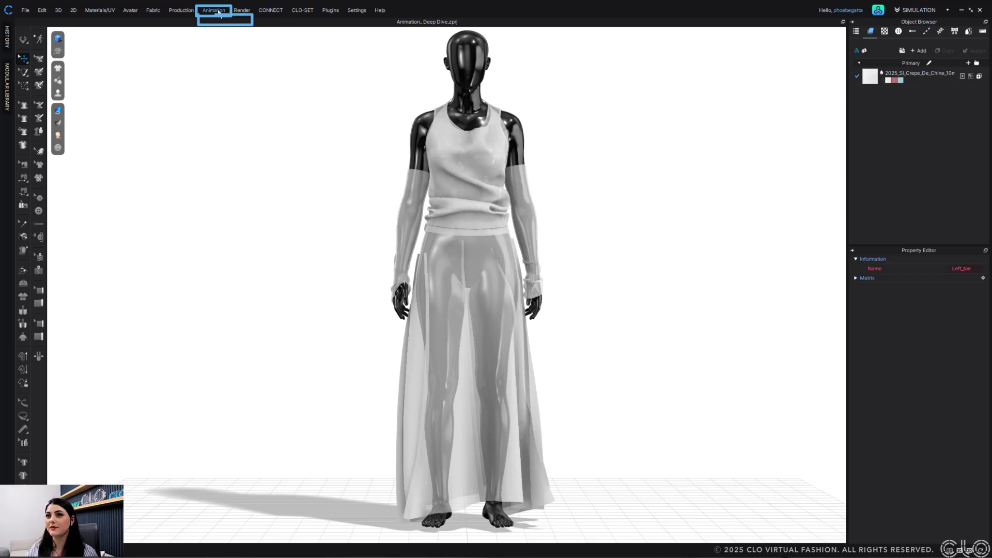
# Open the Animation Editor and enlarge its area slightly beneath the 3D view
pyautogui.click(213, 10)
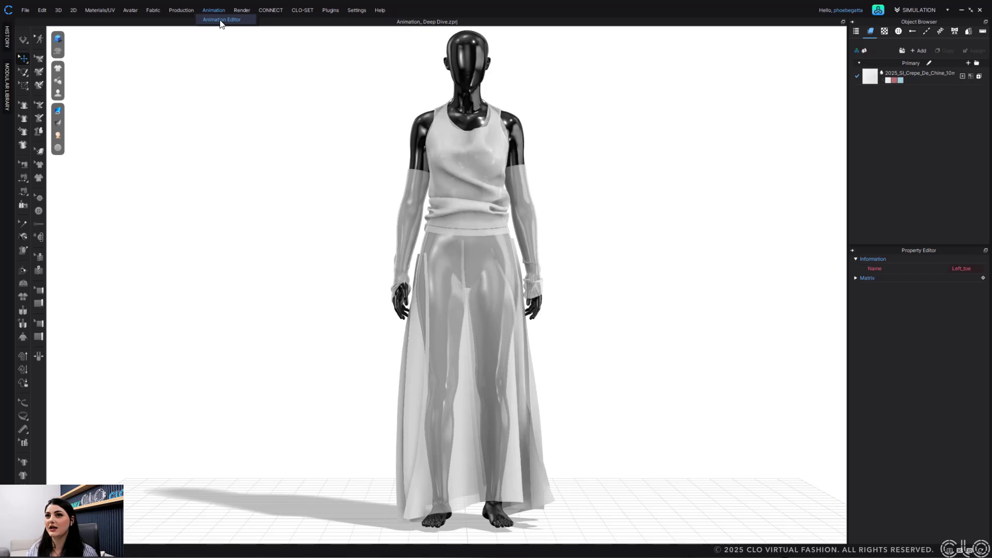
pyautogui.click(221, 19)
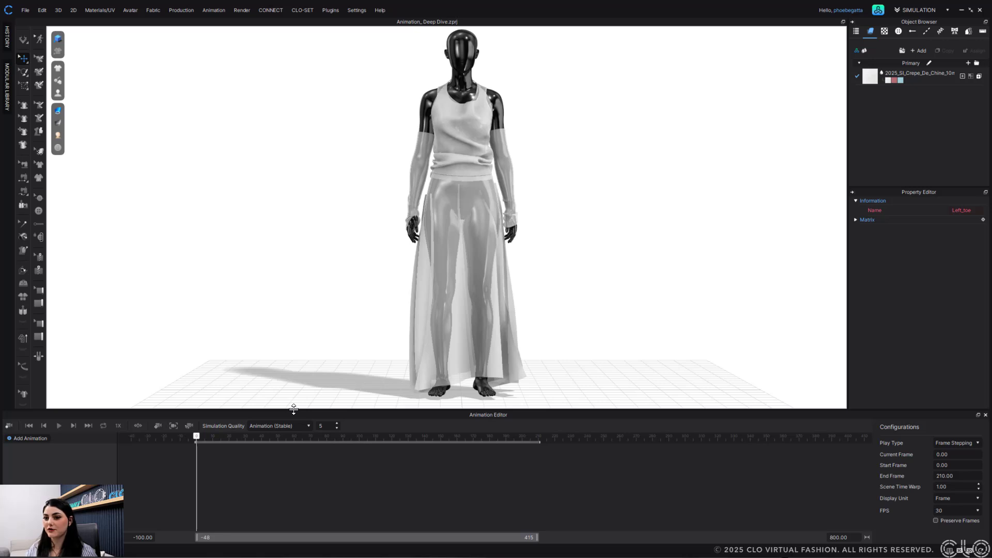
pyautogui.moveTo(294, 409)
pyautogui.mouseDown()
pyautogui.moveTo(299, 312)
pyautogui.moveTo(296, 418)
pyautogui.moveTo(297, 397)
pyautogui.moveTo(295, 409)
pyautogui.mouseUp()
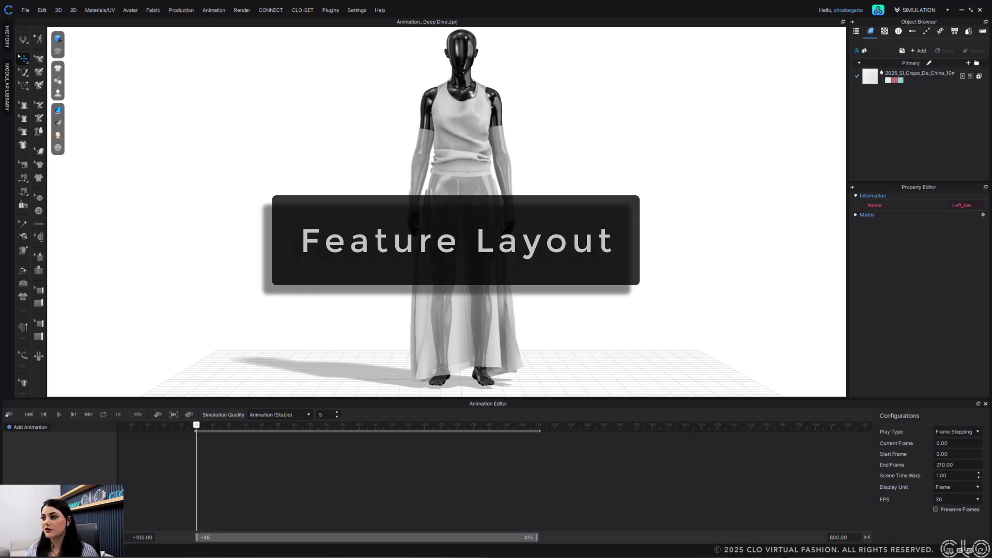
# Examine the Animation Editor's available playback speeds, simulation quality presets and play types
pyautogui.click(117, 415)
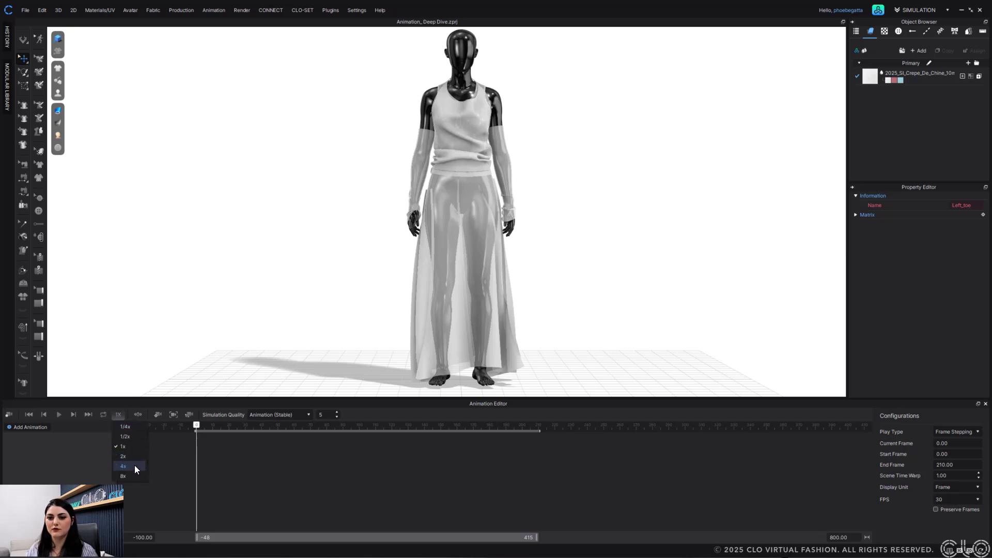
pyautogui.click(141, 406)
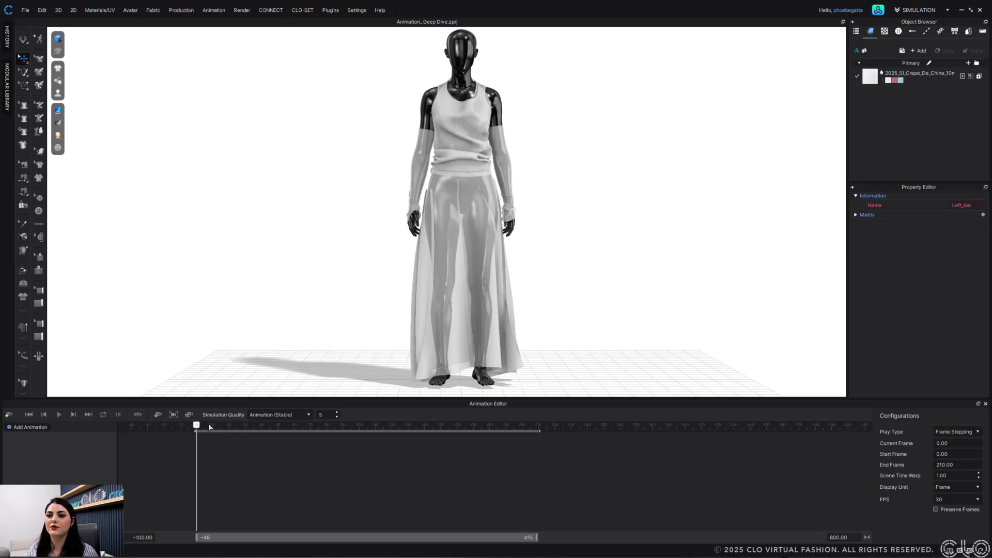
pyautogui.click(297, 415)
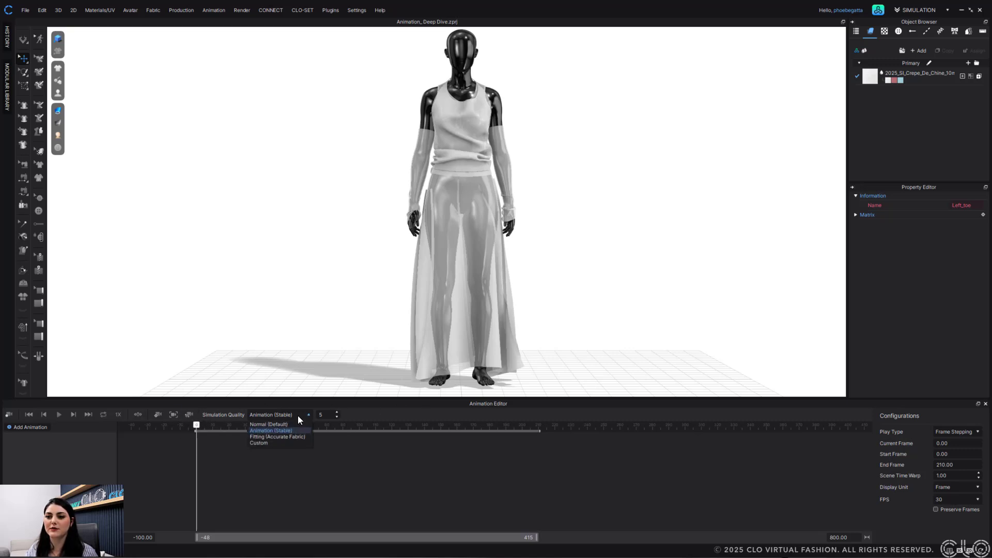
pyautogui.click(433, 399)
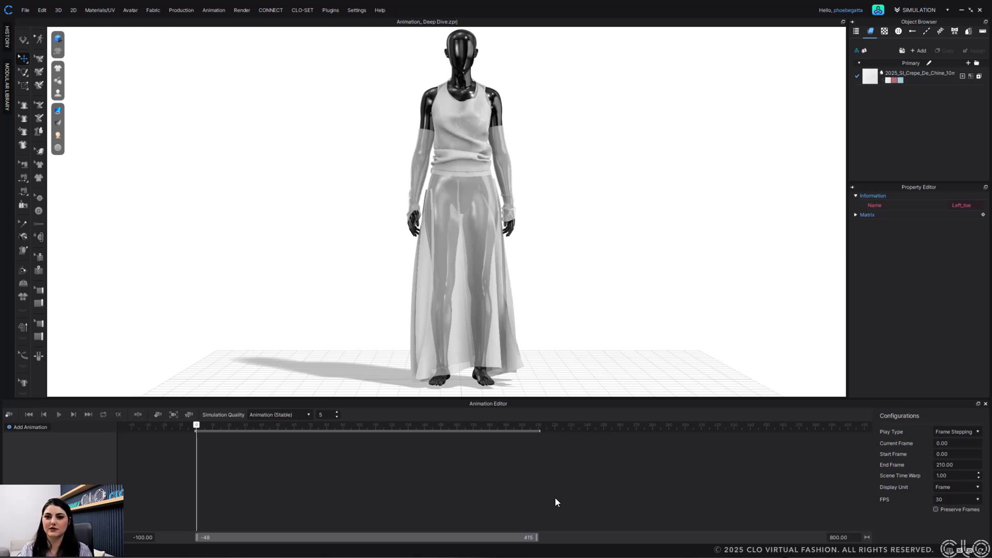
pyautogui.click(61, 415)
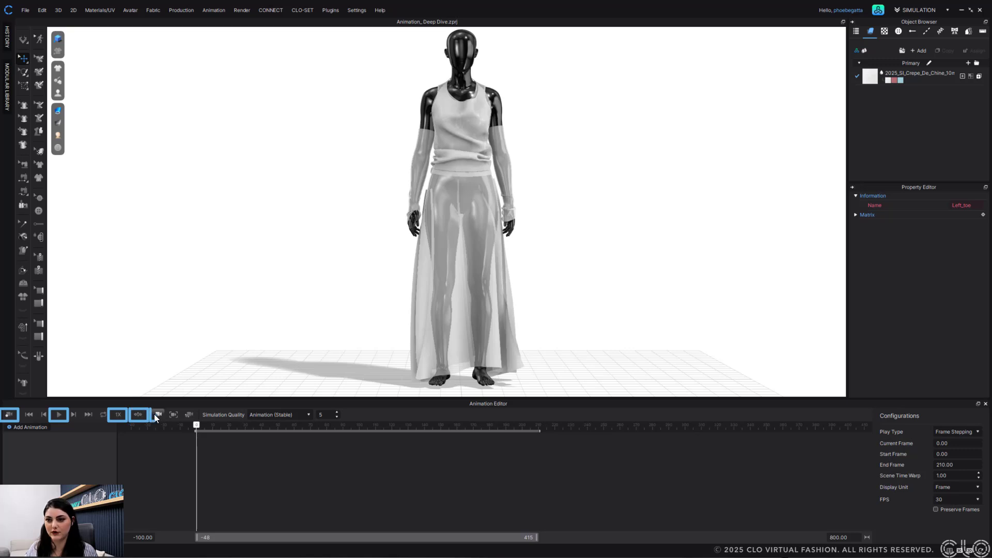
pyautogui.click(289, 414)
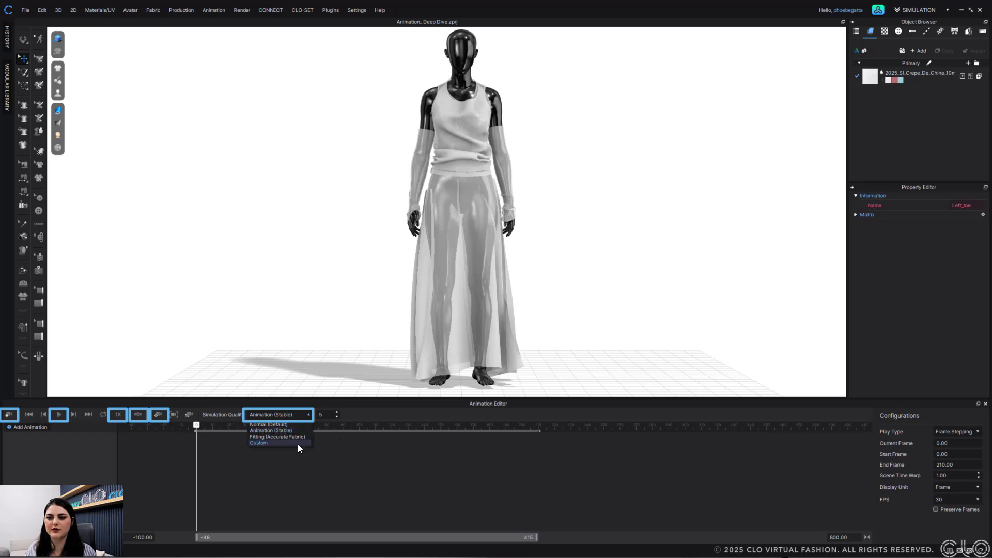
pyautogui.click(323, 415)
pyautogui.click(260, 416)
pyautogui.click(500, 435)
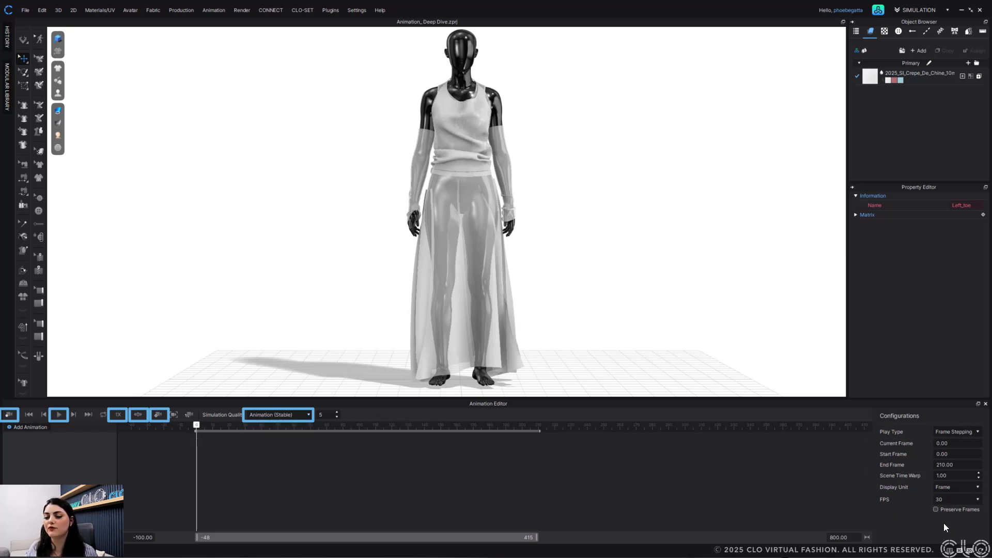
pyautogui.click(976, 432)
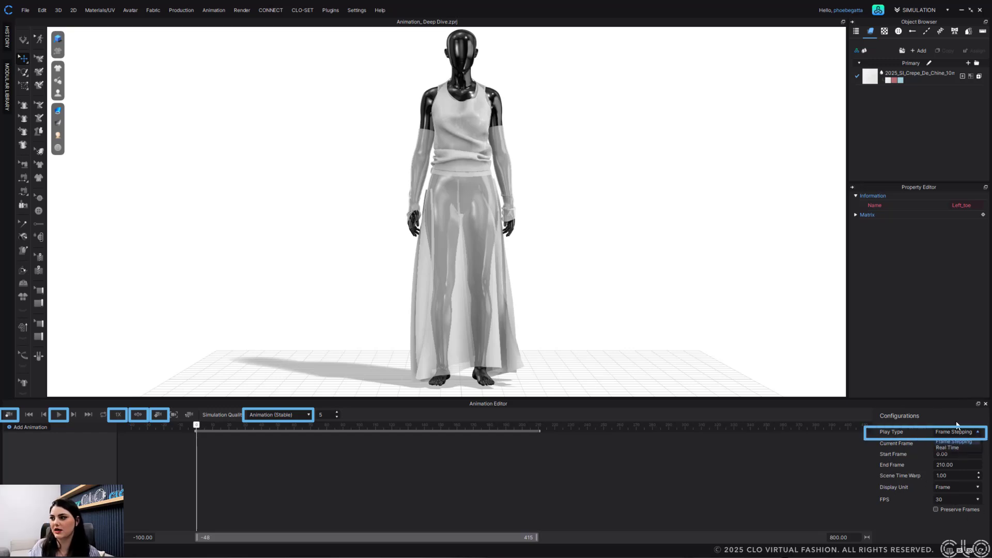
pyautogui.click(959, 430)
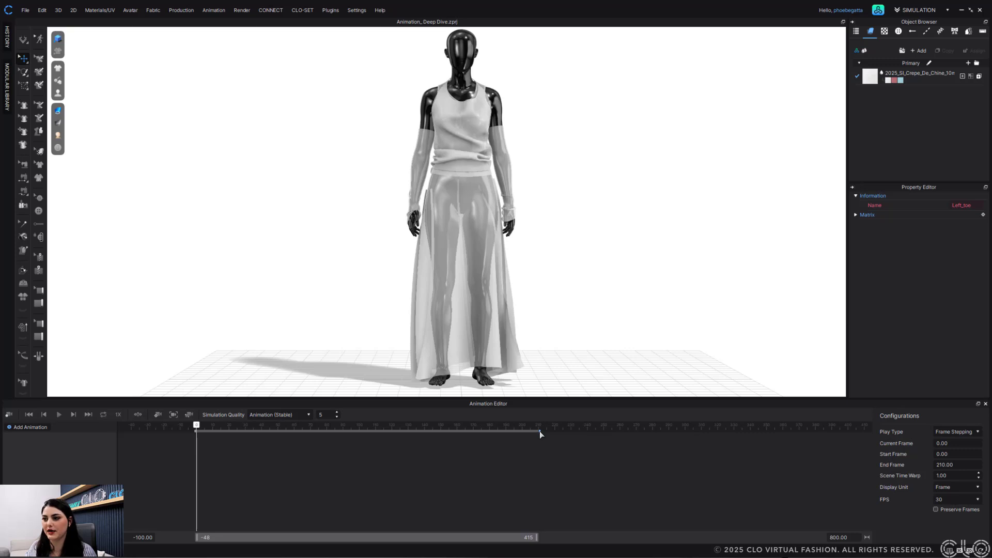
# Extend the animation's end frame to 212 and narrow the visible timeline to a short span around frame 0
pyautogui.moveTo(540, 431)
pyautogui.mouseDown()
pyautogui.moveTo(351, 436)
pyautogui.moveTo(711, 439)
pyautogui.moveTo(250, 436)
pyautogui.moveTo(436, 443)
pyautogui.moveTo(542, 434)
pyautogui.mouseUp()
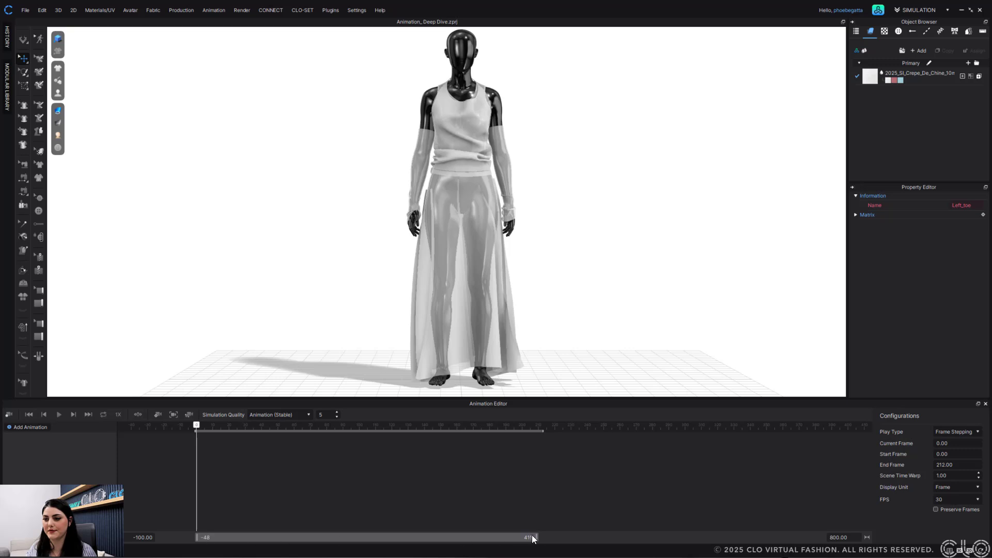
pyautogui.moveTo(537, 537); pyautogui.dragTo(408, 537)
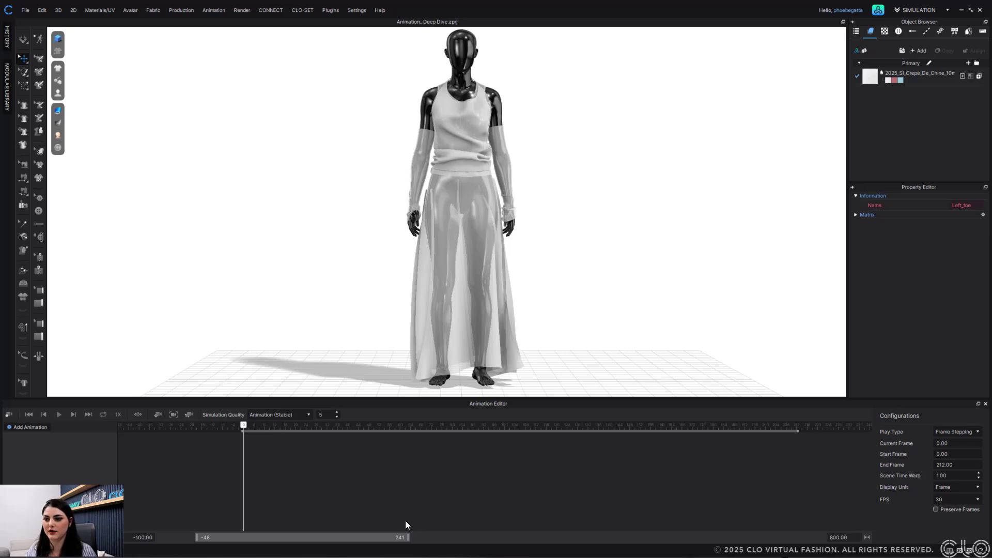
pyautogui.moveTo(408, 537); pyautogui.dragTo(279, 535)
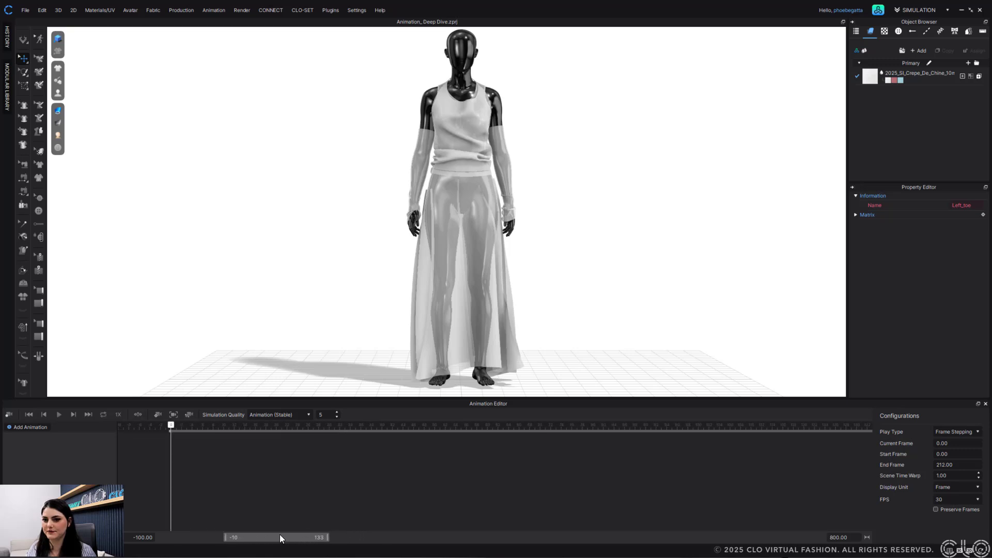
# Set the timeline's maximum frame to 500 and fit the visible range to the whole timeline
pyautogui.click(836, 537)
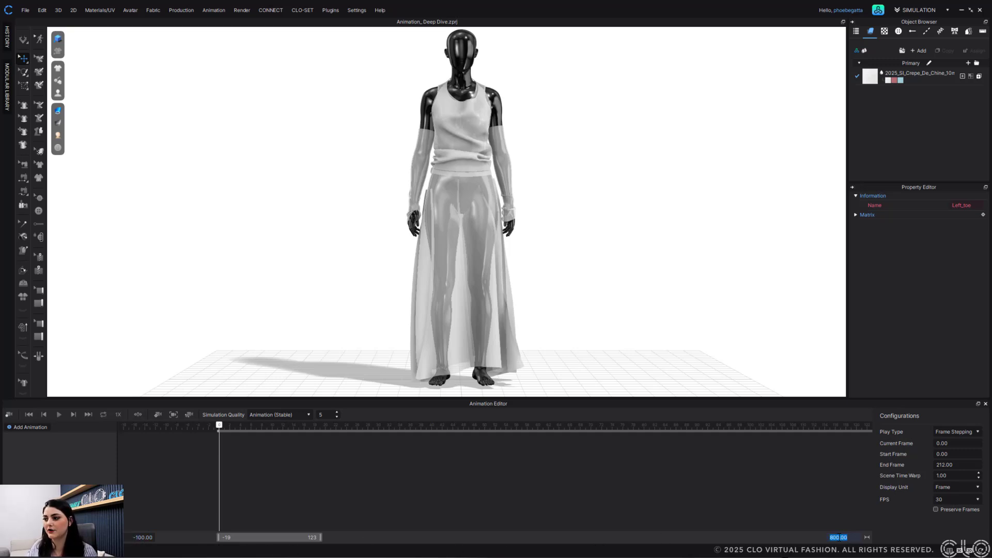
pyautogui.press('Return')
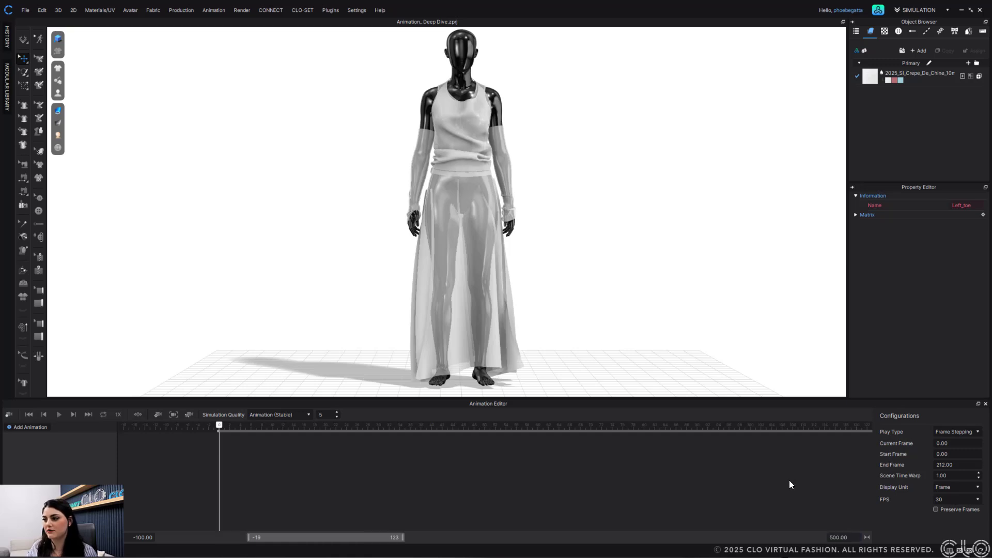
pyautogui.click(867, 540)
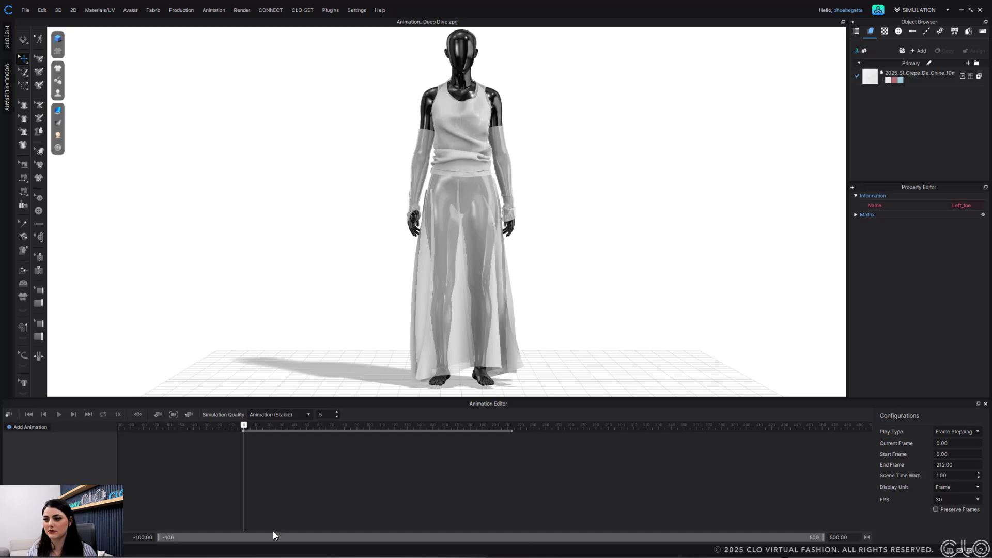
# Set the timeline's maximum frame to 250 and its minimum frame to -50
pyautogui.doubleClick(845, 538)
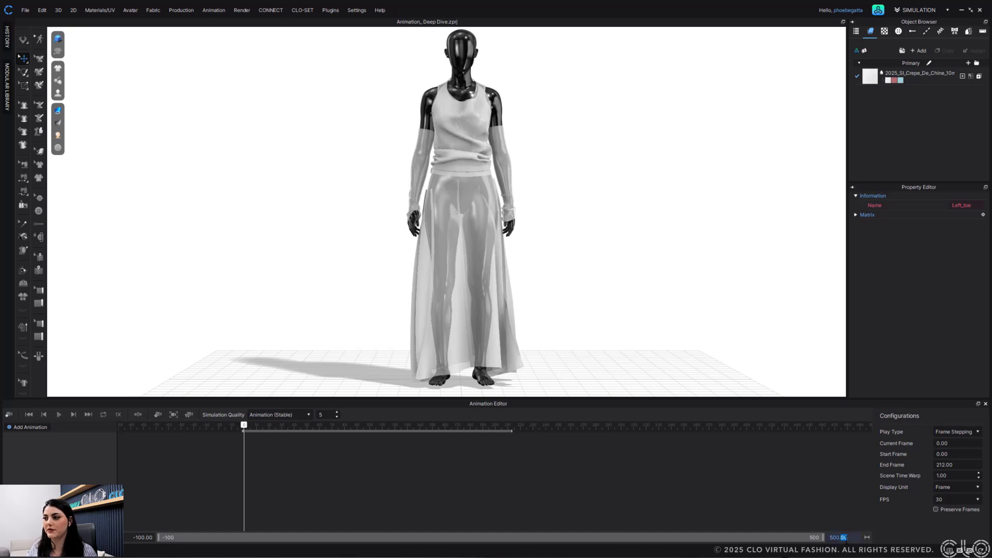
pyautogui.write('250')
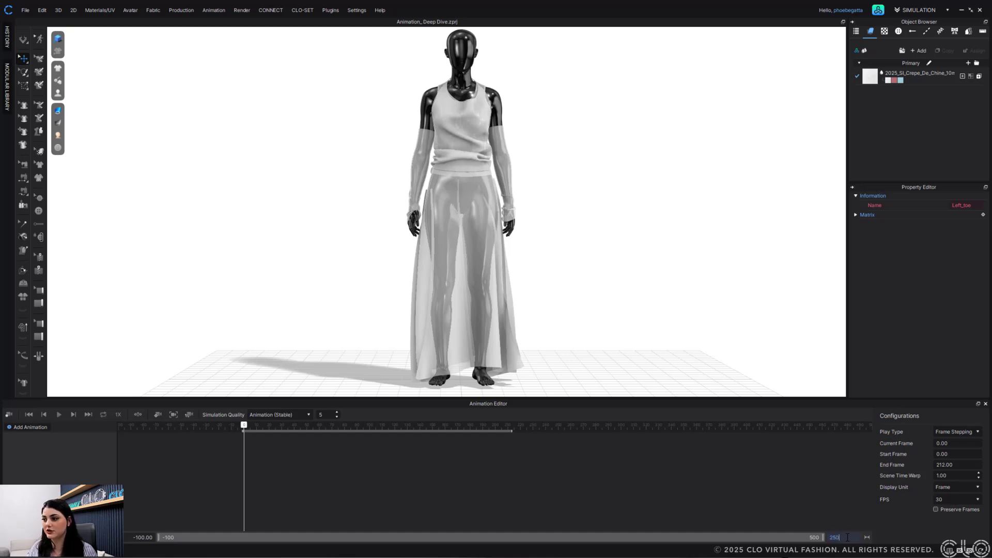
pyautogui.press('Return')
pyautogui.click(145, 537)
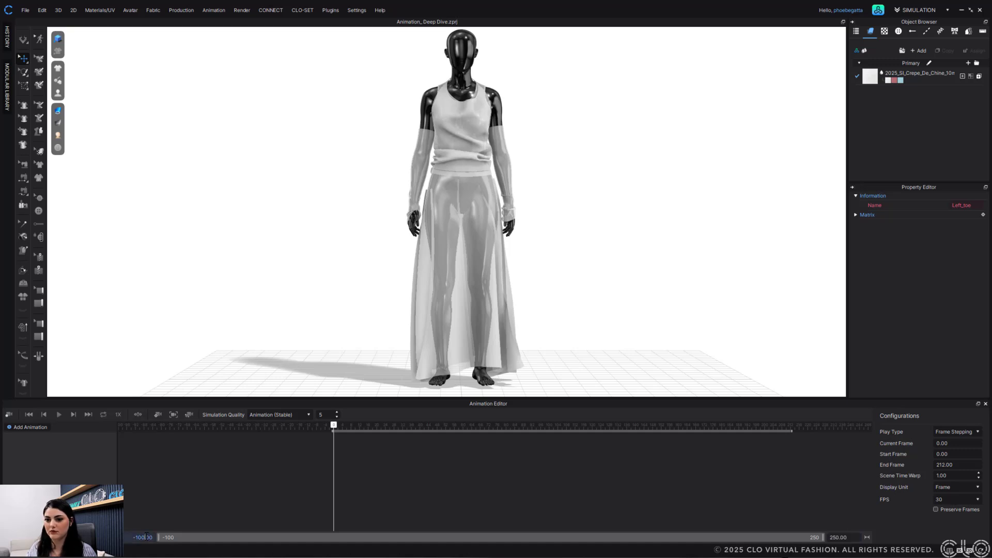
pyautogui.doubleClick(146, 537)
pyautogui.write('-50')
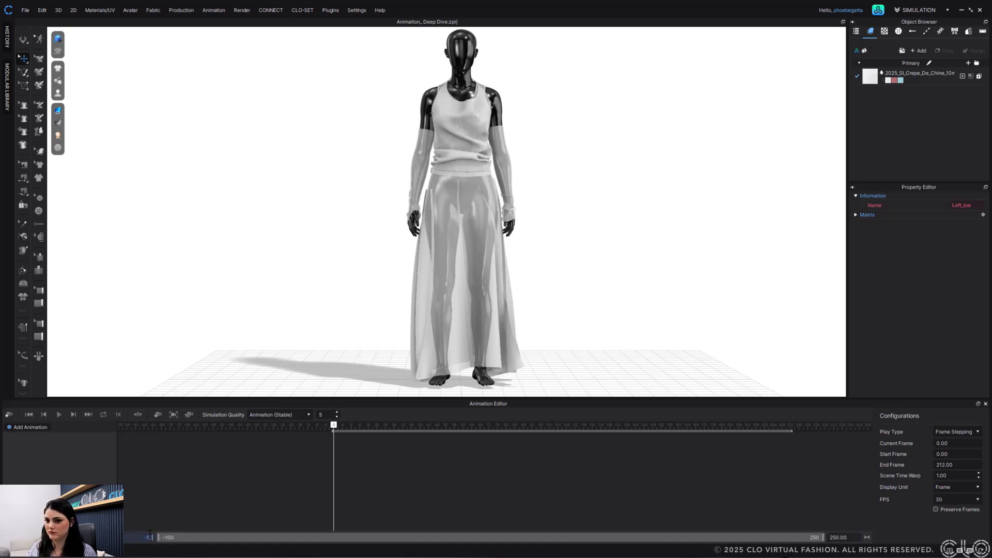
pyautogui.press('Return')
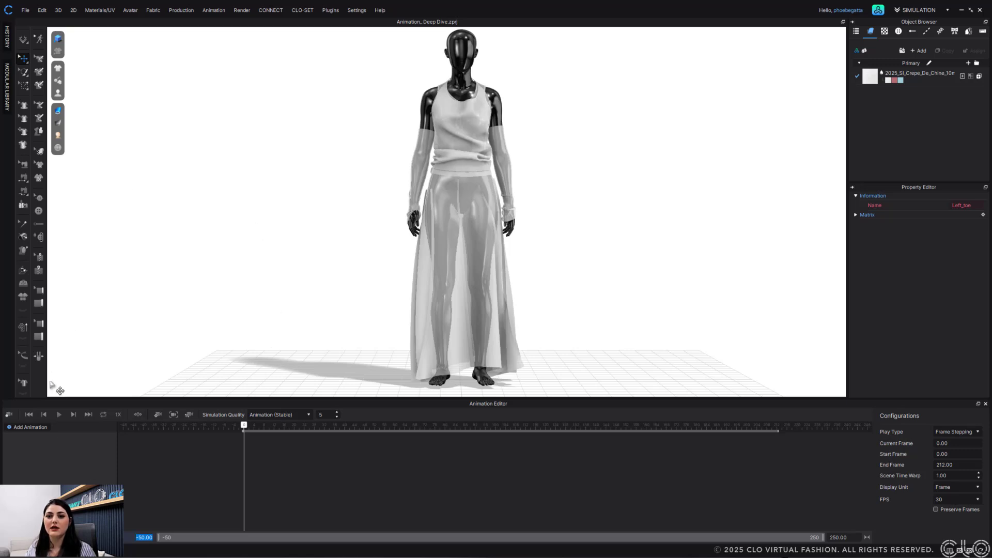
# Record two short garment animation clips one after the other, stopping the second at about frame 13
pyautogui.click(10, 415)
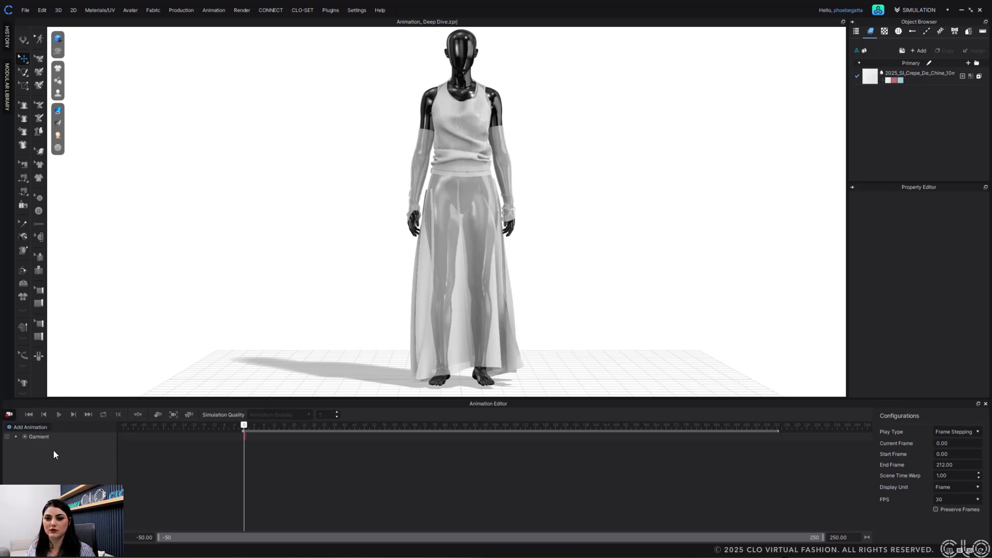
pyautogui.click(9, 415)
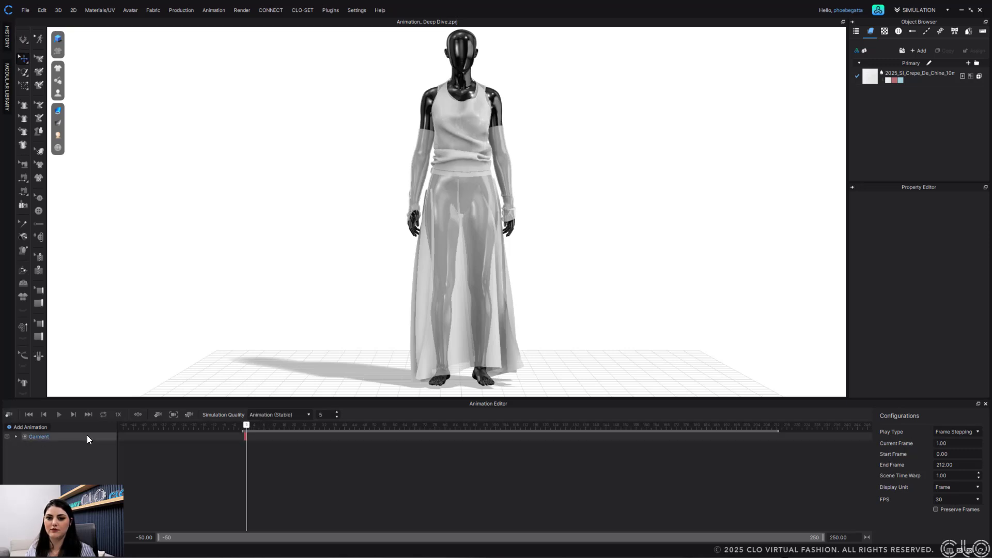
pyautogui.click(10, 417)
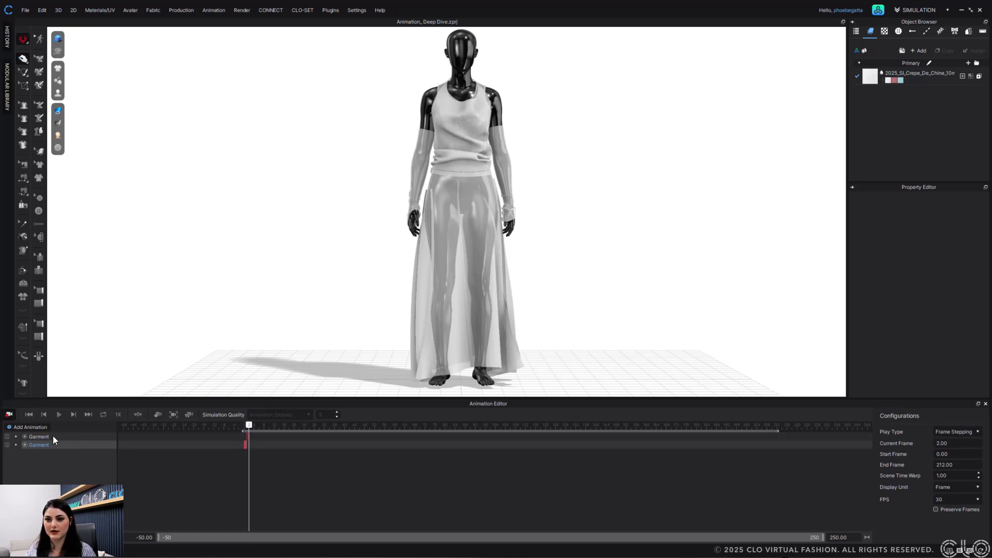
pyautogui.click(8, 416)
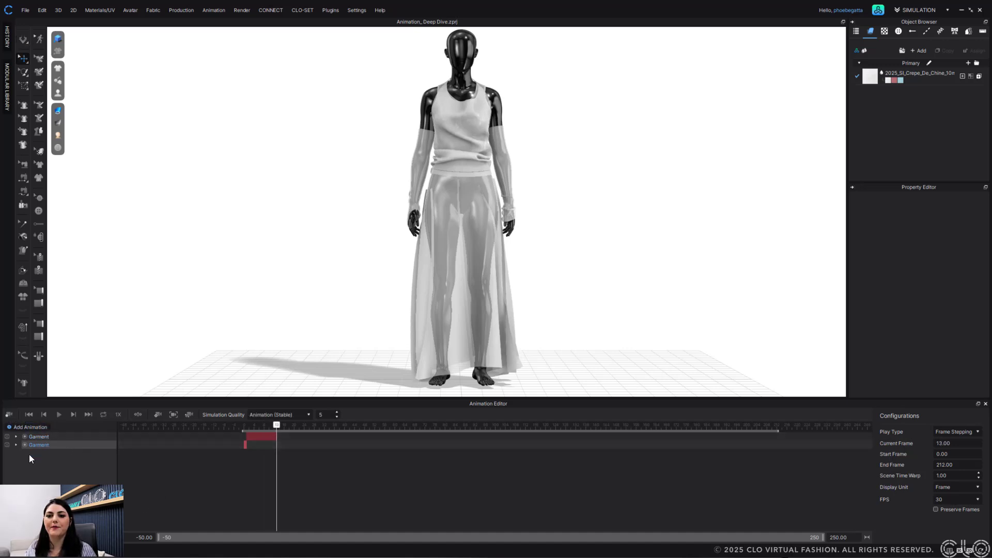
# Select the upper Garment track and look through the types of animation that can be added
pyautogui.click(66, 437)
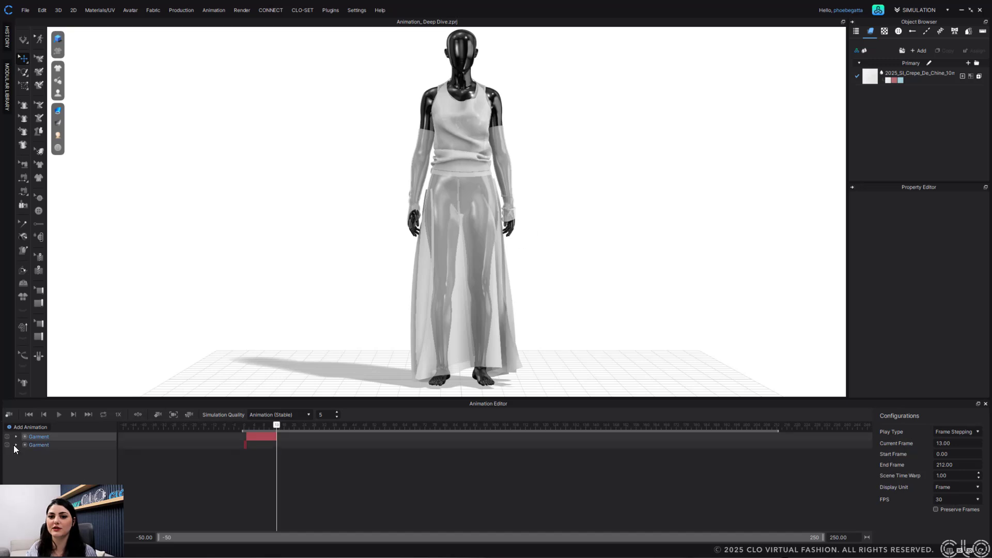
pyautogui.click(27, 425)
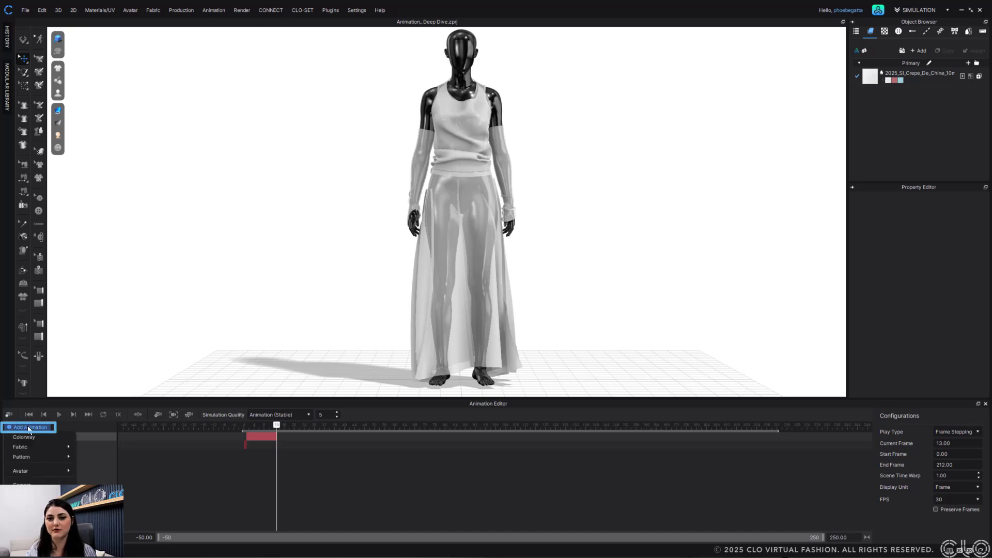
pyautogui.click(26, 428)
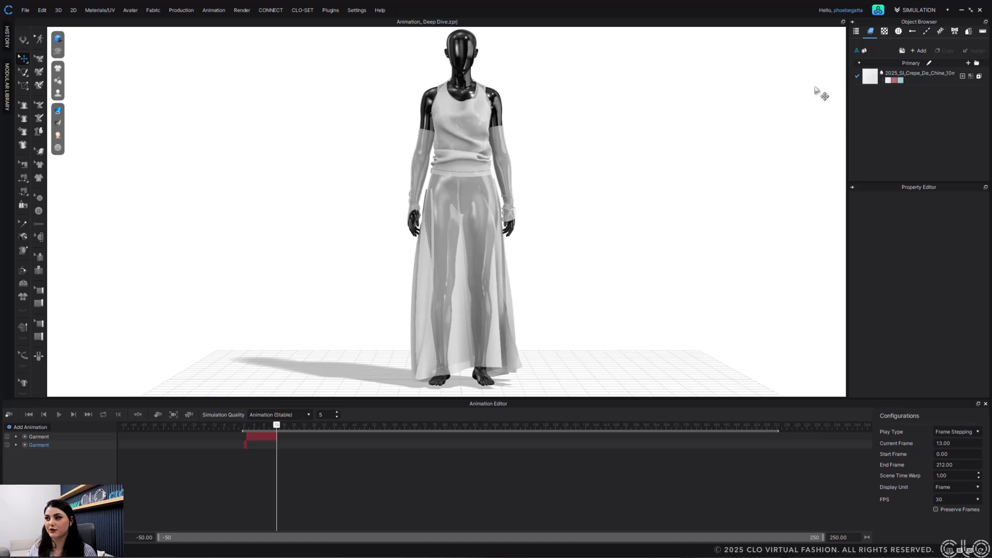
# Load the FV2_Idle.mtn motion from the library's Female avatar assets, with move to start position and a 30-frame transition animation
pyautogui.press('Tab')
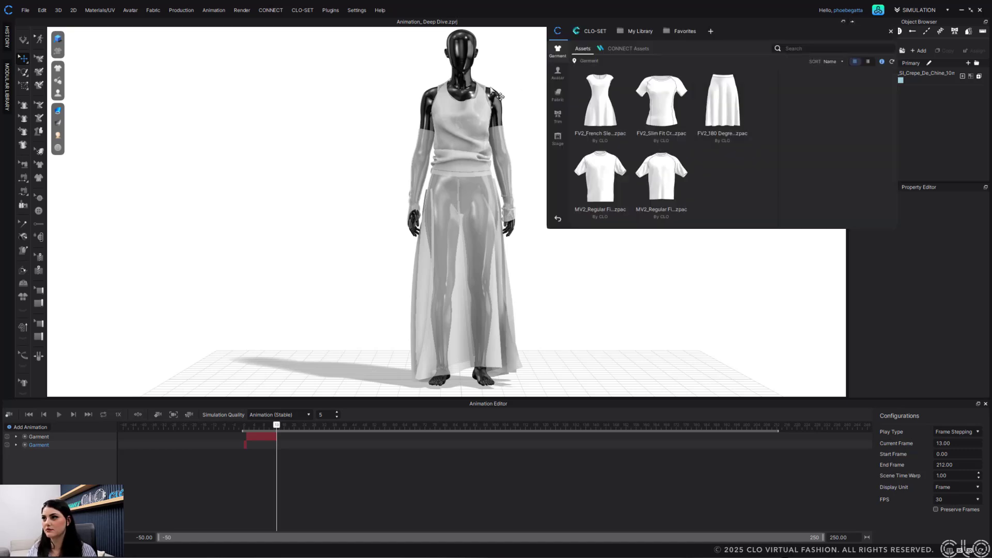
pyautogui.click(562, 75)
pyautogui.click(717, 107)
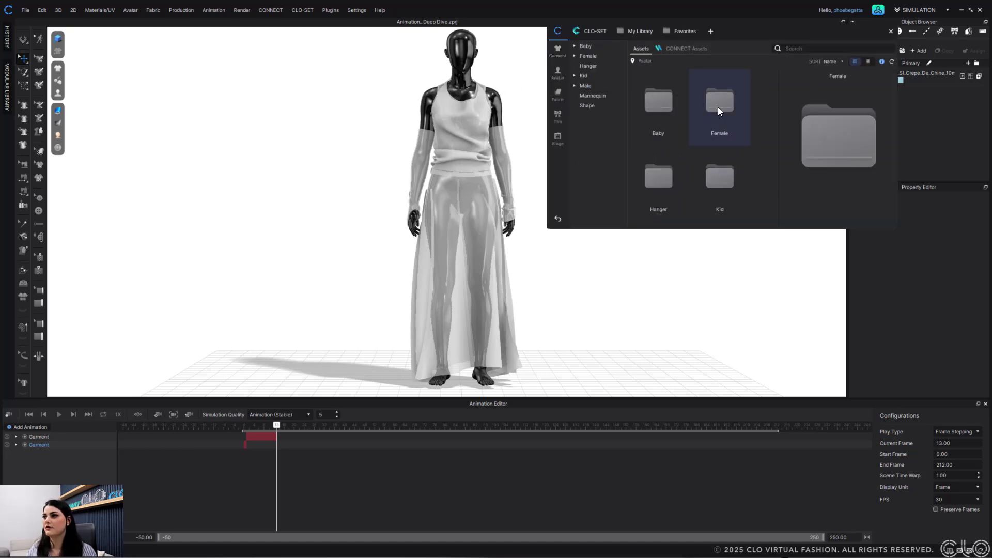
pyautogui.doubleClick(711, 100)
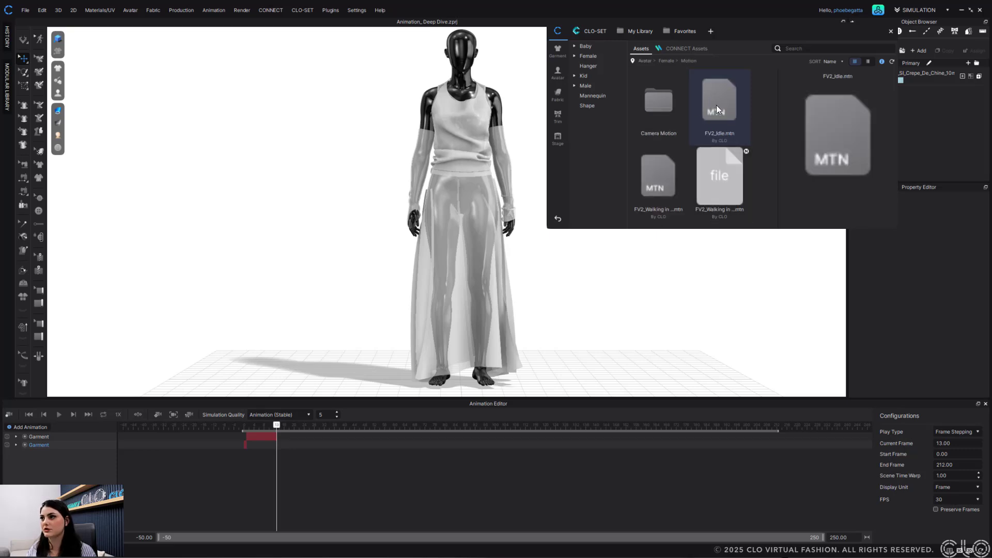
pyautogui.moveTo(717, 104); pyautogui.dragTo(69, 467)
pyautogui.doubleClick(734, 104)
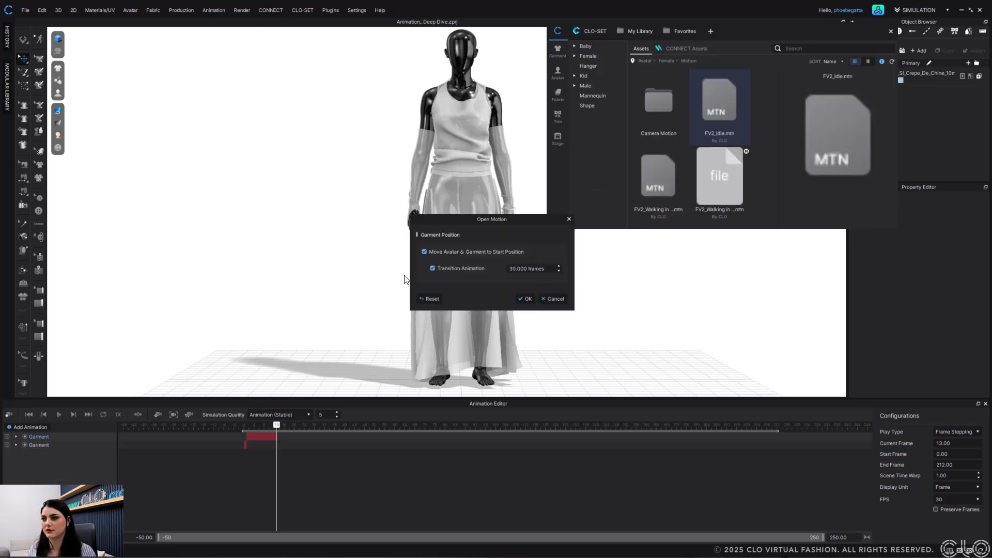
pyautogui.click(525, 299)
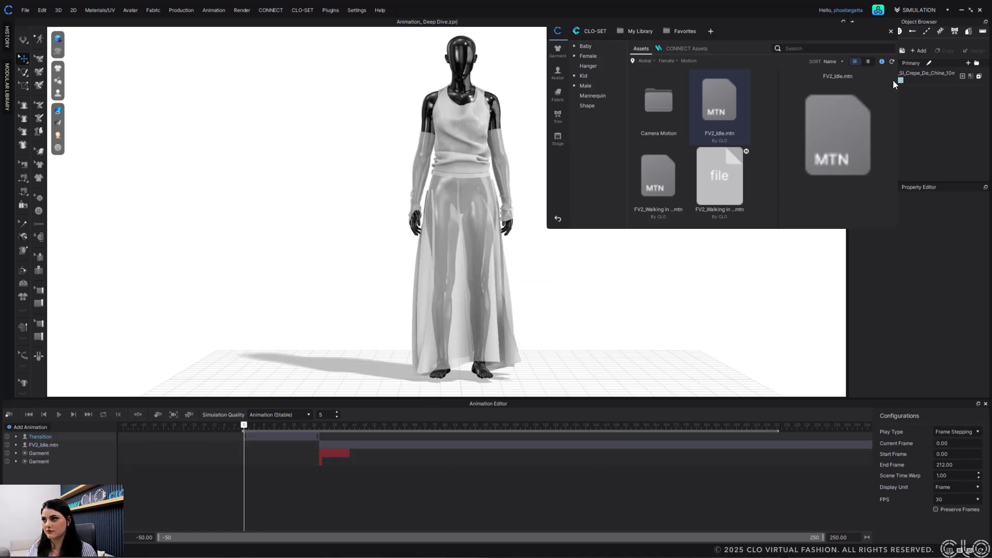
# Close the library, show the wind controller in the 3D view, and insert a keyframe for its Activate property
pyautogui.click(891, 31)
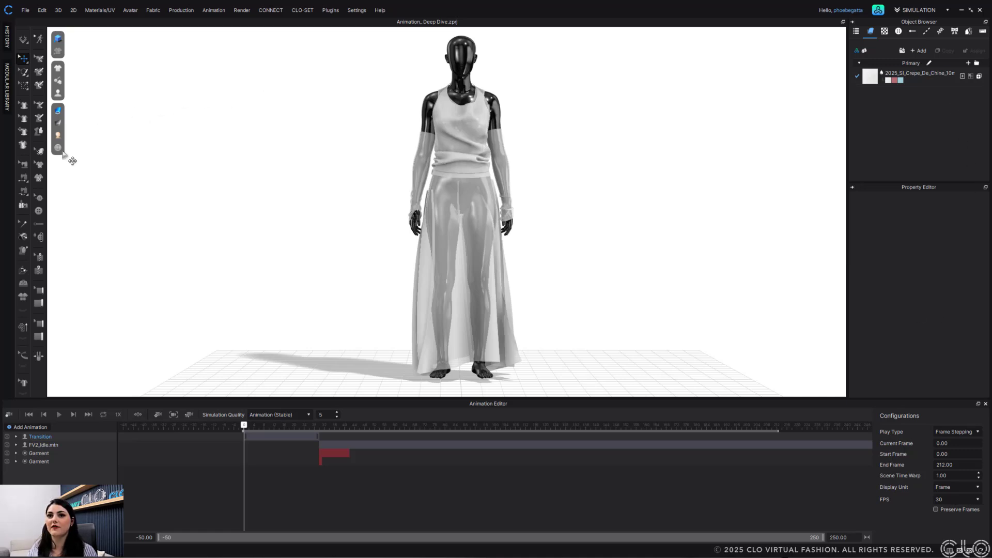
pyautogui.moveTo(58, 149)
pyautogui.click(99, 185)
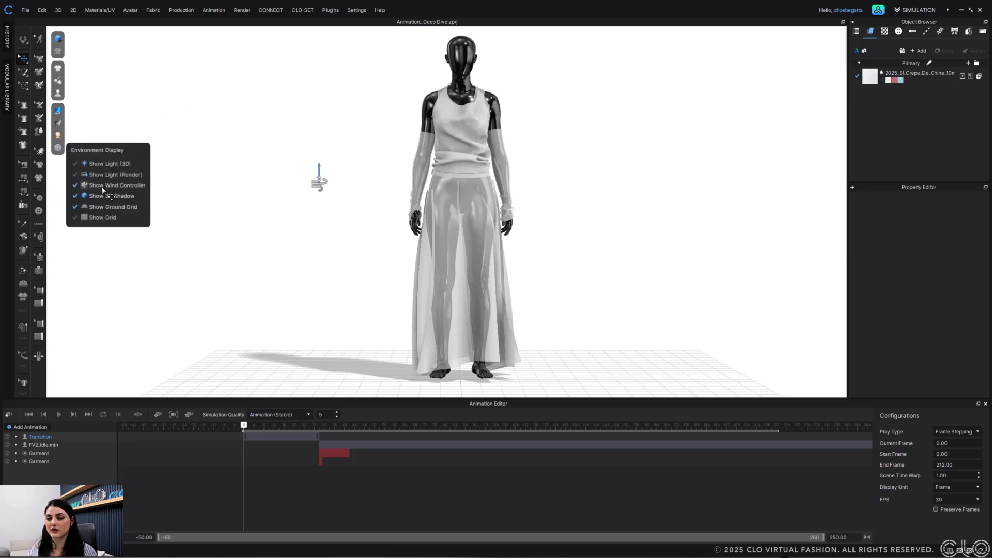
pyautogui.click(330, 190)
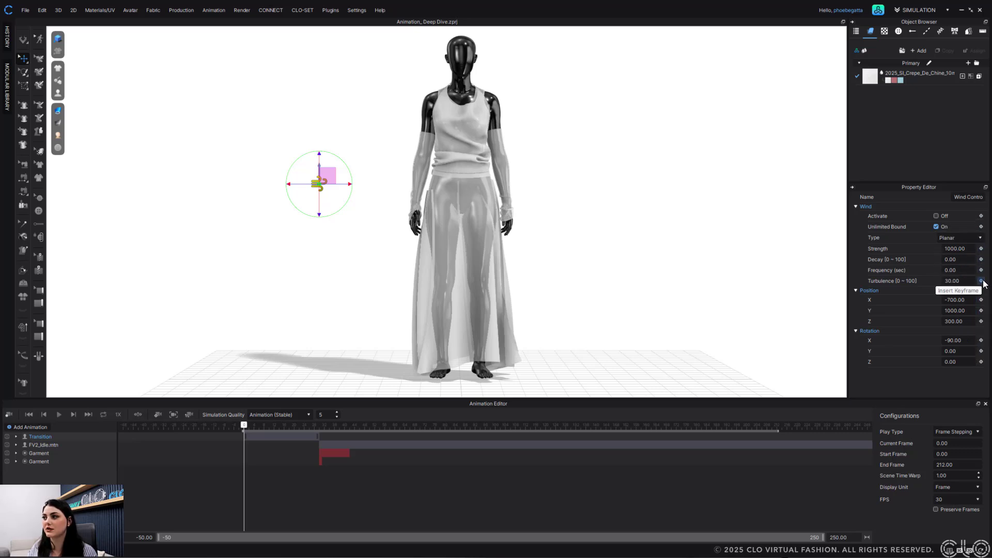
pyautogui.click(981, 216)
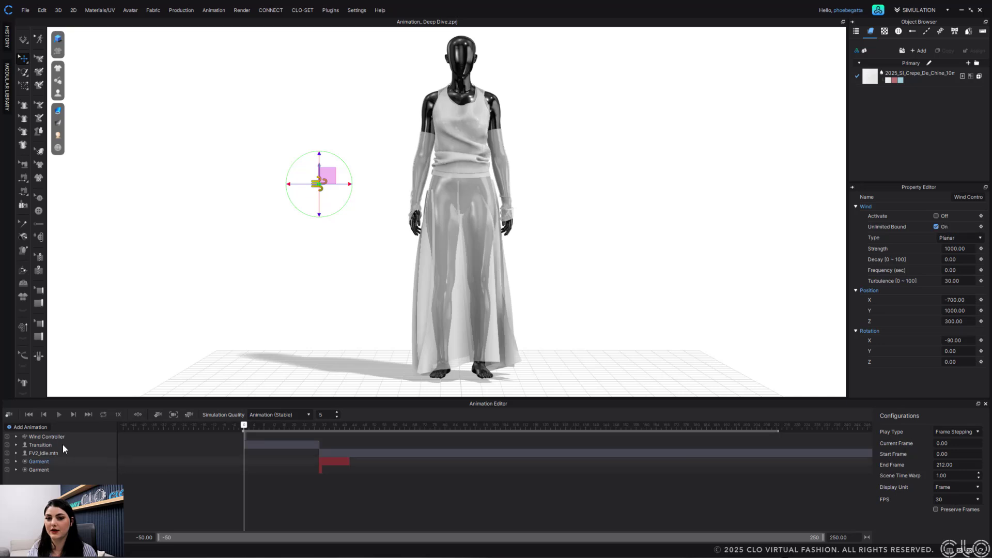
# Insert a keyframe for the front base color of the 2025_SI_Crepe_De_Chine_10mm fabric
pyautogui.click(933, 79)
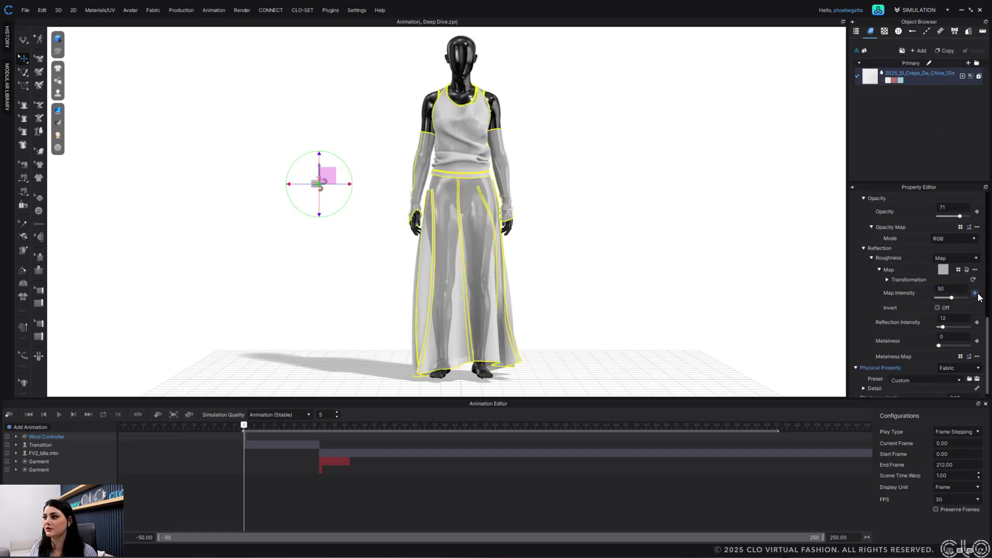
pyautogui.scroll(4, 969, 221)
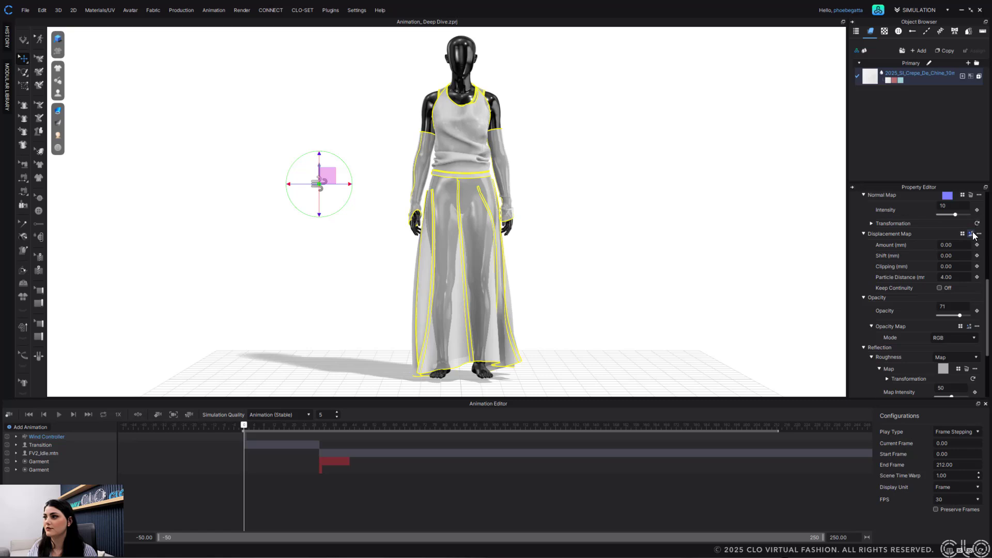
pyautogui.scroll(7, 973, 235)
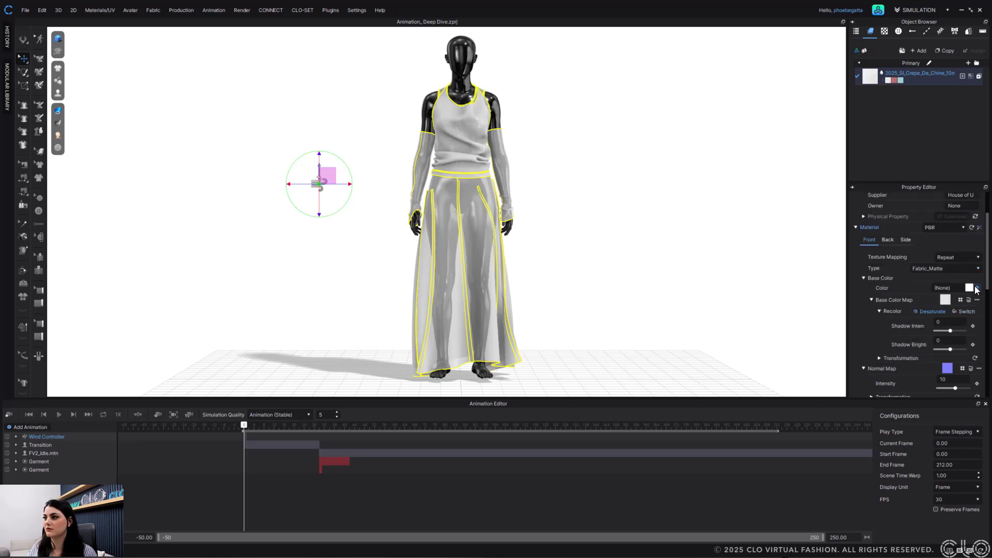
pyautogui.click(975, 288)
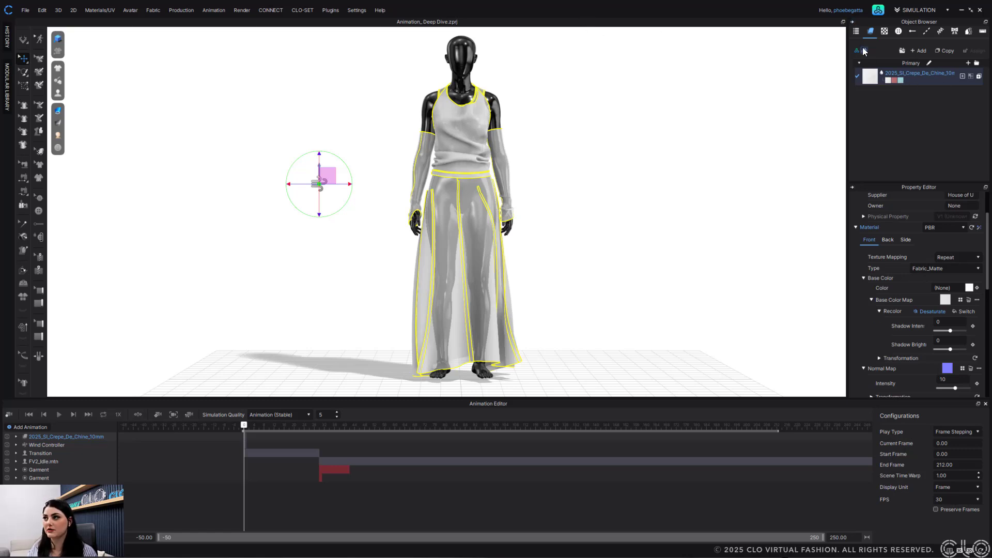
# Insert a keyframe for the Default Colorway in the Colorway Editor, close the editor and clear the selection
pyautogui.click(189, 10)
pyautogui.click(189, 21)
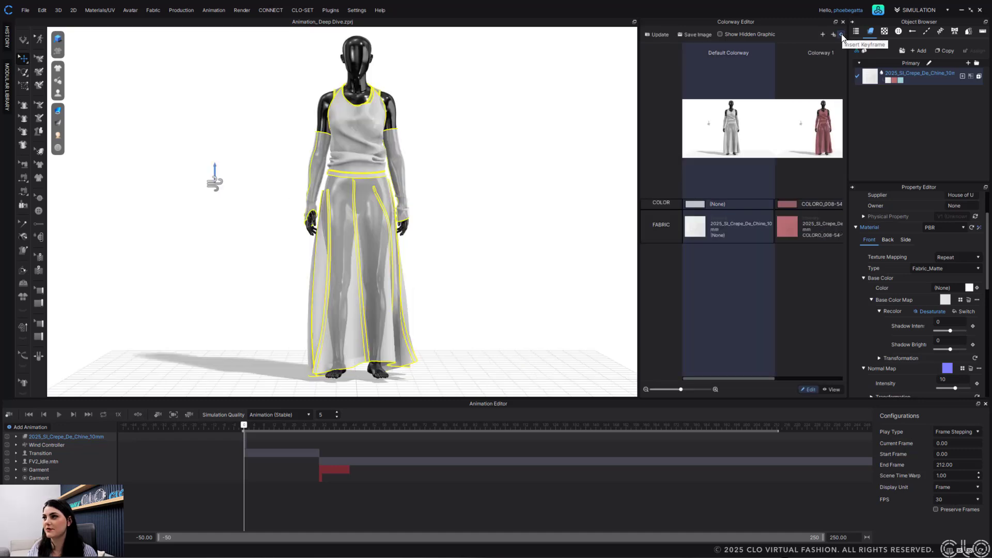
pyautogui.click(842, 34)
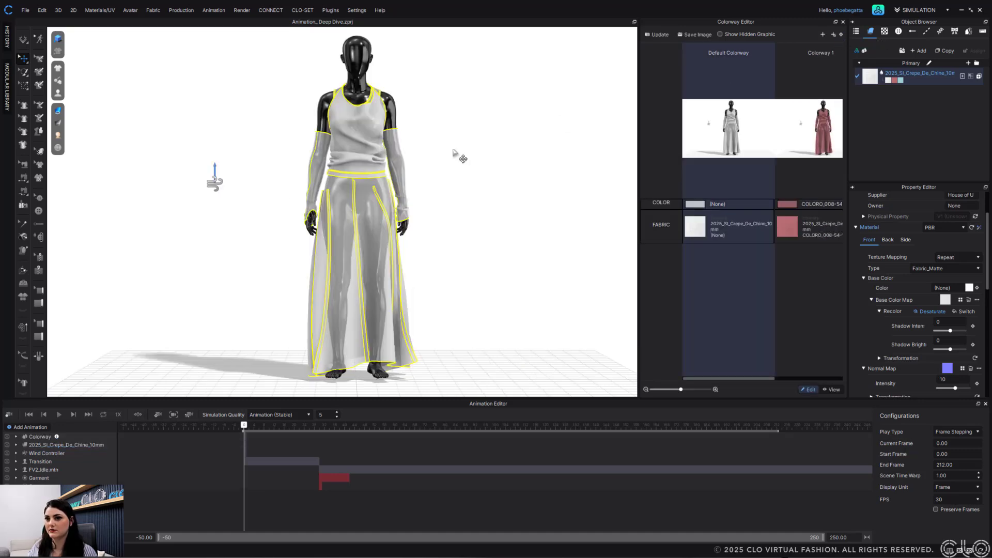
pyautogui.click(843, 23)
pyautogui.moveTo(57, 436)
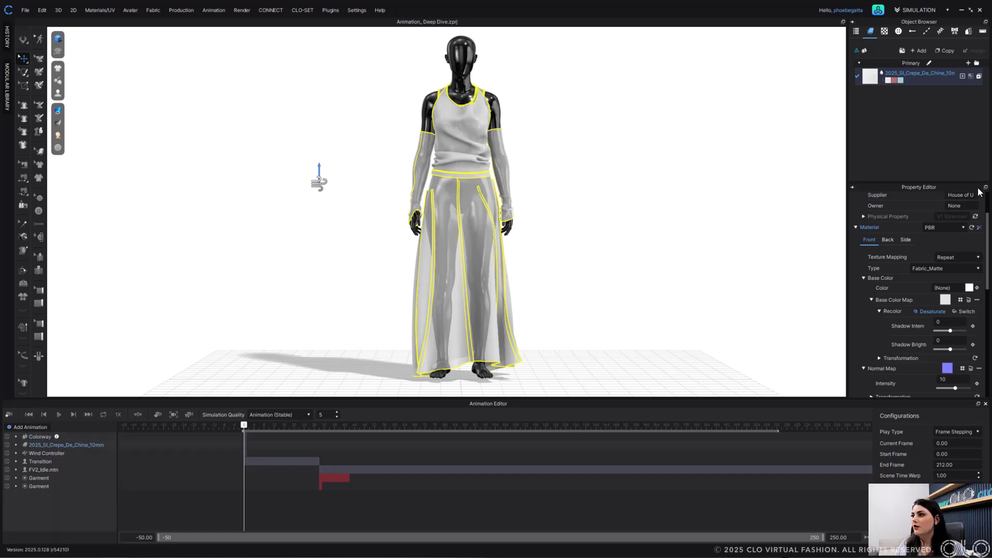
pyautogui.click(665, 149)
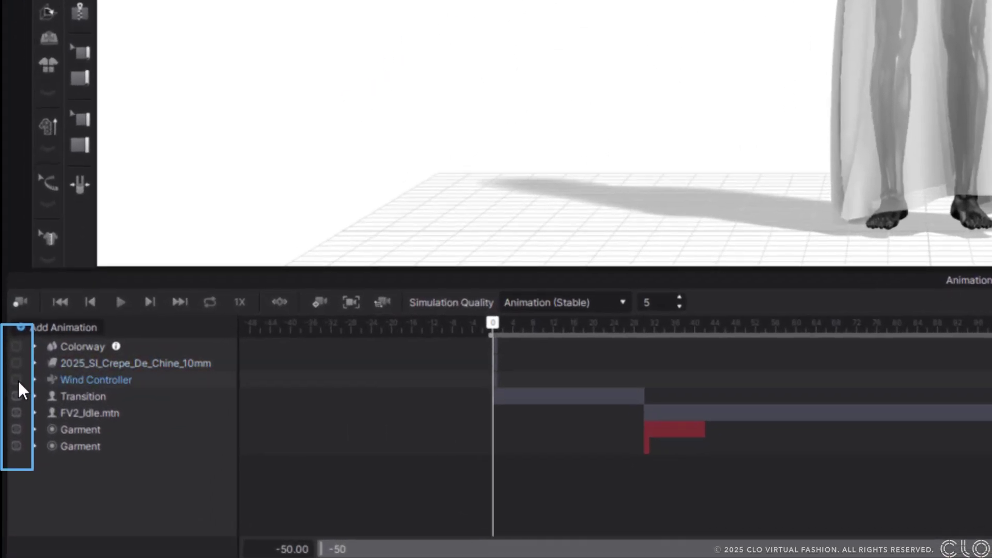
# Delete the Transition layer and try to cut the lower Garment layer at frame 0
pyautogui.rightClick(156, 399)
pyautogui.click(199, 476)
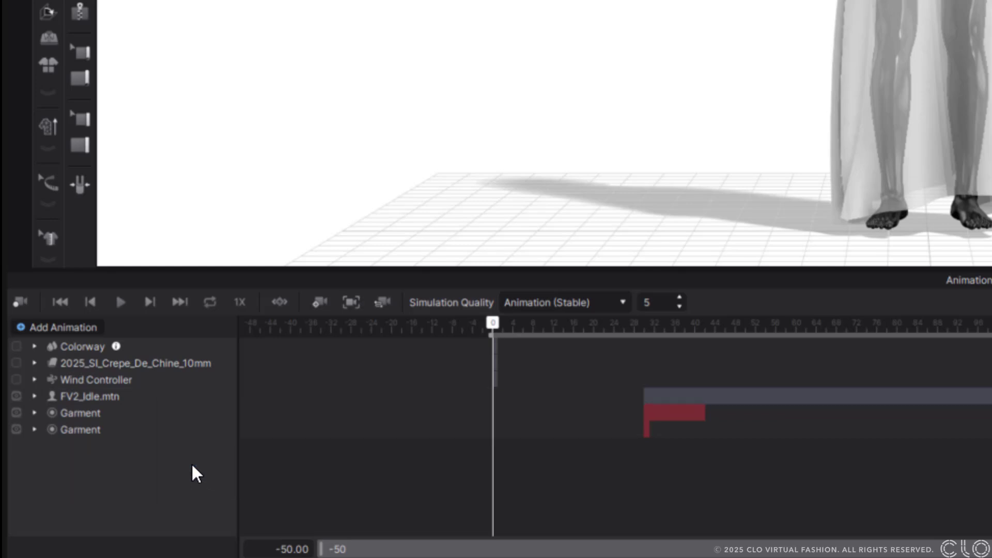
pyautogui.click(66, 433)
pyautogui.rightClick(68, 434)
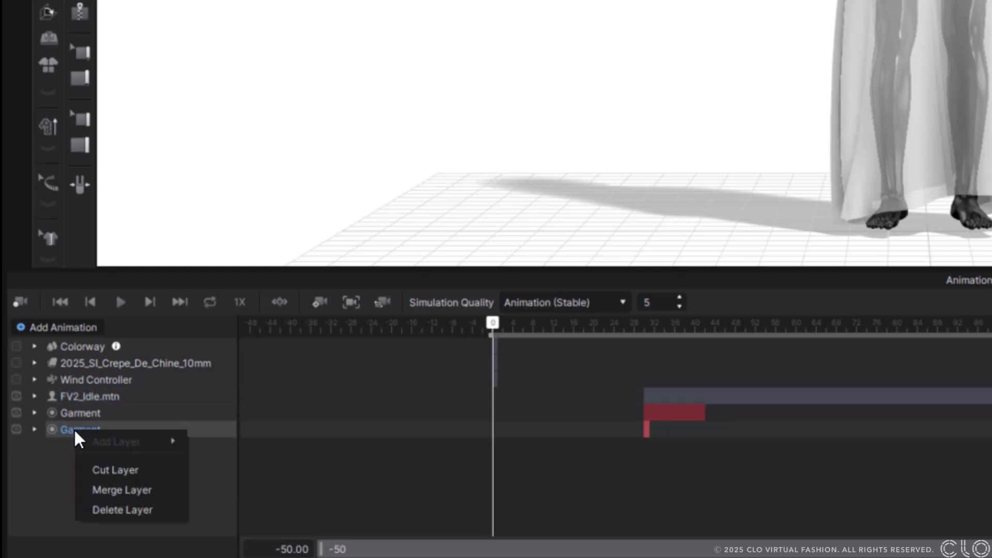
pyautogui.click(142, 469)
# Cut the upper Garment layer at frame 38 and stretch the later clip toward the end of the timeline
pyautogui.moveTo(493, 325); pyautogui.dragTo(684, 324)
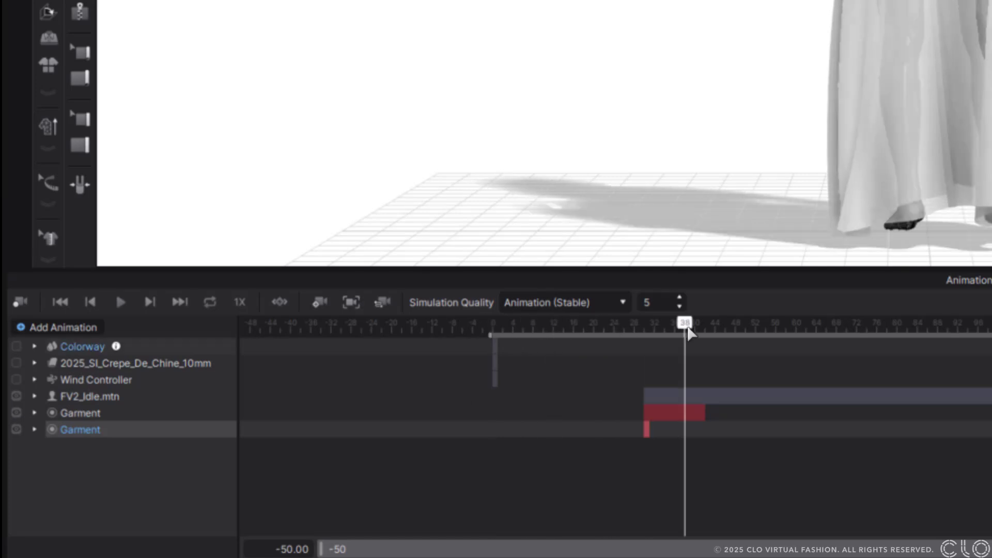
pyautogui.click(156, 412)
pyautogui.rightClick(156, 412)
pyautogui.click(196, 456)
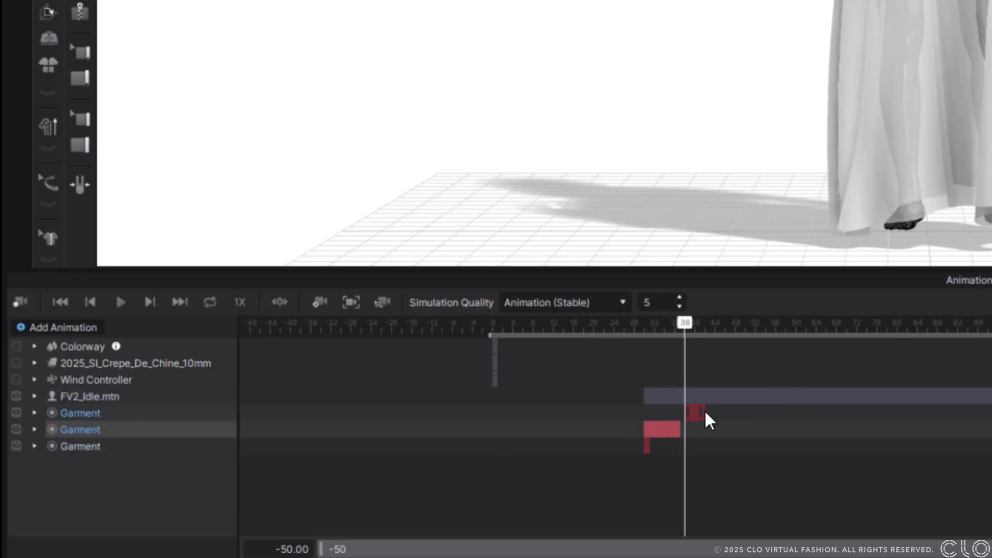
pyautogui.moveTo(821, 411); pyautogui.dragTo(991, 423)
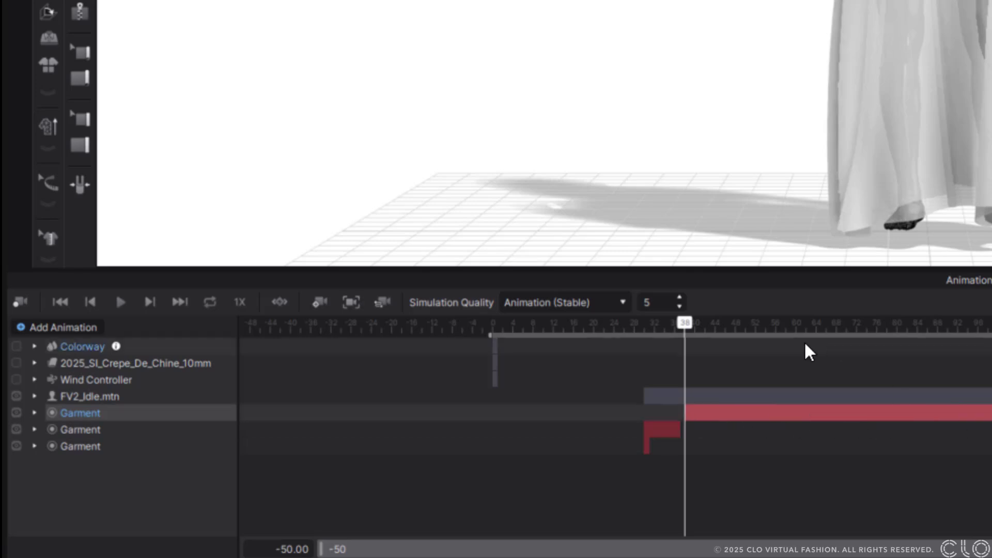
# Move the current frame to 36 and merge the two lower Garment layers into one
pyautogui.moveTo(685, 321); pyautogui.dragTo(674, 338)
pyautogui.rightClick(97, 413)
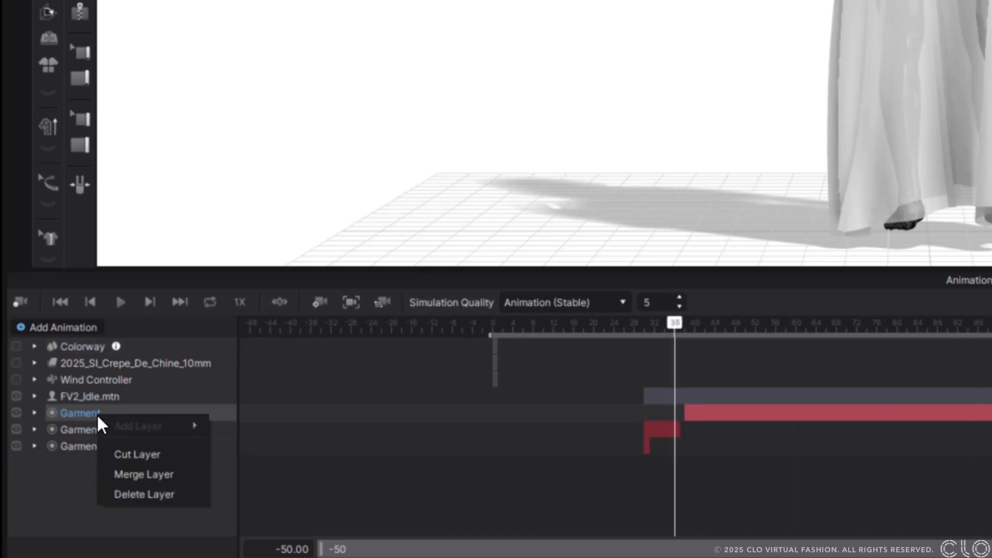
pyautogui.click(144, 467)
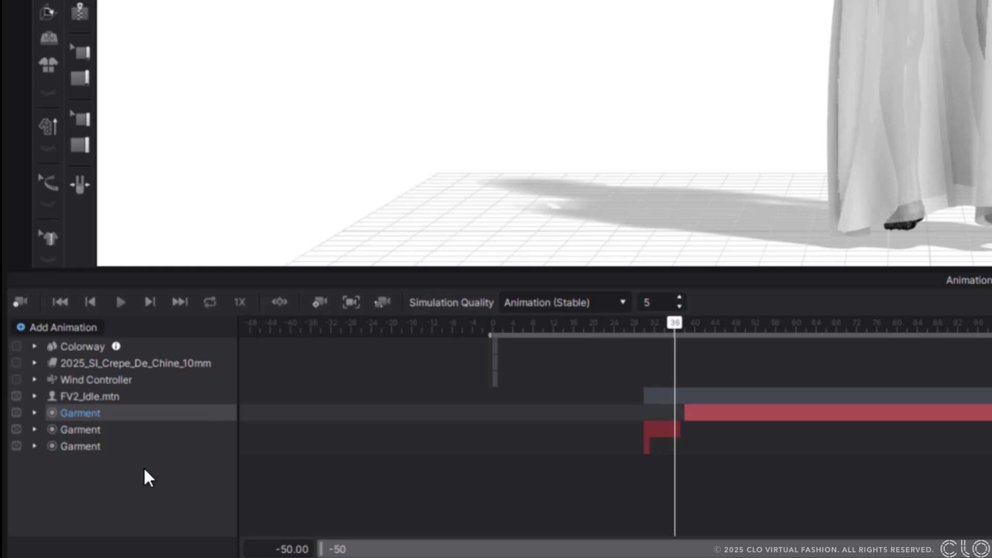
pyautogui.keyDown('shift'); pyautogui.click(122, 430); pyautogui.keyUp('shift')
pyautogui.rightClick(121, 430)
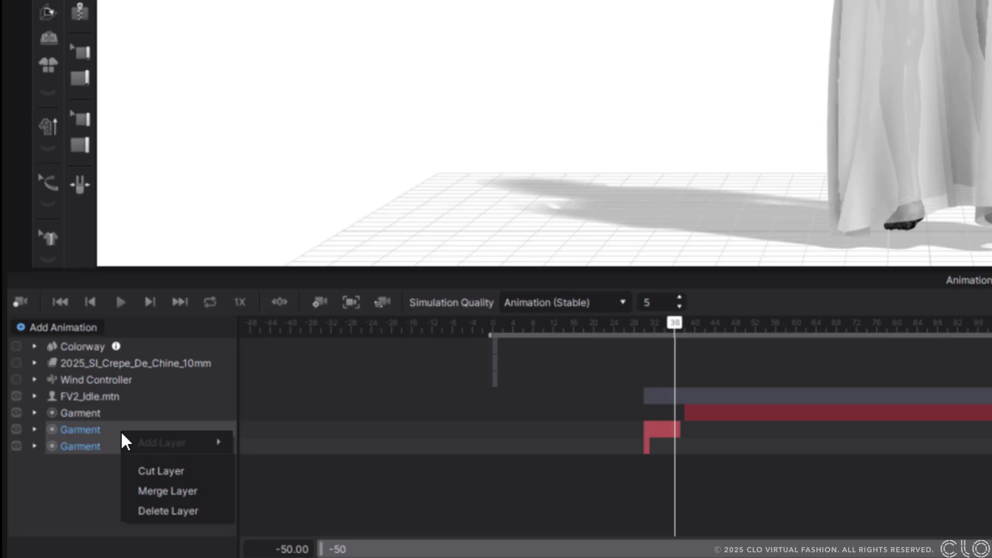
pyautogui.click(193, 492)
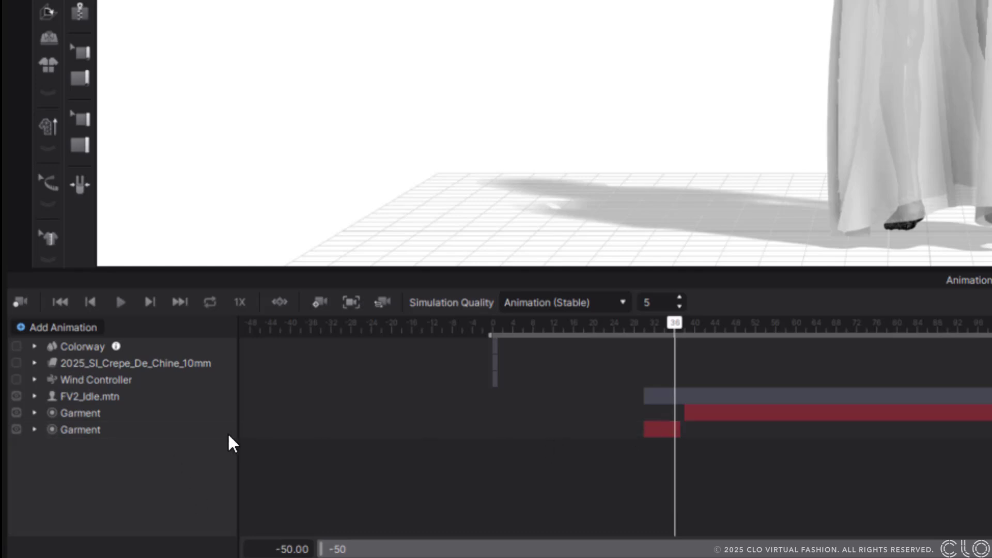
# Delete the merged Garment layer below the long Garment clip
pyautogui.click(82, 429)
pyautogui.rightClick(81, 429)
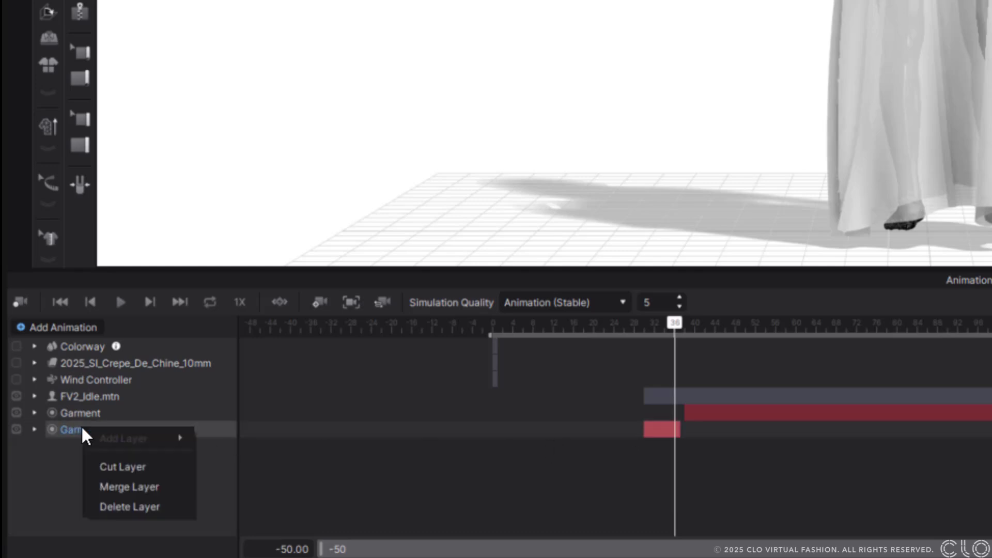
pyautogui.click(162, 506)
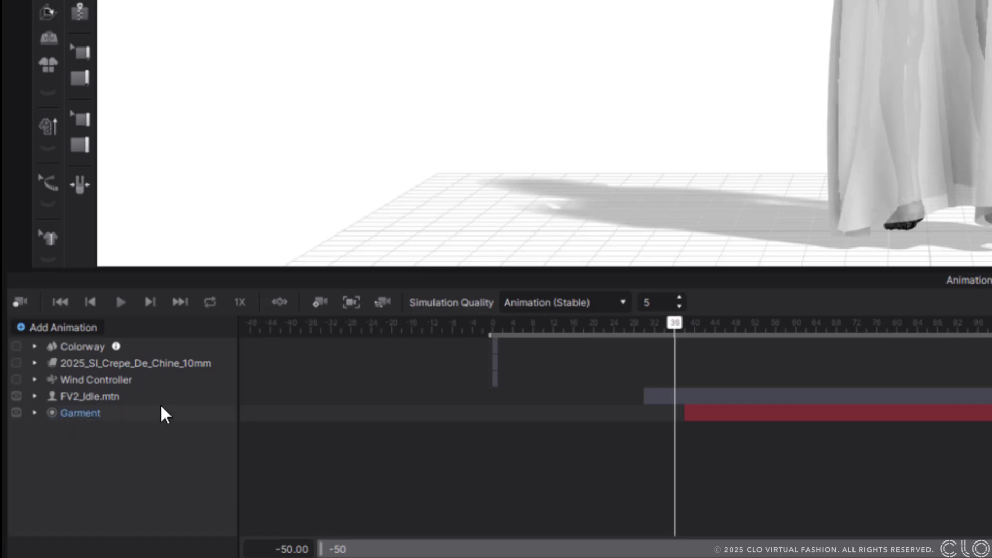
# Expand the Colorway, Wind Controller and FV2_Idle.mtn layers to examine their keyframes, including the motion's individual joints
pyautogui.click(34, 346)
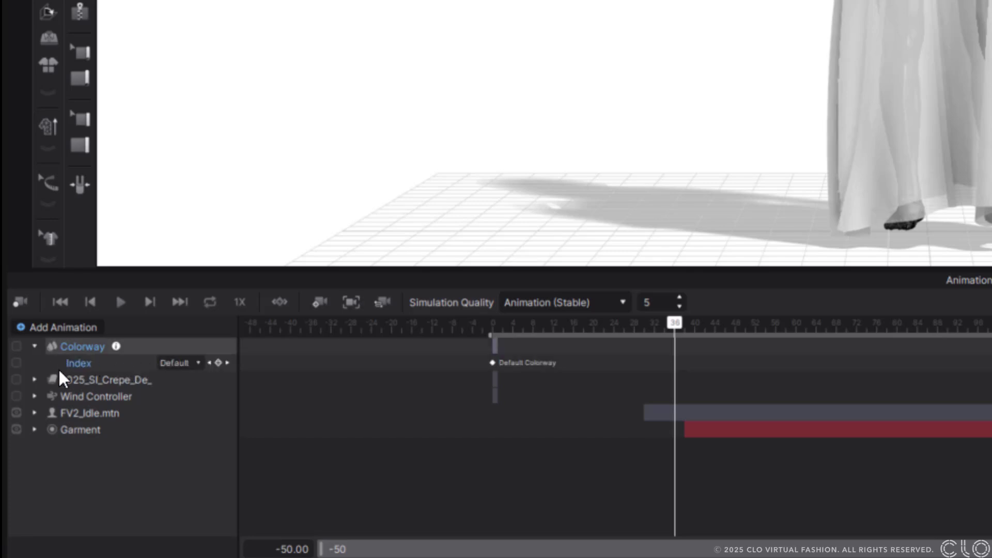
pyautogui.click(35, 396)
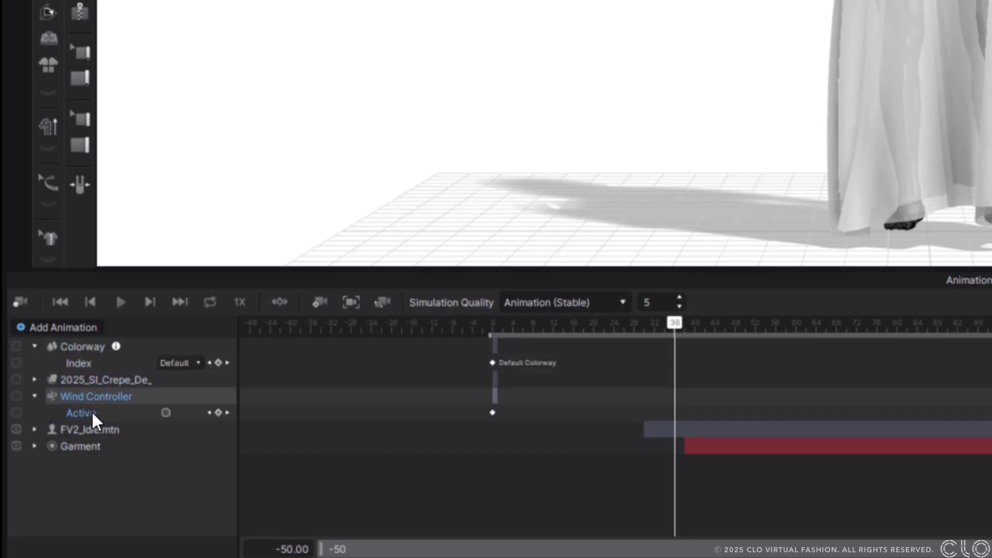
pyautogui.click(35, 429)
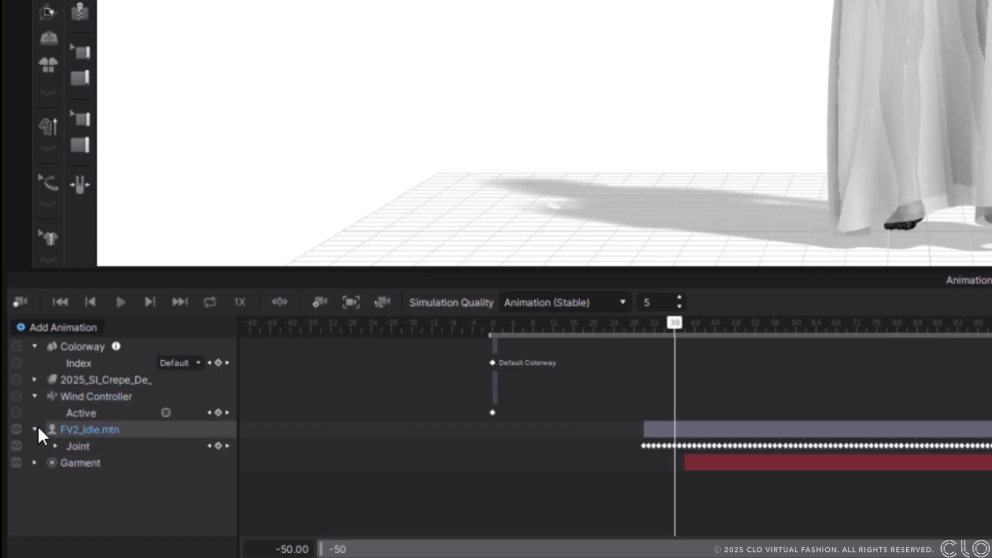
pyautogui.click(55, 446)
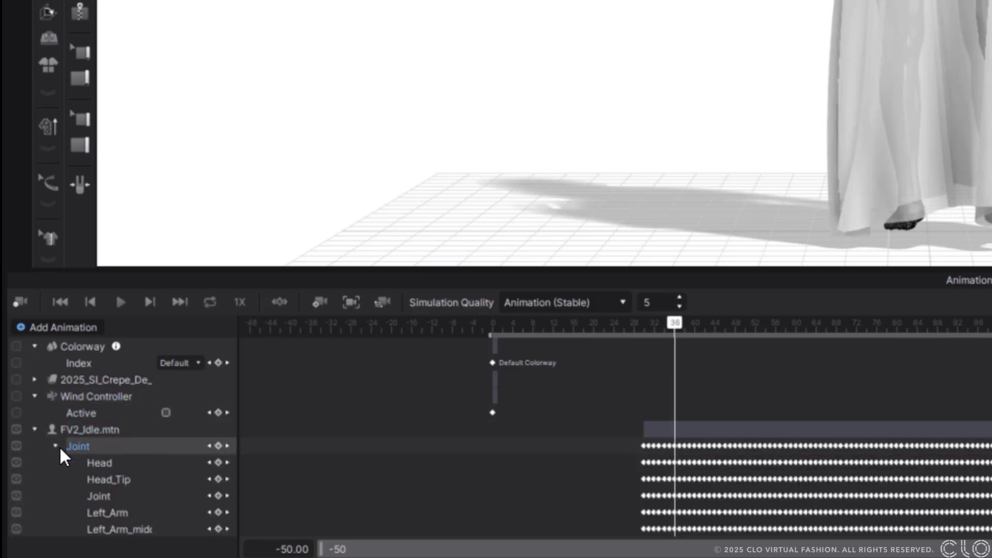
pyautogui.click(55, 446)
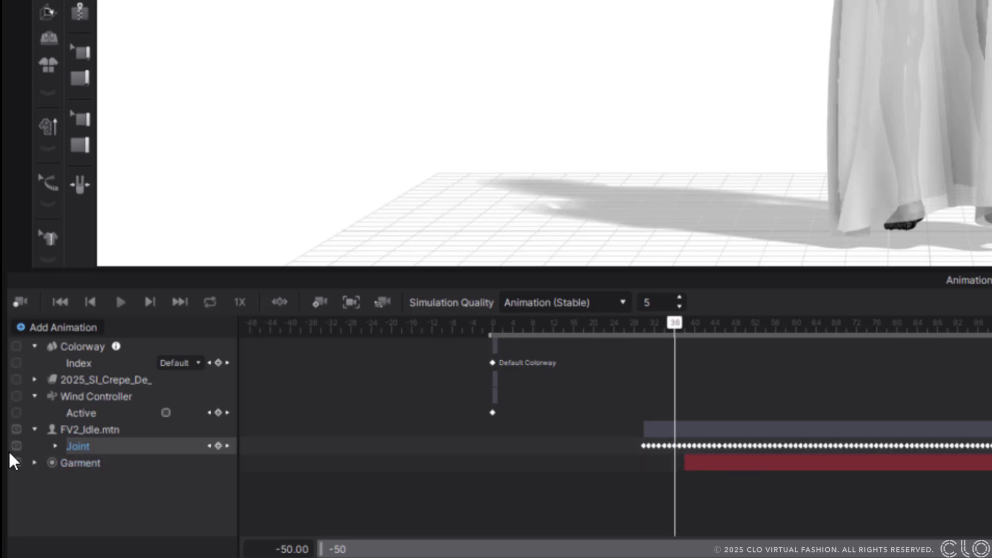
# Select every layer from Colorway to Garment and delete them all from the timeline
pyautogui.click(91, 344)
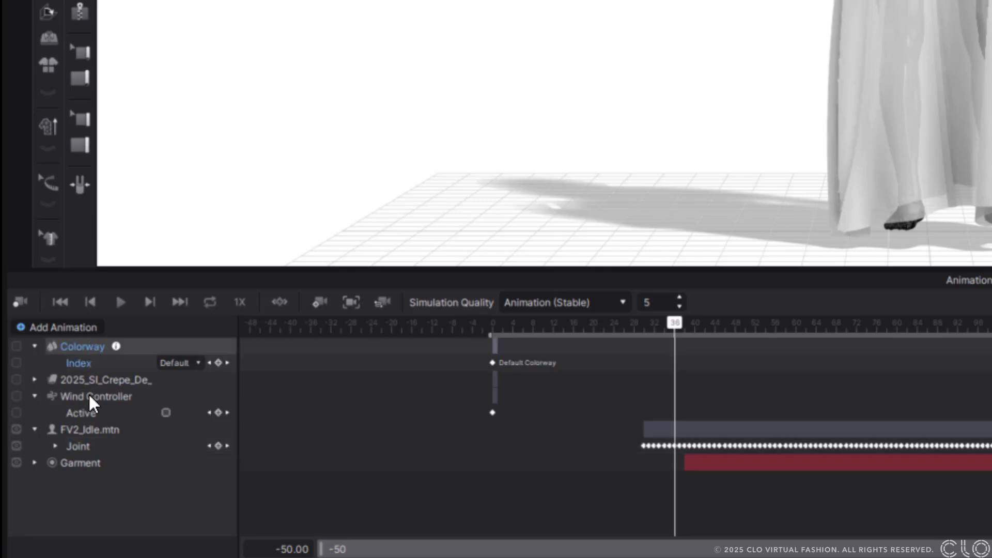
pyautogui.keyDown('shift'); pyautogui.click(80, 466); pyautogui.keyUp('shift')
pyautogui.rightClick(81, 468)
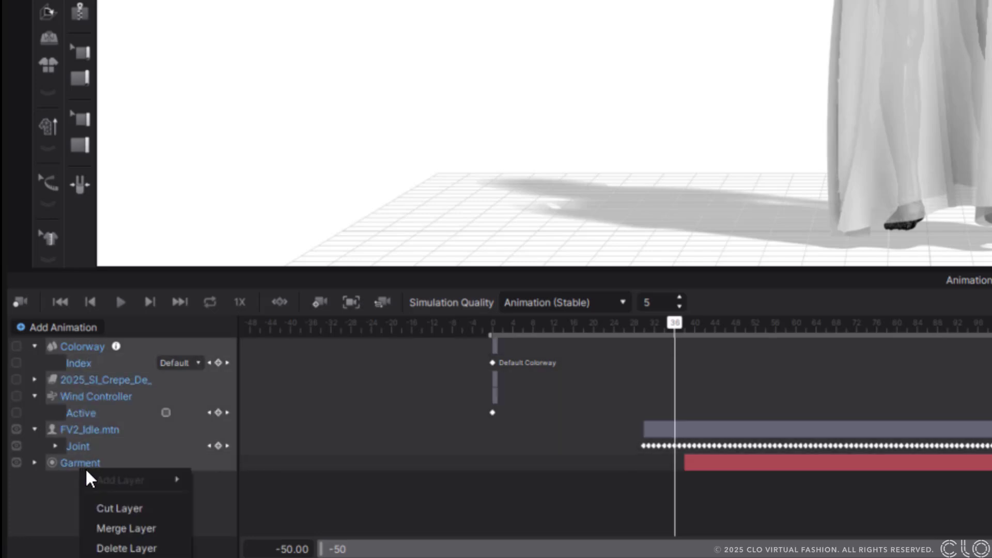
pyautogui.click(133, 547)
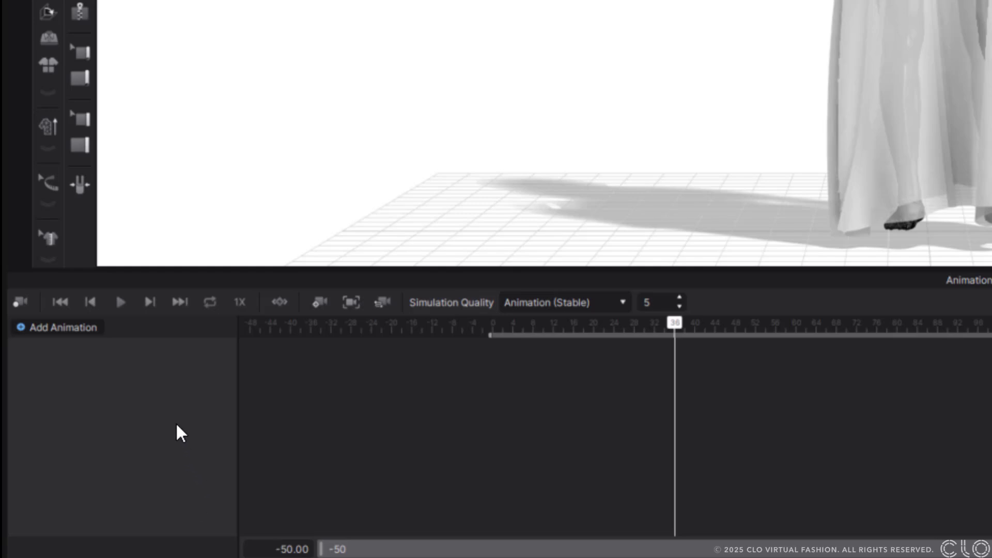
# Move the current frame to -1 and add a Simulation Property animation layer
pyautogui.moveTo(675, 324); pyautogui.dragTo(483, 323)
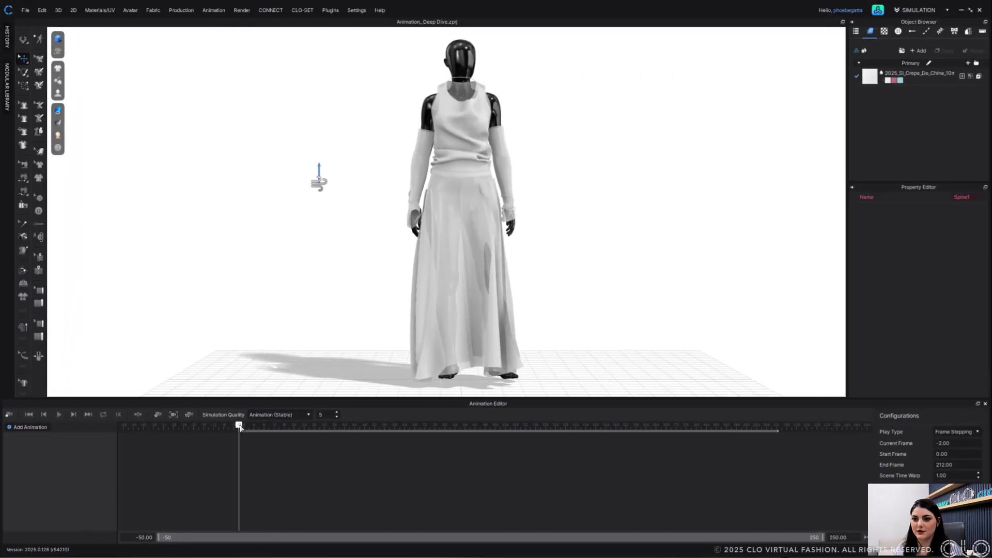
pyautogui.moveTo(240, 428); pyautogui.dragTo(241, 427)
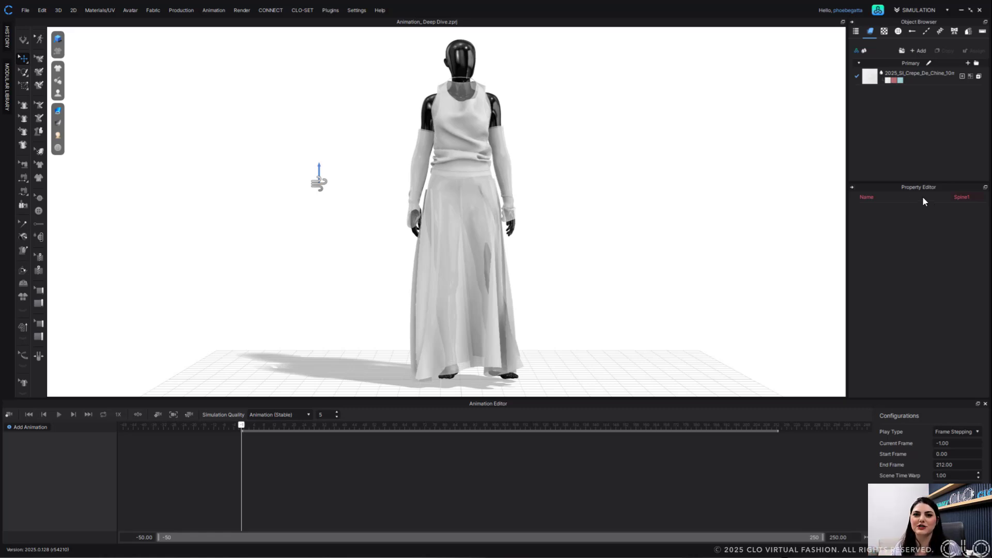
pyautogui.click(29, 427)
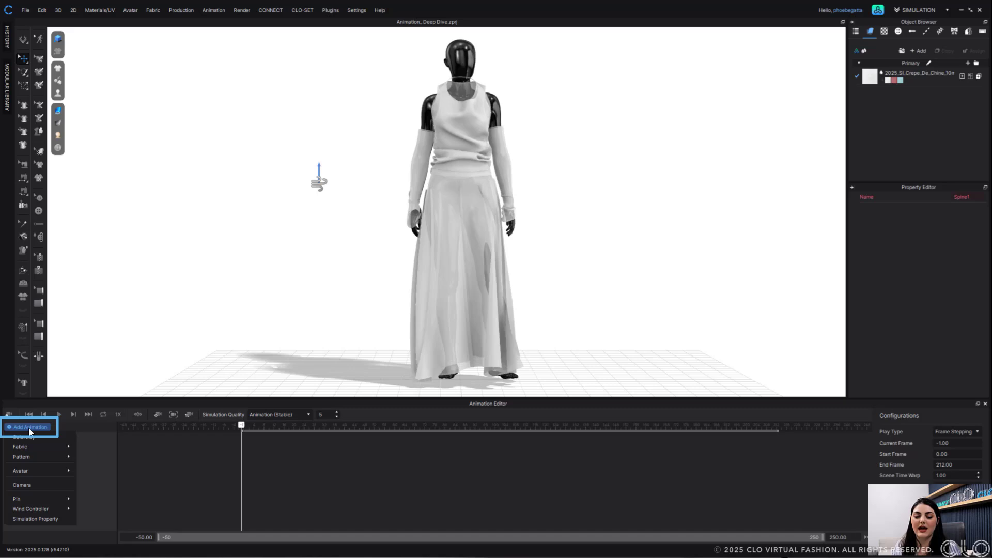
pyautogui.click(51, 523)
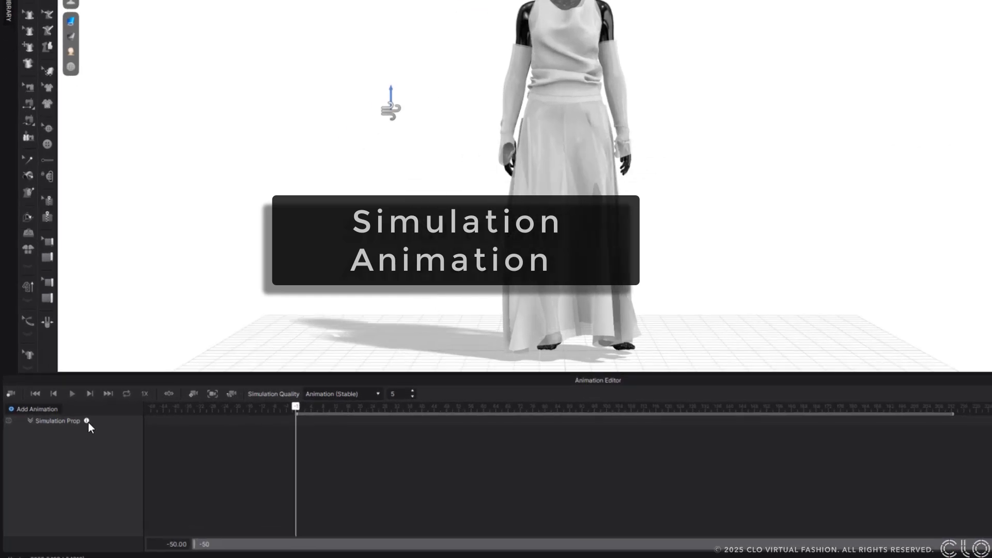
# Switch the simulation quality to Custom and expand the Simulation Property layer to reach its Gravity and Air Damping tracks
pyautogui.click(74, 422)
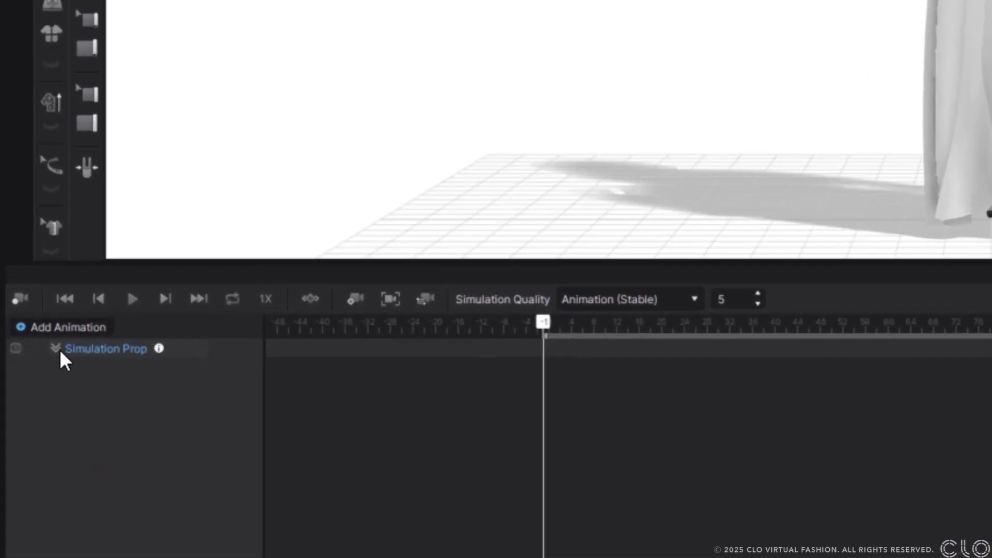
pyautogui.moveTo(159, 350)
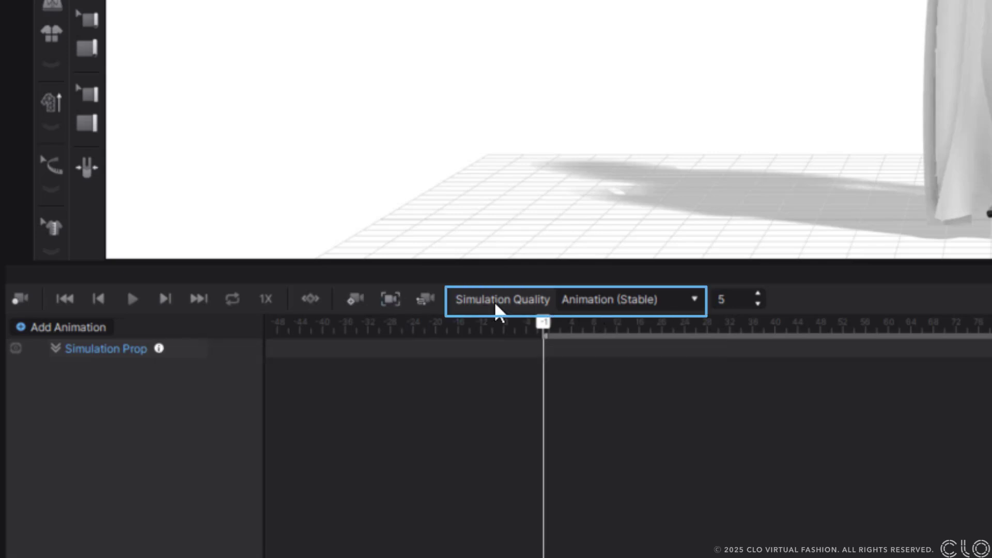
pyautogui.click(631, 304)
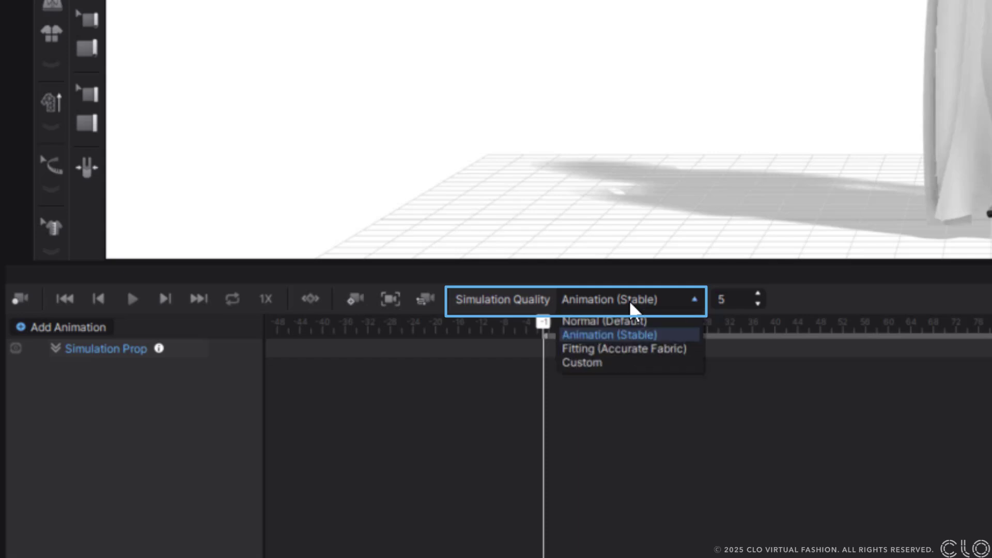
pyautogui.click(641, 366)
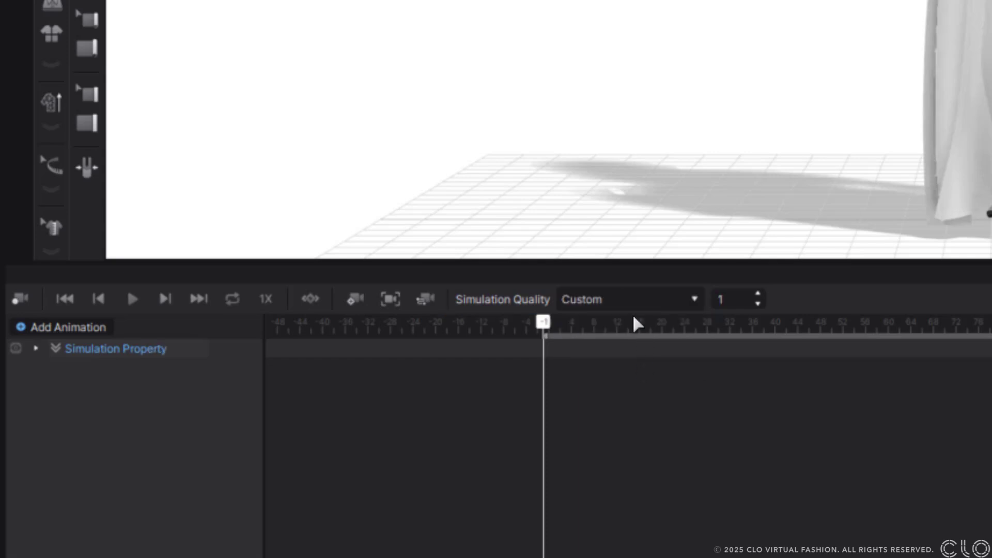
pyautogui.click(35, 348)
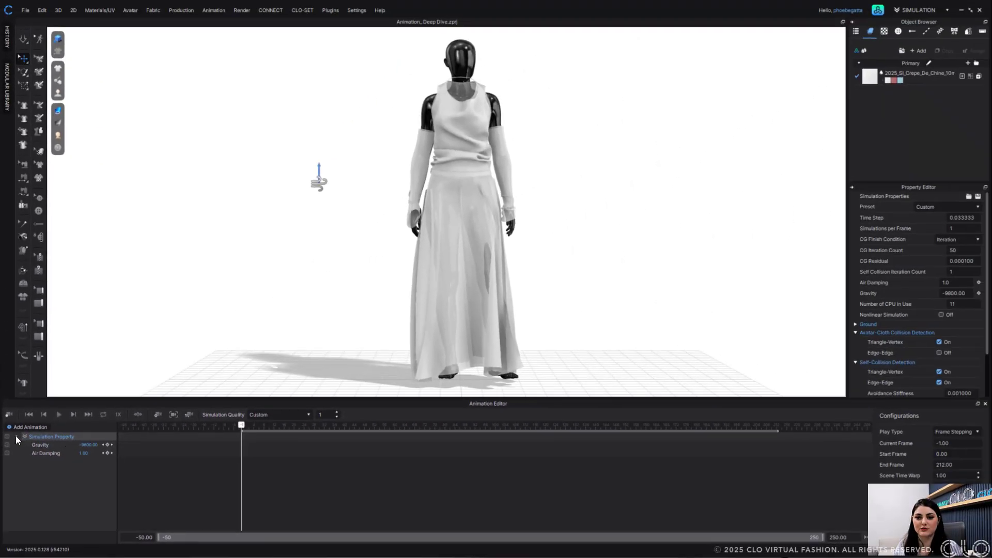
pyautogui.click(20, 417)
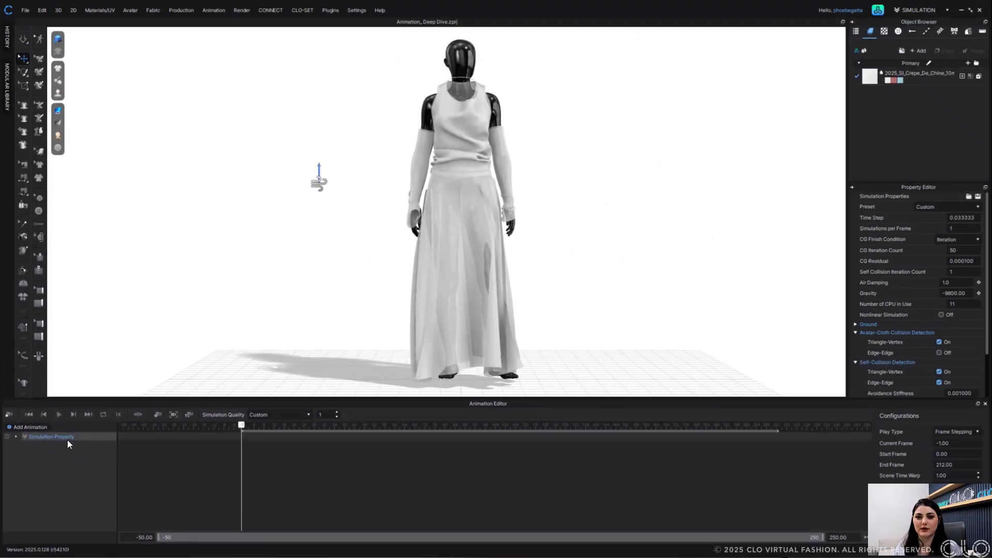
pyautogui.click(16, 438)
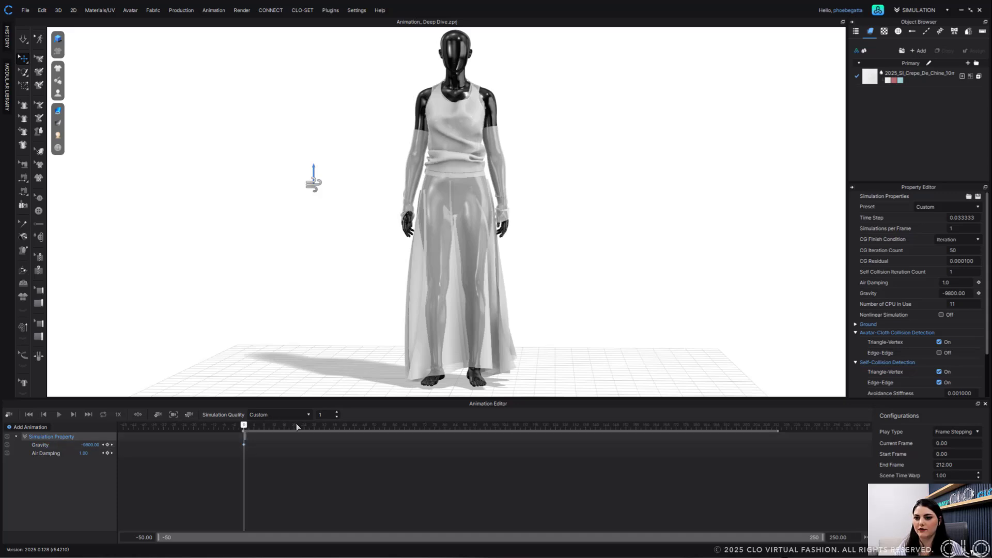
# Add a Gravity keyframe partway to frame 84 without altering its value, and key Gravity at 0 on frame 84
pyautogui.moveTo(279, 425); pyautogui.dragTo(454, 424)
pyautogui.click(107, 445)
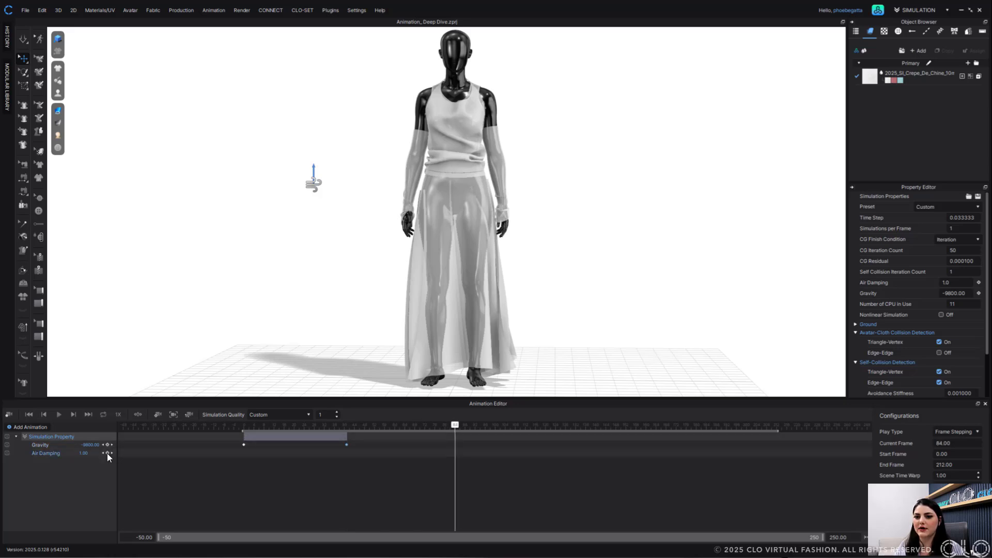
pyautogui.doubleClick(89, 444)
pyautogui.hotkey('ctrl', 'c')
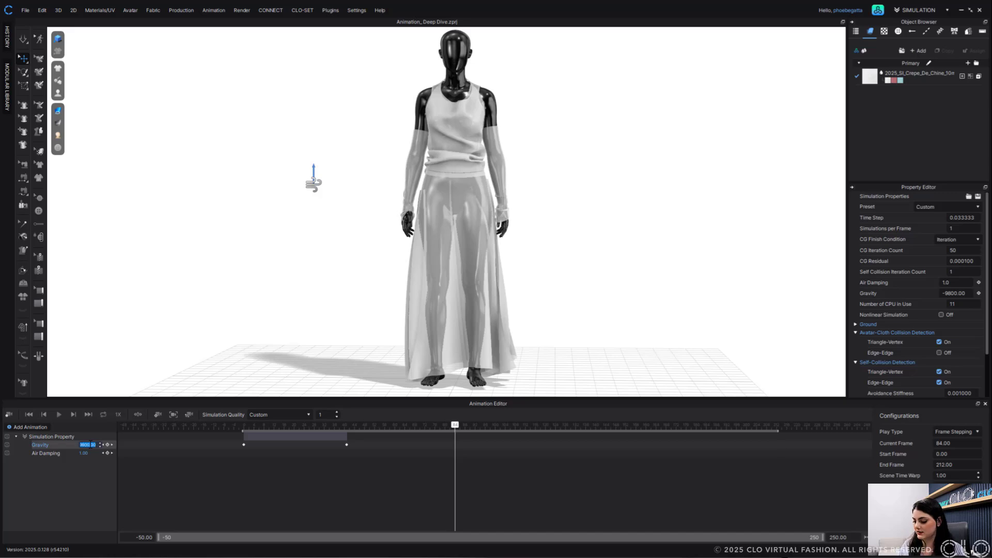
pyautogui.write('0')
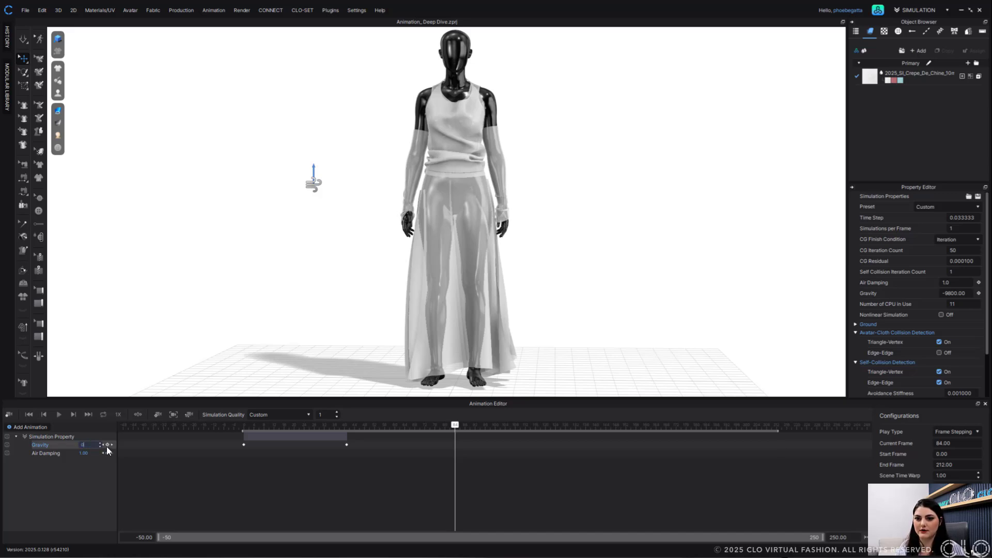
pyautogui.click(107, 444)
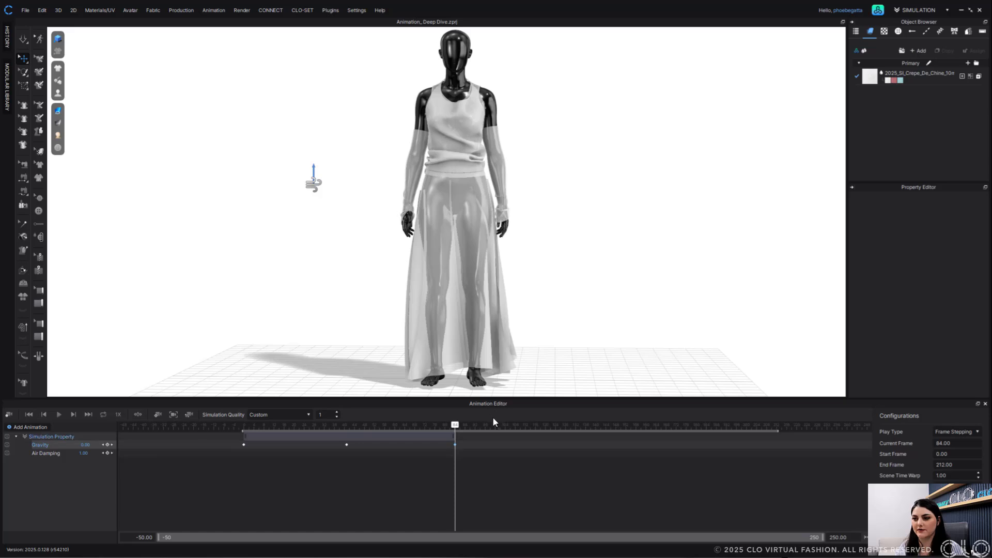
# Add another Gravity keyframe of 0 at frame 125 and one of 500 at frame 155
pyautogui.moveTo(491, 423); pyautogui.dragTo(558, 425)
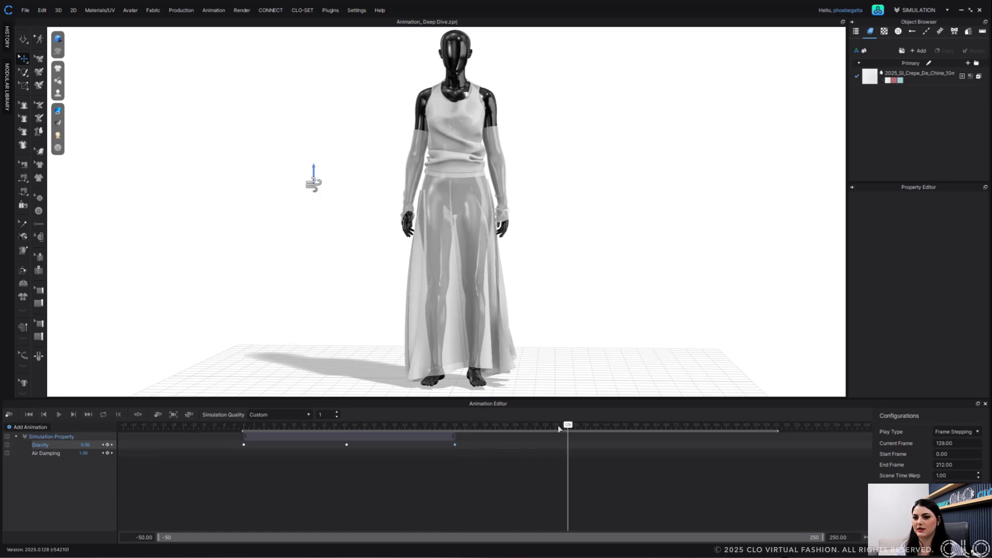
pyautogui.click(108, 445)
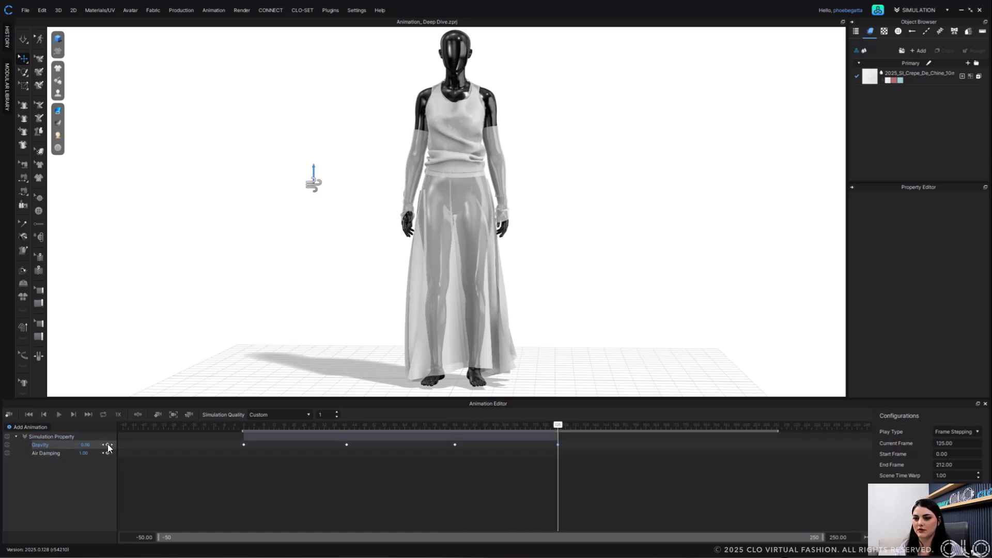
pyautogui.click(619, 428)
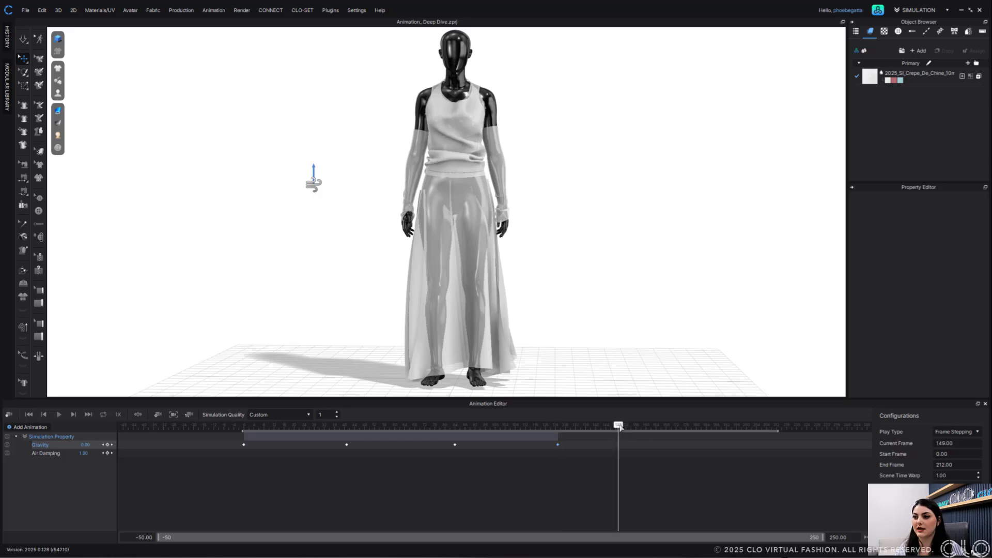
pyautogui.moveTo(619, 426); pyautogui.dragTo(633, 425)
pyautogui.doubleClick(85, 445)
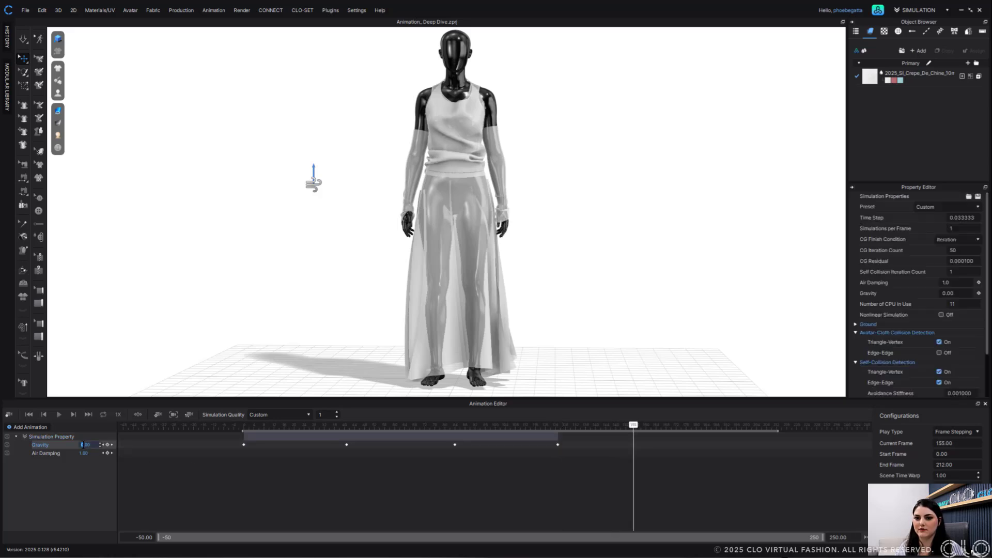
pyautogui.write('500')
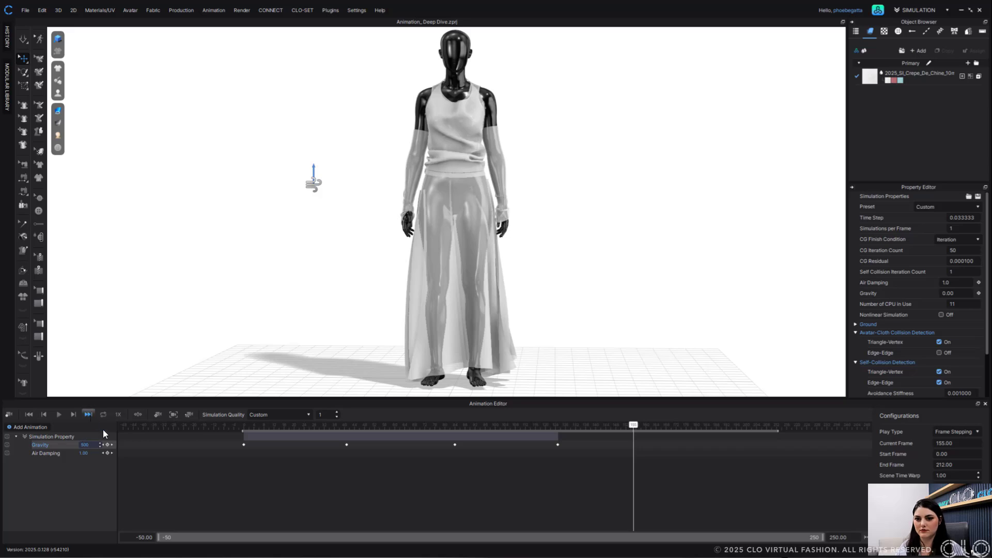
pyautogui.click(107, 445)
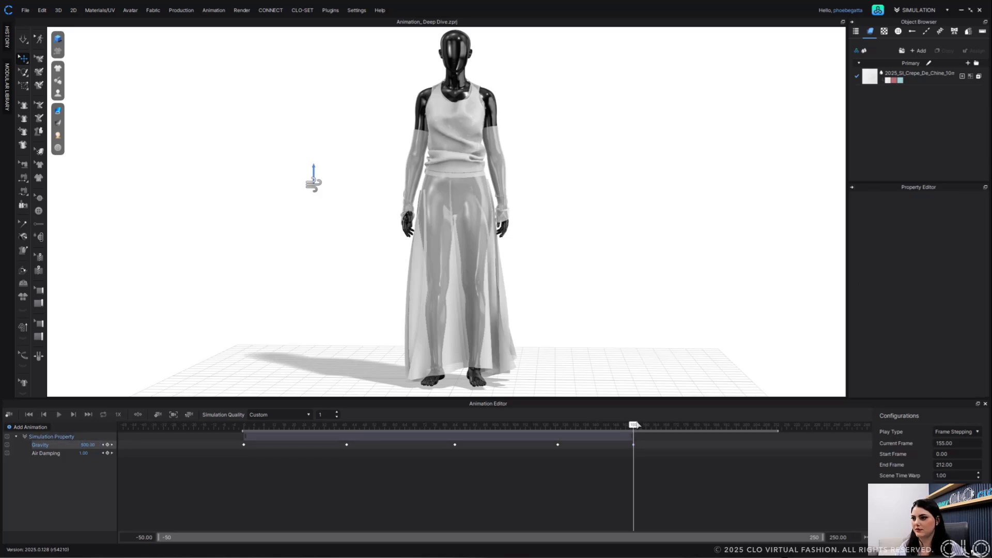
# Restore the copied Gravity value of -9800 and key it at frame 187
pyautogui.moveTo(666, 430); pyautogui.dragTo(713, 433)
pyautogui.doubleClick(88, 445)
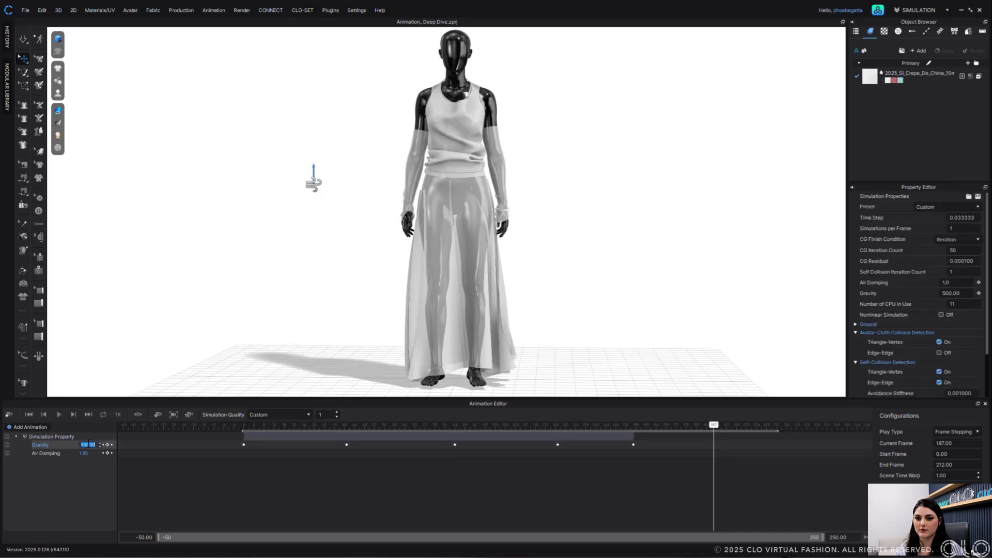
pyautogui.hotkey('ctrl', 'v')
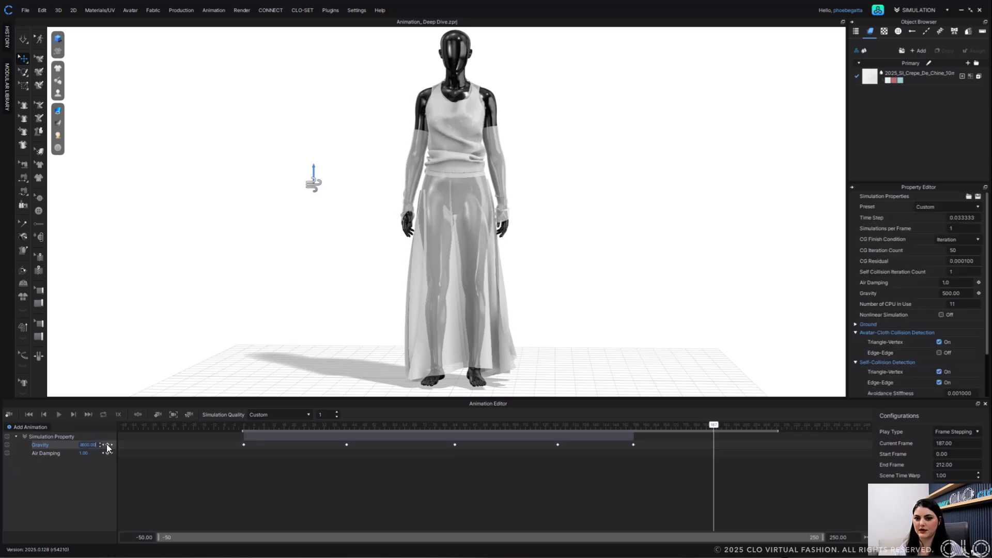
pyautogui.click(108, 445)
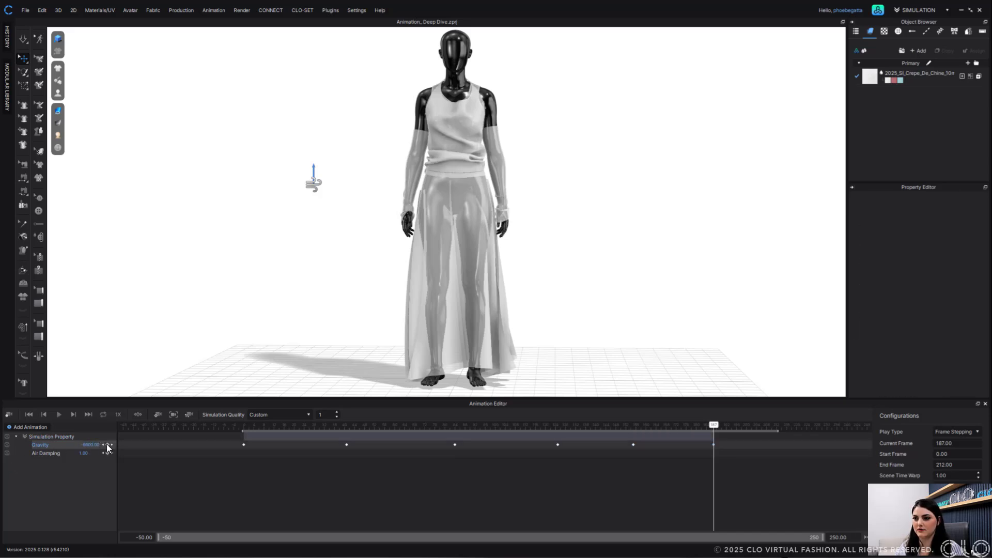
# Record the garment simulation from frame 0 and pull the skirt's lower panel outward while it runs
pyautogui.click(240, 425)
pyautogui.moveTo(240, 427)
pyautogui.mouseDown()
pyautogui.moveTo(250, 429)
pyautogui.moveTo(240, 428)
pyautogui.mouseUp()
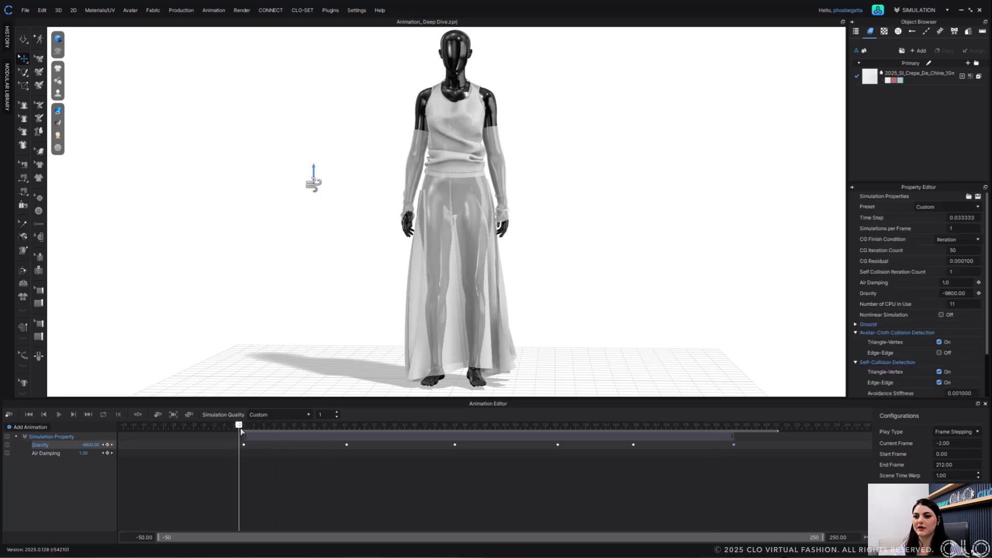
pyautogui.click(240, 427)
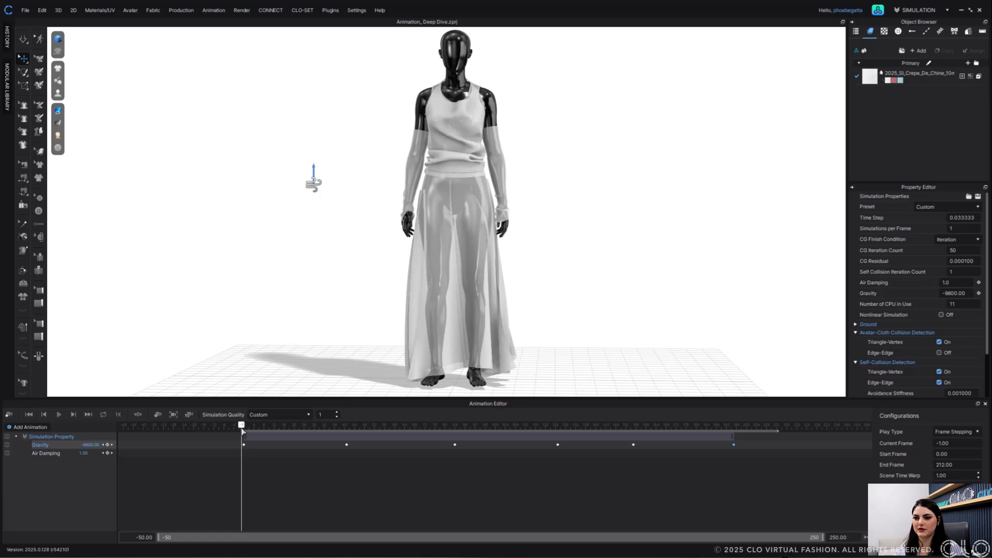
pyautogui.moveTo(243, 427); pyautogui.dragTo(244, 429)
pyautogui.click(9, 414)
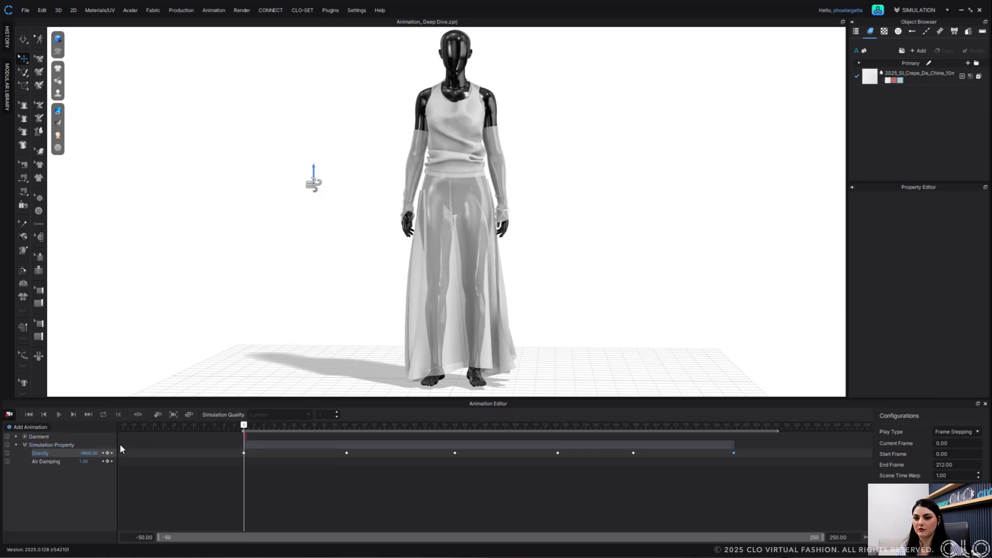
pyautogui.press('space')
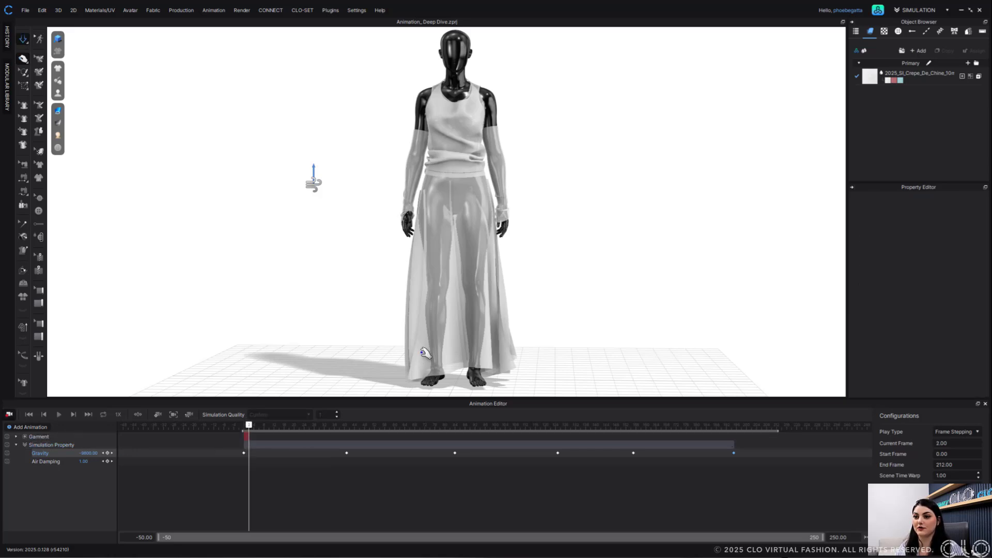
pyautogui.moveTo(421, 353); pyautogui.dragTo(358, 377)
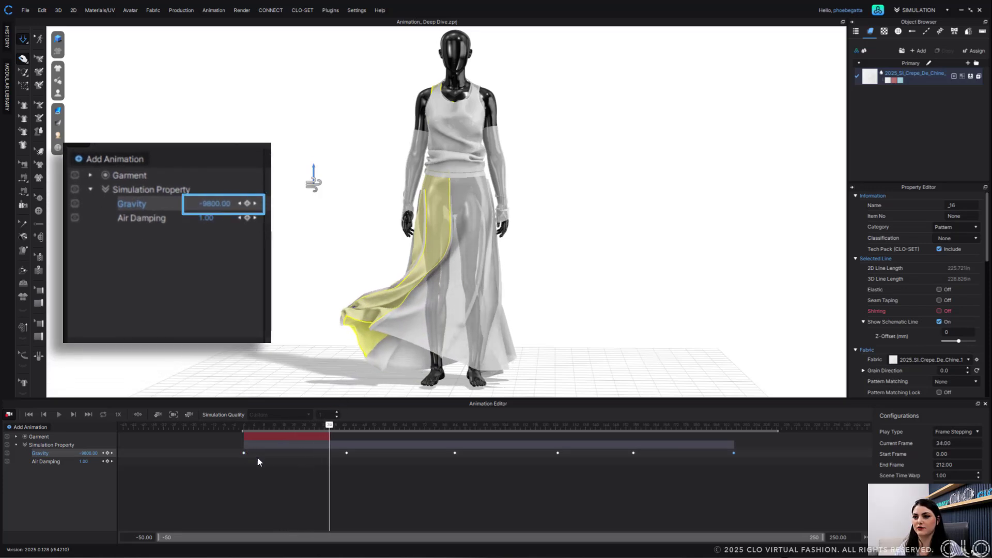
pyautogui.click(347, 454)
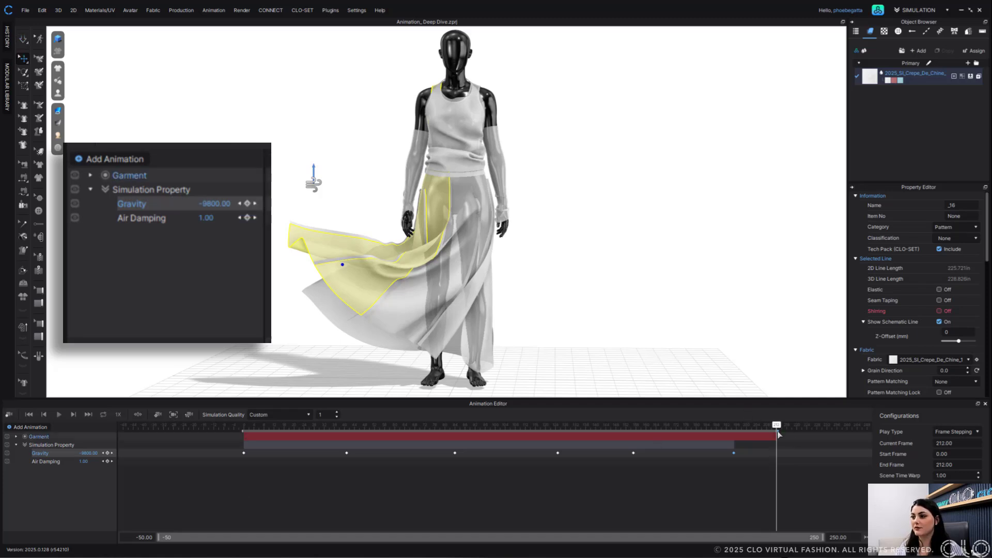
# Extend the animation's end frame to 262 and resume recording the garment simulation
pyautogui.moveTo(793, 434); pyautogui.dragTo(866, 434)
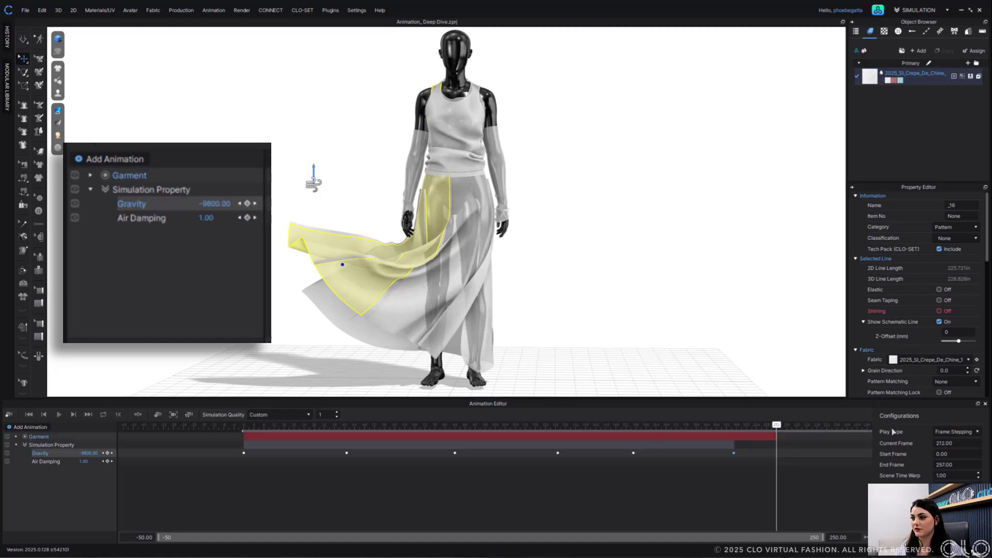
pyautogui.click(9, 415)
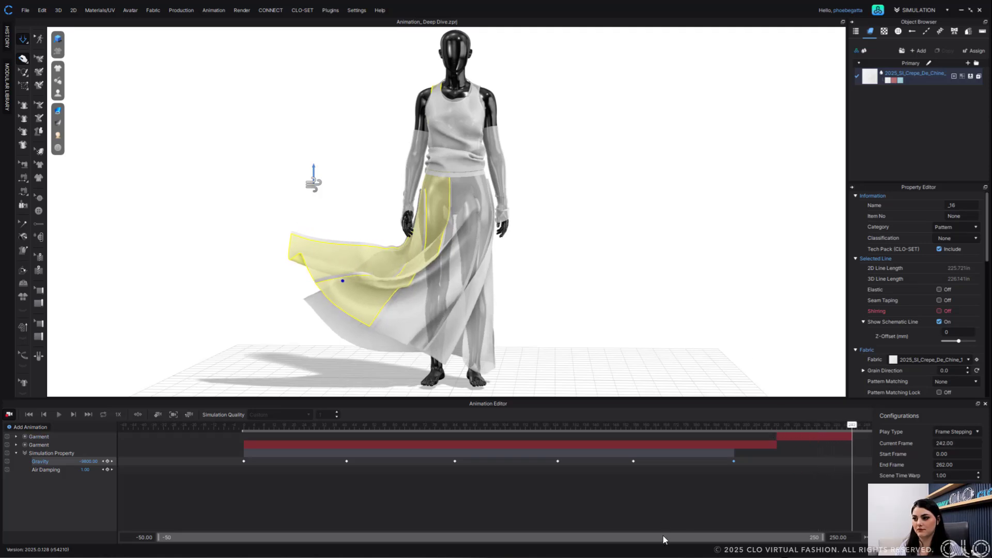
# Shift the visible timeline range to the later frames and set the timeline's maximum frame to 800
pyautogui.moveTo(825, 534); pyautogui.dragTo(585, 541)
pyautogui.moveTo(457, 537); pyautogui.dragTo(837, 537)
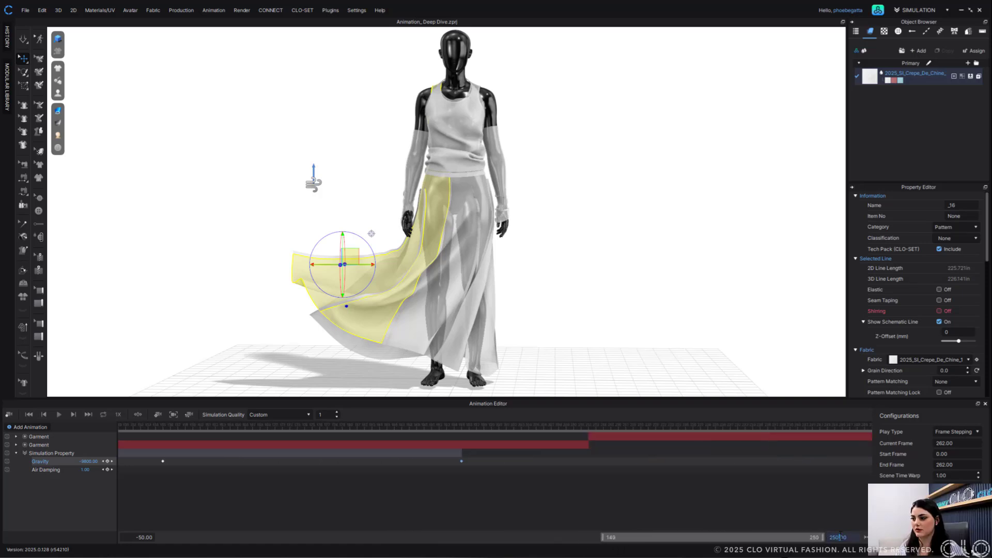
pyautogui.write('800')
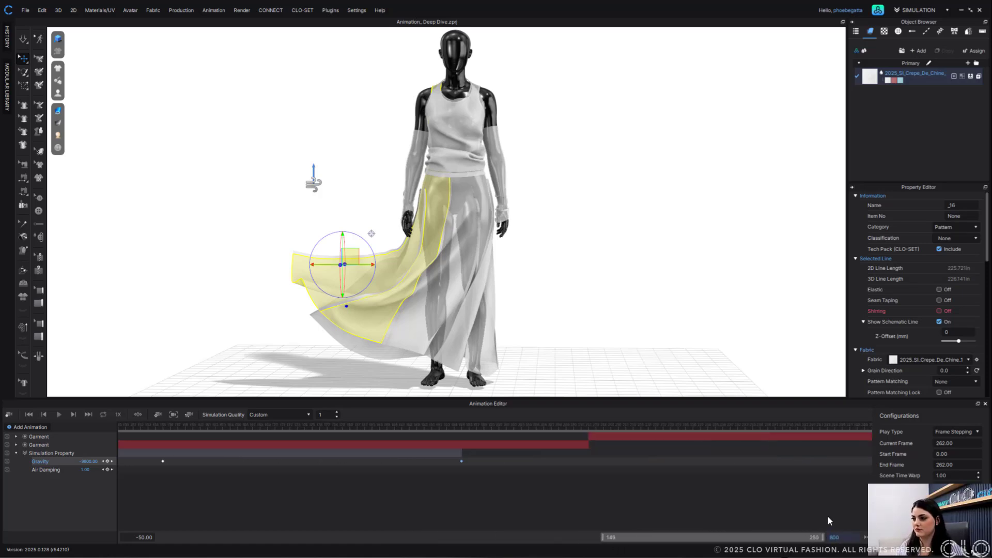
pyautogui.click(827, 519)
# Extend the end frame to 298 and record the garment simulation on from frame 262 to frame 293
pyautogui.moveTo(344, 541); pyautogui.dragTo(409, 528)
pyautogui.moveTo(322, 432); pyautogui.dragTo(335, 431)
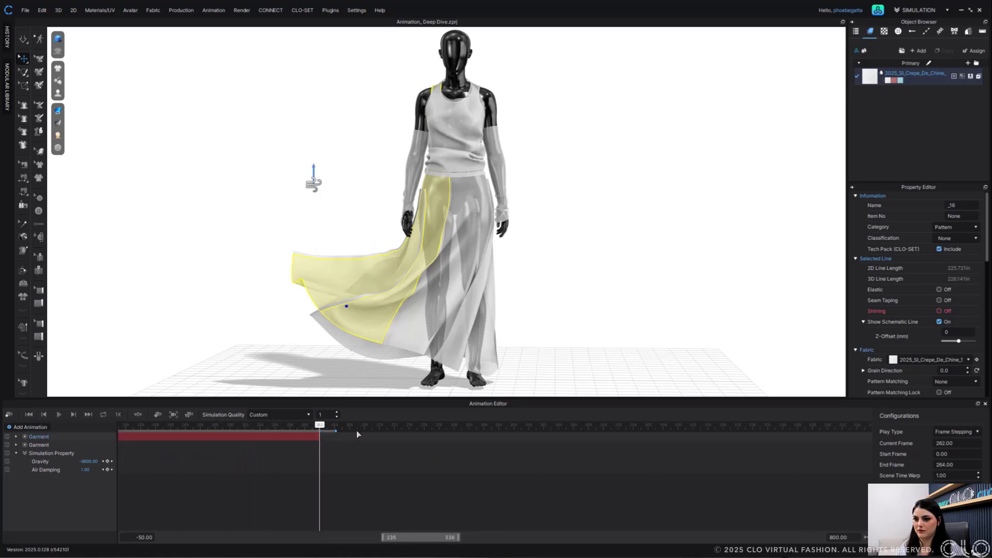
pyautogui.moveTo(571, 431); pyautogui.dragTo(589, 431)
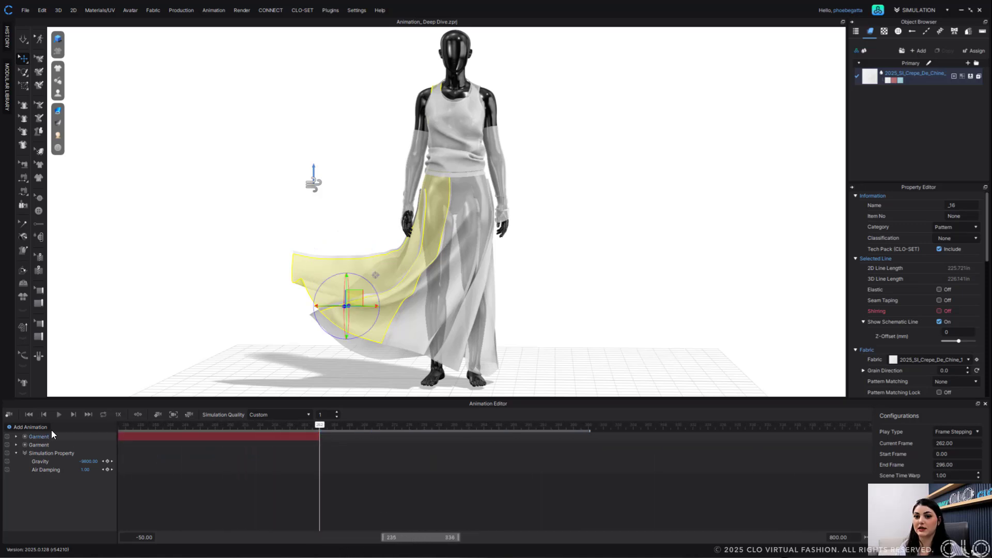
pyautogui.click(8, 415)
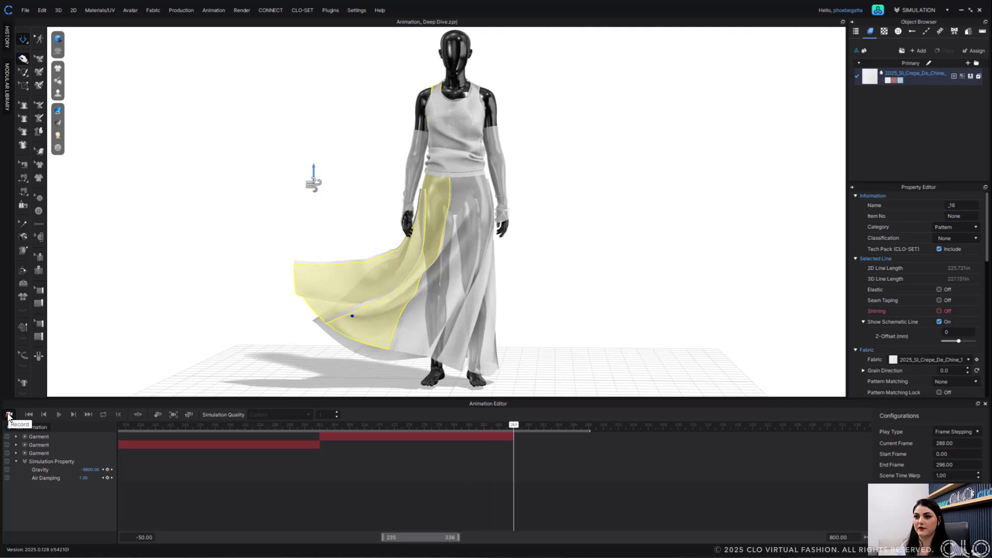
pyautogui.click(8, 415)
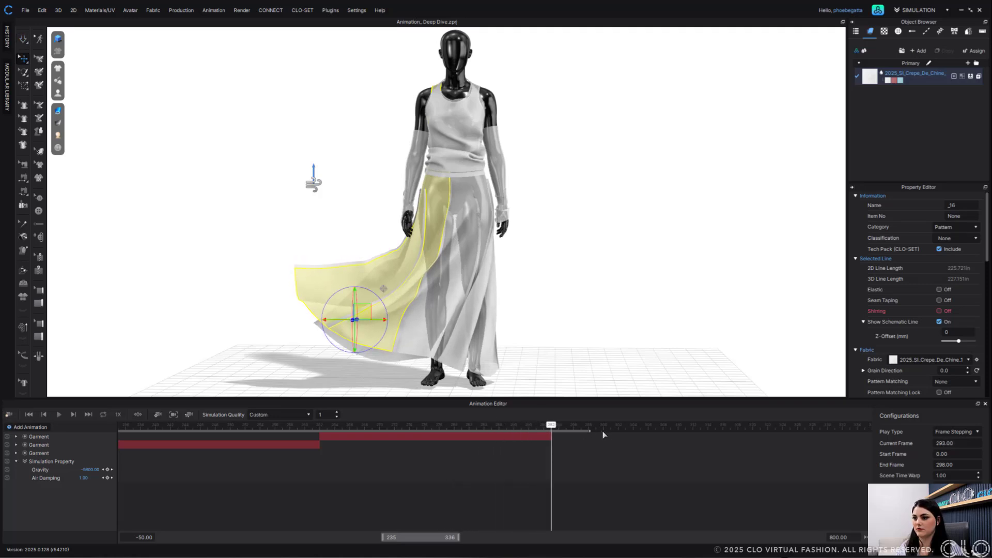
# Extend the animation's end frame to 351 and record the garment simulation on from frame 293 to frame 351
pyautogui.moveTo(590, 429); pyautogui.dragTo(873, 428)
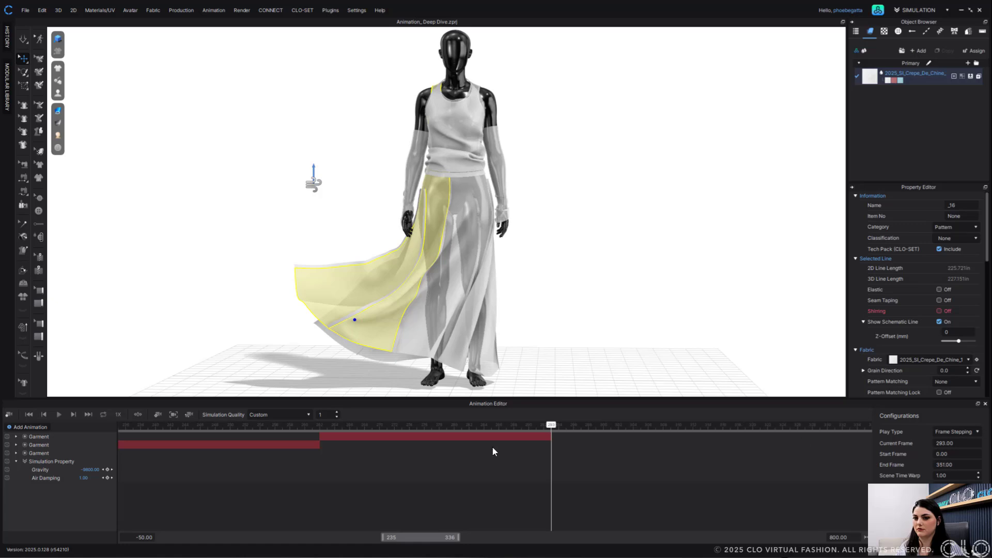
pyautogui.click(9, 415)
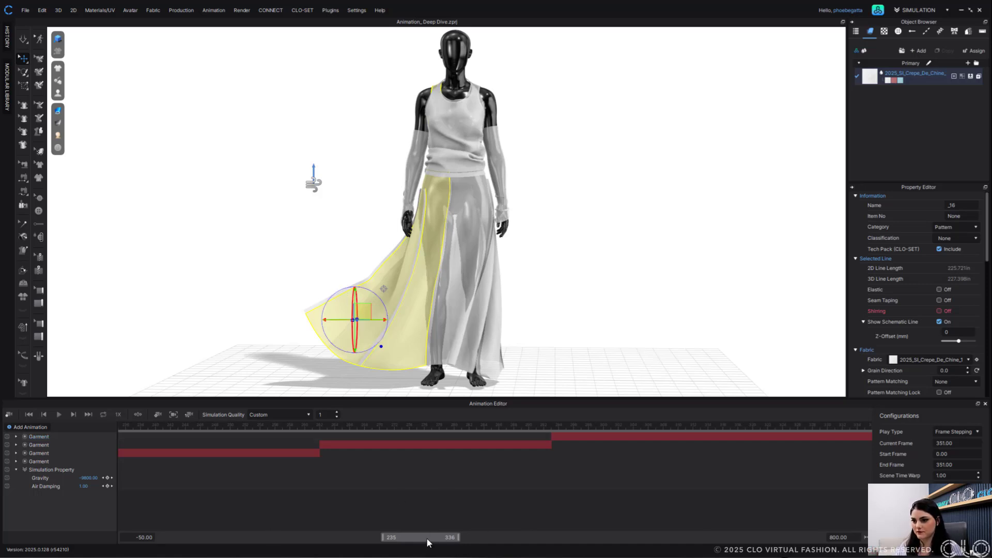
# Return the visible timeline range to the first frames and merge all the separate Garment recordings into a single track
pyautogui.moveTo(427, 538); pyautogui.dragTo(233, 537)
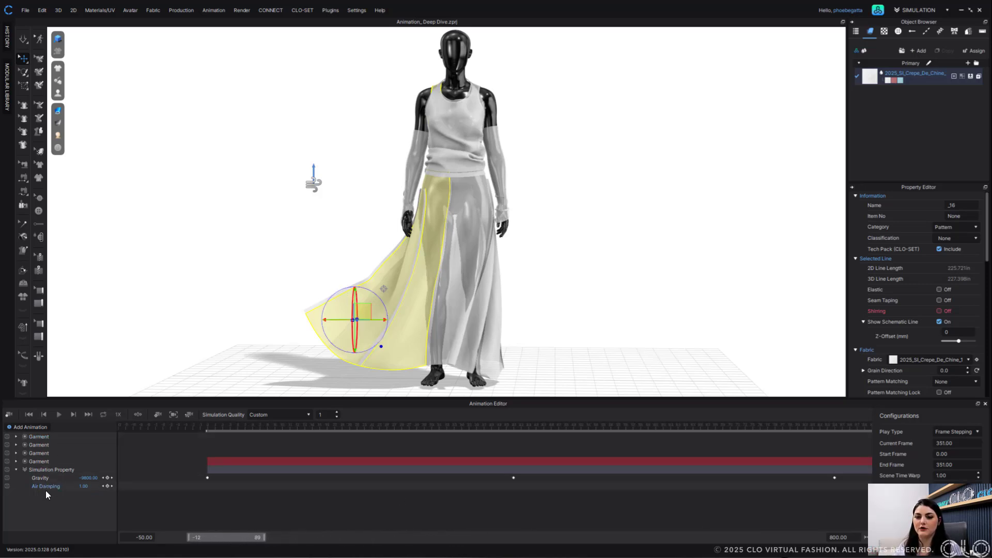
pyautogui.click(50, 461)
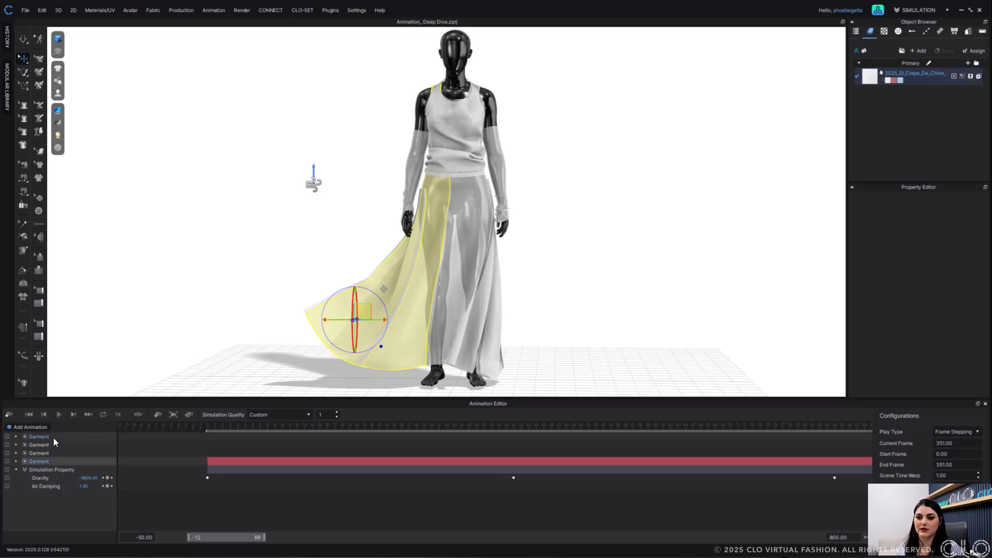
pyautogui.keyDown('shift'); pyautogui.click(54, 438); pyautogui.keyUp('shift')
pyautogui.rightClick(54, 438)
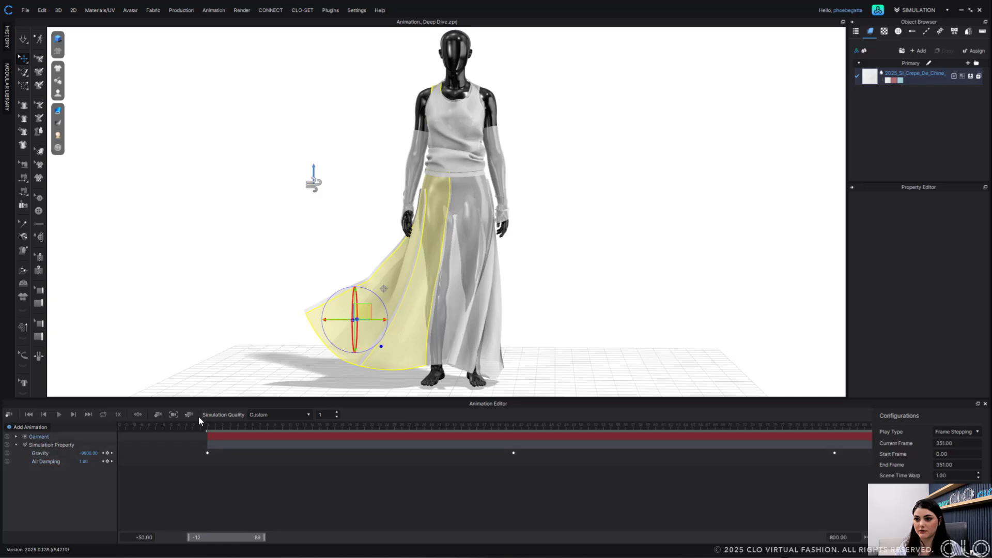
# Reset the garment by moving the playhead to frame -1, clear the pattern selection and delete the merged Garment track
pyautogui.moveTo(210, 424)
pyautogui.mouseDown()
pyautogui.moveTo(442, 425)
pyautogui.moveTo(782, 400)
pyautogui.moveTo(923, 354)
pyautogui.moveTo(615, 401)
pyautogui.moveTo(201, 437)
pyautogui.mouseUp()
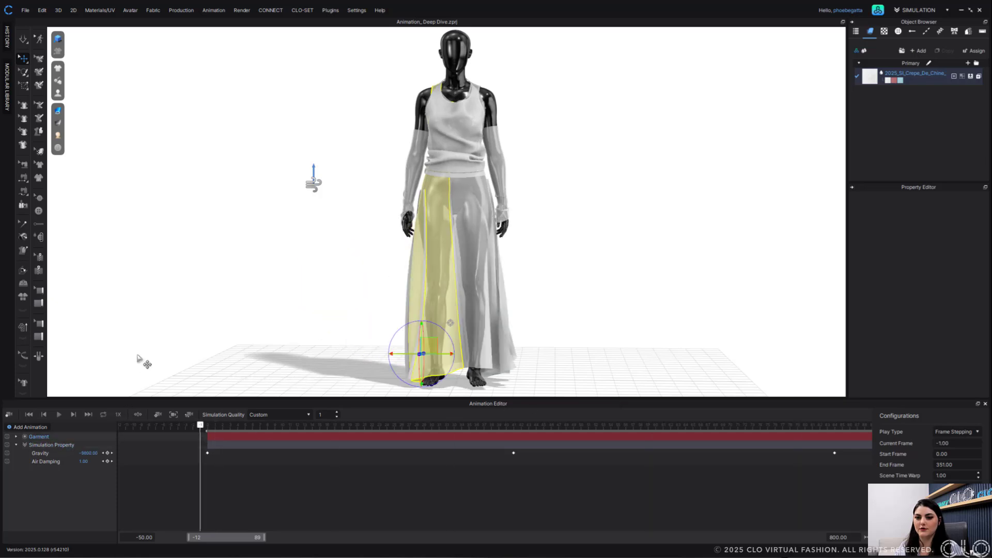
pyautogui.click(205, 396)
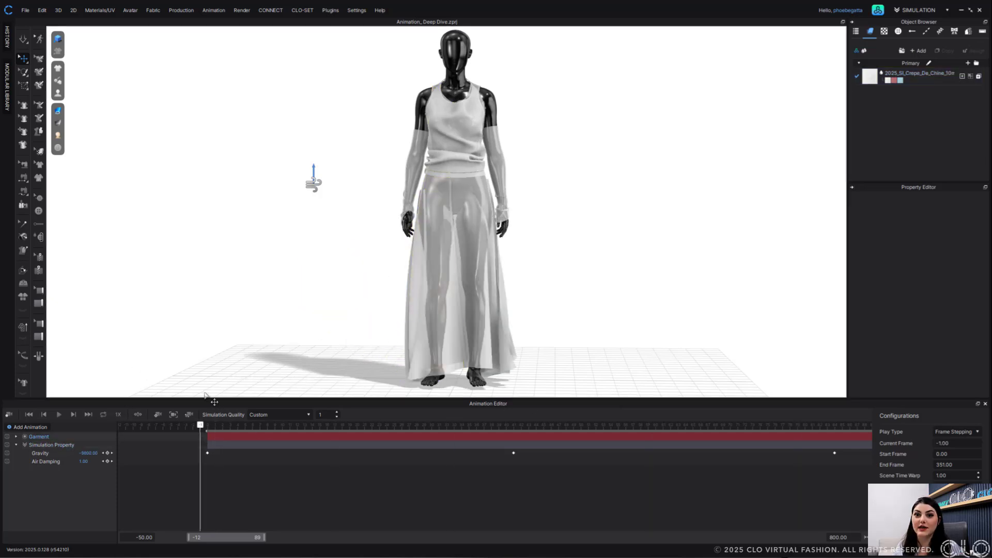
pyautogui.click(60, 439)
pyautogui.rightClick(59, 437)
pyautogui.click(92, 478)
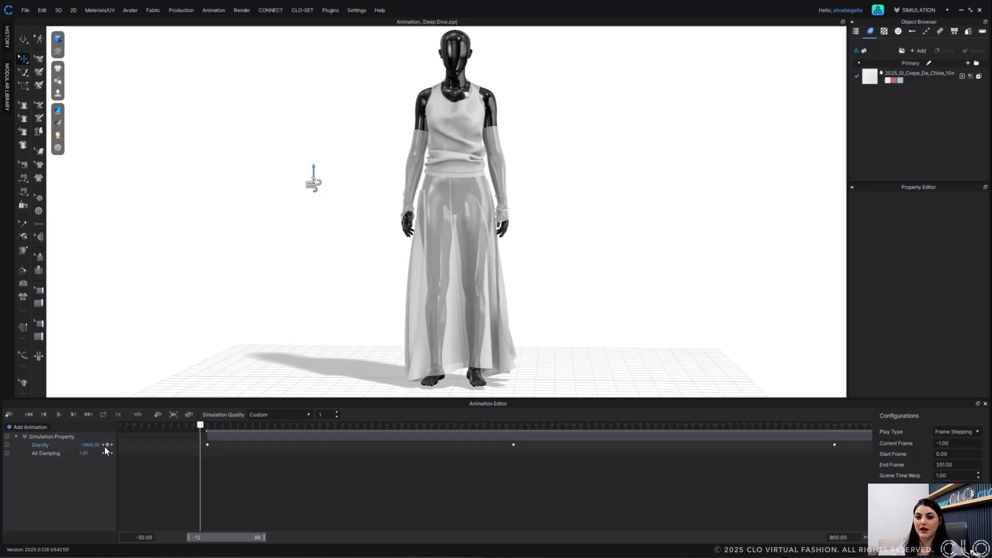
# Extend the visible timeline range to frame 480 and delete all the Gravity keyframes
pyautogui.rightClick(59, 445)
pyautogui.click(232, 448)
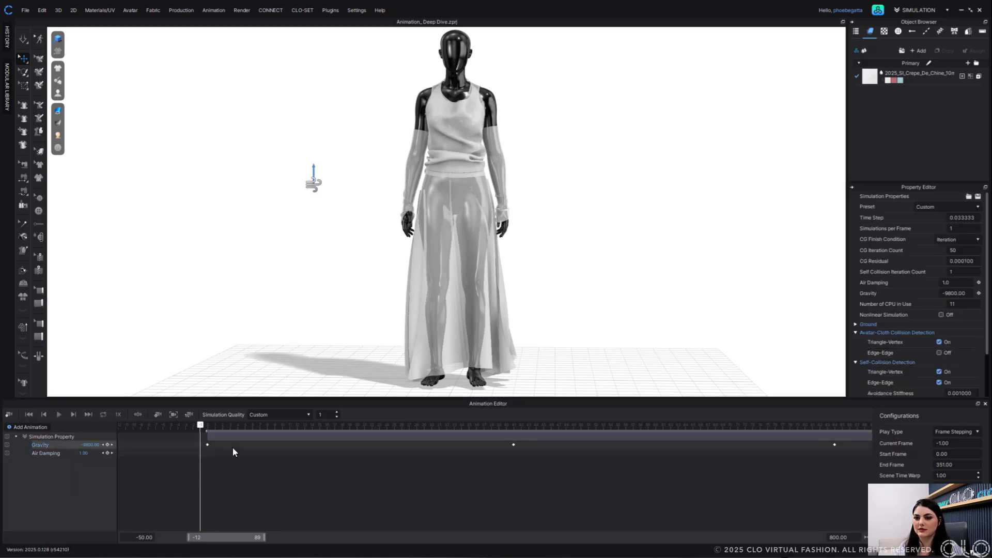
pyautogui.click(228, 448)
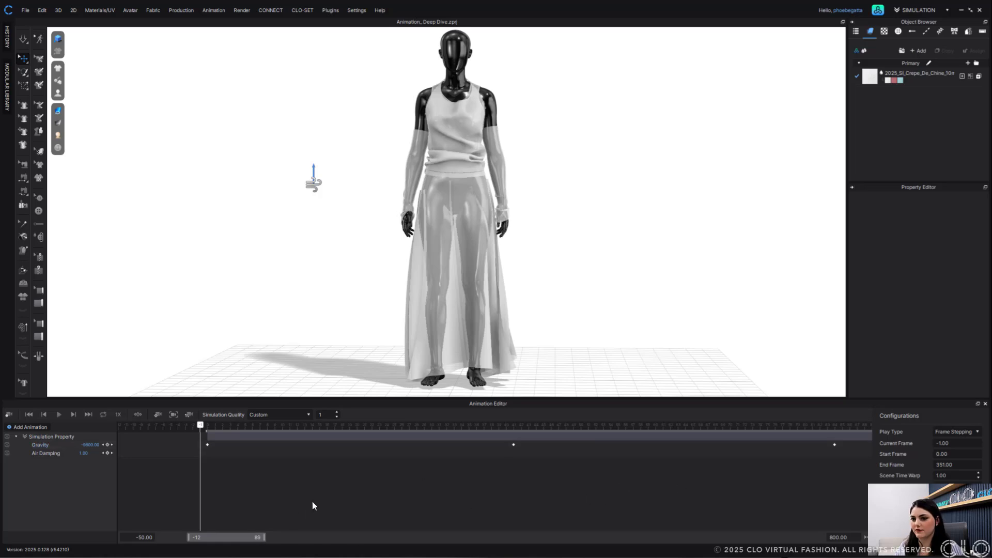
pyautogui.moveTo(264, 538); pyautogui.dragTo(571, 537)
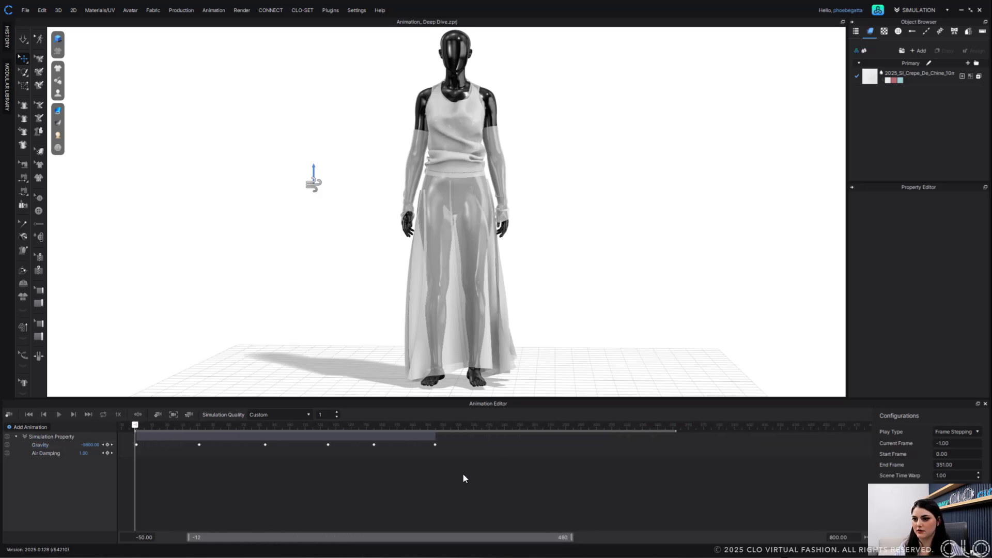
pyautogui.moveTo(459, 462); pyautogui.dragTo(128, 441)
pyautogui.press('Delete')
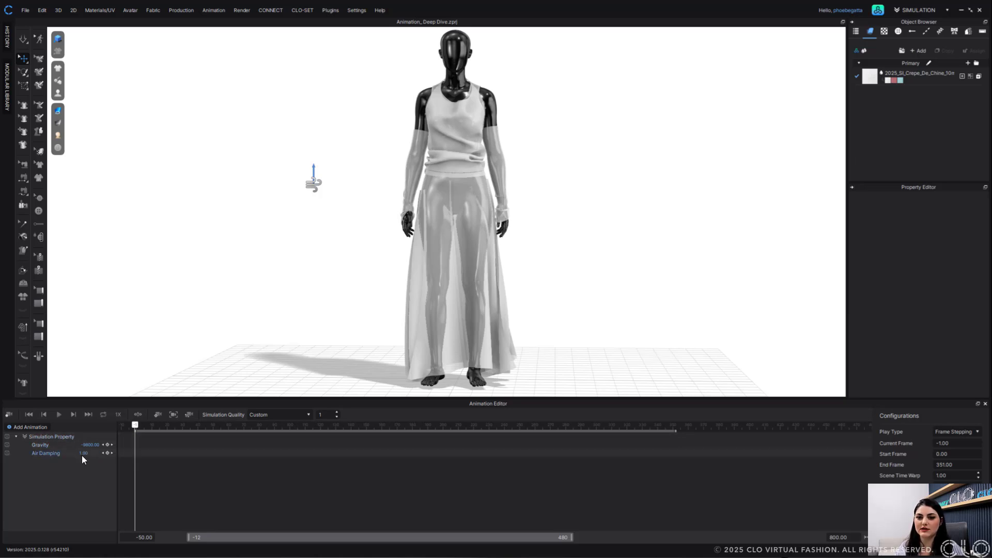
# Keyframe Air Damping with a value of 1.00 at frame 0 and 0 at frame 61
pyautogui.doubleClick(83, 453)
pyautogui.moveTo(135, 426); pyautogui.dragTo(231, 437)
pyautogui.click(107, 453)
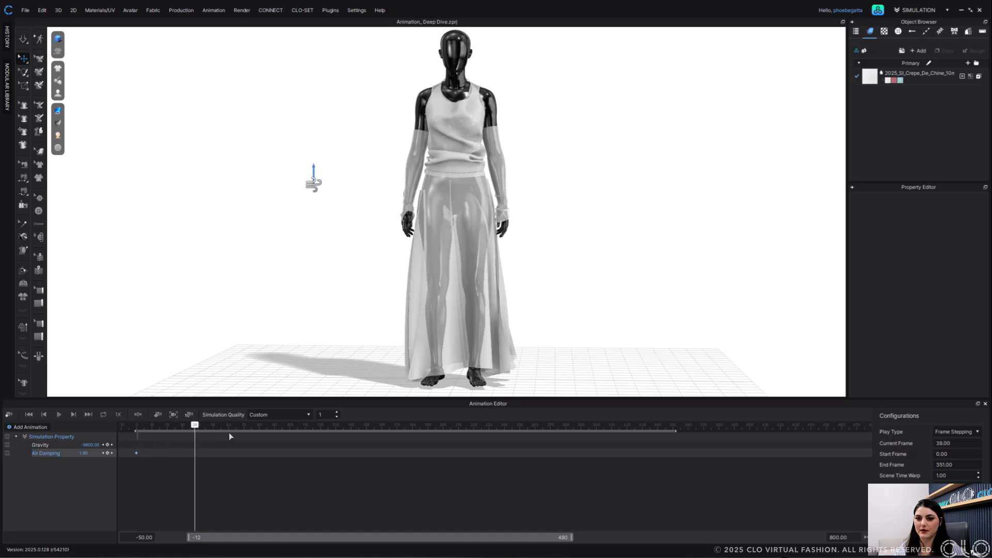
pyautogui.doubleClick(82, 453)
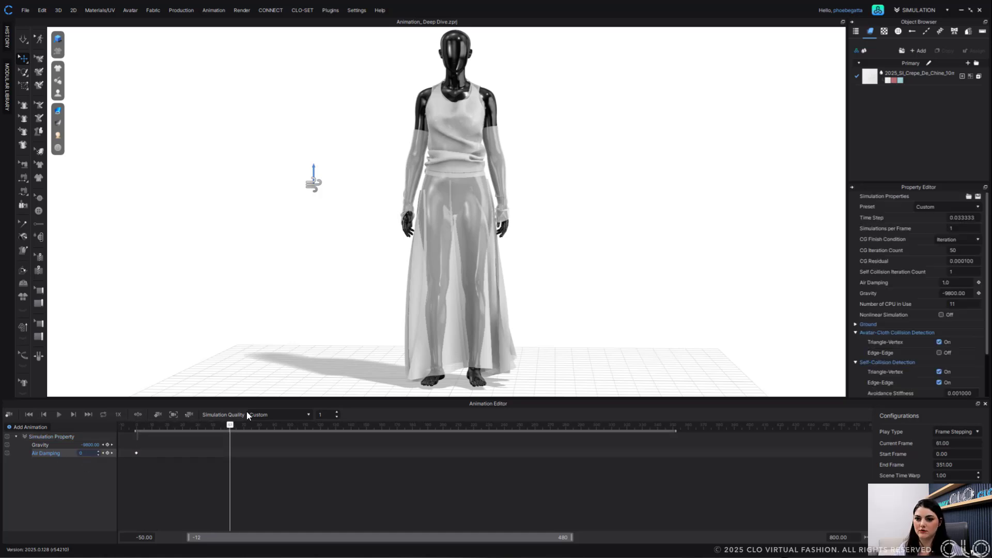
pyautogui.click(108, 453)
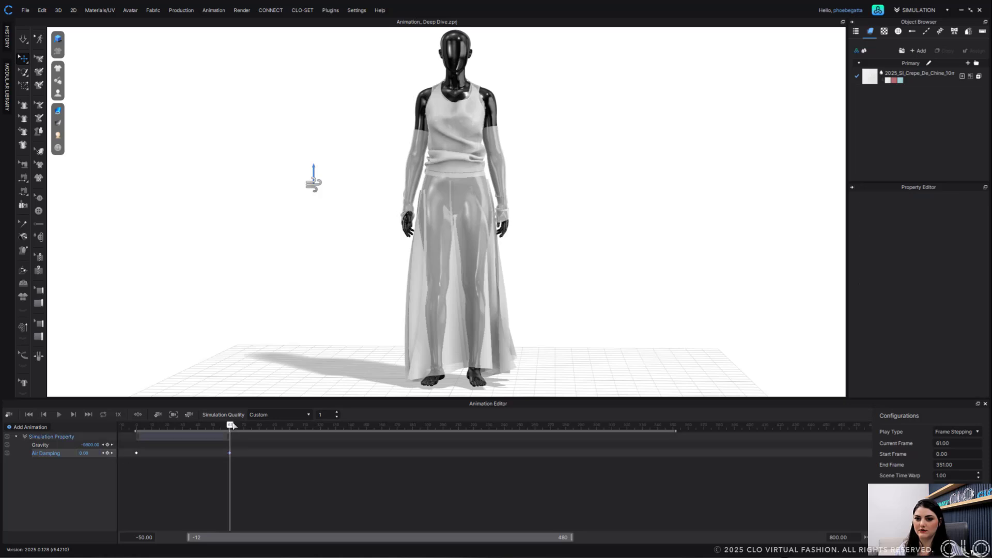
# Add an Air Damping keyframe with a value of -1 at frame 140
pyautogui.moveTo(231, 427); pyautogui.dragTo(332, 433)
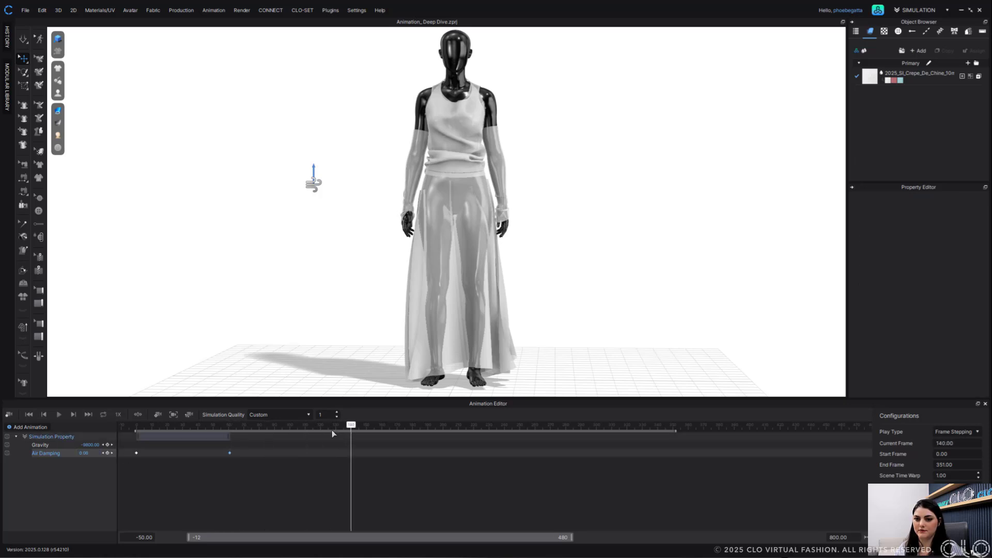
pyautogui.doubleClick(84, 453)
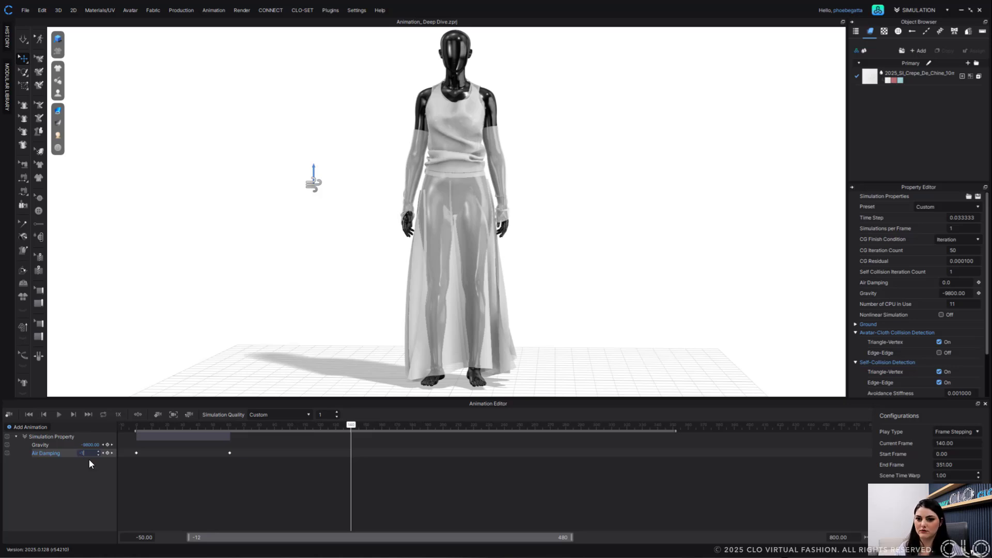
pyautogui.click(107, 453)
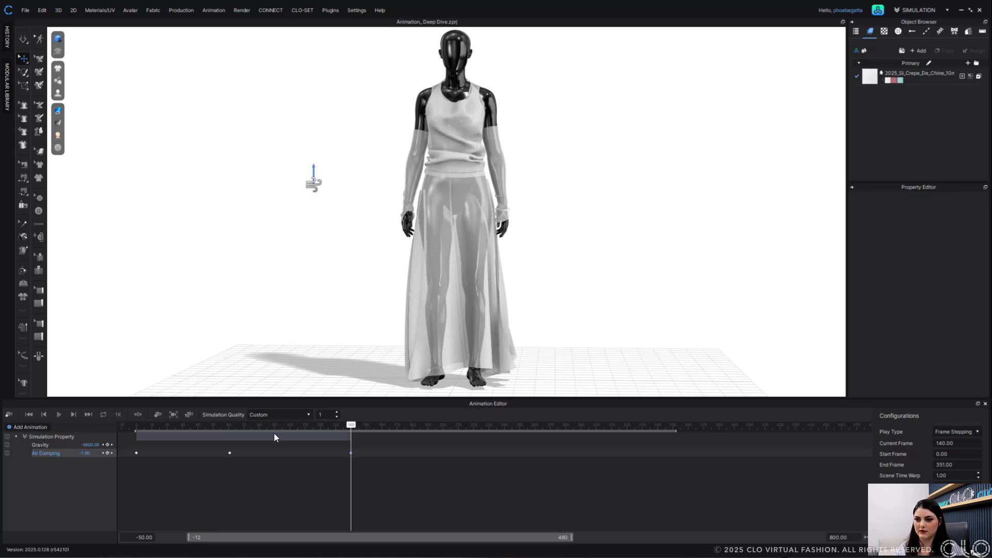
# Add an Air Damping keyframe with a value of 1 at frame 214
pyautogui.moveTo(351, 425); pyautogui.dragTo(447, 429)
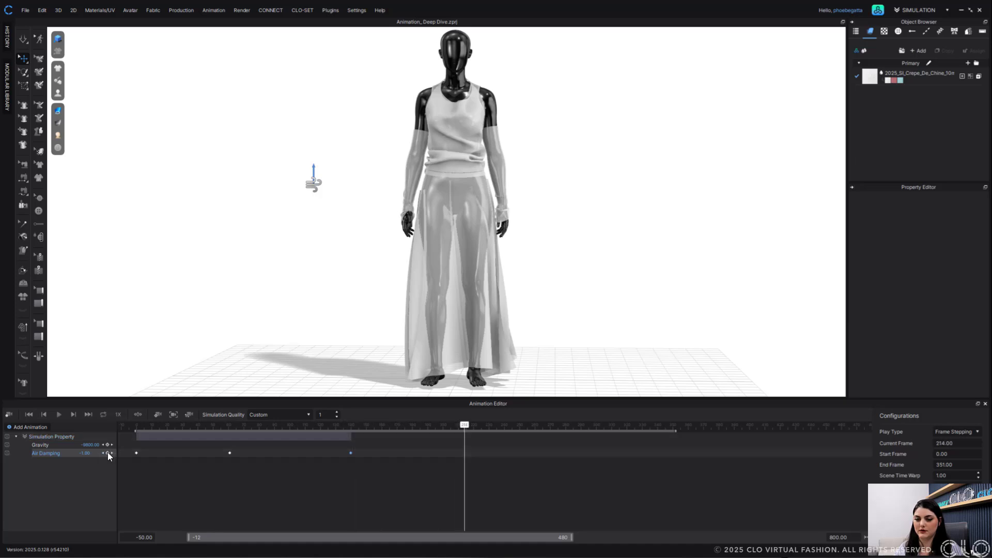
pyautogui.doubleClick(86, 454)
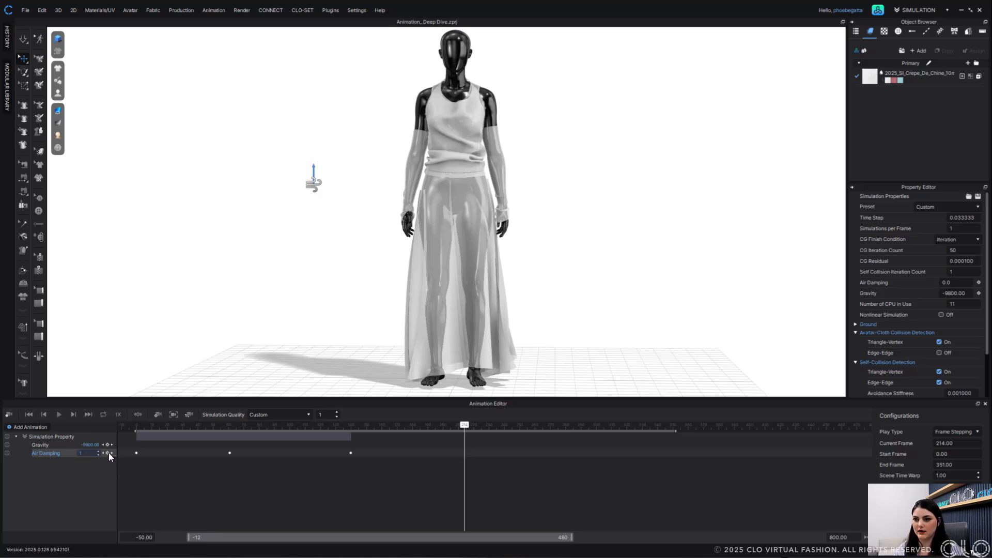
pyautogui.click(337, 484)
# Return the playhead to the start and record the garment simulation to about frame 309, pulling the skirt's lower side outward while it runs
pyautogui.moveTo(466, 426); pyautogui.dragTo(134, 441)
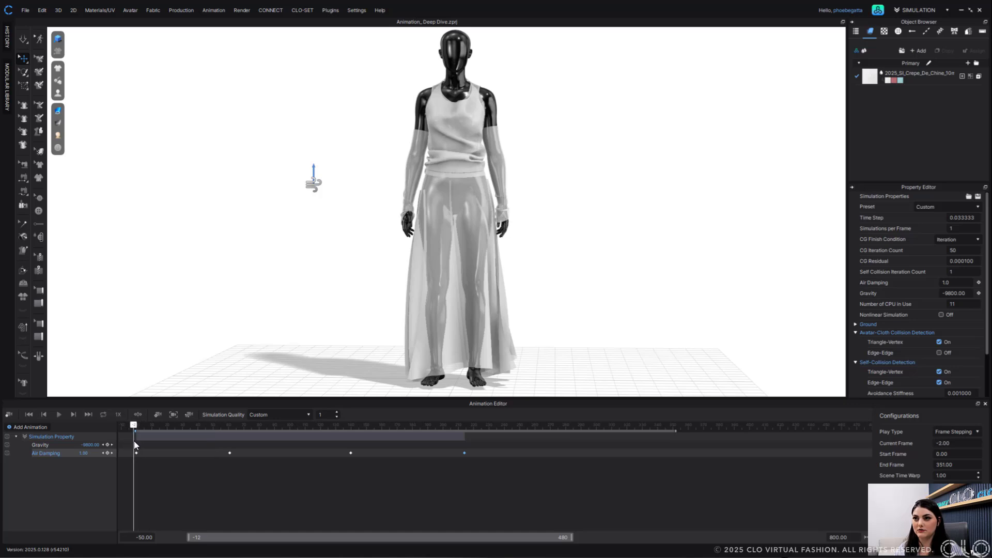
pyautogui.click(9, 415)
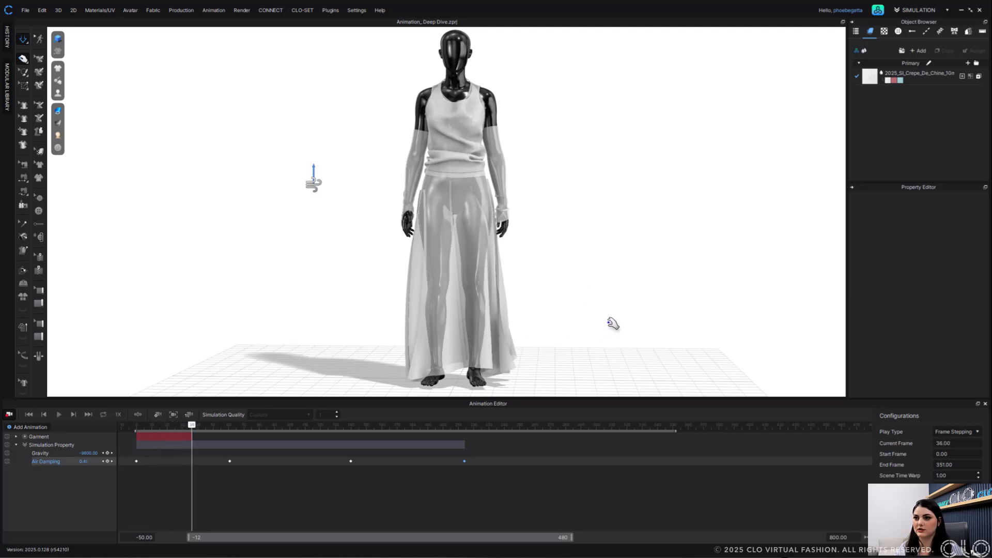
pyautogui.click(522, 355)
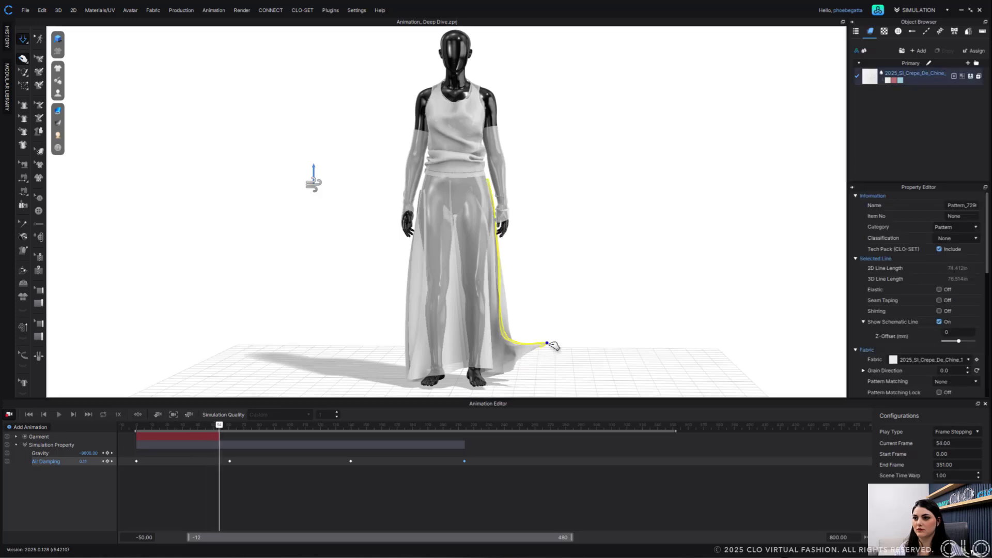
pyautogui.click(539, 339)
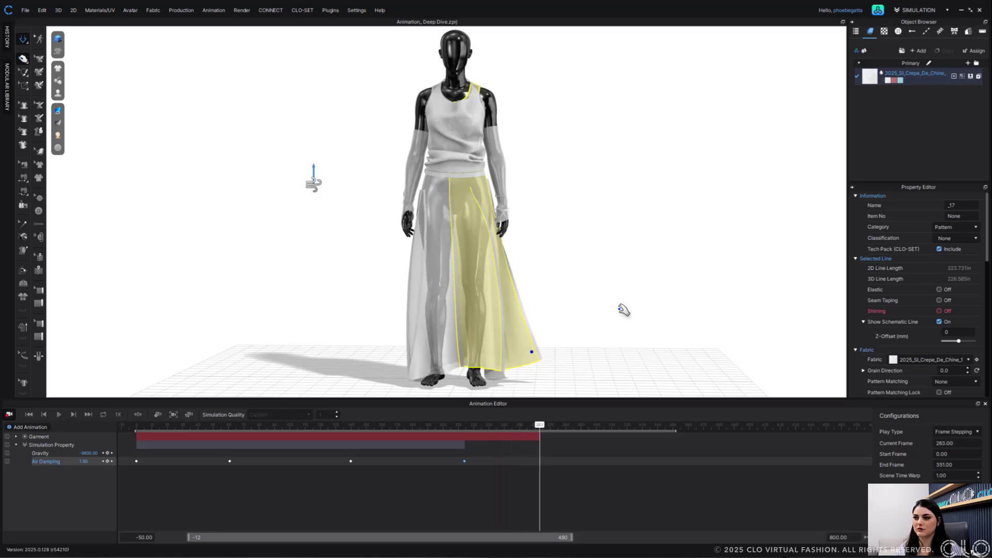
pyautogui.click(624, 310)
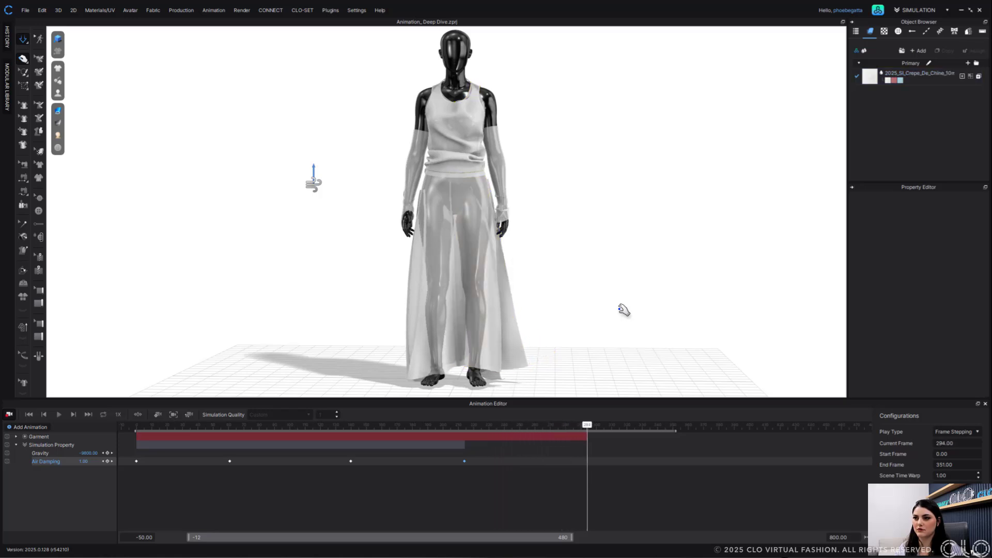
pyautogui.click(9, 414)
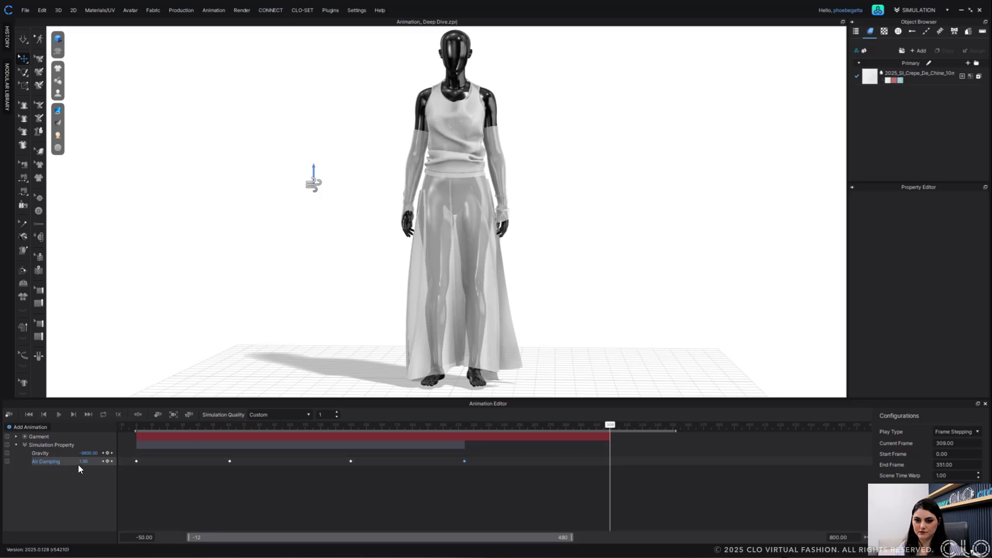
# Delete all the Air Damping keyframes and remove the Garment and Simulation Property tracks from the Animation Editor
pyautogui.moveTo(521, 476); pyautogui.dragTo(123, 454)
pyautogui.press('Delete')
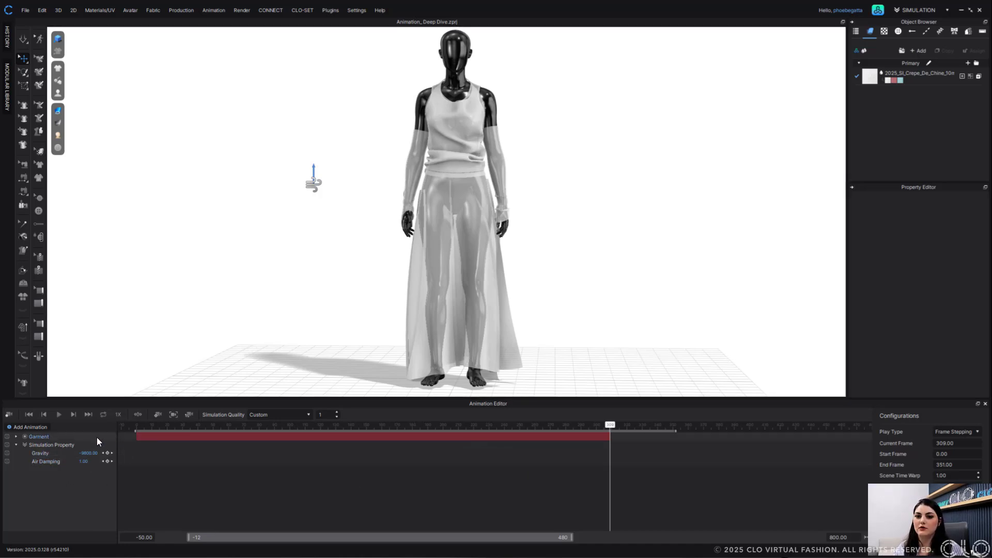
pyautogui.click(63, 444)
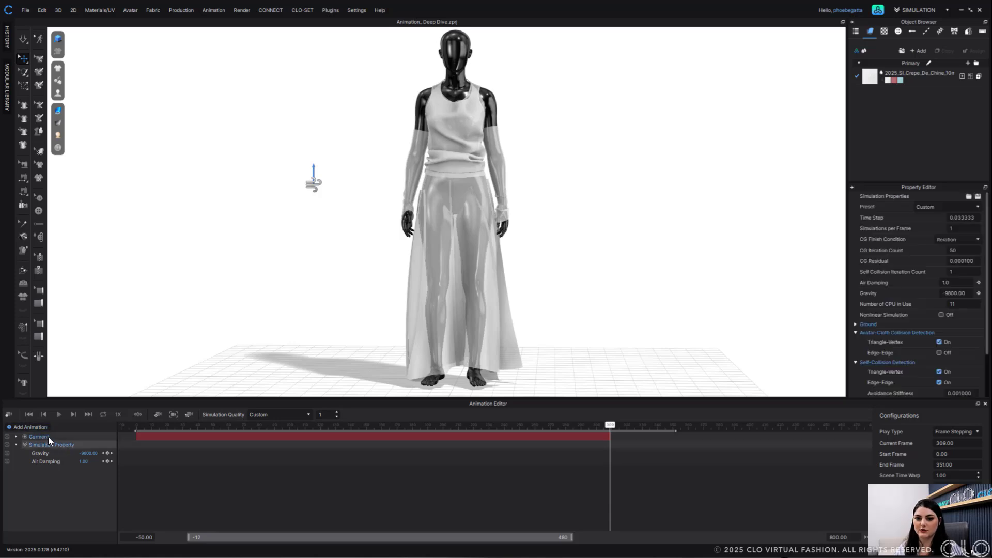
pyautogui.click(48, 436)
pyautogui.click(49, 463)
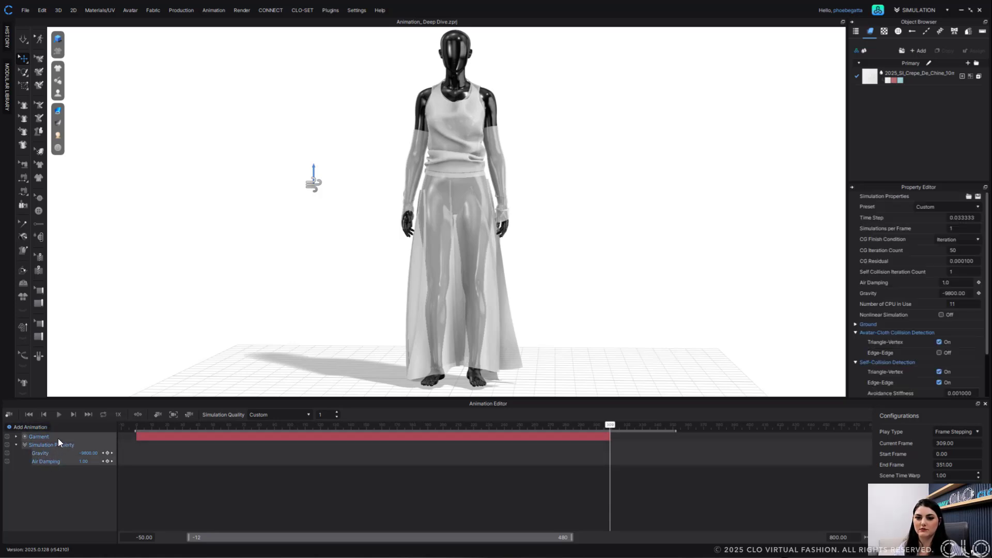
pyautogui.rightClick(58, 438)
pyautogui.click(79, 477)
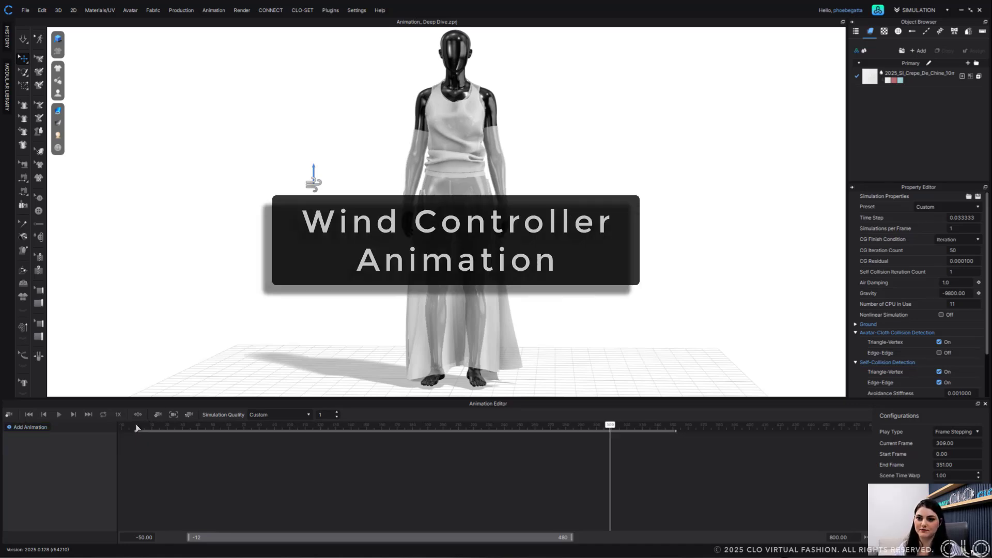
# Move the playhead to the start, add a Wind Controller animation and expand its list of properties
pyautogui.click(136, 425)
pyautogui.click(31, 427)
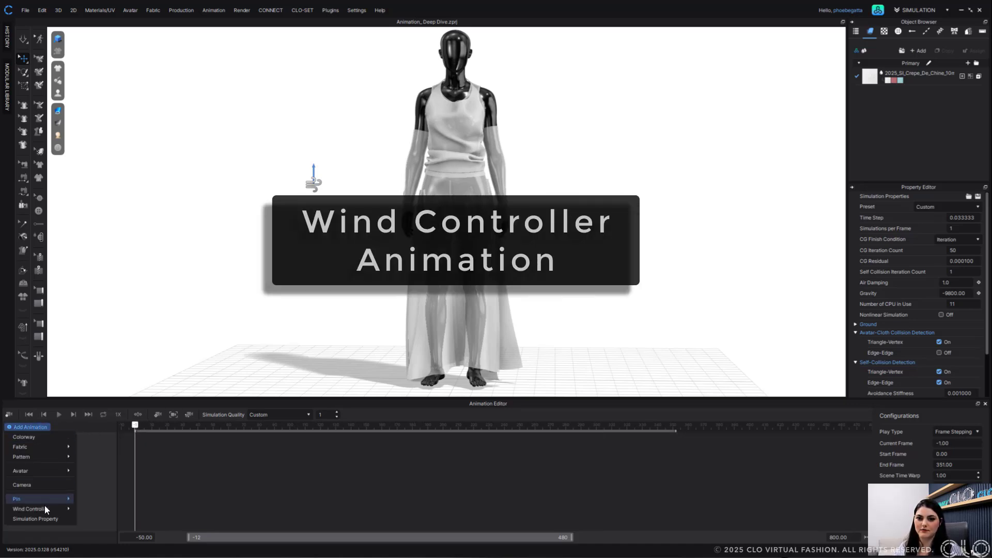
pyautogui.moveTo(44, 509)
pyautogui.click(126, 510)
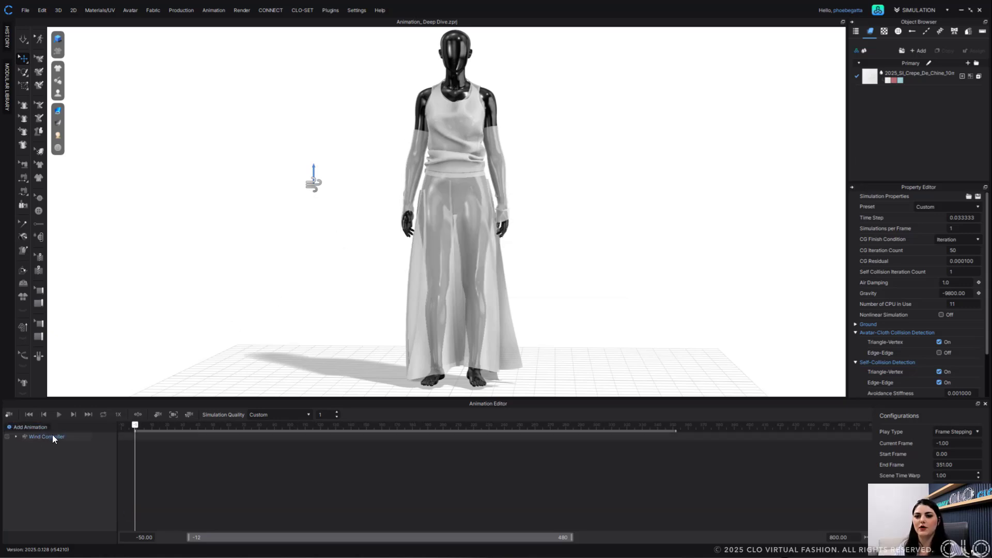
pyautogui.click(15, 436)
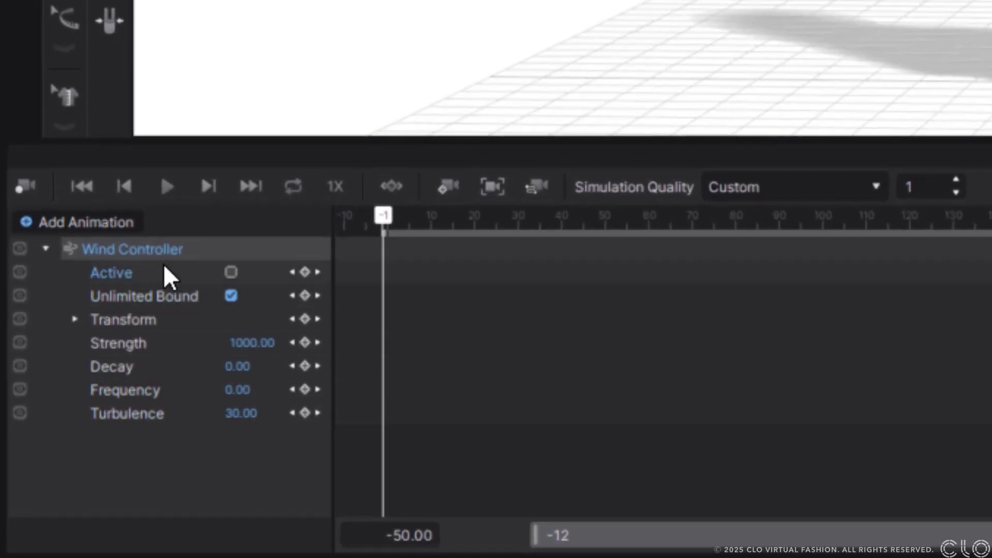
# Set the playhead to frame 0 and turn on the Wind Controller's Active property
pyautogui.moveTo(384, 220); pyautogui.dragTo(388, 226)
pyautogui.click(231, 272)
pyautogui.click(733, 34)
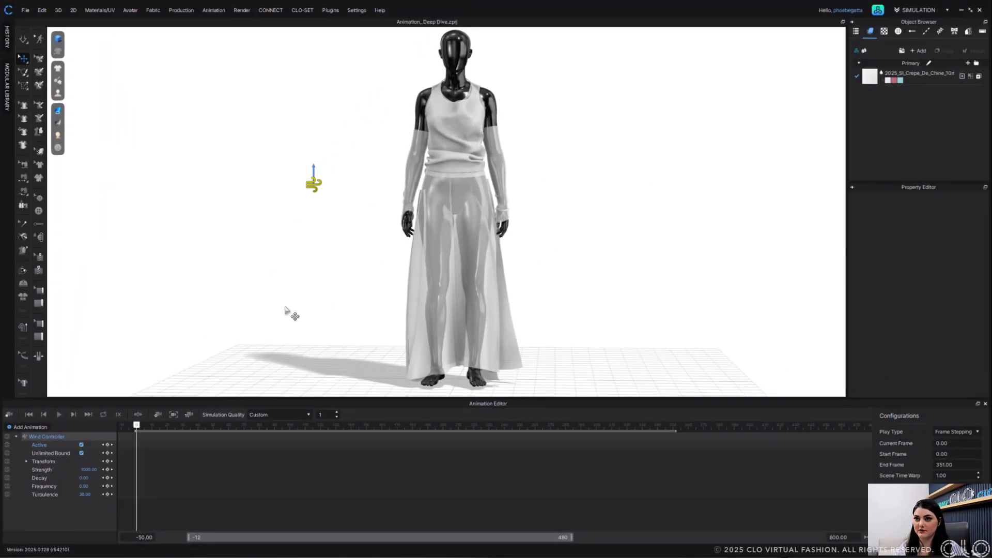
pyautogui.scroll(-5, 287, 309)
pyautogui.moveTo(301, 301); pyautogui.dragTo(357, 317, button='right')
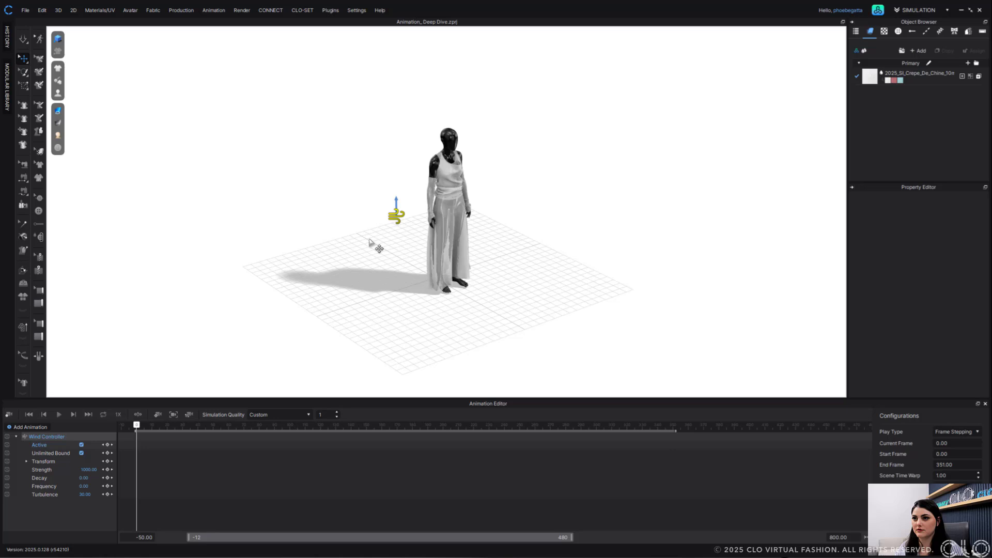
# Select the wind controller and move and rotate it to the floor's front corner, to about X -1334, Y 575, Z 1837, facing the avatar
pyautogui.click(398, 219)
pyautogui.click(396, 220)
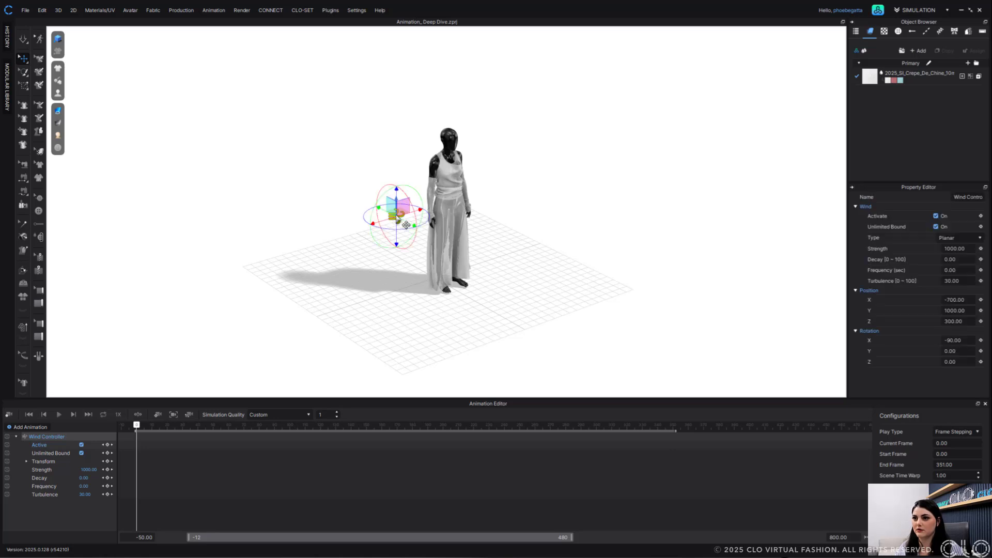
pyautogui.moveTo(409, 225); pyautogui.dragTo(487, 279)
pyautogui.moveTo(487, 302); pyautogui.dragTo(402, 308, button='right')
pyautogui.moveTo(350, 269); pyautogui.dragTo(279, 268)
pyautogui.scroll(-3, 390, 312)
pyautogui.moveTo(391, 313); pyautogui.dragTo(459, 314, button='right')
pyautogui.moveTo(417, 245); pyautogui.dragTo(358, 250)
pyautogui.moveTo(405, 291); pyautogui.dragTo(393, 291)
pyautogui.moveTo(403, 255); pyautogui.dragTo(403, 281)
pyautogui.moveTo(424, 305); pyautogui.dragTo(365, 306, button='right')
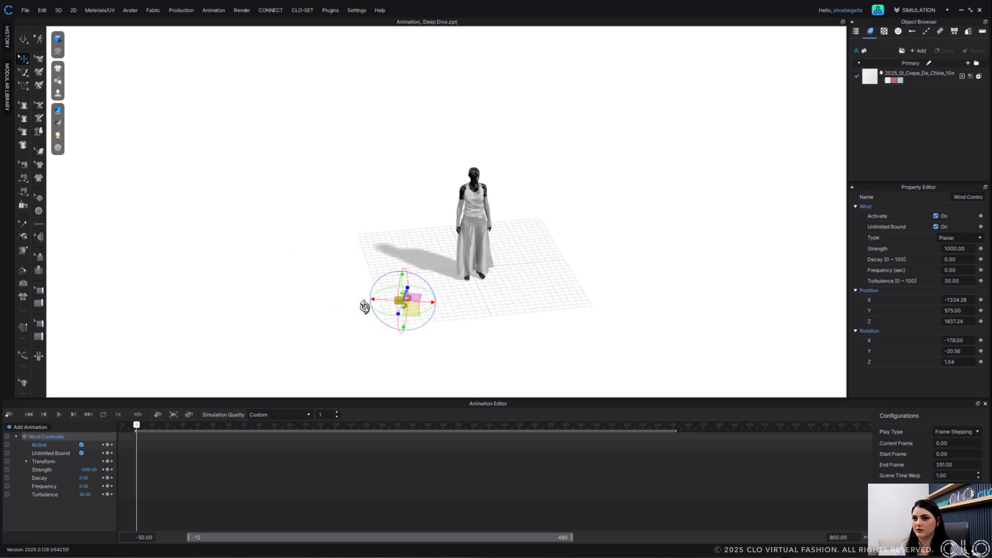
# Move the wind controller farther out to about X -1721, Y 403, Z 2384 and turn it to about -35 degrees in Y
pyautogui.moveTo(391, 309); pyautogui.dragTo(406, 310)
pyautogui.moveTo(482, 321); pyautogui.dragTo(448, 316, button='right')
pyautogui.moveTo(266, 267); pyautogui.dragTo(196, 279)
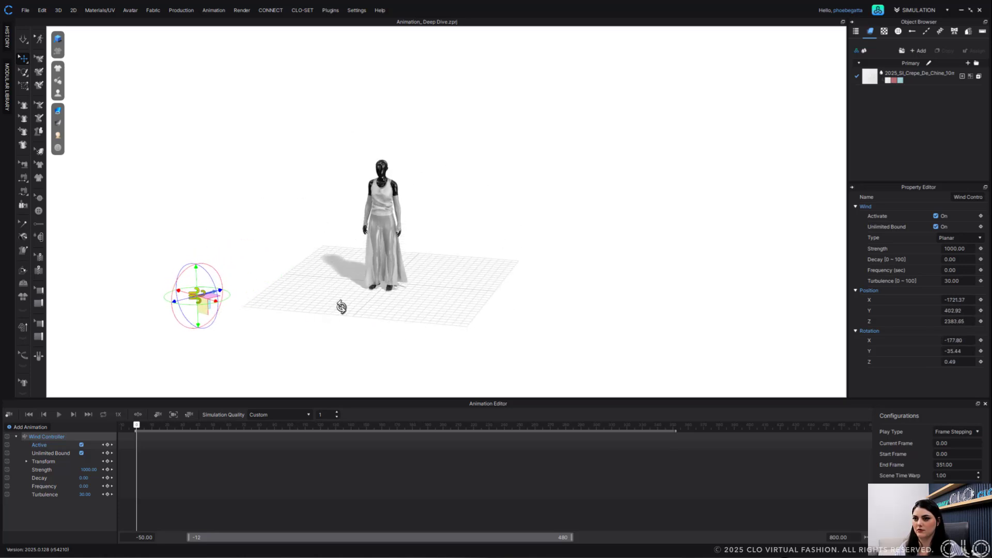
pyautogui.moveTo(339, 306); pyautogui.dragTo(356, 297, button='right')
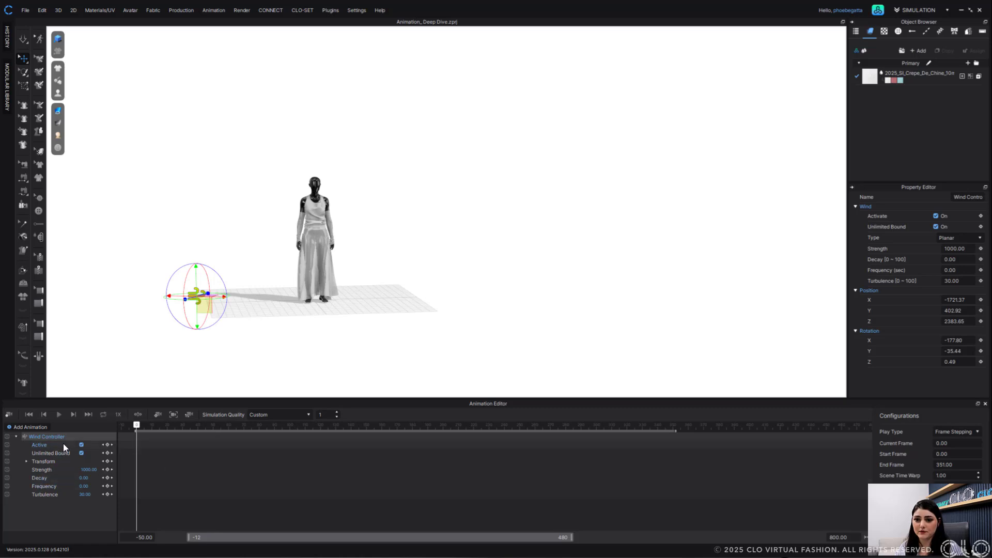
# Move the playhead to frame 6 and insert a keyframe for all Wind Controller properties
pyautogui.rightClick(137, 432)
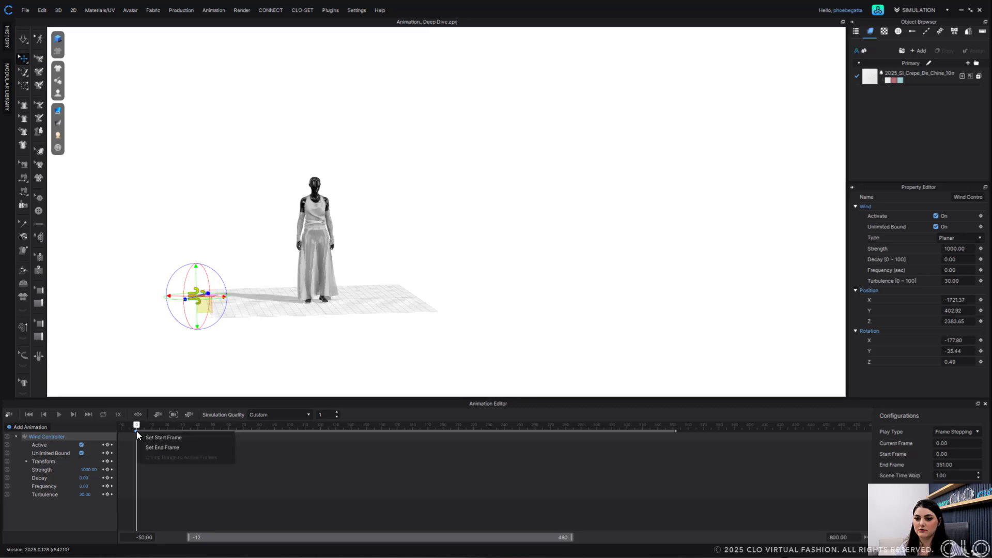
pyautogui.click(136, 425)
pyautogui.moveTo(136, 426); pyautogui.dragTo(147, 427)
pyautogui.rightClick(147, 426)
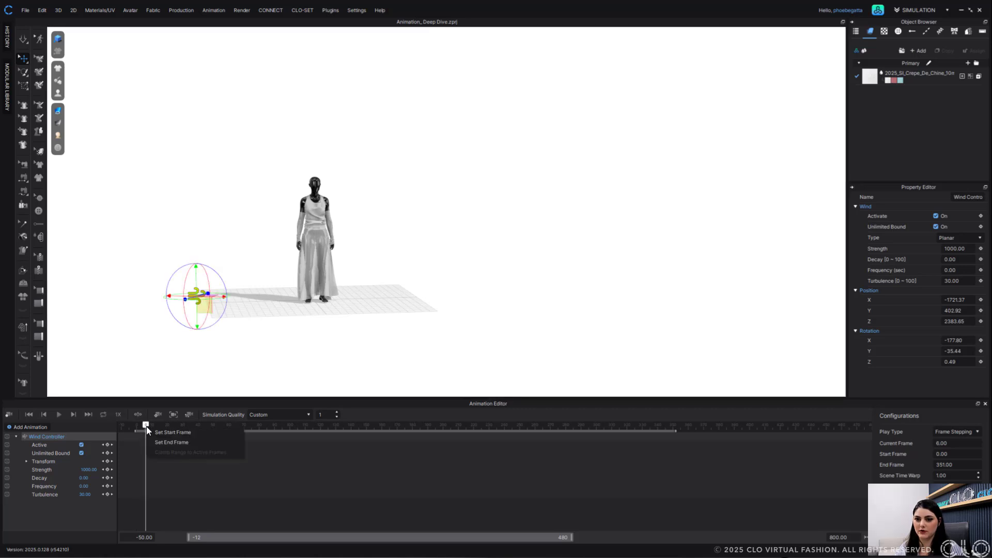
pyautogui.rightClick(145, 430)
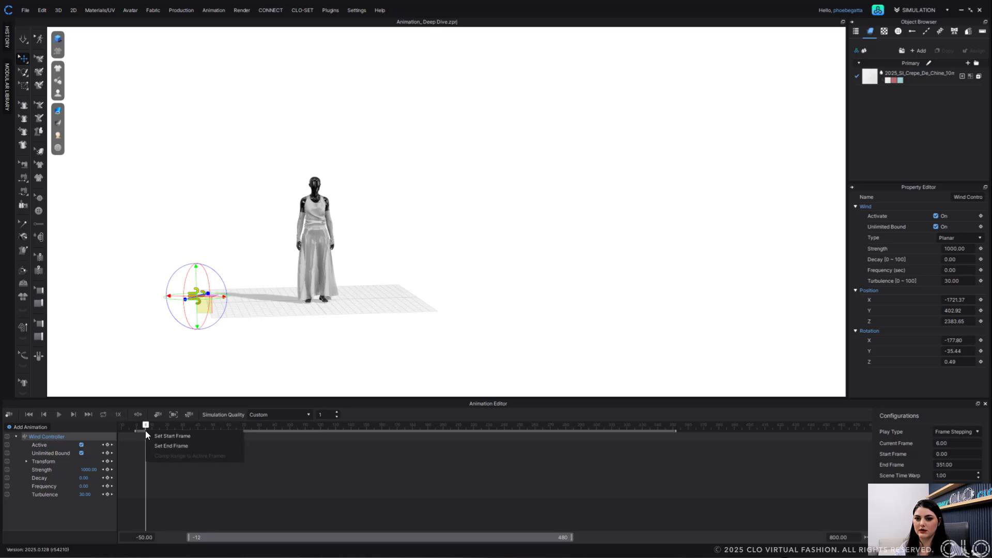
pyautogui.click(137, 435)
pyautogui.rightClick(146, 436)
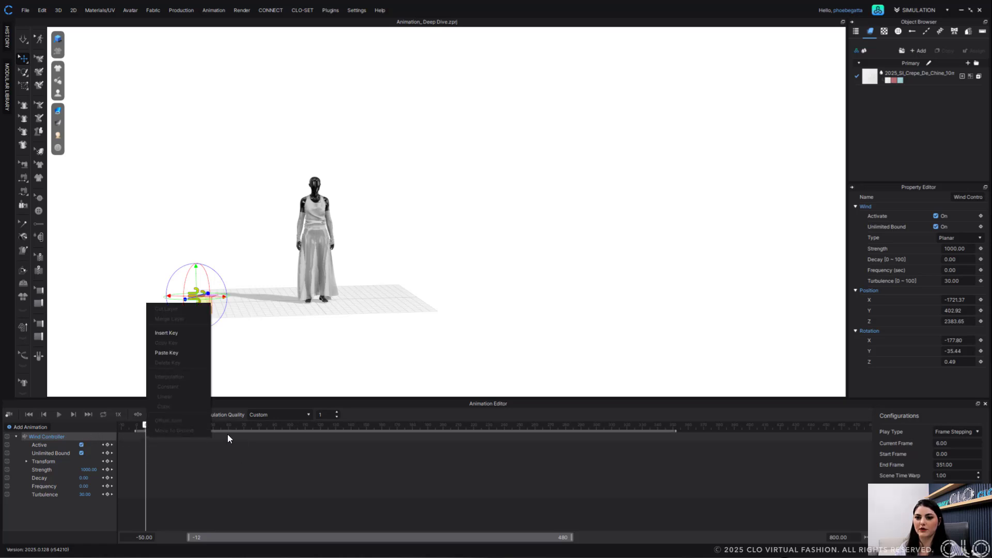
pyautogui.click(184, 334)
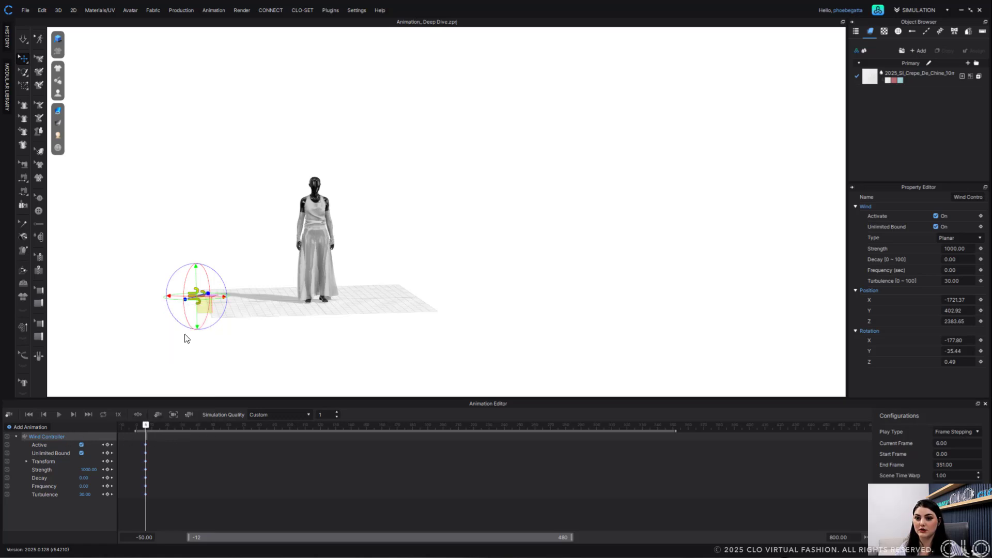
# Turn on automatic keyframing and set the wind Strength to 500 at frame 96
pyautogui.click(139, 415)
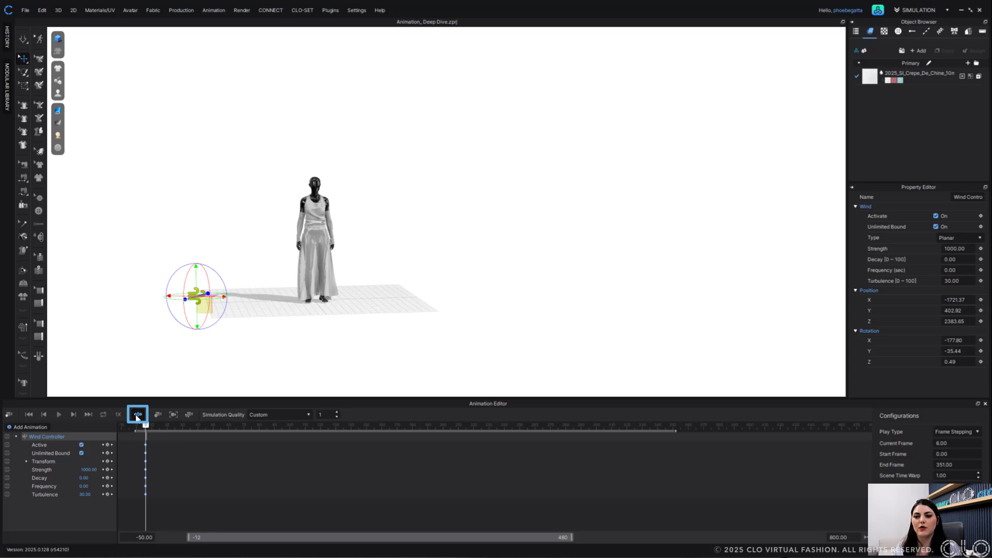
pyautogui.moveTo(147, 426); pyautogui.dragTo(283, 429)
pyautogui.doubleClick(86, 470)
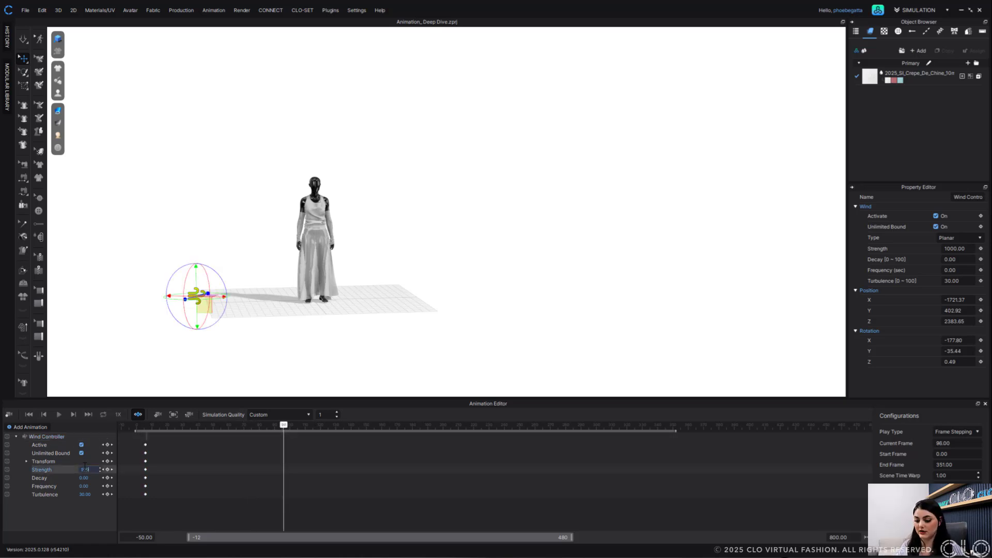
pyautogui.write('500')
pyautogui.press('Return')
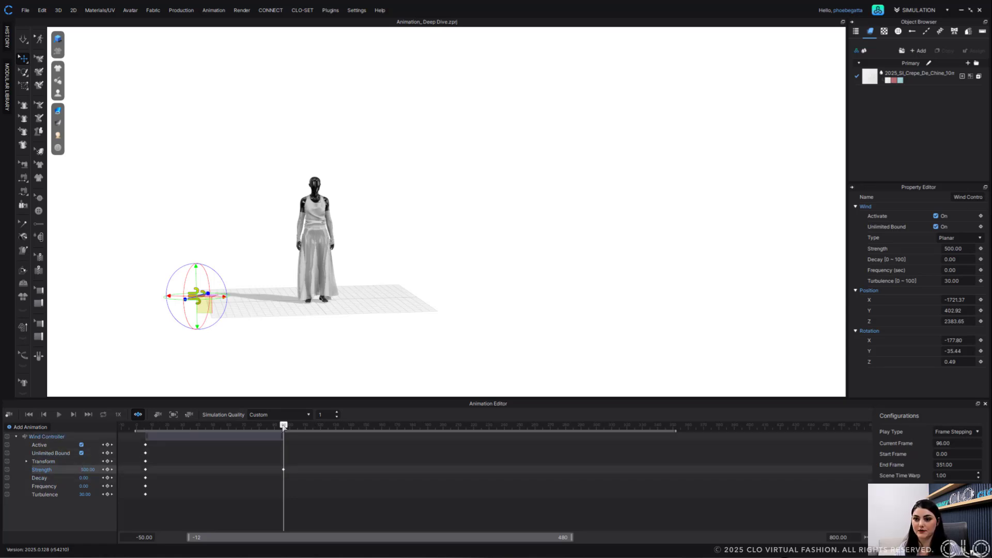
# At frame 157, move the wind controller directly in front of the avatar, about X 6, Y 421, Z 3813, and rotate Y to nearly 0
pyautogui.moveTo(284, 425); pyautogui.dragTo(376, 429)
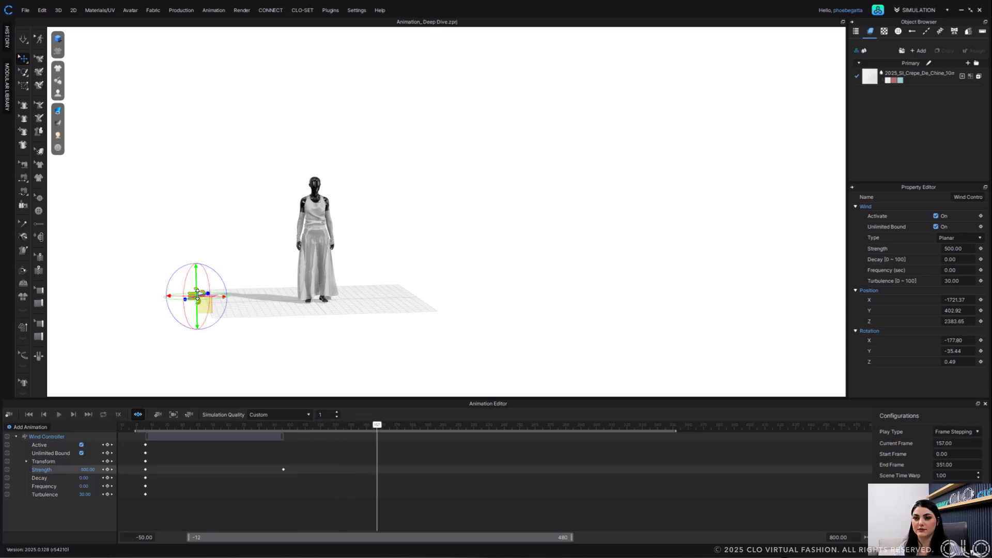
pyautogui.moveTo(227, 297); pyautogui.dragTo(370, 301)
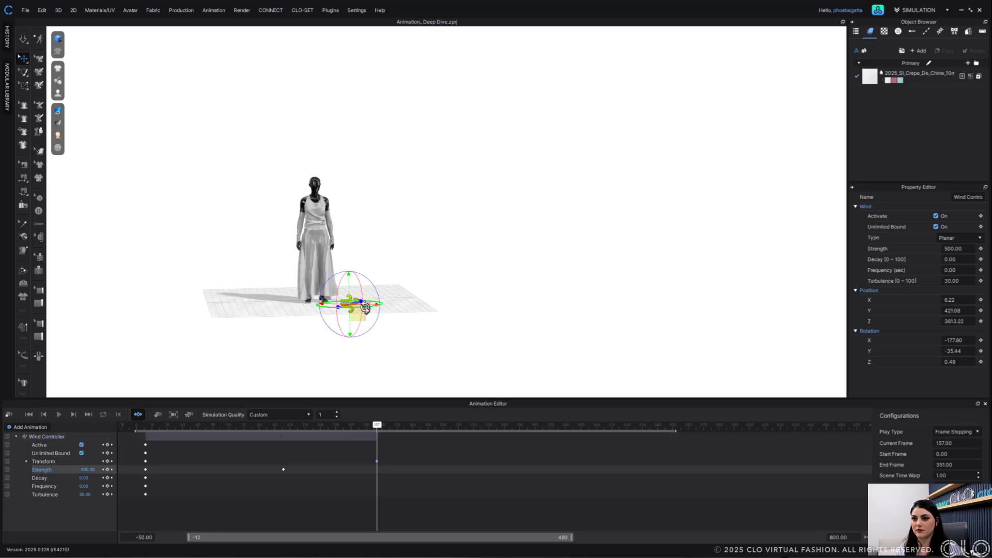
pyautogui.moveTo(319, 435); pyautogui.dragTo(378, 475)
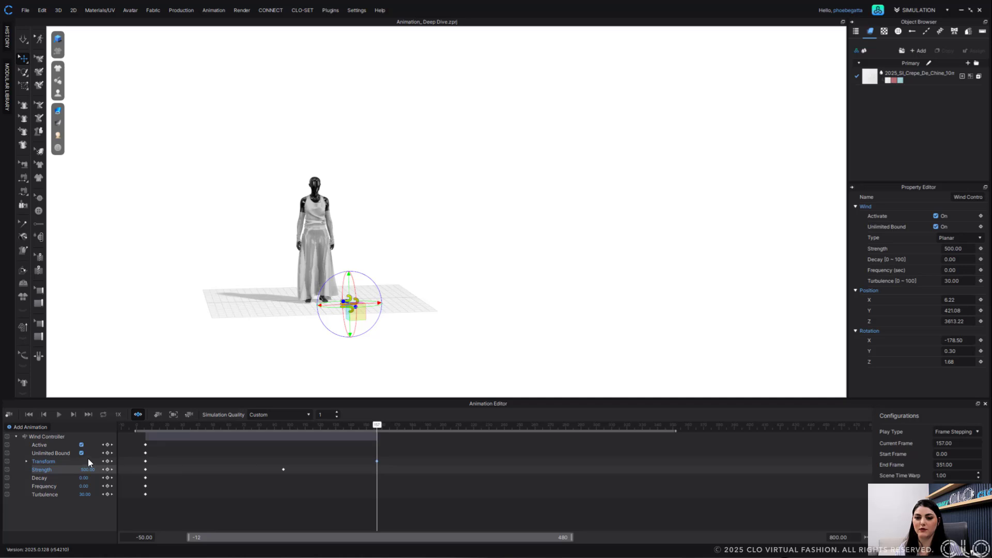
# At frame 228, raise the wind controller to about Y 1887 and tilt it down toward the avatar, to about 162 degrees in X
pyautogui.moveTo(353, 327); pyautogui.dragTo(363, 364, button='right')
pyautogui.moveTo(382, 428); pyautogui.dragTo(487, 427)
pyautogui.click(349, 304)
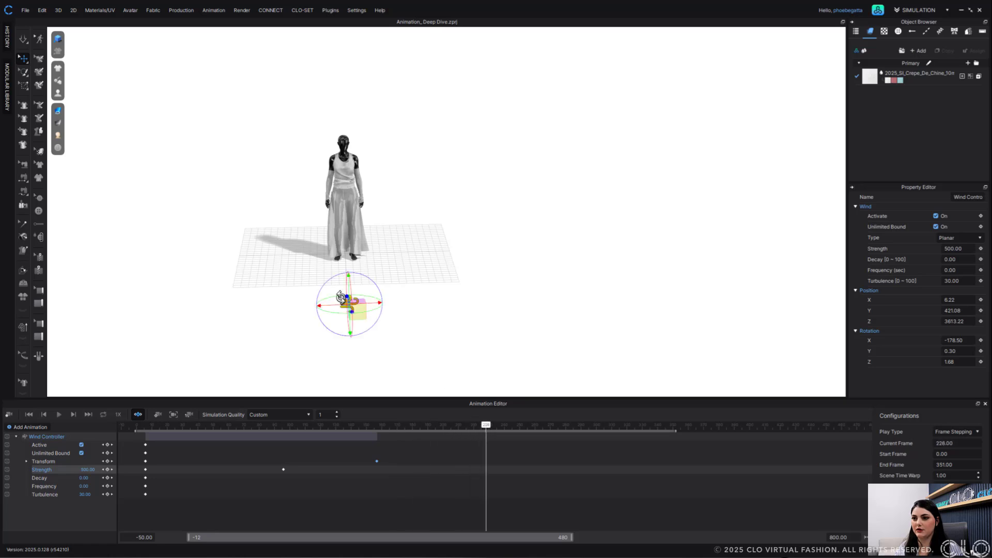
pyautogui.moveTo(357, 298); pyautogui.dragTo(369, 287, button='right')
pyautogui.moveTo(350, 285); pyautogui.dragTo(387, 176)
pyautogui.moveTo(387, 178); pyautogui.dragTo(361, 194, button='right')
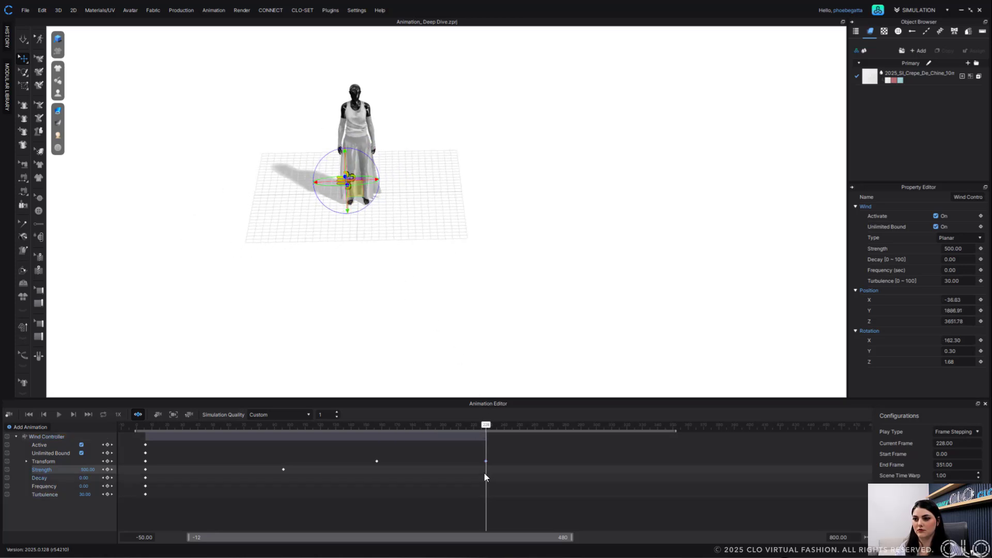
# At frame 271, move the wind controller to about X 1213, Y 374, Z 4021 and rotate it to about 40 degrees in Y
pyautogui.moveTo(486, 425); pyautogui.dragTo(552, 425)
pyautogui.moveTo(352, 198); pyautogui.dragTo(460, 190)
pyautogui.moveTo(460, 190); pyautogui.dragTo(427, 199, button='right')
pyautogui.moveTo(428, 193); pyautogui.dragTo(458, 237)
pyautogui.moveTo(459, 237); pyautogui.dragTo(439, 192, button='right')
pyautogui.moveTo(470, 238); pyautogui.dragTo(466, 289)
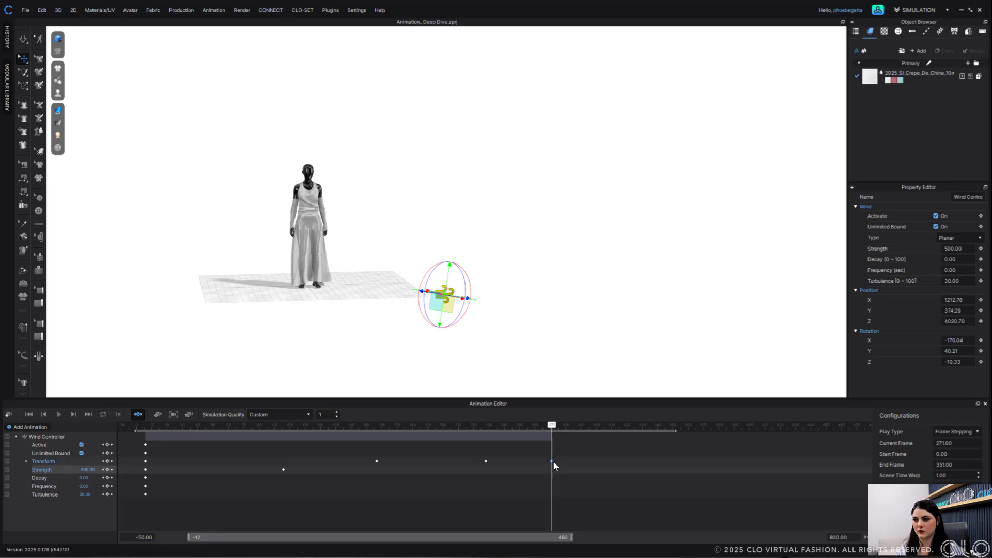
# At frame 314, move the wind controller sideways away from the avatar to about X 2530, Y 60, Z 2907
pyautogui.moveTo(554, 426); pyautogui.dragTo(618, 426)
pyautogui.moveTo(479, 308); pyautogui.dragTo(455, 304, button='right')
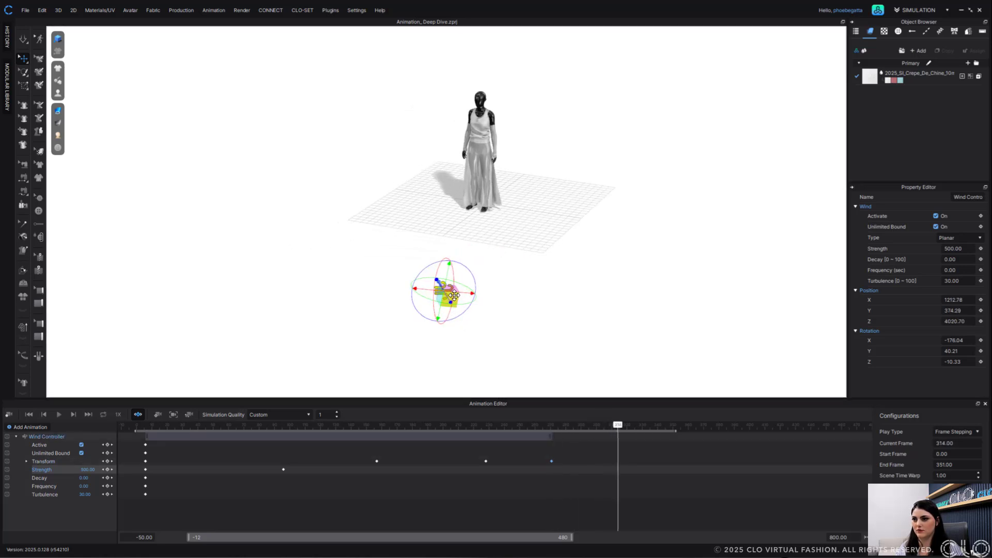
pyautogui.moveTo(487, 292); pyautogui.dragTo(612, 305)
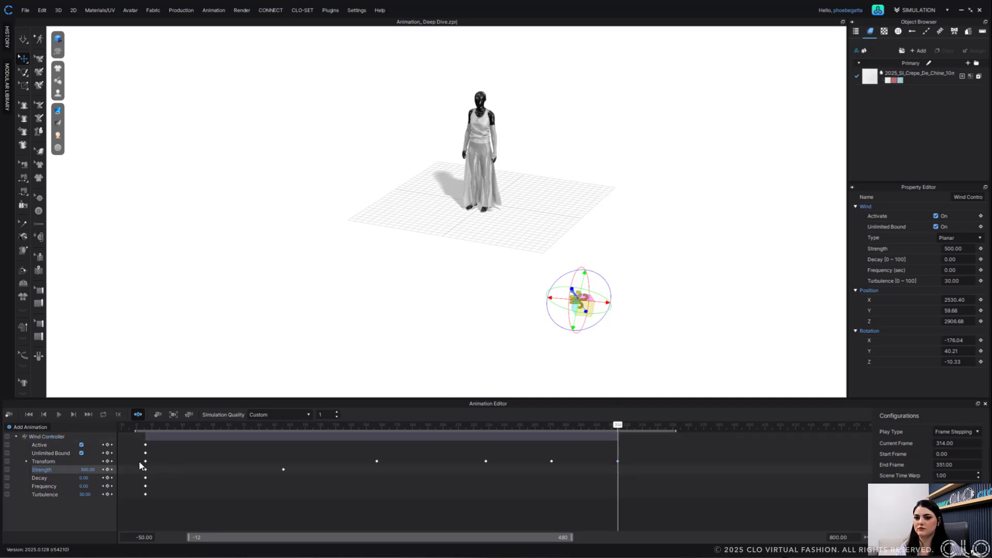
# Turn off the wind's Active property at frame 314 and add another Active keyframe at frame 345
pyautogui.click(81, 445)
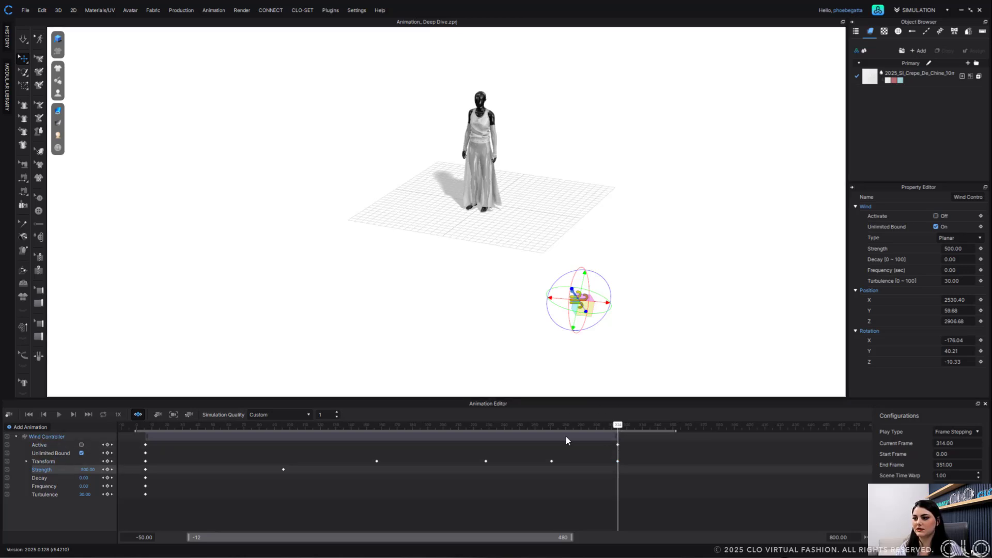
pyautogui.click(628, 424)
pyautogui.moveTo(673, 428); pyautogui.dragTo(666, 425)
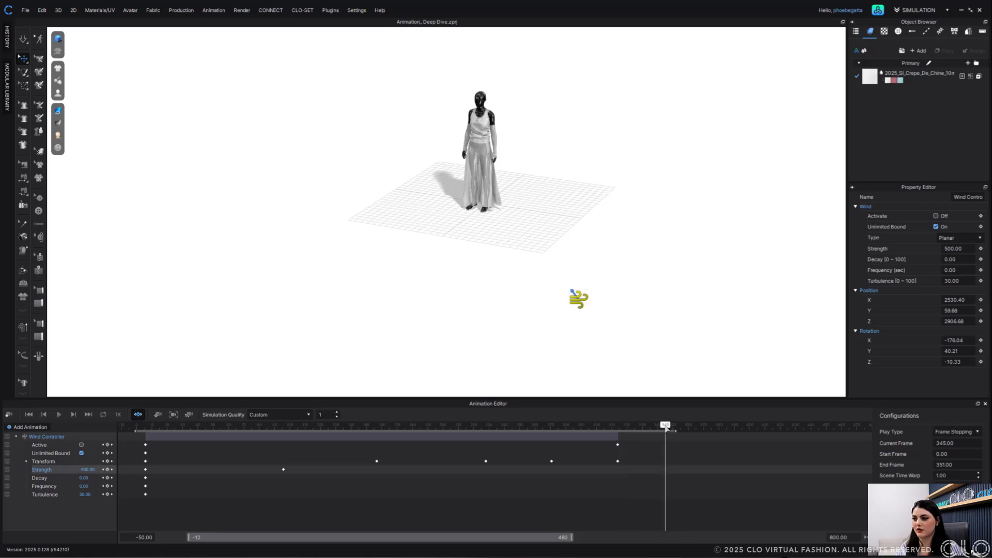
pyautogui.click(107, 445)
pyautogui.moveTo(500, 353); pyautogui.dragTo(486, 351, button='right')
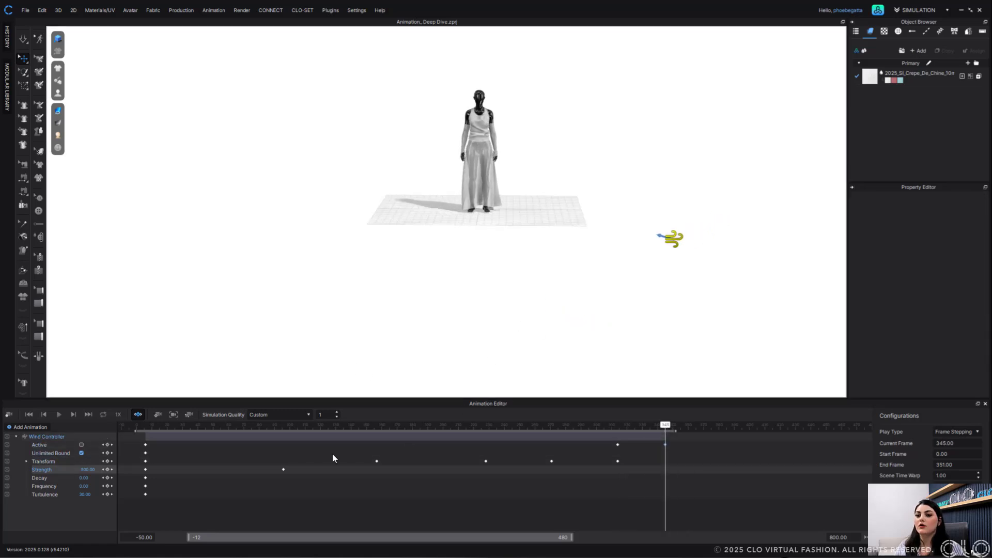
# Return the playhead to frame 0 and set all the Transform keyframes to Constant interpolation
pyautogui.click(138, 426)
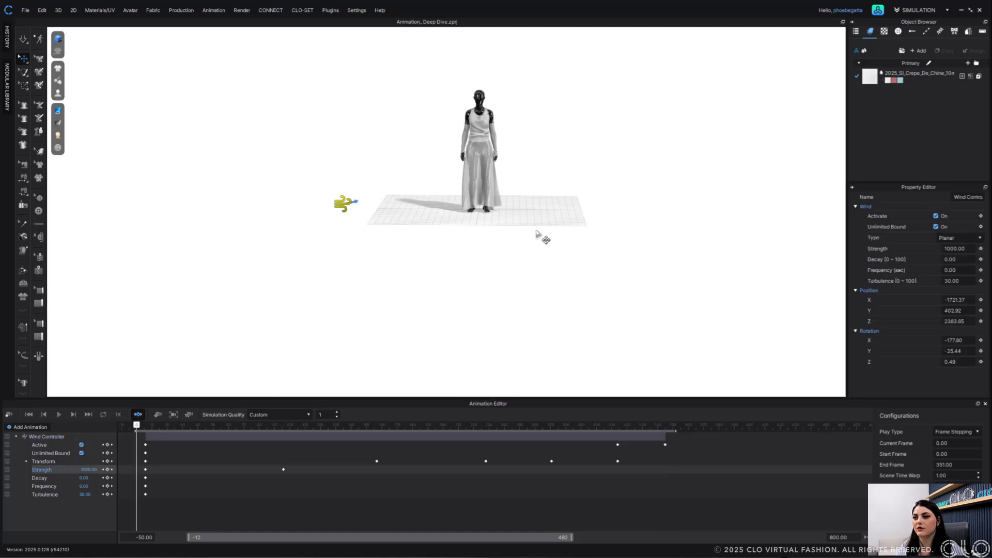
pyautogui.scroll(4, 520, 277)
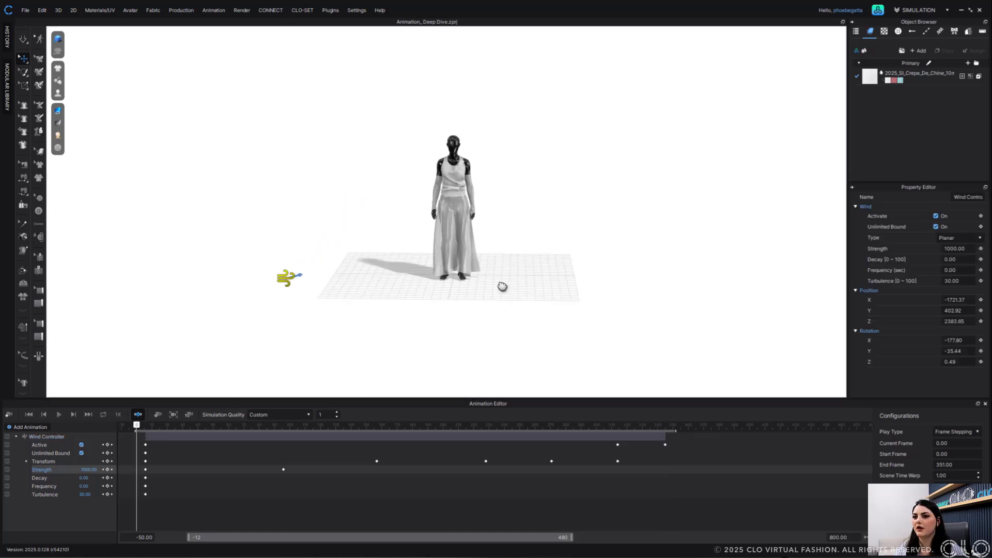
pyautogui.moveTo(502, 286); pyautogui.dragTo(493, 282, button='middle')
pyautogui.moveTo(493, 283); pyautogui.dragTo(494, 275, button='right')
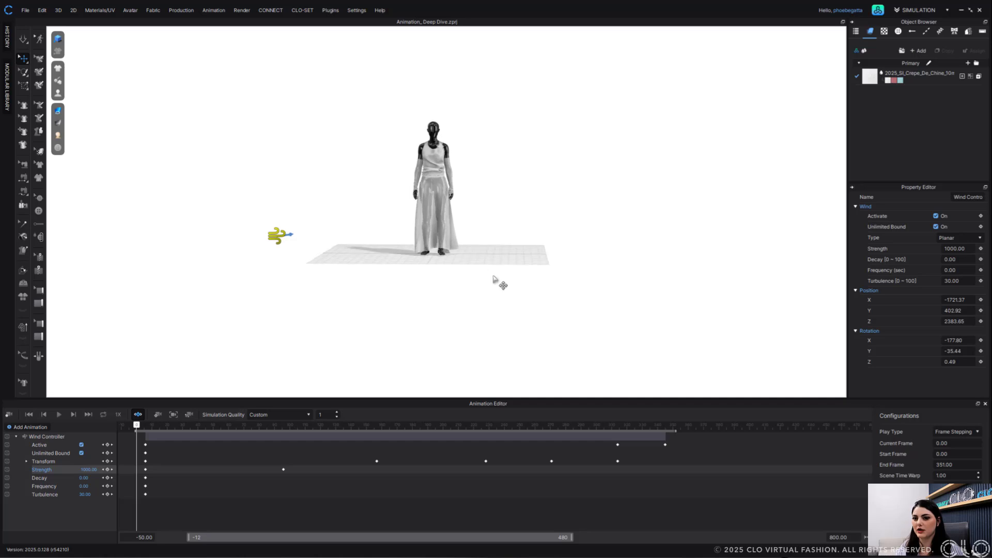
pyautogui.click(146, 462)
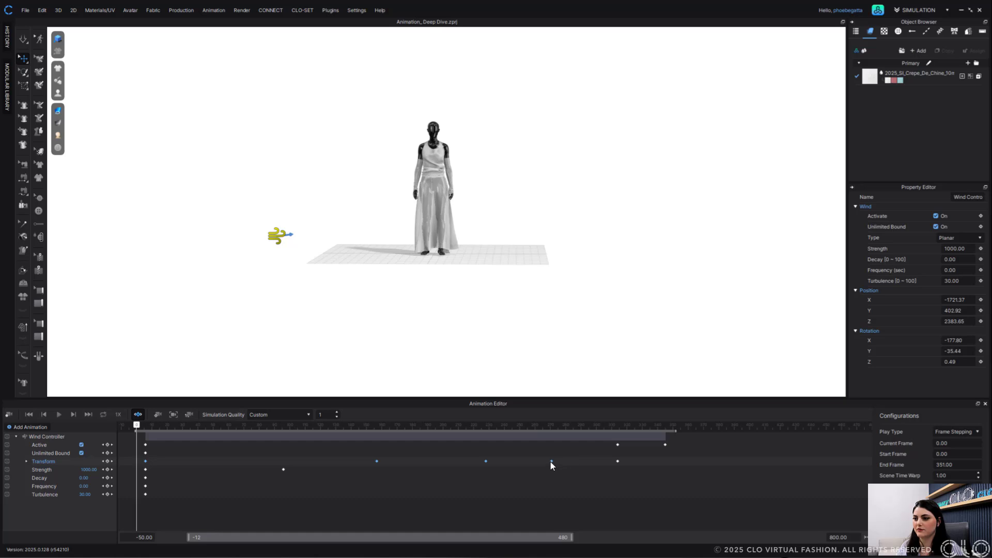
pyautogui.rightClick(617, 461)
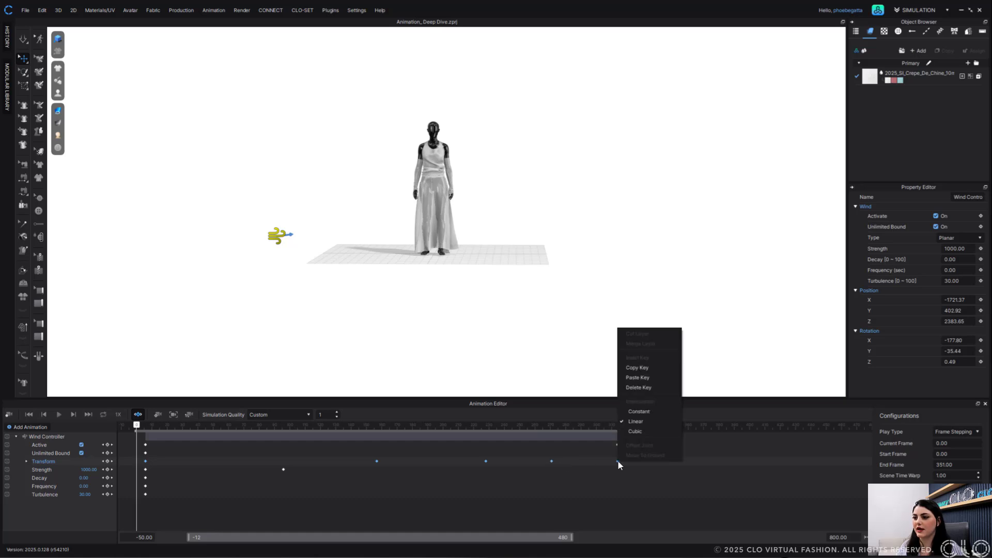
pyautogui.click(639, 411)
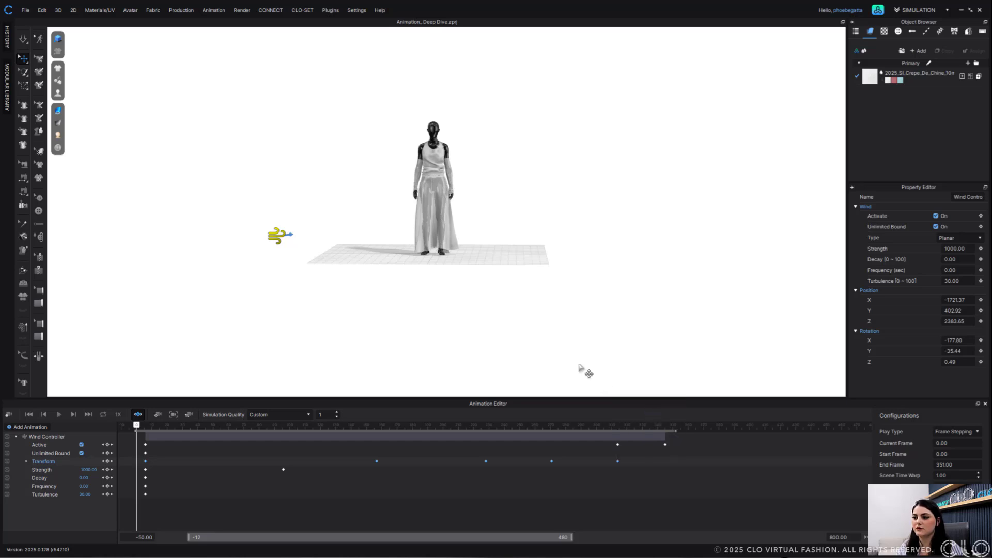
pyautogui.rightClick(618, 461)
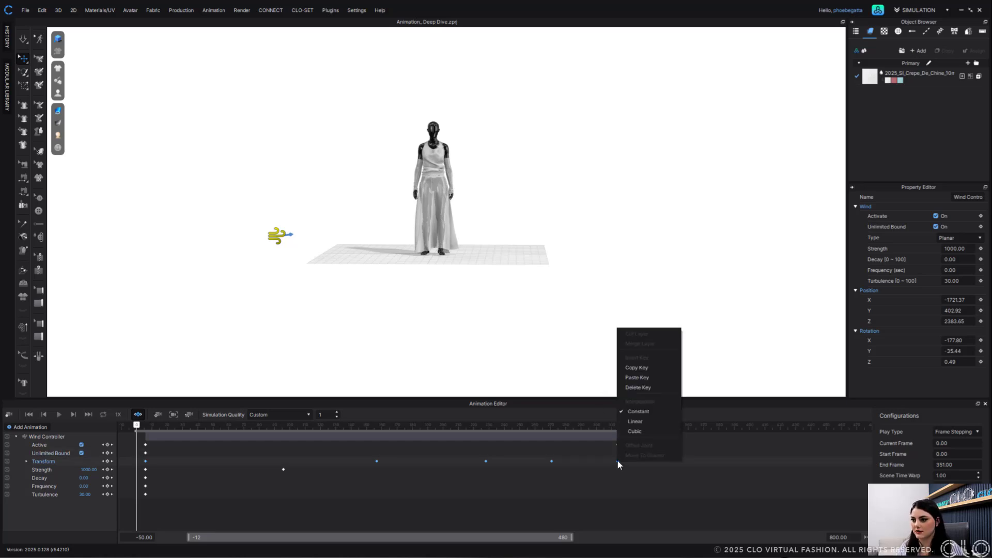
pyautogui.click(506, 338)
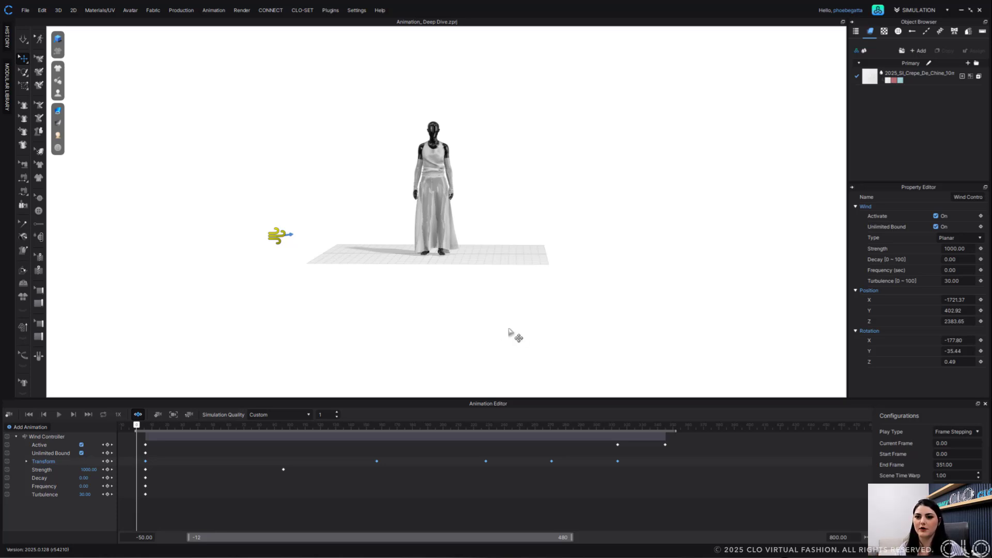
# Play the wind controller animation through to its end frame
pyautogui.click(58, 415)
pyautogui.click(58, 414)
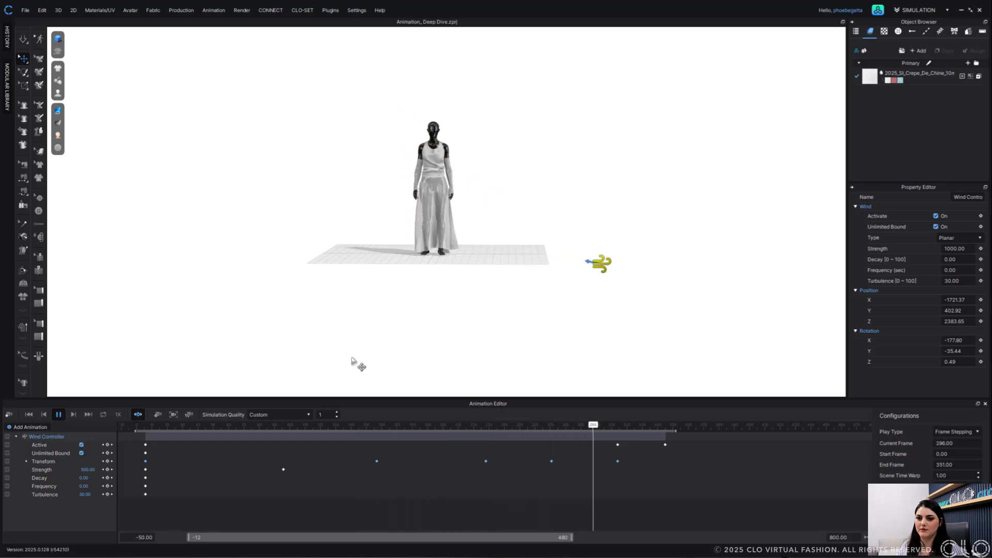
# Change the interpolation of the Transform keyframes and check the interpolation options offered for the Active keyframes
pyautogui.rightClick(145, 461)
pyautogui.click(186, 435)
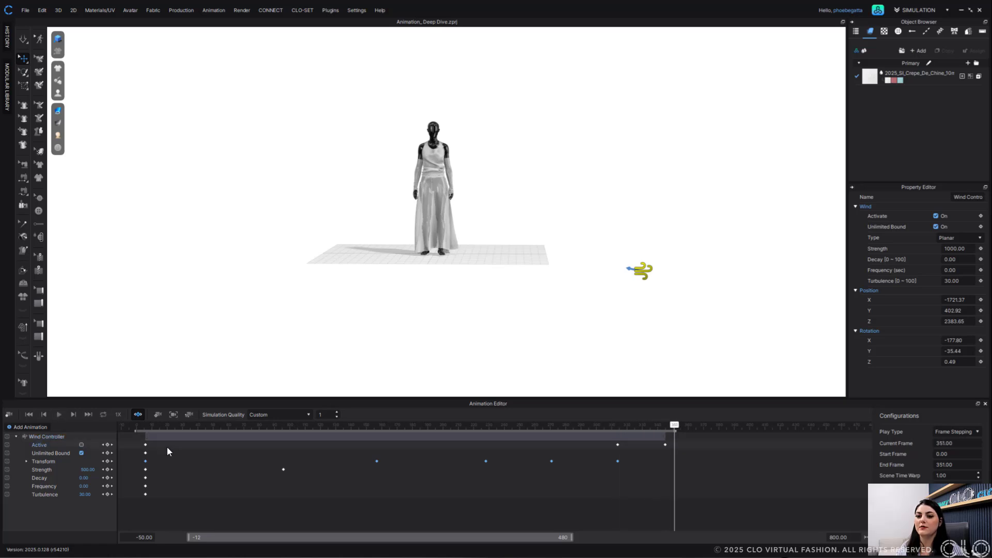
pyautogui.rightClick(145, 445)
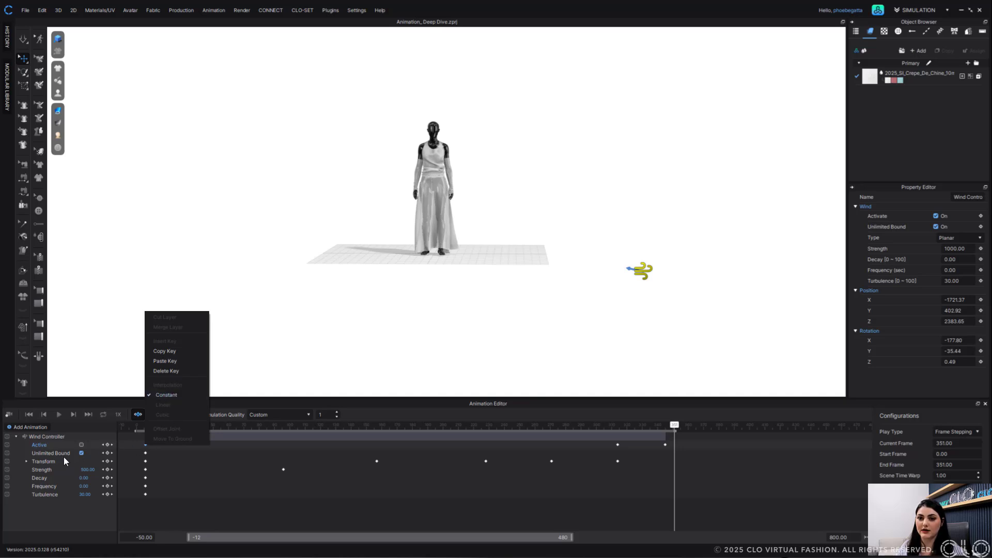
pyautogui.click(617, 445)
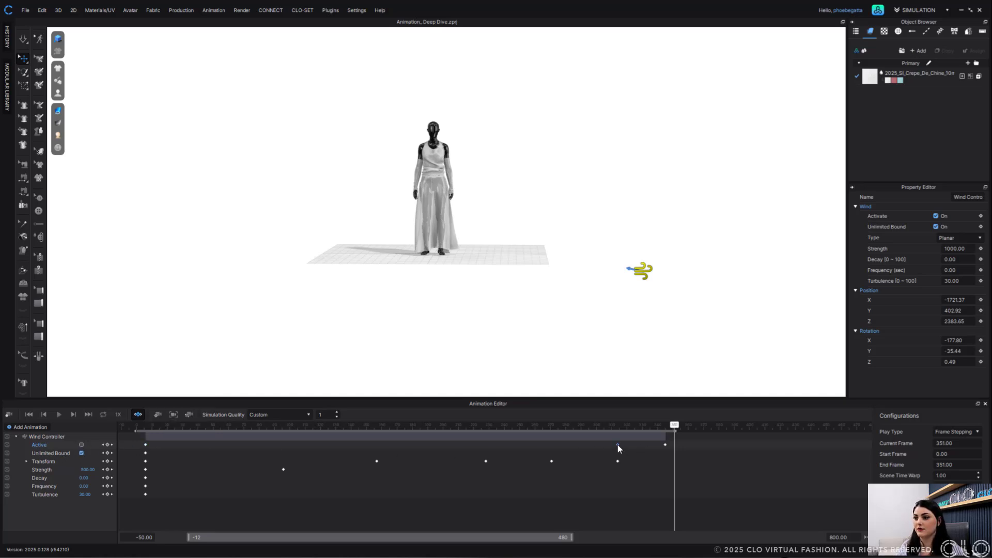
pyautogui.rightClick(617, 444)
pyautogui.click(500, 373)
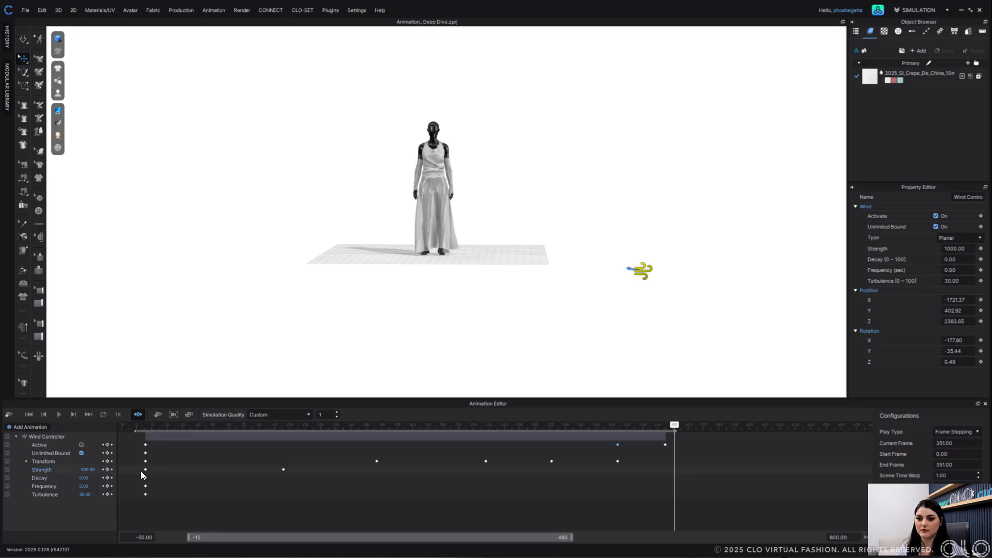
# Set both Strength keyframes to Cubic interpolation and play the animation past the second Strength keyframe
pyautogui.click(147, 469)
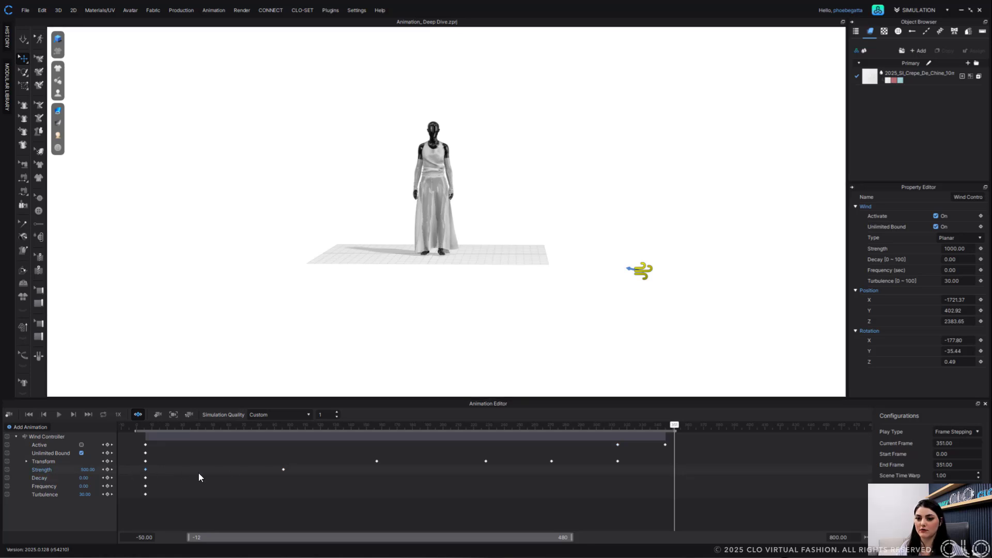
pyautogui.rightClick(147, 470)
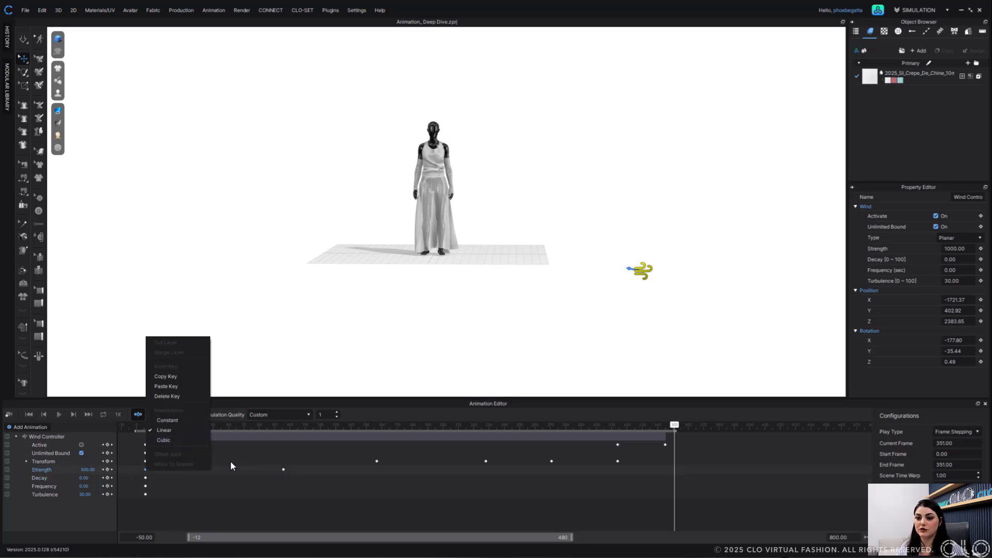
pyautogui.click(283, 469)
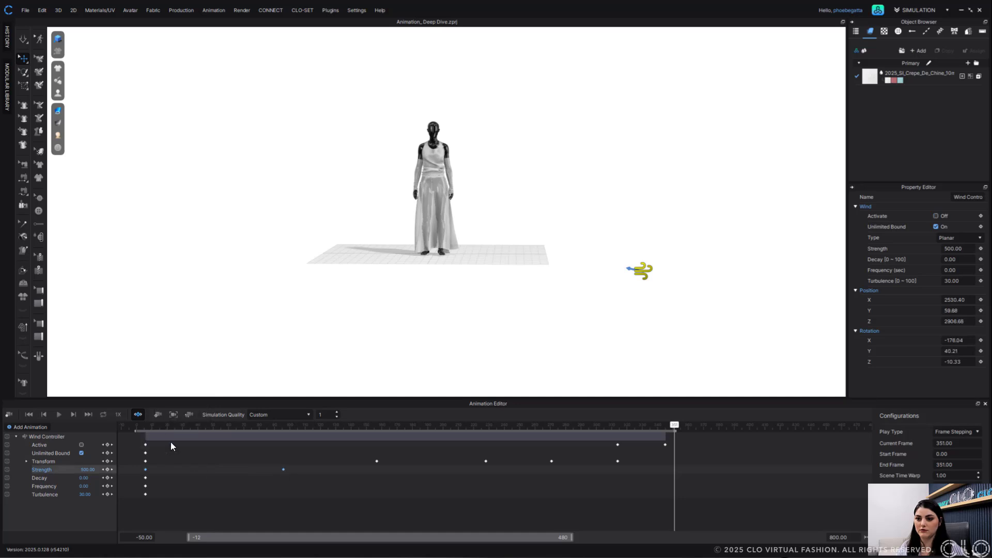
pyautogui.press('space')
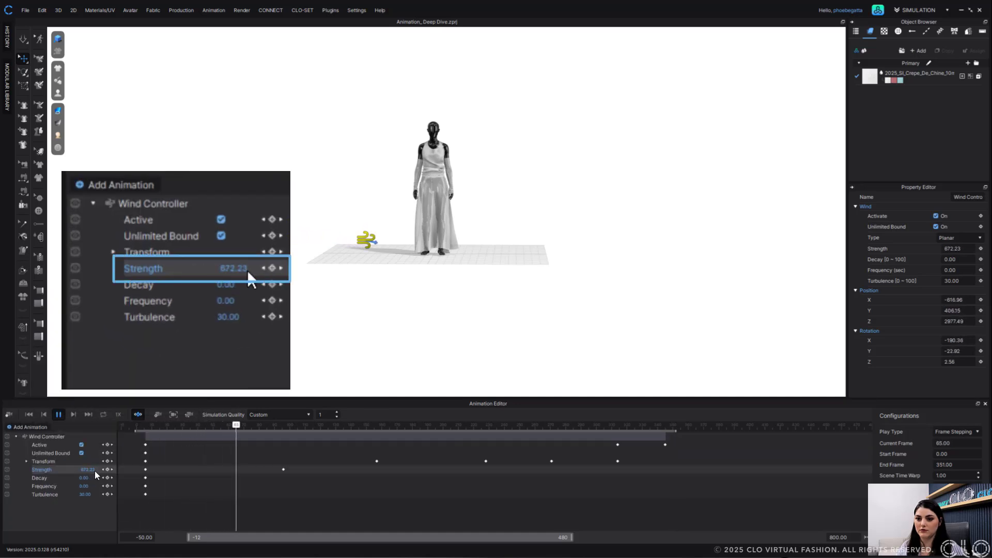
pyautogui.press('space')
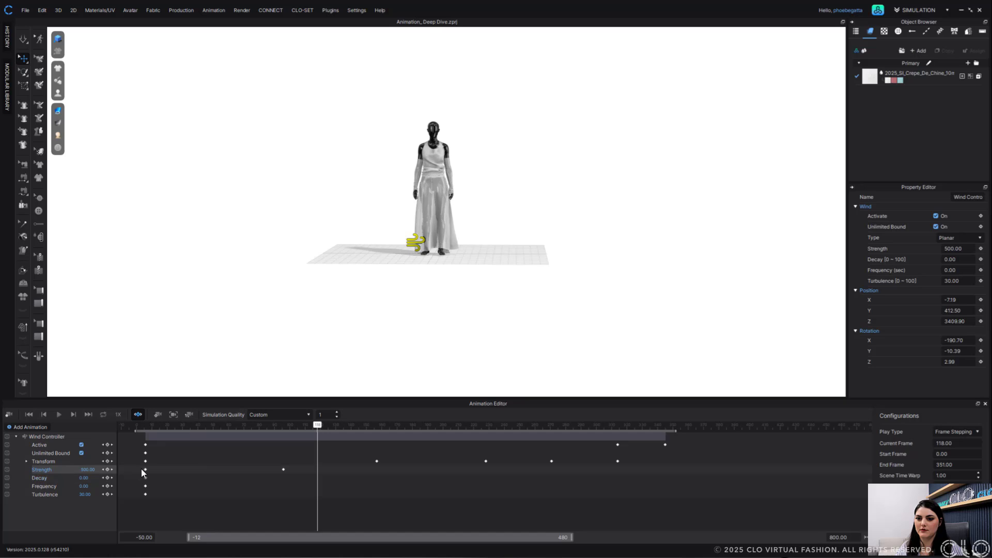
# Switch both Strength keyframes to Linear interpolation and play the wind animation past the second one
pyautogui.click(145, 469)
pyautogui.keyDown('shift'); pyautogui.click(282, 470); pyautogui.keyUp('shift')
pyautogui.rightClick(282, 470)
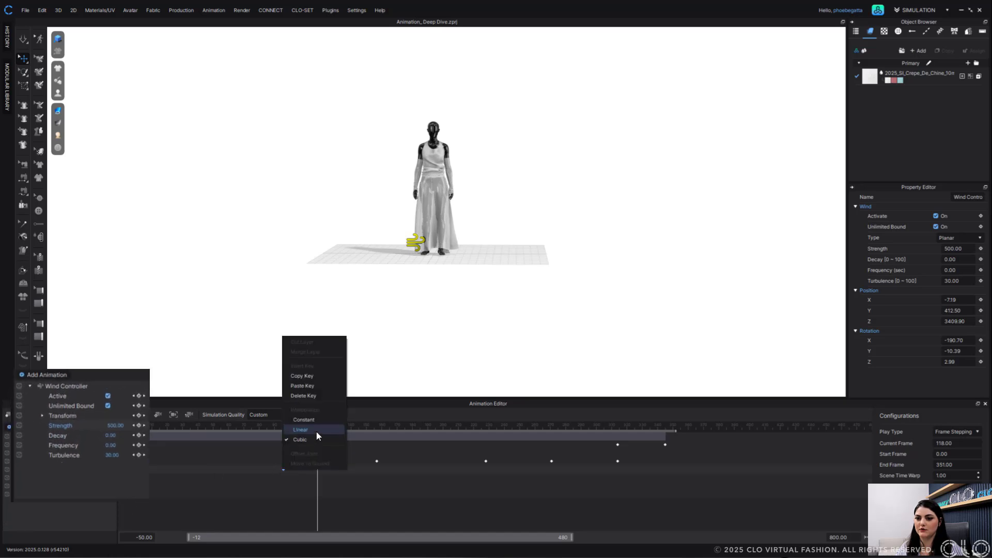
pyautogui.click(316, 431)
pyautogui.click(58, 415)
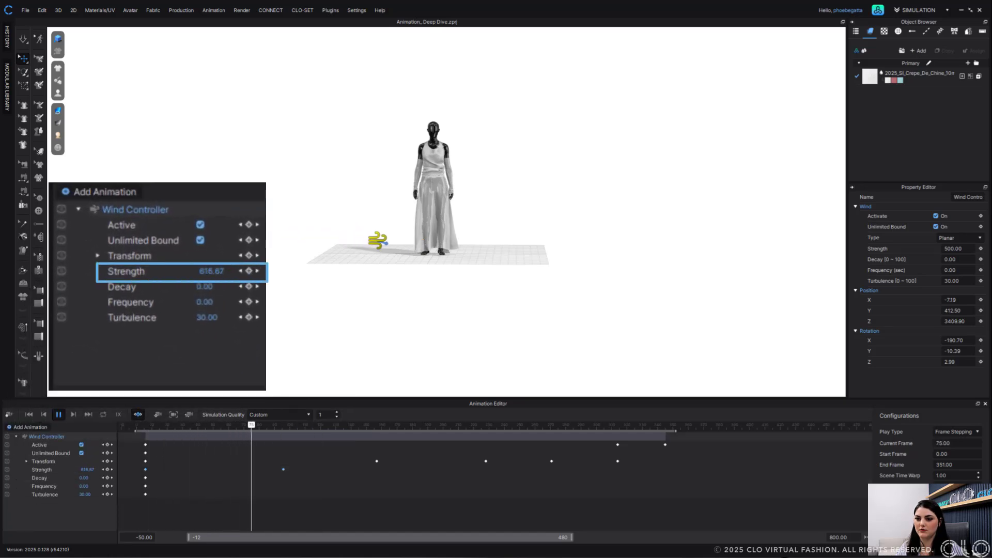
pyautogui.press('space')
# Set the Strength keyframes to Constant interpolation and replay the animation from the start past the second keyframe
pyautogui.click(145, 469)
pyautogui.rightClick(145, 469)
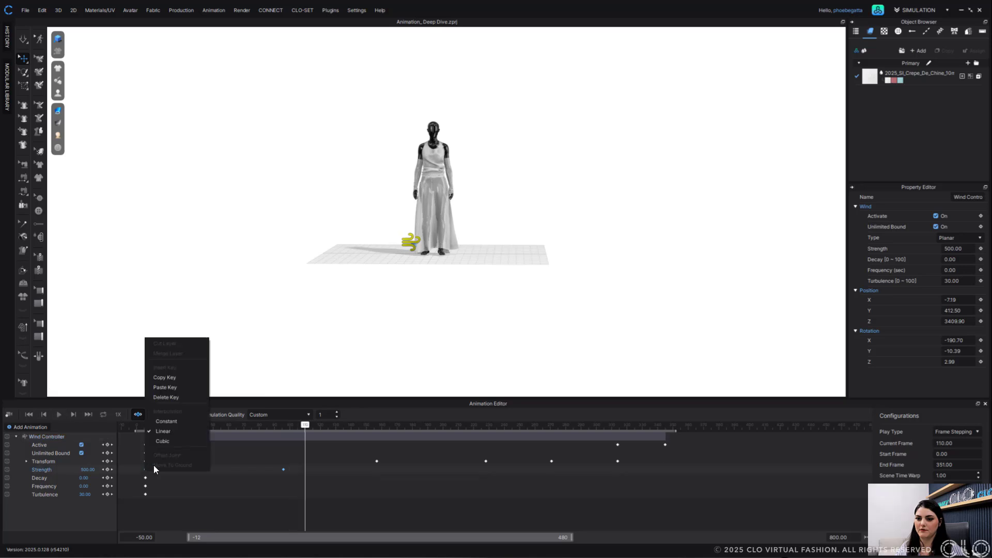
pyautogui.click(174, 428)
pyautogui.click(137, 424)
pyautogui.click(58, 415)
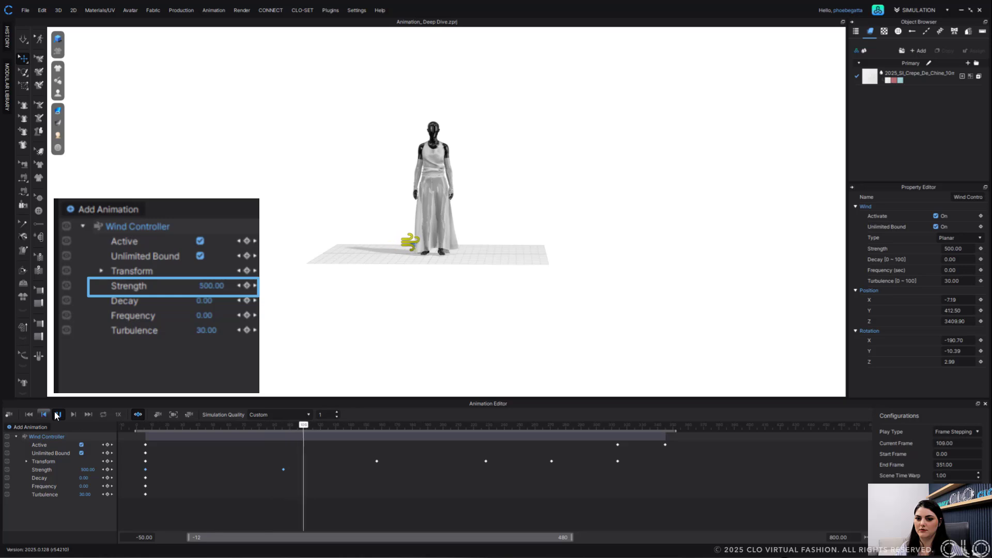
pyautogui.press('space')
# Return the wind controller's Strength keyframes to Linear interpolation
pyautogui.rightClick(147, 469)
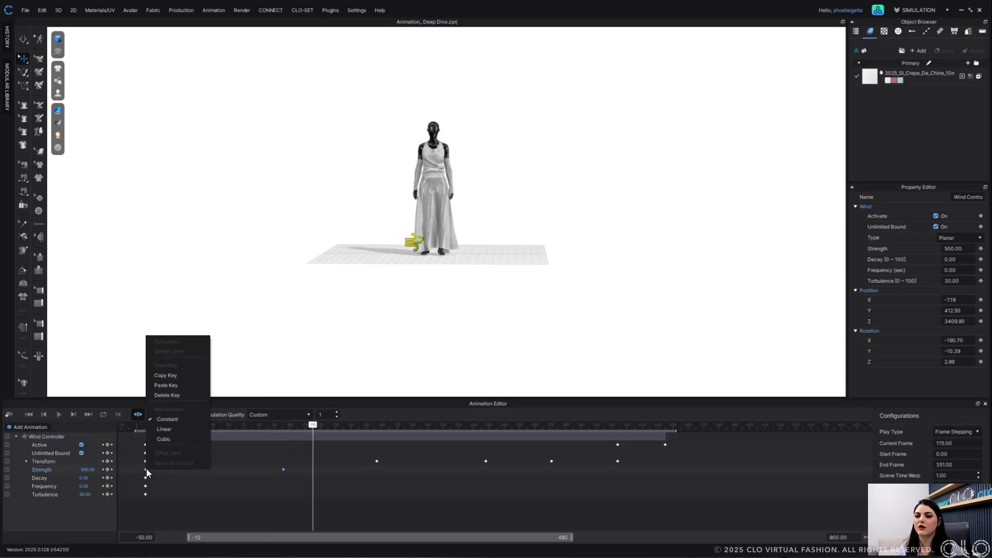
pyautogui.click(168, 432)
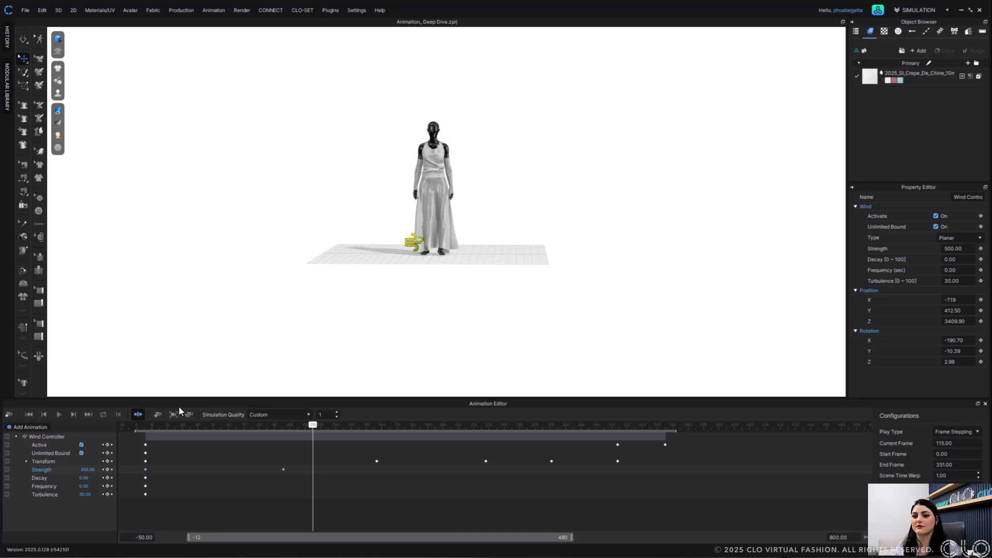
pyautogui.click(165, 461)
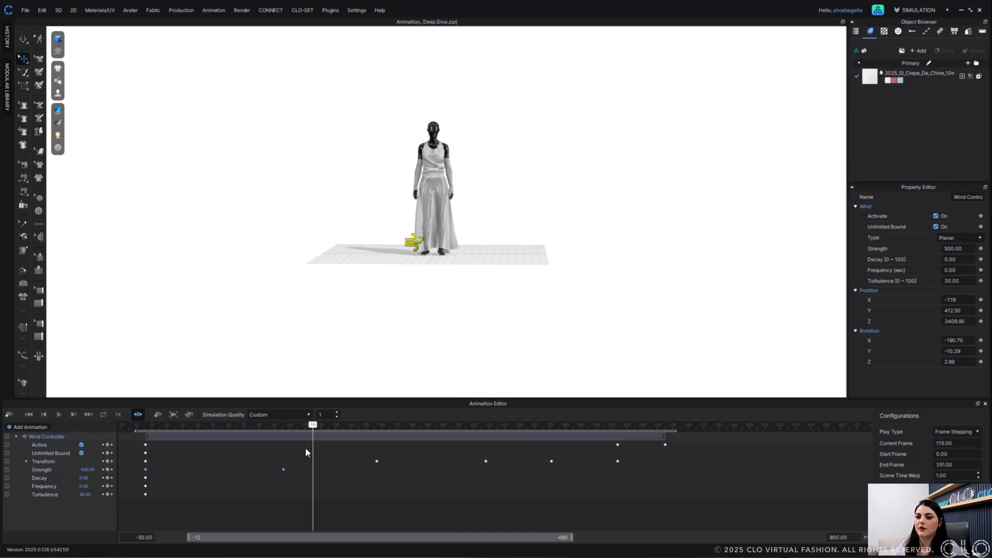
# From the start of the timeline, record the garment simulation under the animated wind up to frame 118
pyautogui.moveTo(255, 435)
pyautogui.mouseDown()
pyautogui.moveTo(154, 435)
pyautogui.moveTo(246, 439)
pyautogui.mouseUp()
pyautogui.moveTo(375, 455); pyautogui.dragTo(146, 465)
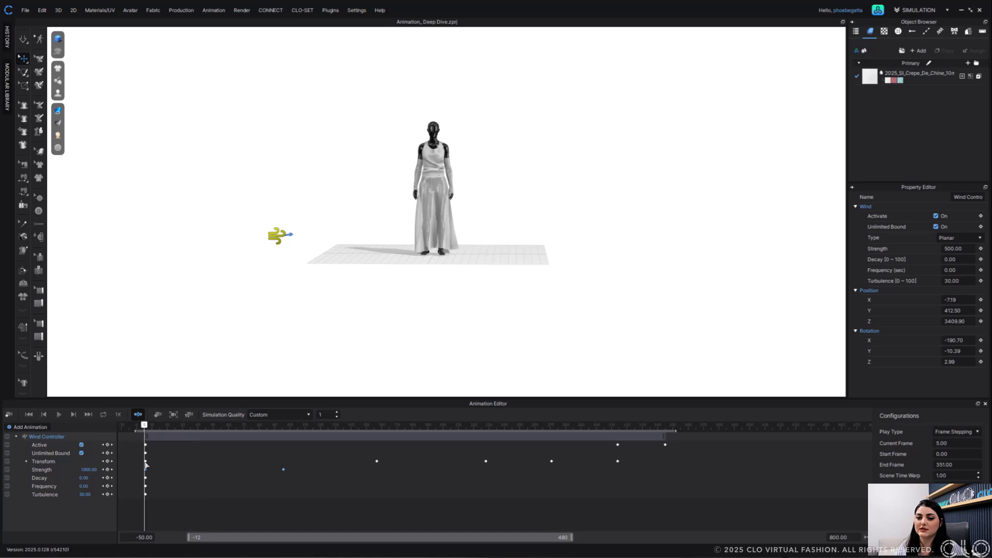
pyautogui.click(9, 414)
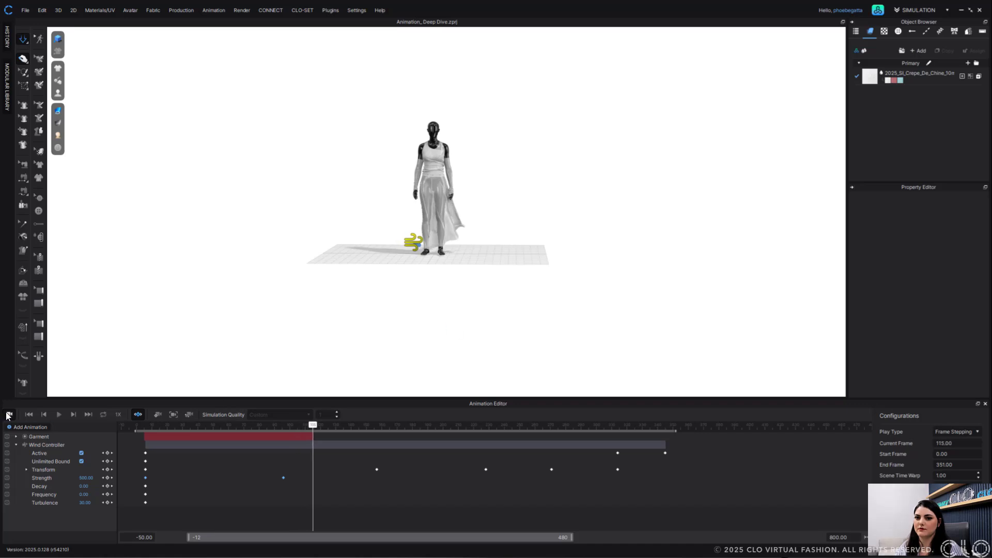
pyautogui.press('space')
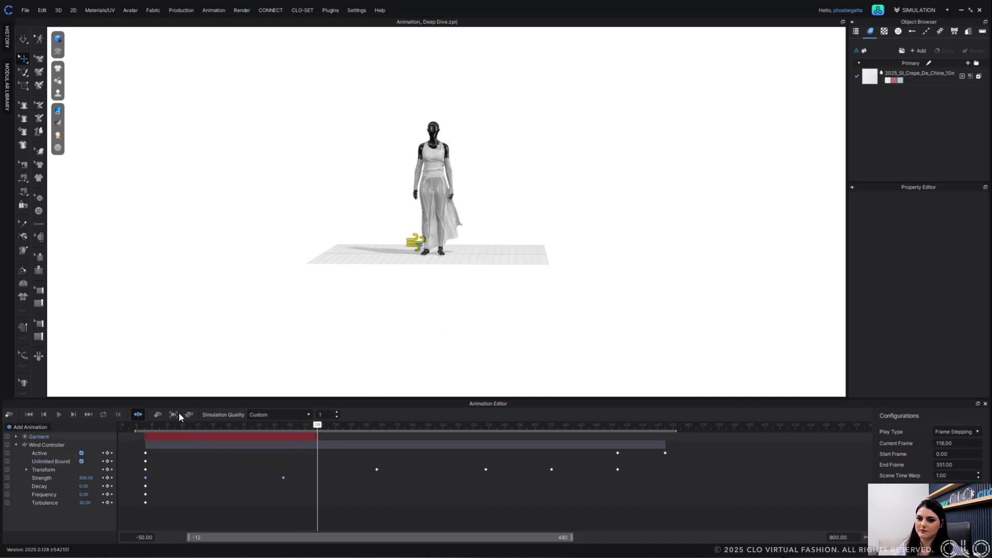
# Move the playhead back before frame 0 and delete the Garment and Wind Controller layers with all their properties
pyautogui.click(41, 436)
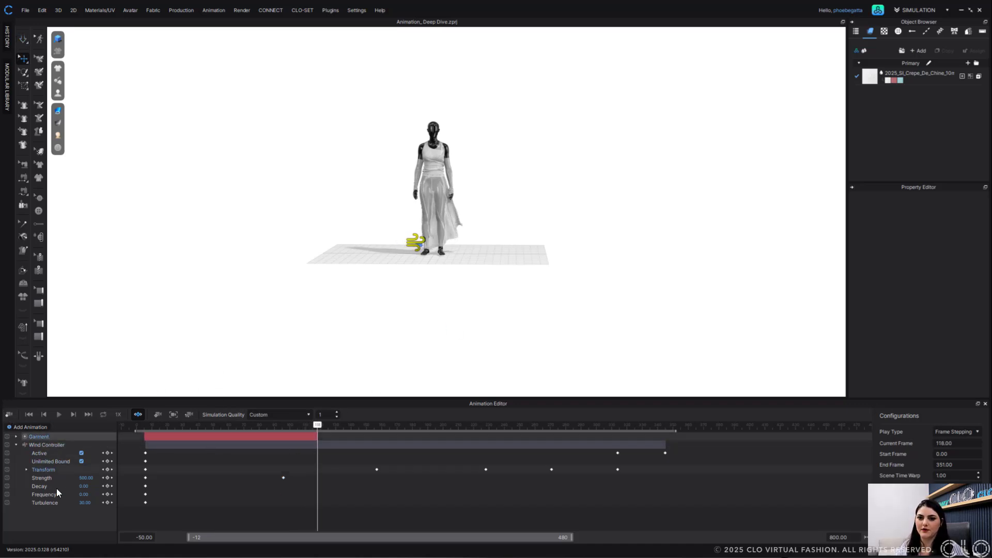
pyautogui.click(52, 502)
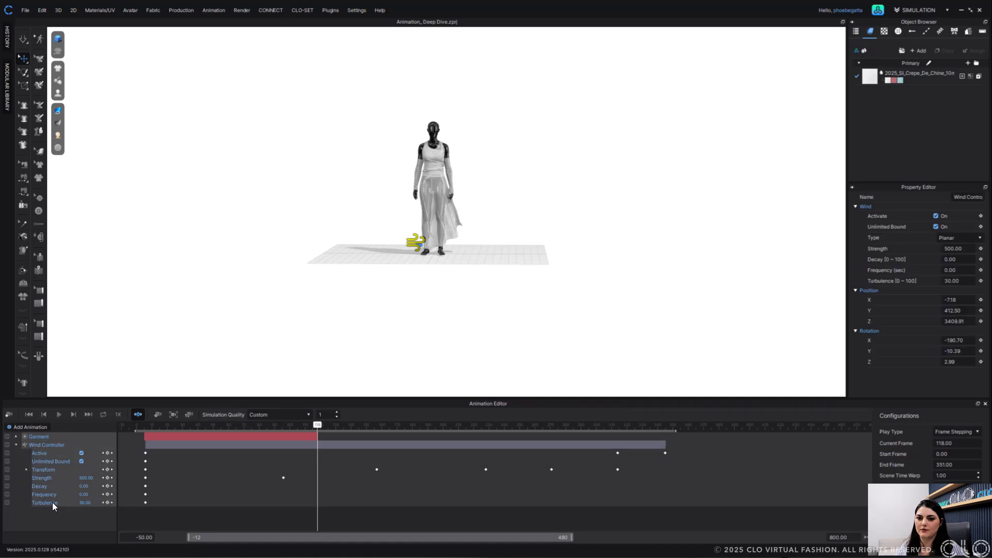
pyautogui.click(130, 426)
pyautogui.rightClick(58, 436)
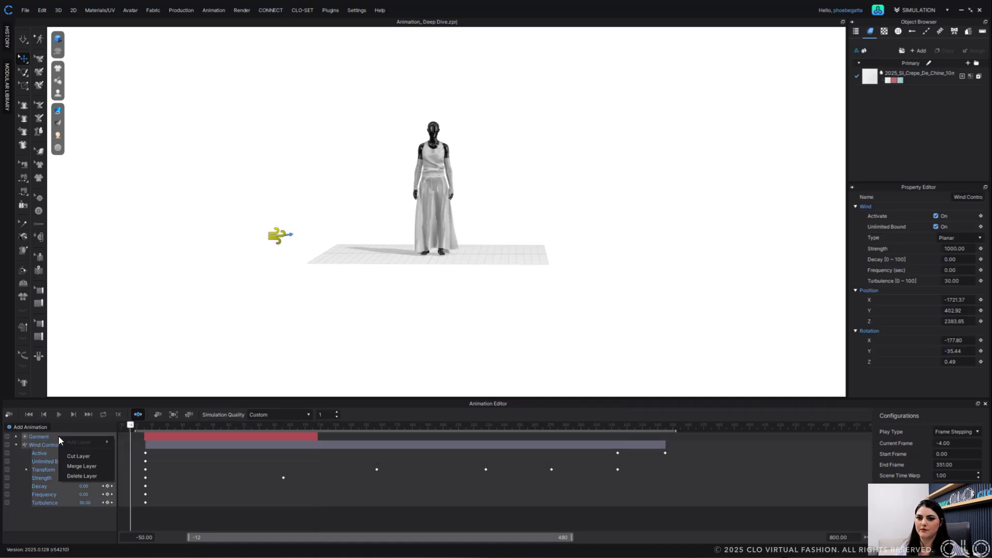
pyautogui.click(79, 478)
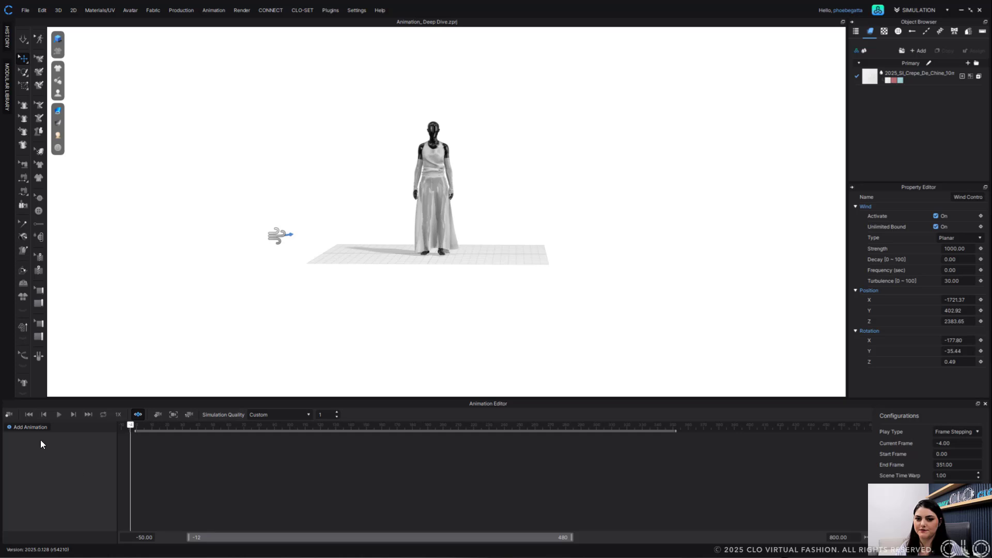
# Delete the wind controller object from the 3D scene
pyautogui.click(35, 427)
pyautogui.click(272, 238)
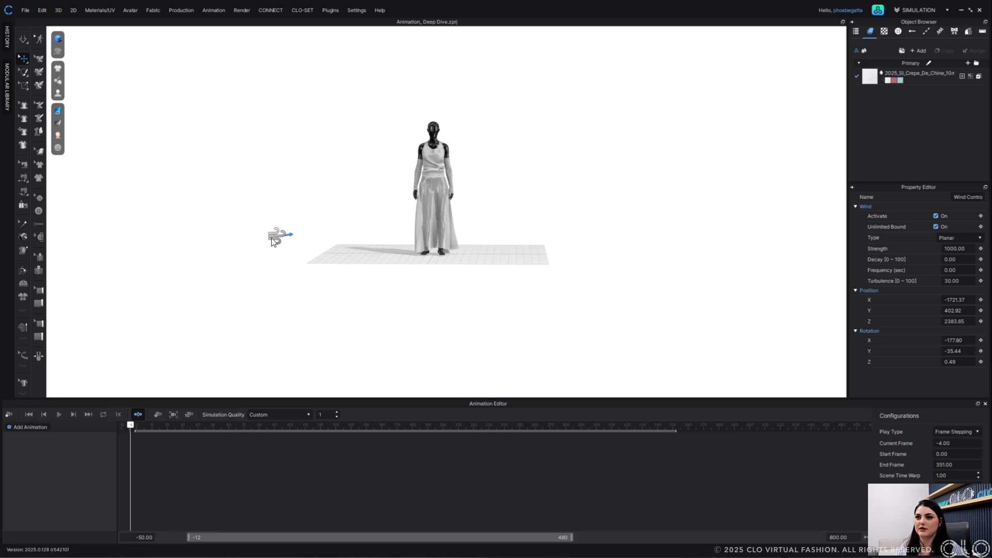
pyautogui.click(271, 238)
pyautogui.press('Delete')
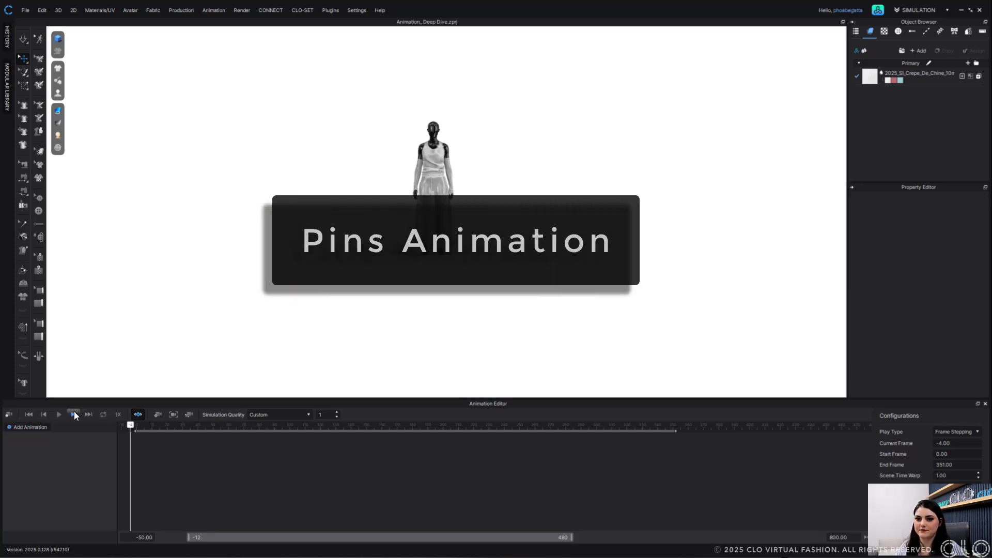
# Box-pin the whole lower hem band of the long skirt in the 3D view
pyautogui.click(45, 427)
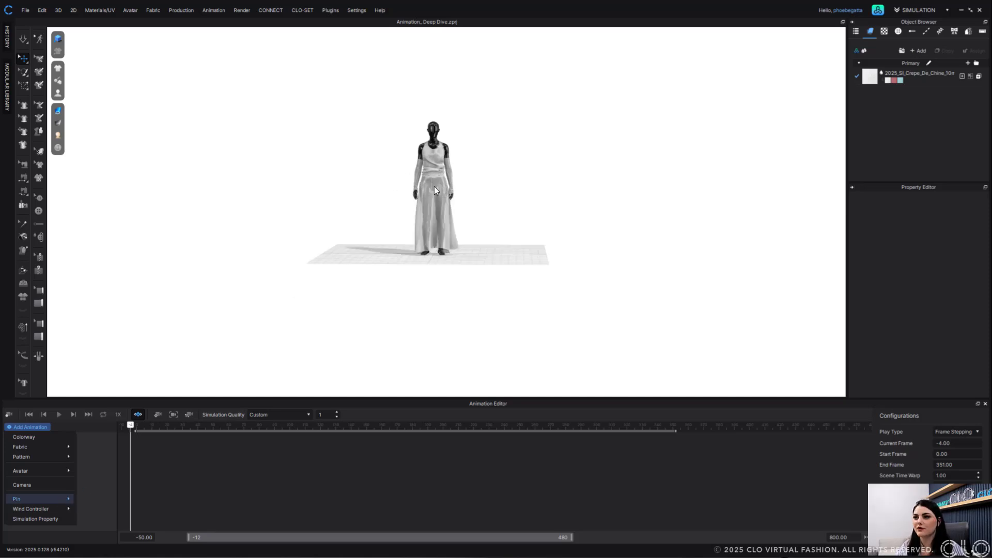
pyautogui.scroll(8, 468, 279)
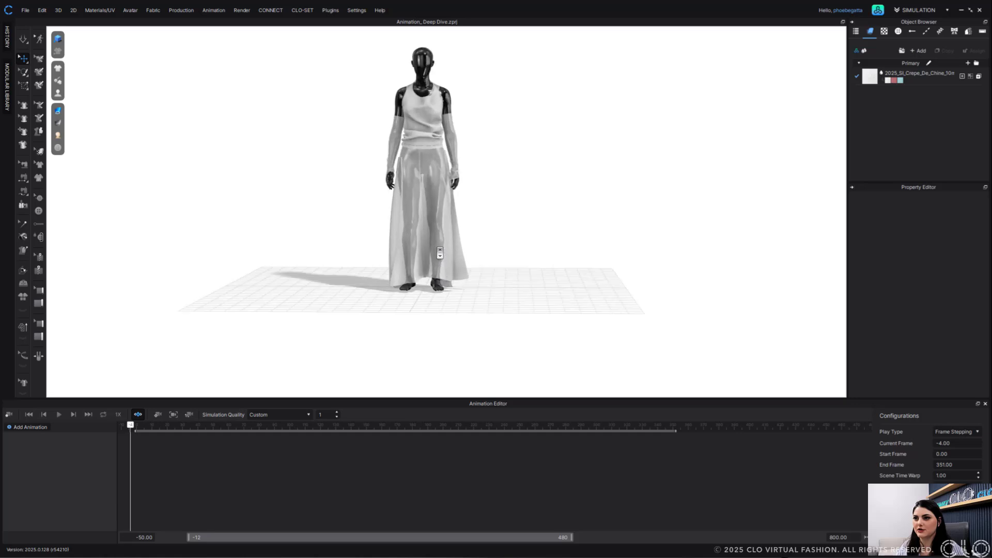
pyautogui.moveTo(459, 343); pyautogui.dragTo(446, 284, button='middle')
pyautogui.scroll(1, 447, 263)
pyautogui.moveTo(446, 284); pyautogui.dragTo(450, 281, button='right')
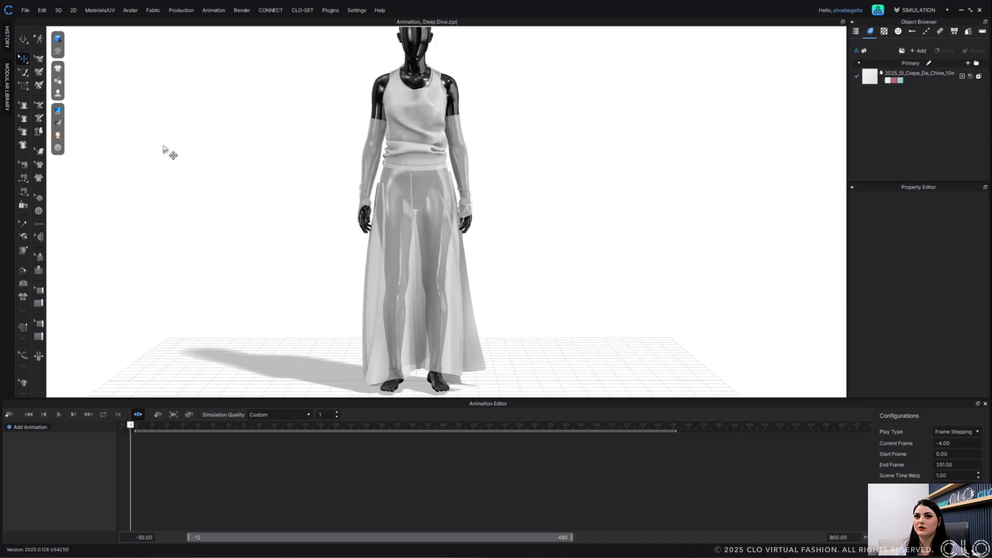
pyautogui.click(25, 87)
pyautogui.moveTo(349, 355); pyautogui.dragTo(548, 400)
pyautogui.moveTo(473, 385); pyautogui.dragTo(538, 379, button='right')
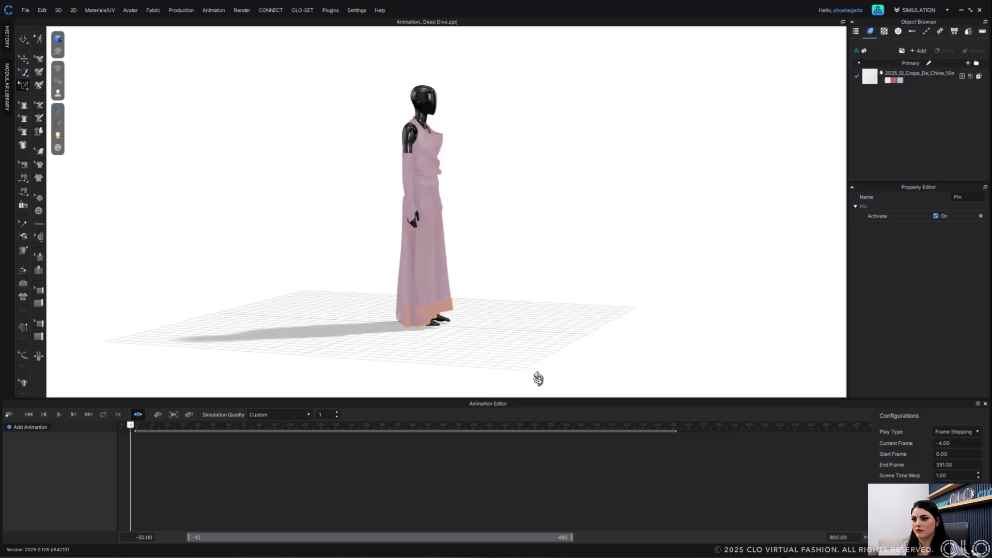
# Add an animation layer for the first listed pin and expand it to its Activate property
pyautogui.click(21, 427)
pyautogui.moveTo(58, 499)
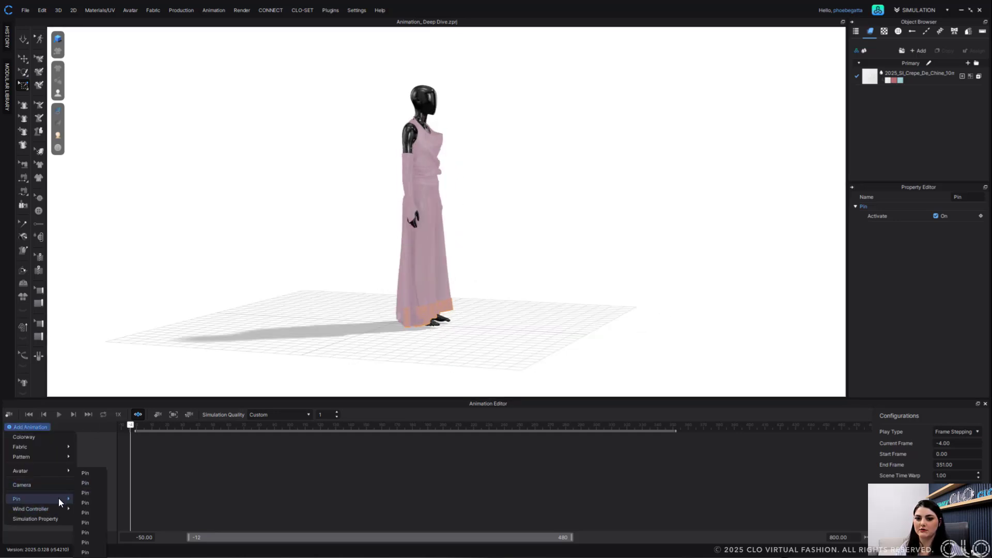
pyautogui.click(88, 474)
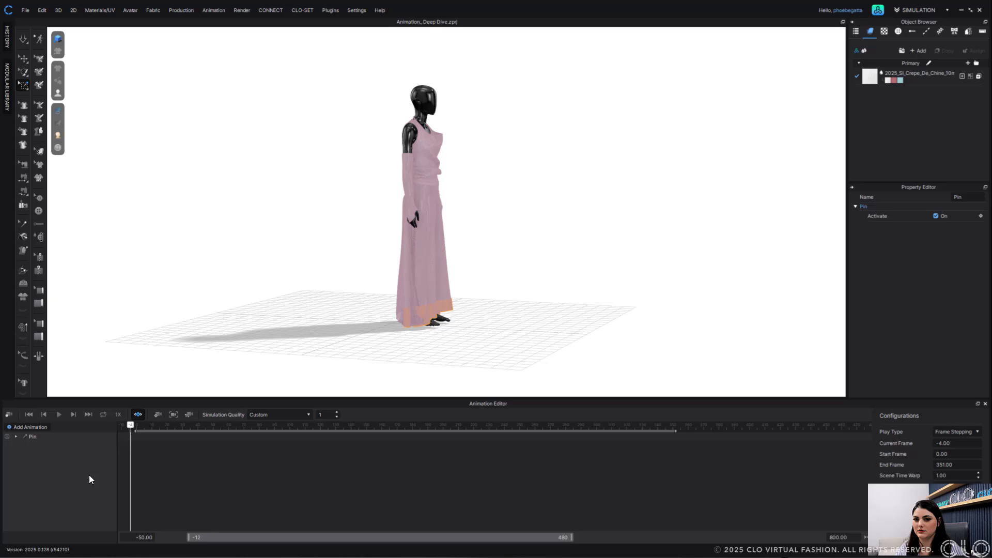
pyautogui.click(17, 437)
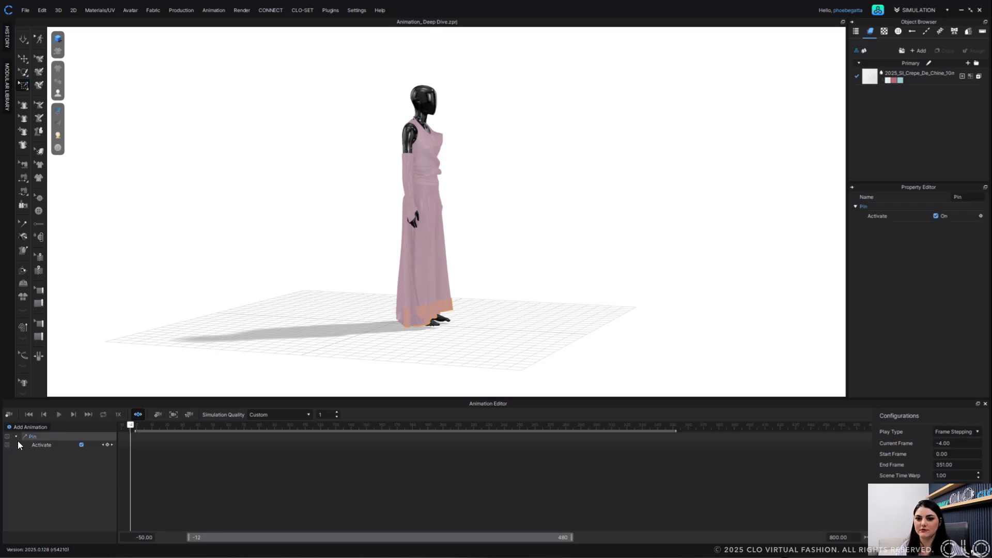
# Turn off the pin layer's Activate property, inspect the pinned hem up close, and turn it back on
pyautogui.click(80, 446)
pyautogui.click(242, 349)
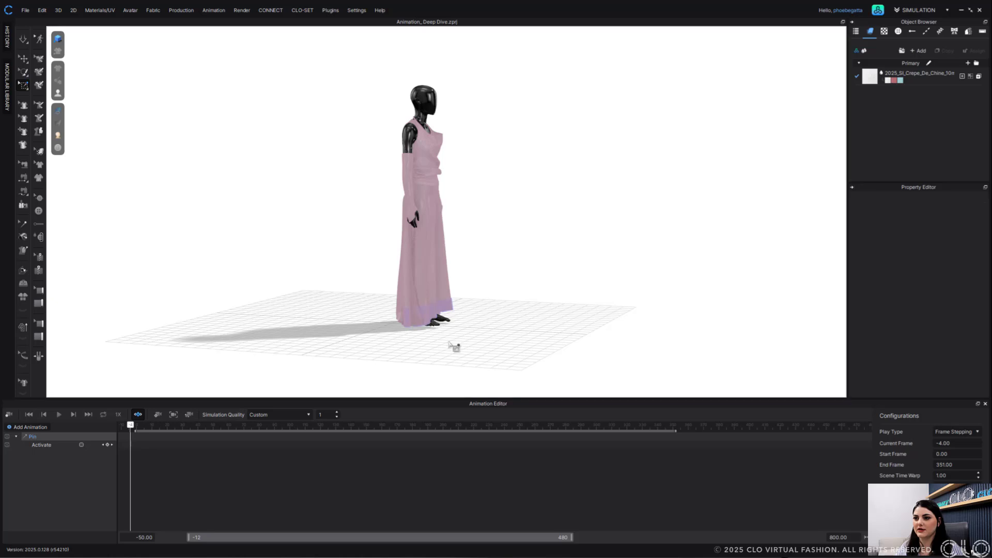
pyautogui.scroll(5, 449, 343)
pyautogui.moveTo(450, 343); pyautogui.dragTo(452, 215, button='middle')
pyautogui.moveTo(471, 285); pyautogui.dragTo(428, 288, button='right')
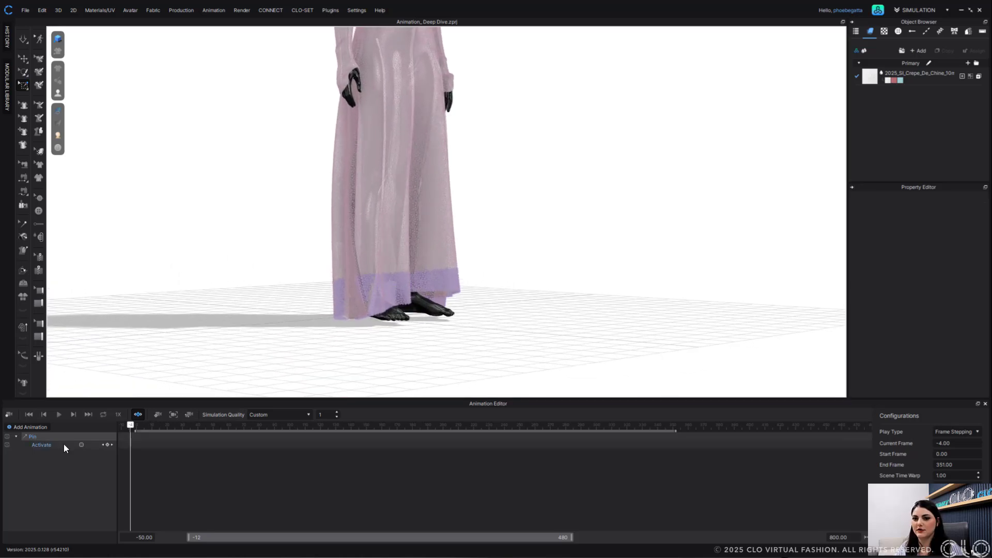
pyautogui.click(81, 445)
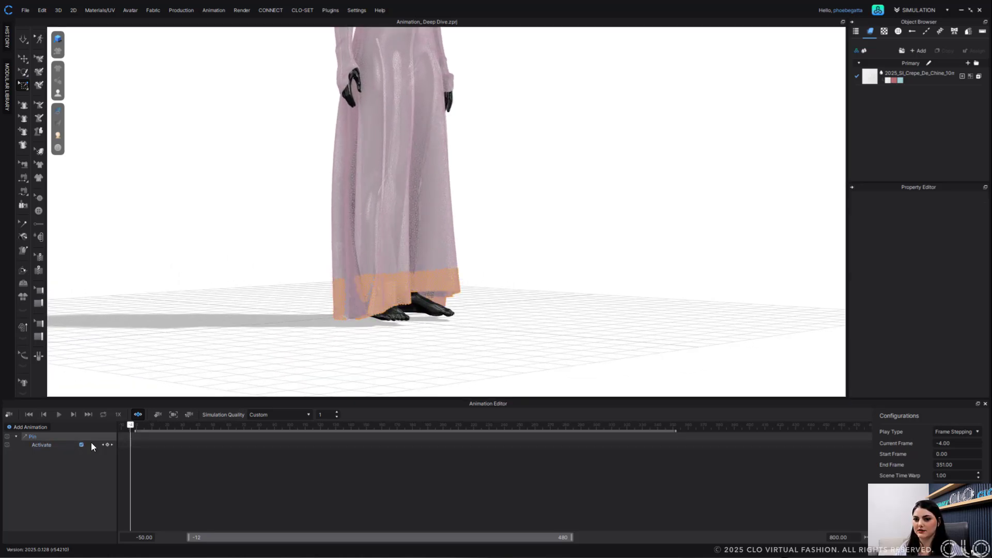
# Keyframe the pin's Activate property as on at frame 7 and move the pinned hem outward from the feet
pyautogui.moveTo(132, 427)
pyautogui.mouseDown()
pyautogui.moveTo(209, 426)
pyautogui.moveTo(147, 430)
pyautogui.mouseUp()
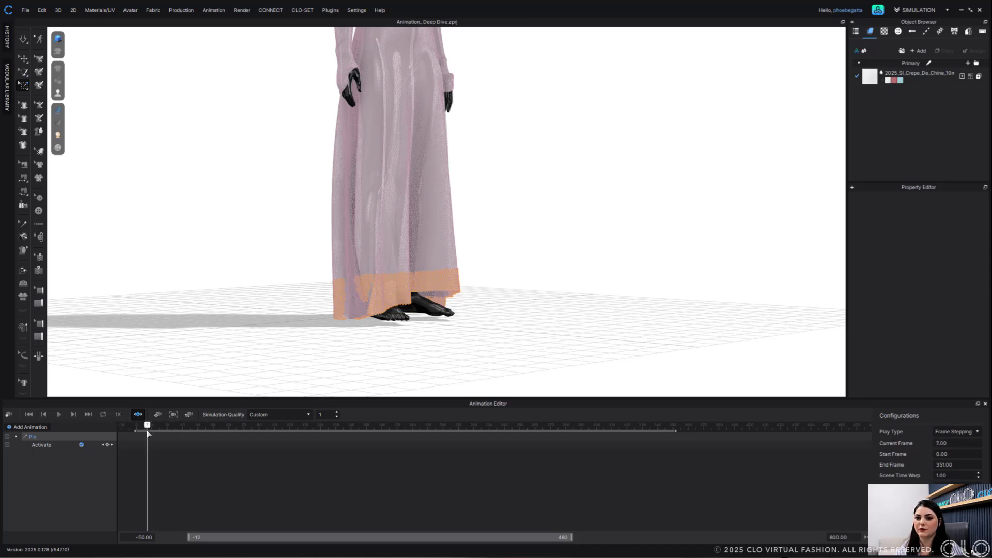
pyautogui.click(108, 444)
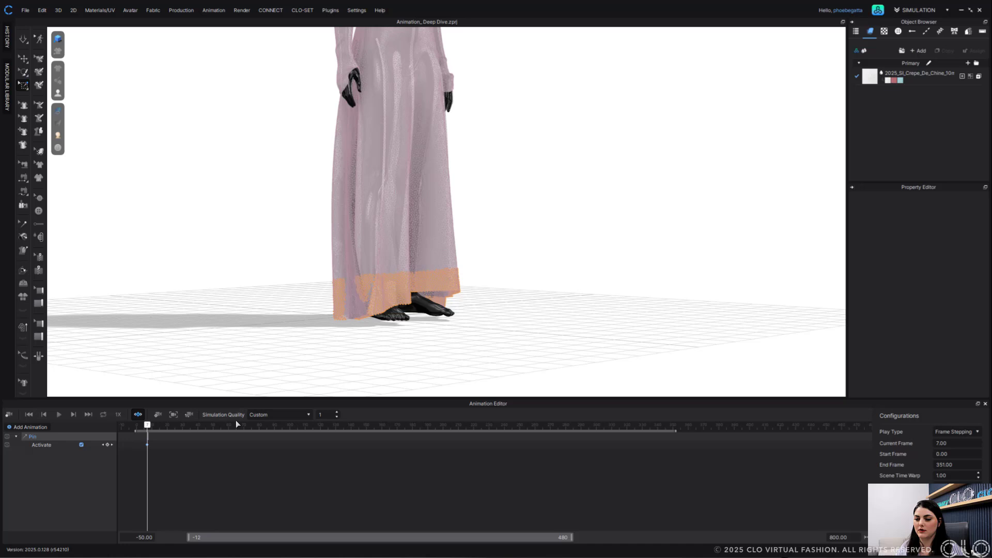
pyautogui.click(413, 297)
pyautogui.moveTo(414, 296); pyautogui.dragTo(424, 288, button='right')
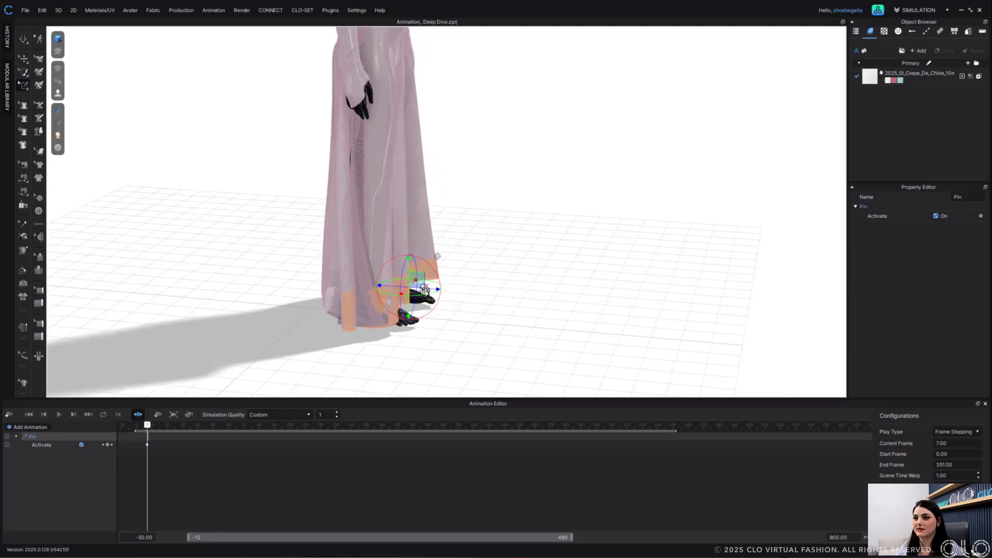
pyautogui.moveTo(425, 287); pyautogui.dragTo(474, 295)
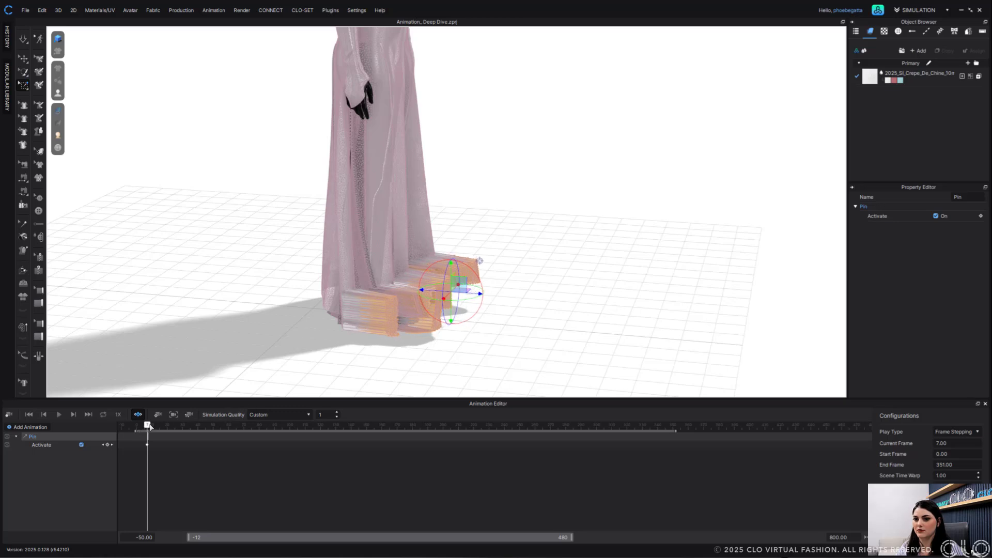
# Add an Activate keyframe at frame 74 and briefly simulate the skirt so it follows the moved pins
pyautogui.moveTo(148, 425); pyautogui.dragTo(250, 428)
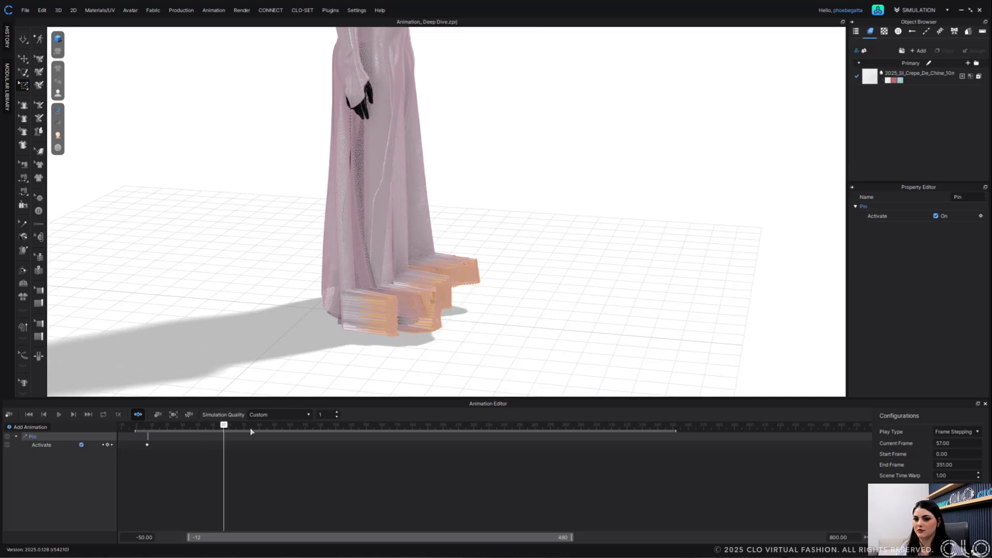
pyautogui.click(107, 444)
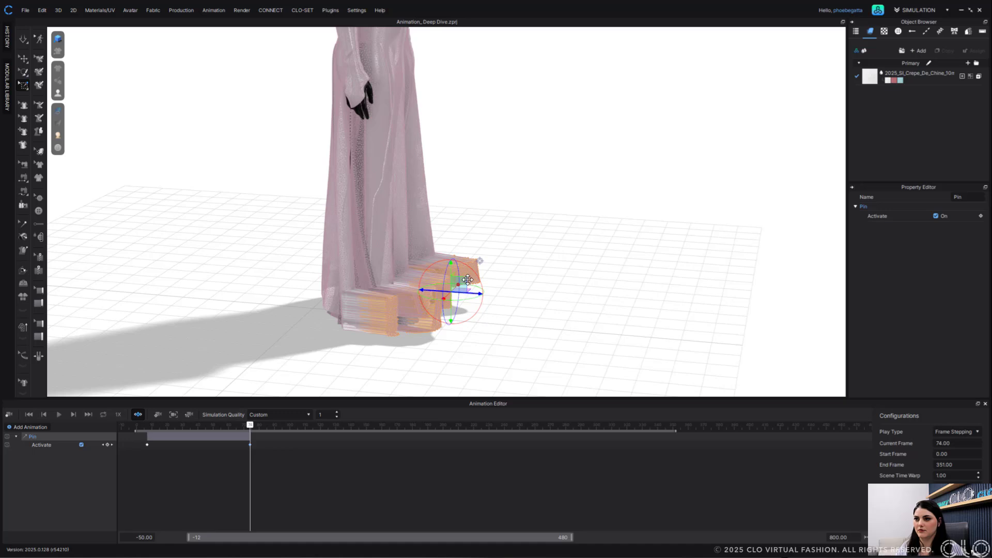
pyautogui.press('space')
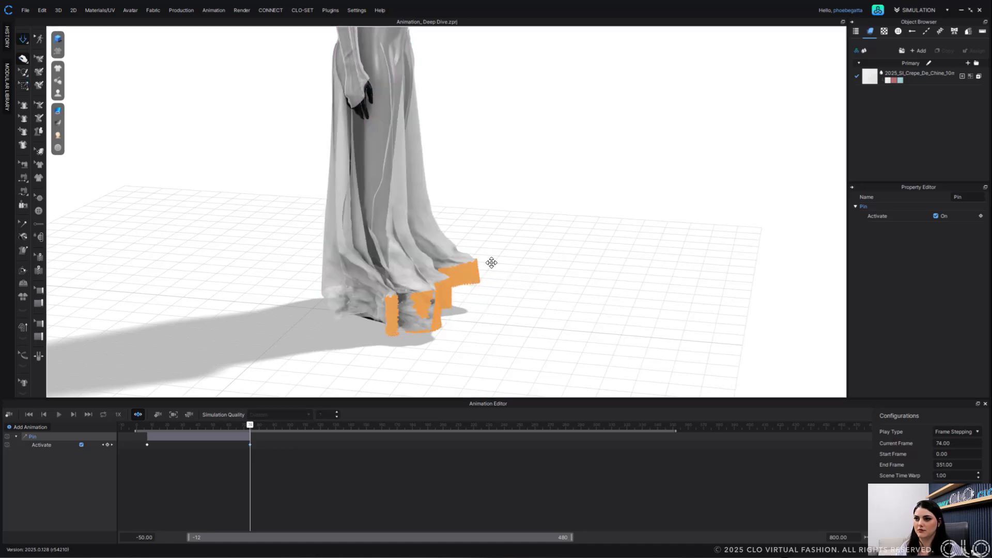
pyautogui.press('space')
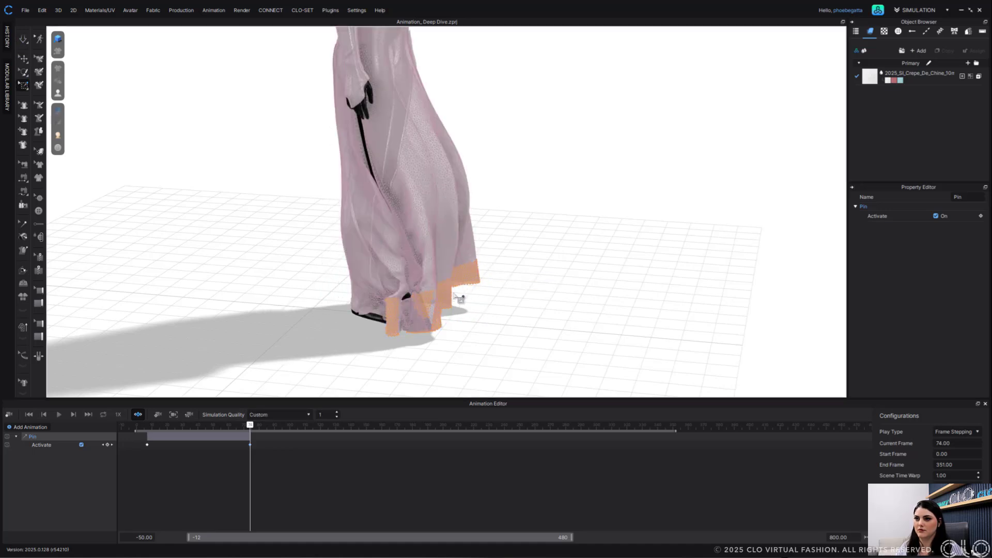
# At frame 157, move the pinned hem farther outward and upward and add another Activate keyframe
pyautogui.moveTo(252, 427); pyautogui.dragTo(377, 428)
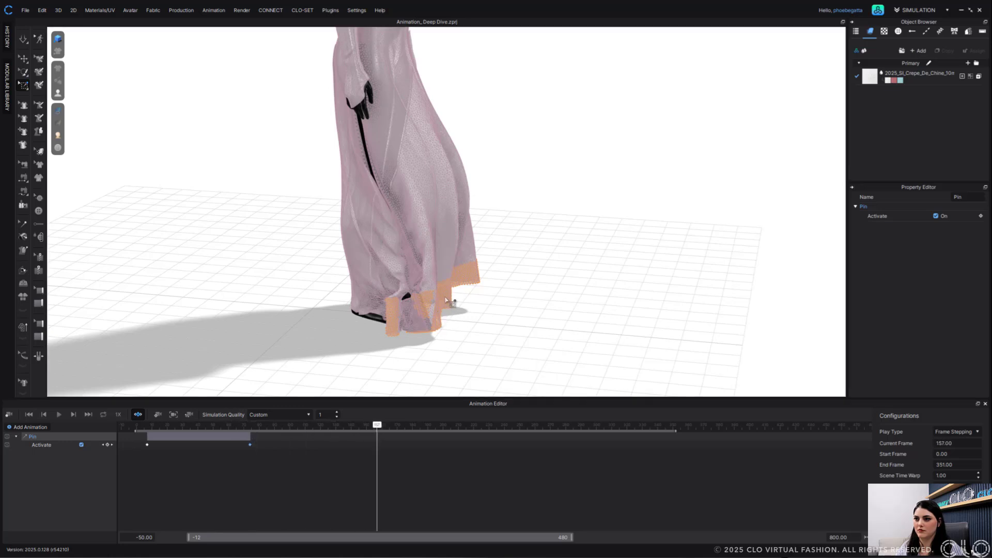
pyautogui.moveTo(454, 297); pyautogui.dragTo(505, 268)
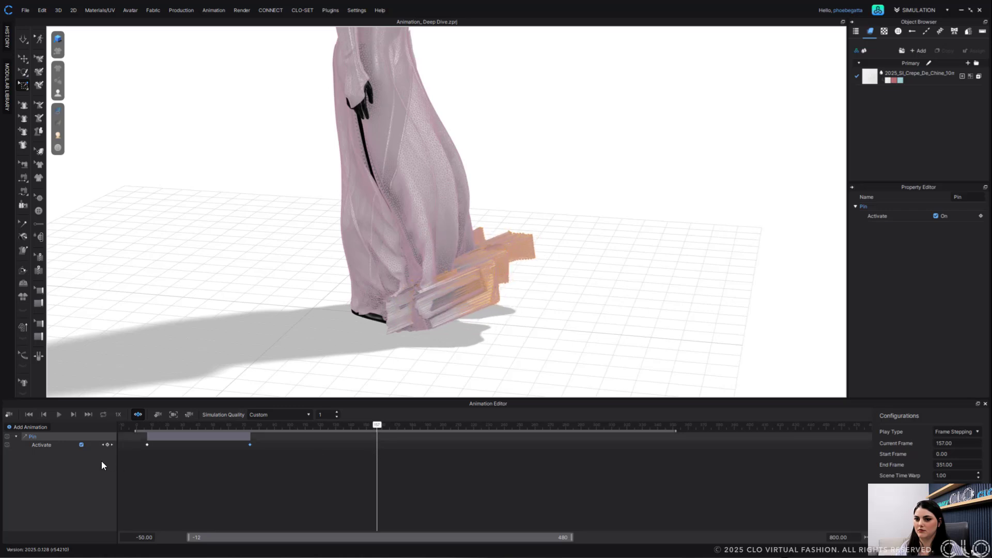
pyautogui.click(108, 444)
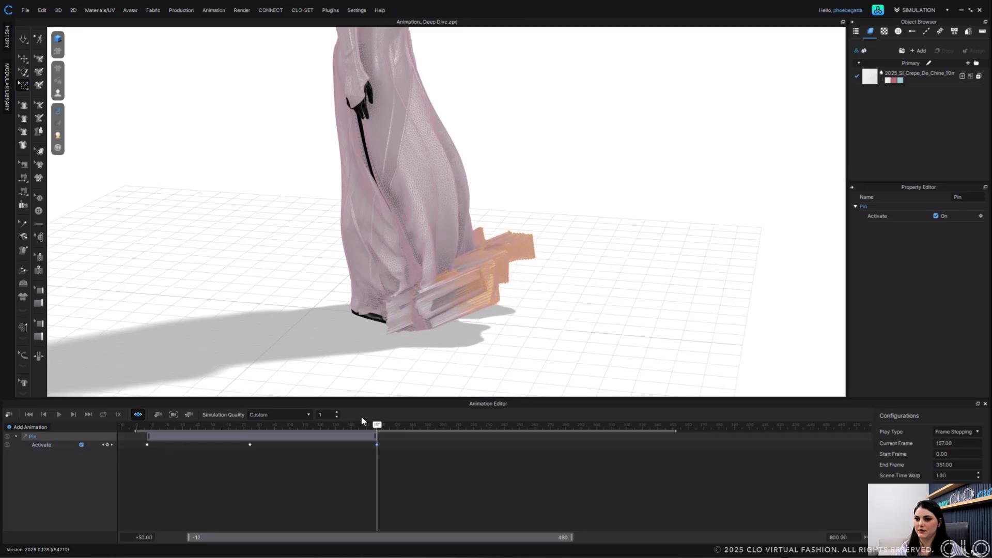
# Add an Activate keyframe at frame 228 with the pin's activation turned off
pyautogui.moveTo(378, 427); pyautogui.dragTo(486, 429)
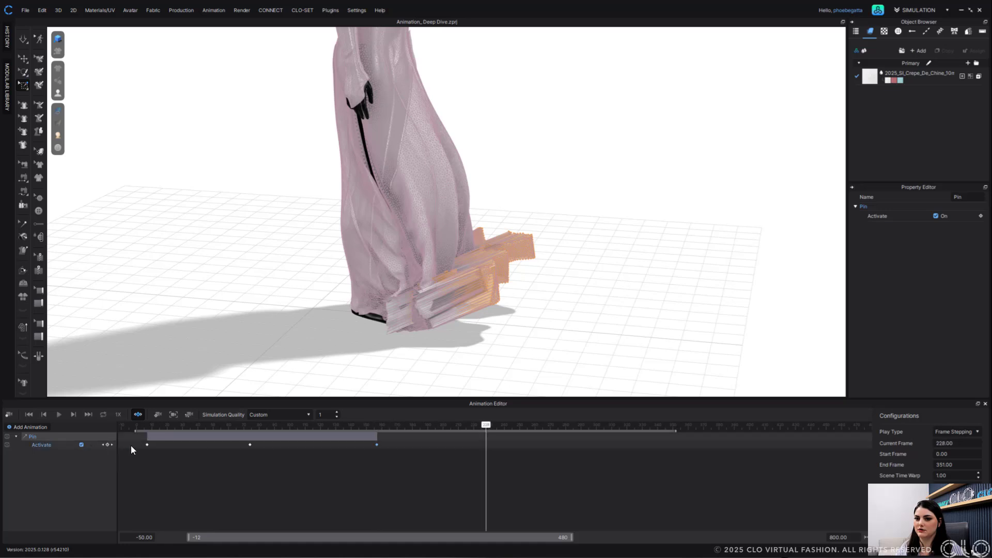
pyautogui.click(108, 445)
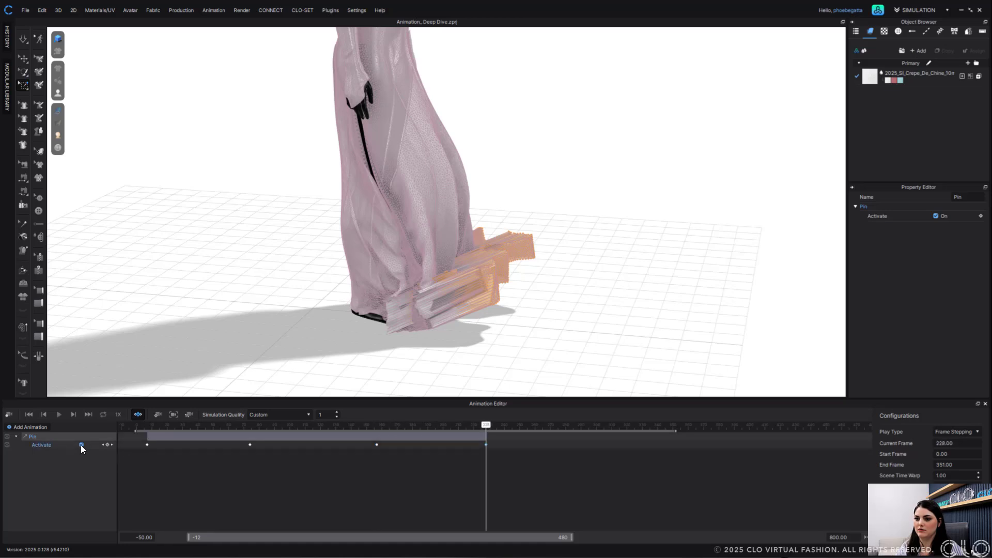
pyautogui.click(81, 445)
pyautogui.click(106, 444)
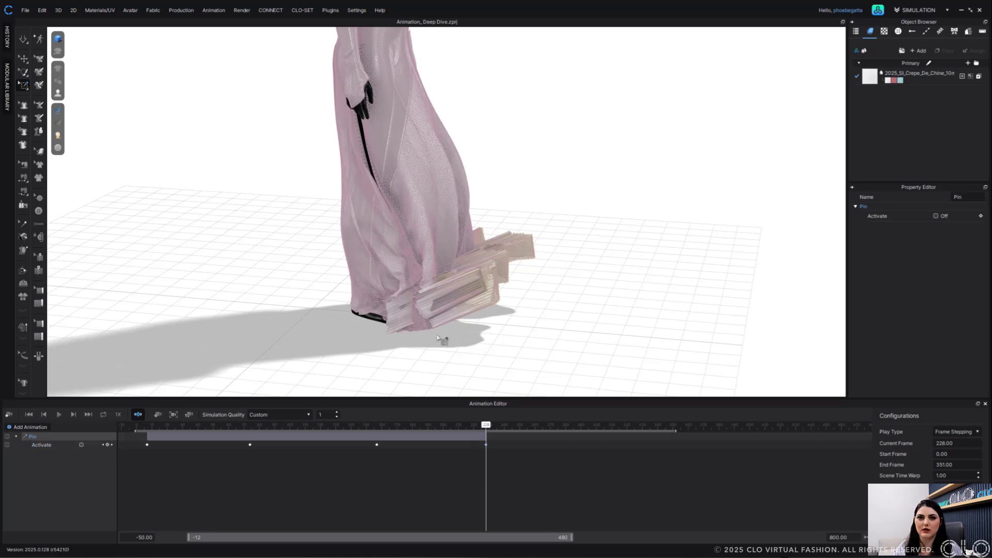
# Move back and forth between the pin's Activate keyframes to compare its state at each one
pyautogui.moveTo(414, 361); pyautogui.dragTo(438, 369, button='right')
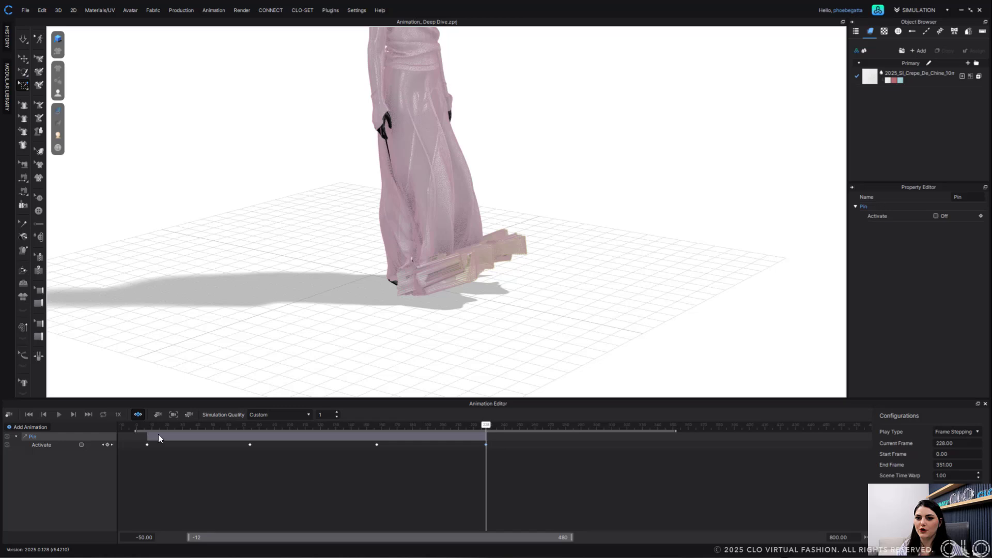
pyautogui.click(103, 445)
pyautogui.click(103, 444)
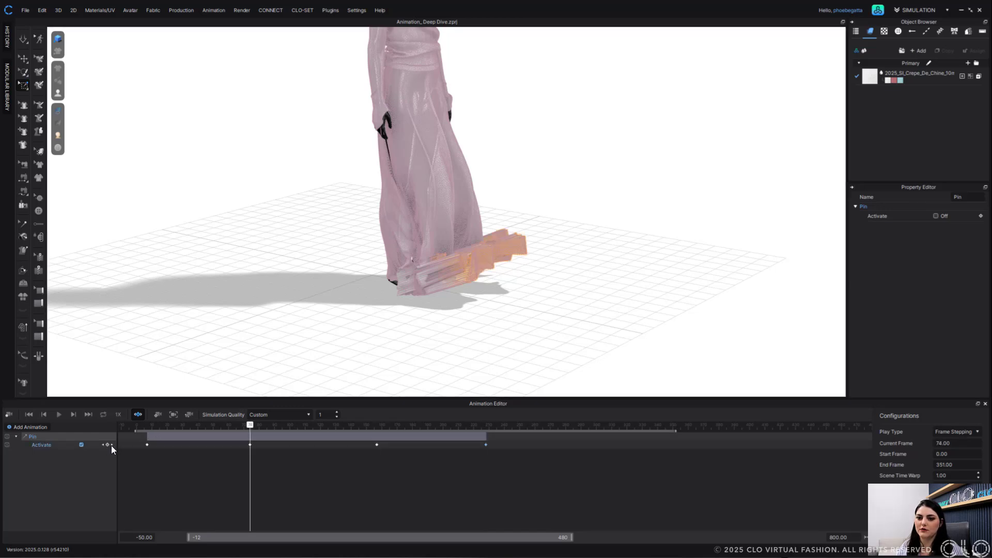
pyautogui.click(111, 445)
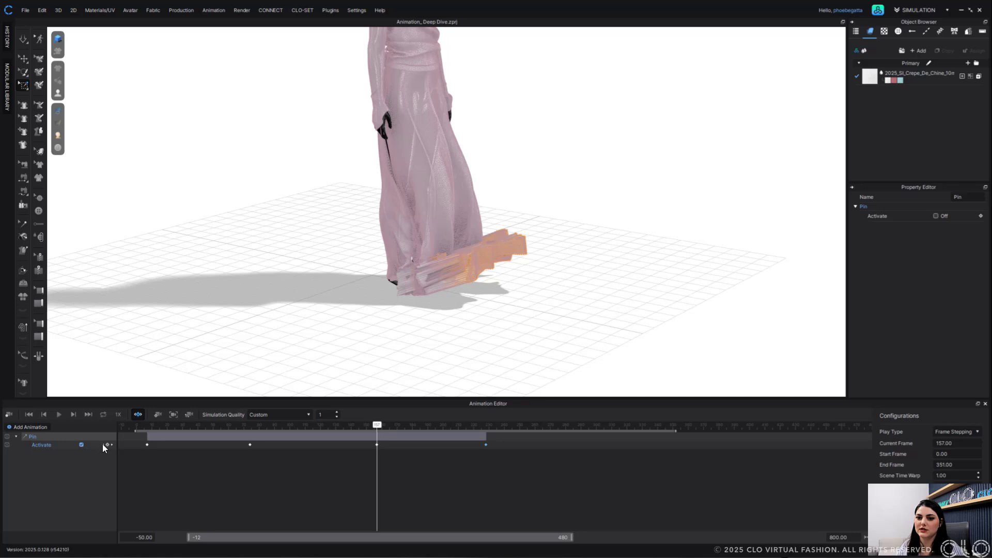
pyautogui.click(103, 445)
pyautogui.click(103, 445)
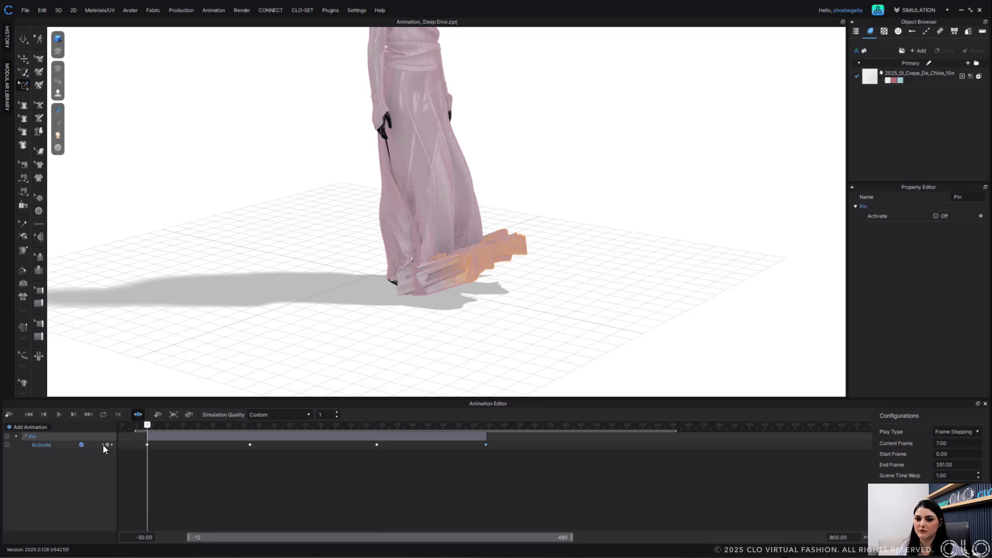
# Start a new, empty animation and delete the pins from the skirt hem
pyautogui.moveTo(297, 350); pyautogui.dragTo(299, 335, button='right')
pyautogui.click(10, 416)
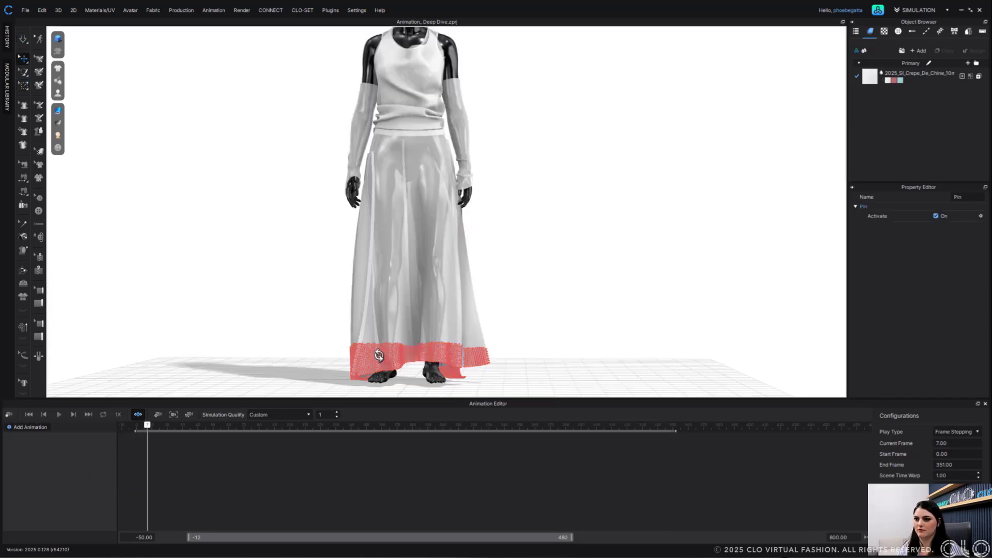
pyautogui.rightClick(380, 356)
pyautogui.click(432, 382)
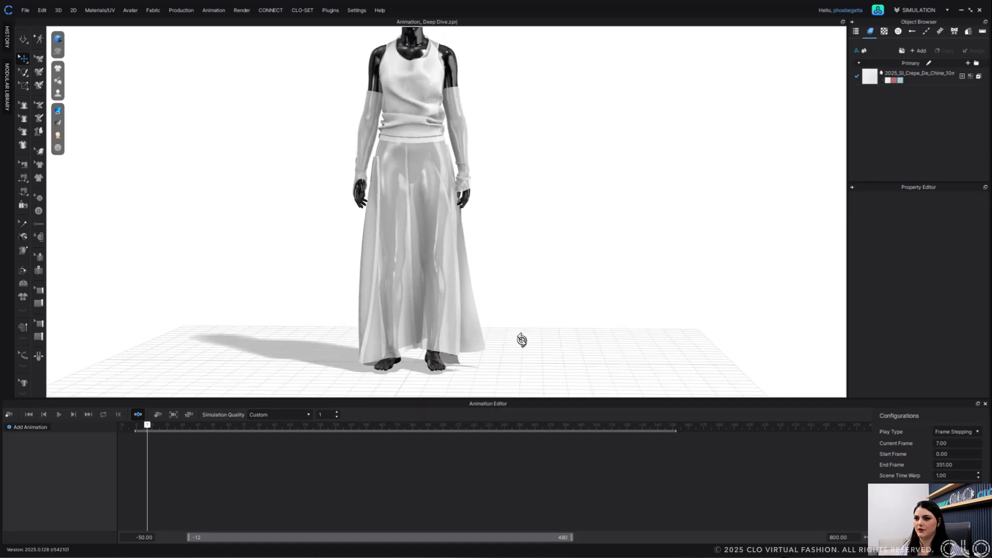
# Briefly simulate the unpinned garment so the skirt hangs freely, and stop the simulation
pyautogui.press('space')
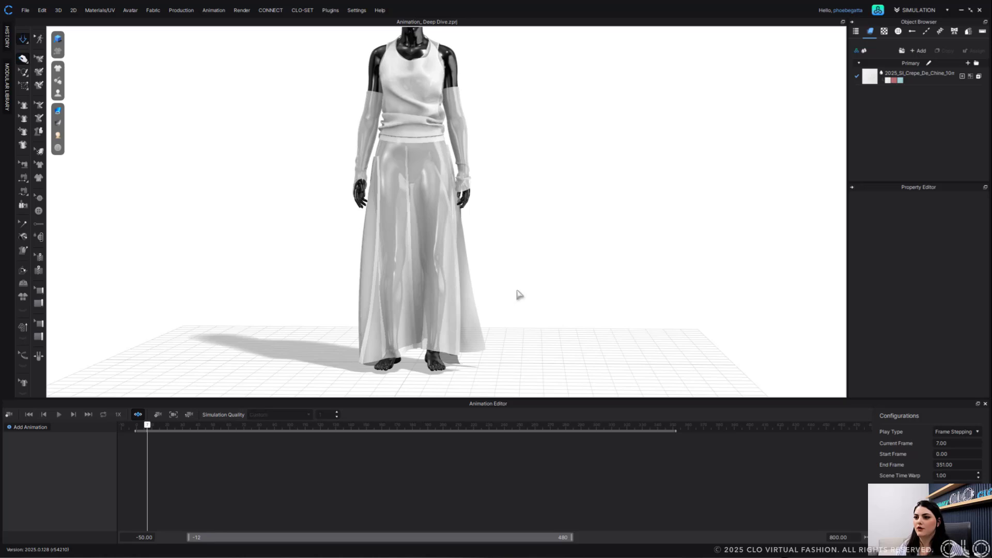
pyautogui.scroll(1, 522, 291)
pyautogui.press('space')
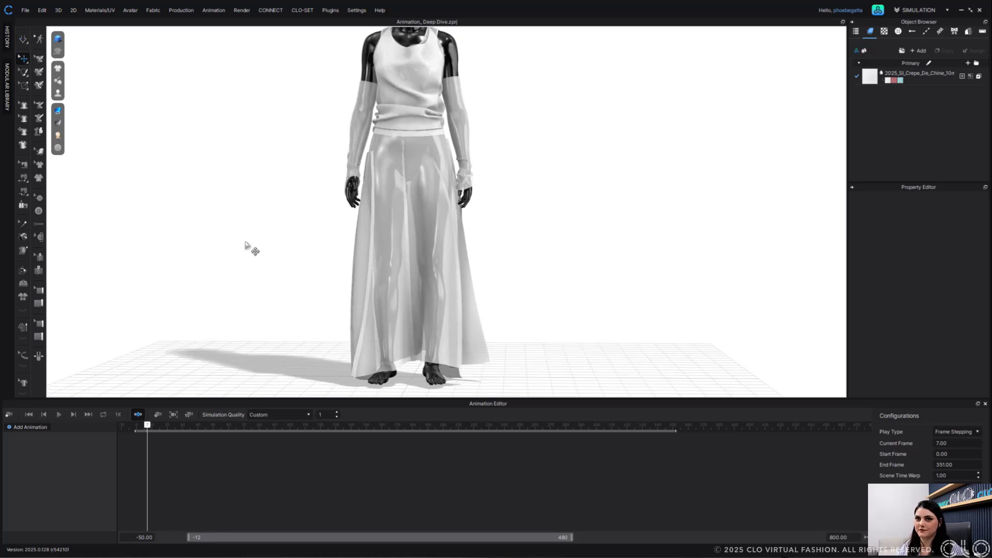
# Add a Camera animation layer and expand it to show its properties
pyautogui.click(44, 426)
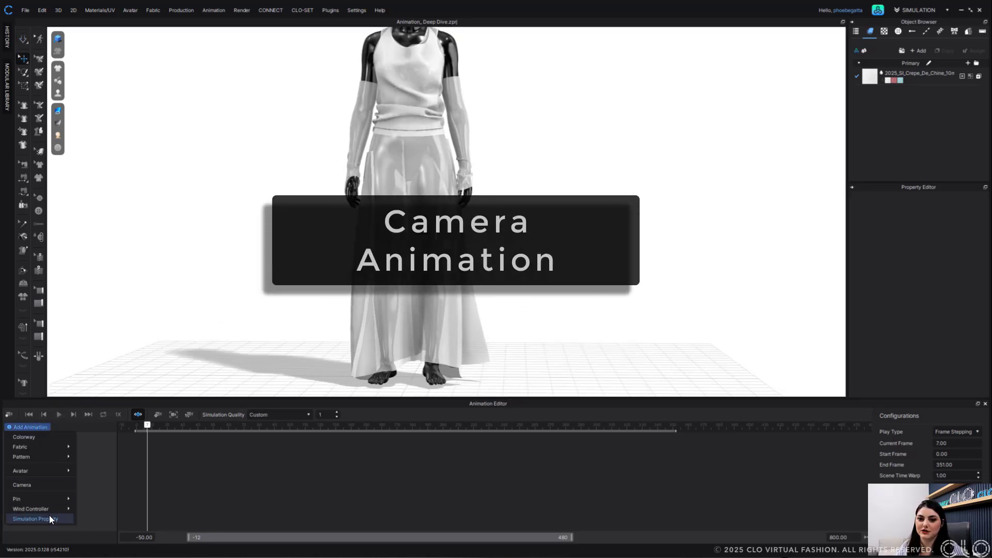
pyautogui.click(51, 486)
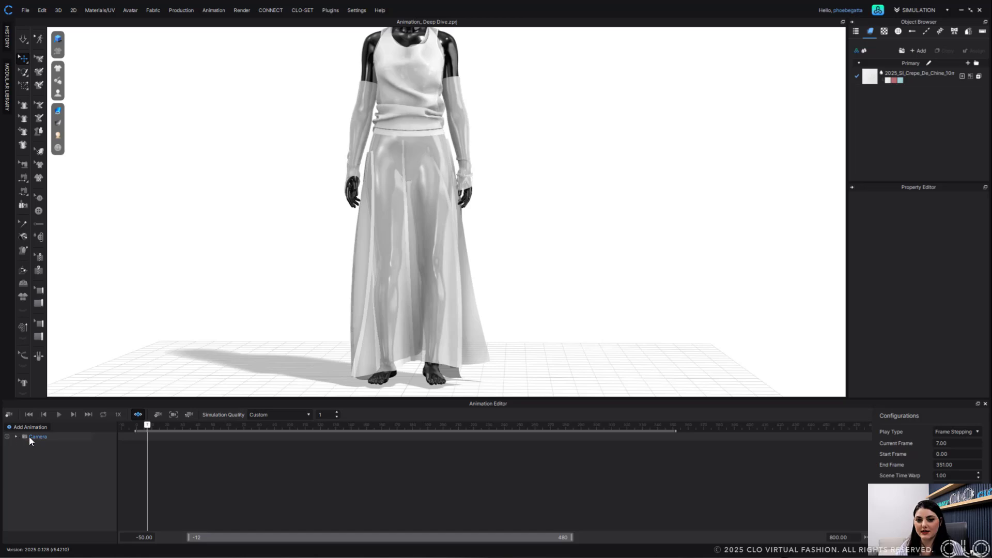
pyautogui.click(17, 437)
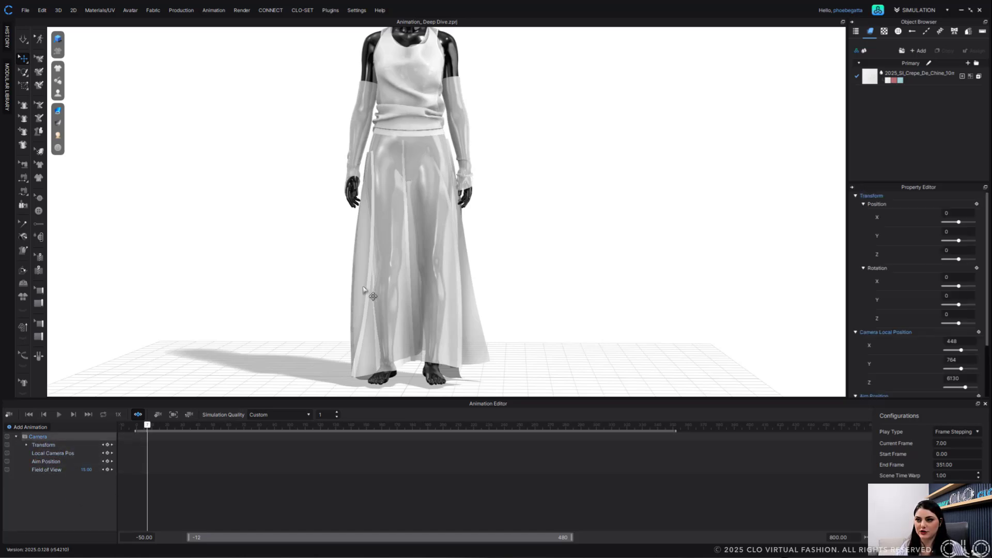
pyautogui.moveTo(469, 279)
pyautogui.mouseDown(button='middle')
pyautogui.moveTo(485, 300)
pyautogui.moveTo(486, 282)
pyautogui.mouseUp(button='middle')
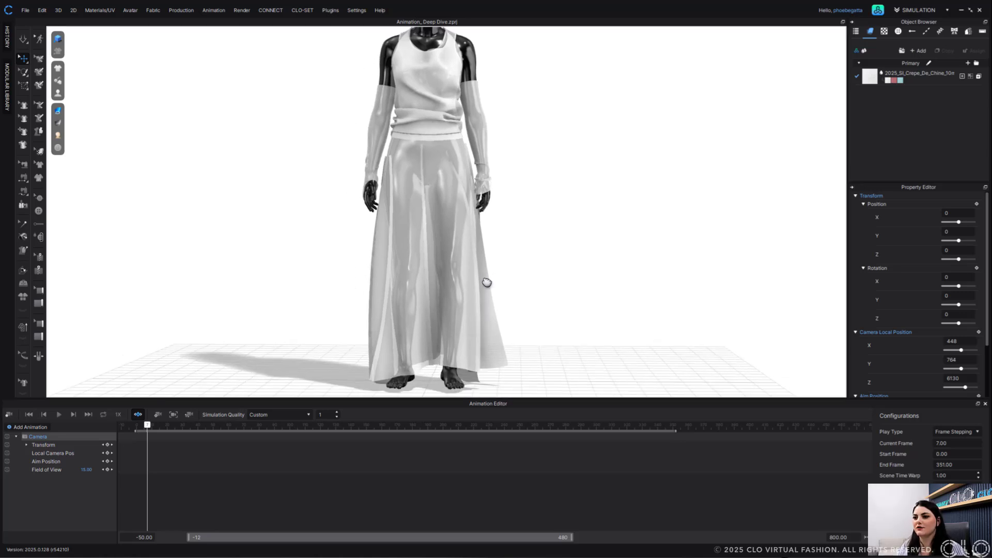
pyautogui.scroll(4, 486, 273)
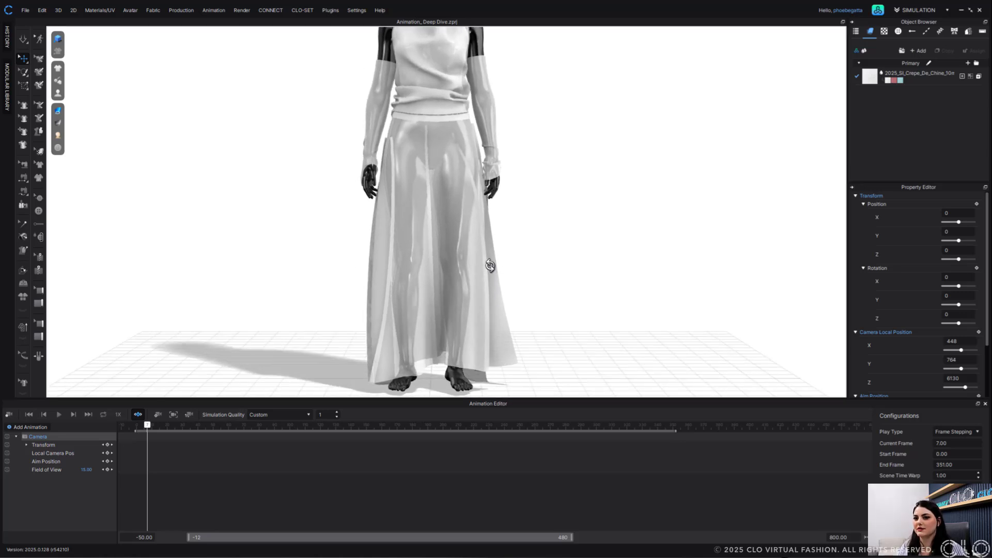
pyautogui.moveTo(496, 265); pyautogui.dragTo(498, 276, button='middle')
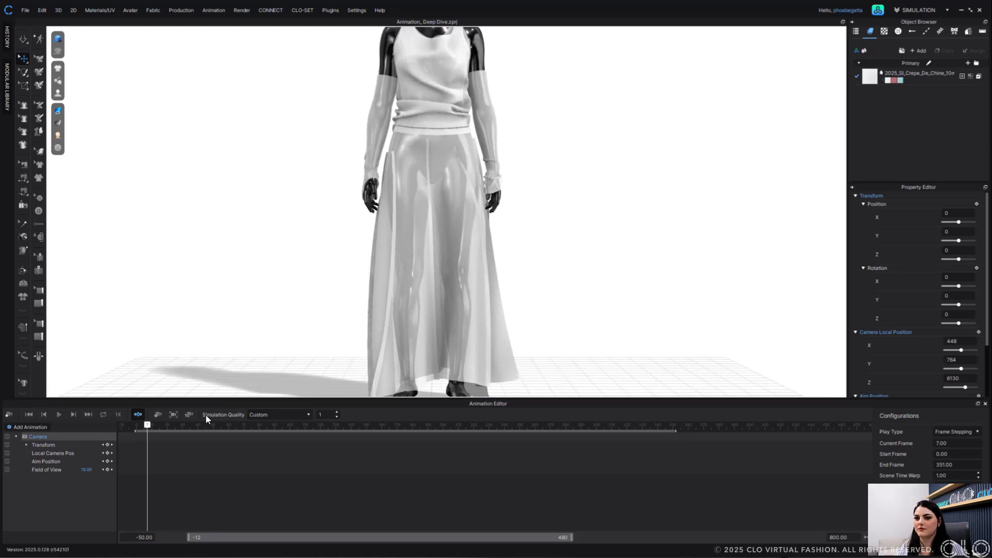
# Switch off the active timeline toggle, frame the front of the avatar, and keyframe all camera properties at frame -1
pyautogui.moveTo(148, 426); pyautogui.dragTo(136, 426)
pyautogui.click(138, 415)
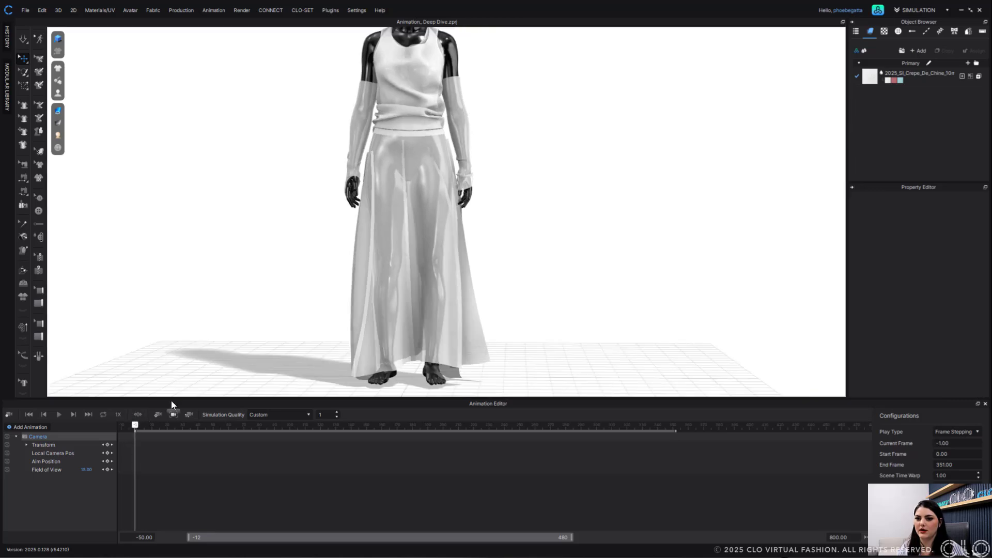
pyautogui.scroll(1, 487, 245)
pyautogui.moveTo(487, 244); pyautogui.dragTo(516, 246, button='middle')
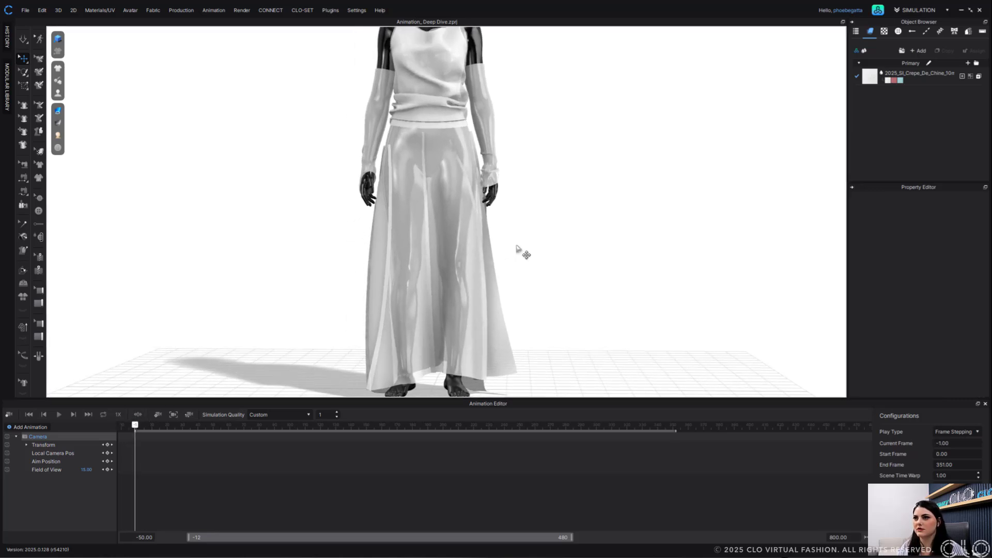
pyautogui.scroll(-1, 516, 248)
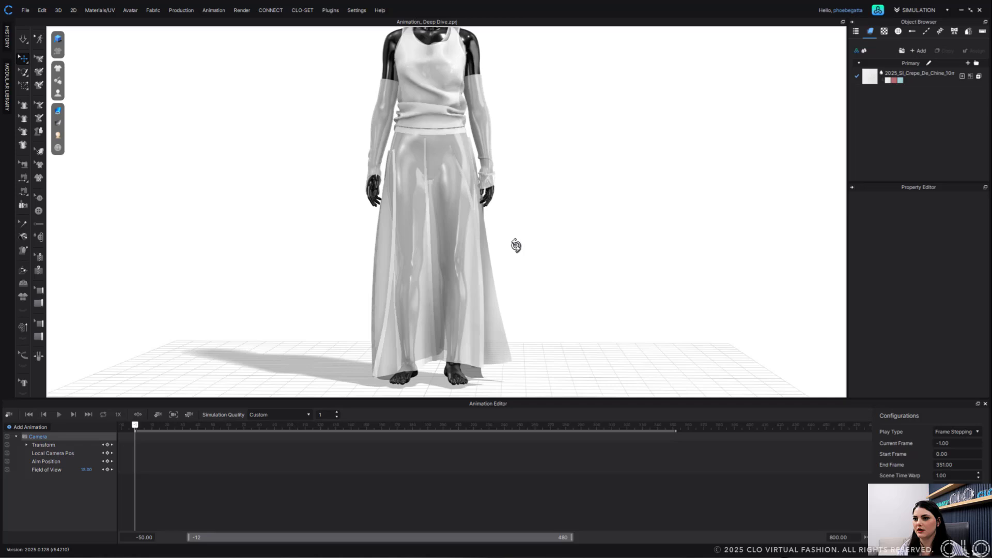
pyautogui.click(158, 414)
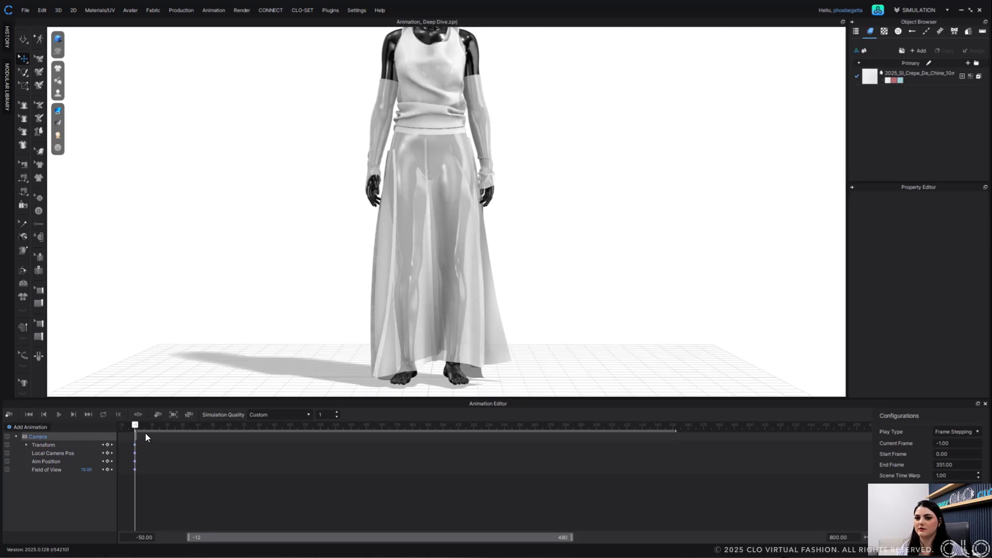
# At frame 48, orbit to an angled view of the avatar and keyframe all camera properties
pyautogui.moveTo(135, 429); pyautogui.dragTo(210, 430)
pyautogui.moveTo(410, 308); pyautogui.dragTo(439, 295, button='right')
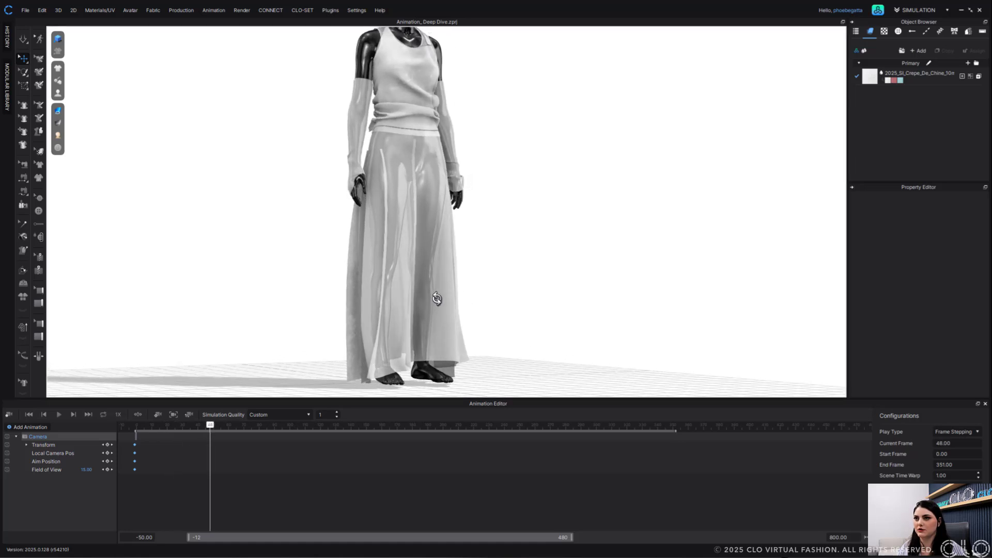
pyautogui.click(157, 416)
# At frame 86, orbit around to the opposite angled view of the avatar and keyframe all camera properties
pyautogui.moveTo(211, 425); pyautogui.dragTo(268, 425)
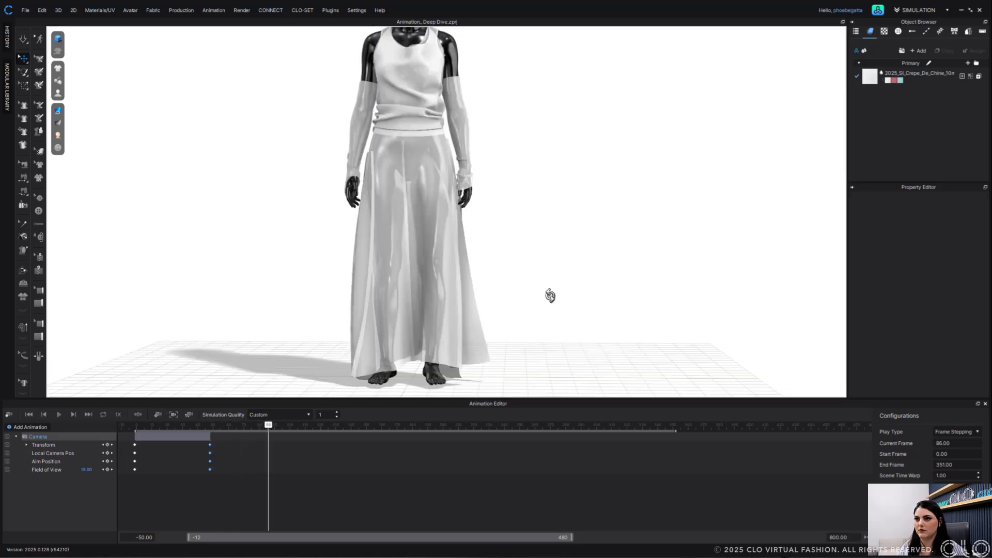
pyautogui.moveTo(549, 292); pyautogui.dragTo(507, 294, button='right')
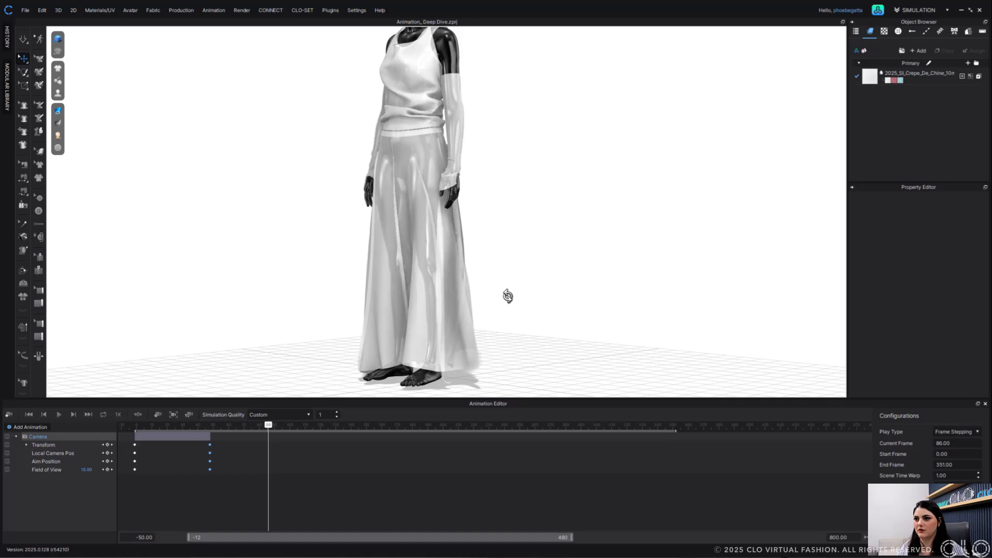
pyautogui.click(155, 415)
# At frame 134, frame the avatar from the front at a greater distance and keyframe all camera properties
pyautogui.moveTo(268, 424); pyautogui.dragTo(342, 424)
pyautogui.moveTo(403, 347); pyautogui.dragTo(458, 350, button='right')
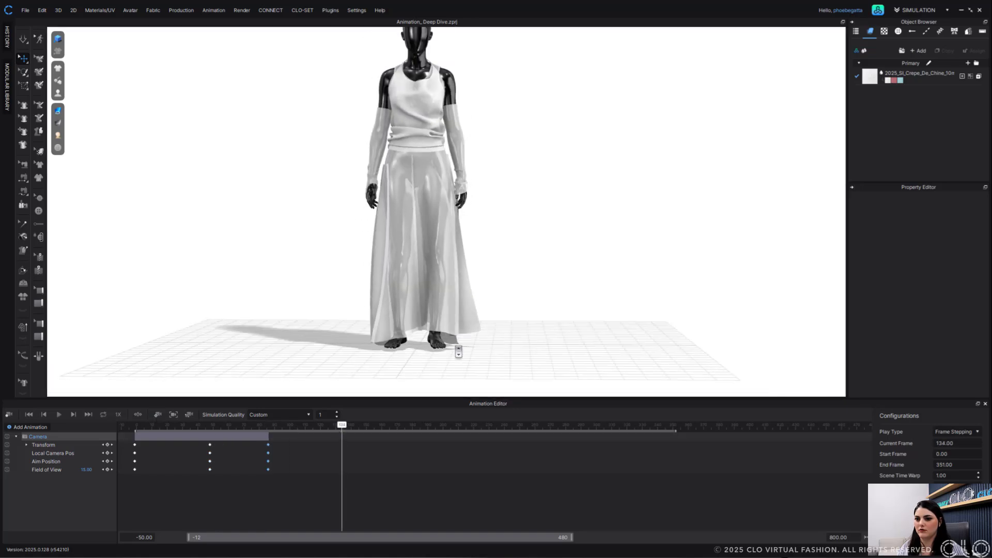
pyautogui.scroll(2, 458, 350)
pyautogui.click(157, 414)
# At frame 180, tilt to a raised front view of the full avatar and keyframe all camera properties
pyautogui.moveTo(342, 424); pyautogui.dragTo(412, 424)
pyautogui.click(103, 444)
pyautogui.click(59, 414)
pyautogui.click(29, 414)
pyautogui.click(60, 415)
pyautogui.click(60, 415)
pyautogui.moveTo(430, 349); pyautogui.dragTo(434, 369, button='right')
pyautogui.click(159, 415)
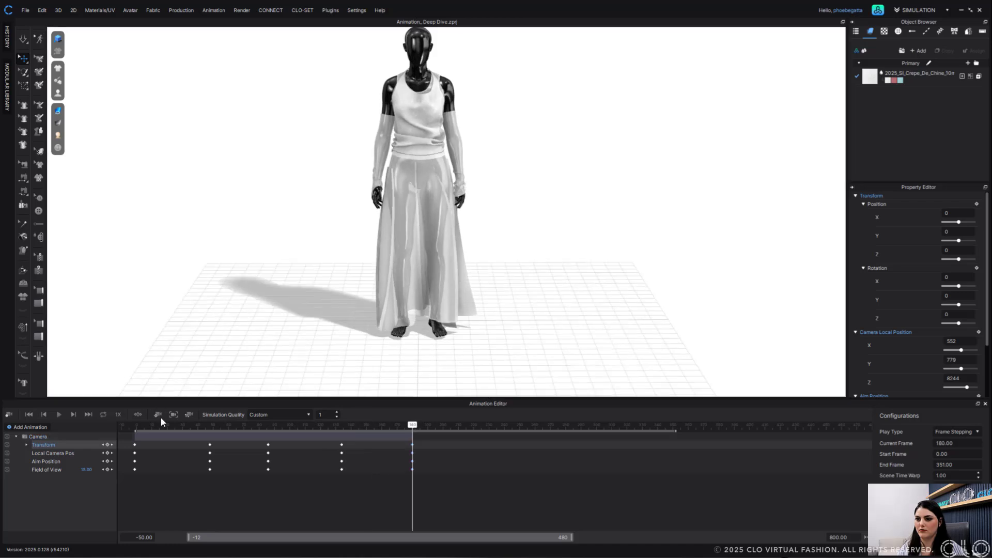
pyautogui.click(216, 483)
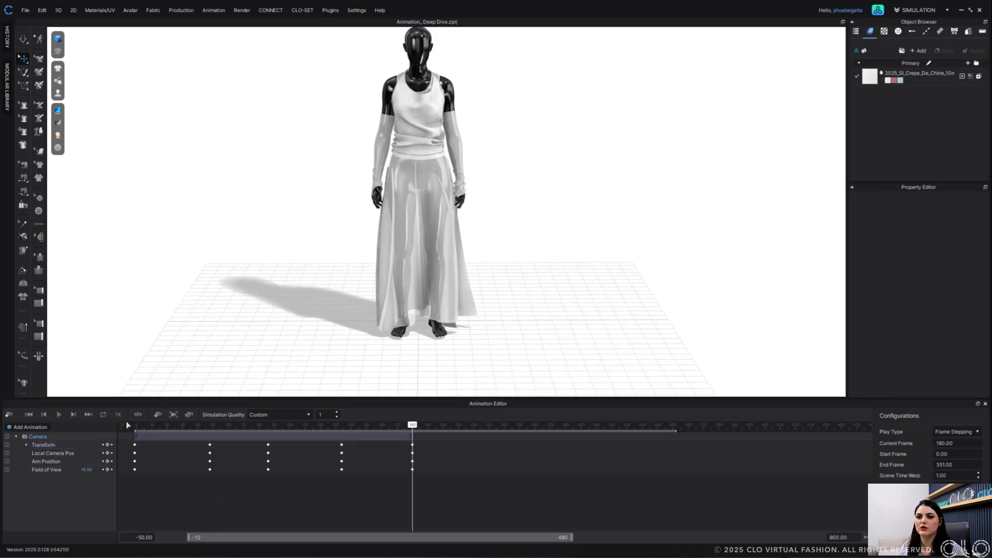
# Play the camera animation from frame -4 through its last keyframe and stop the playback
pyautogui.click(131, 425)
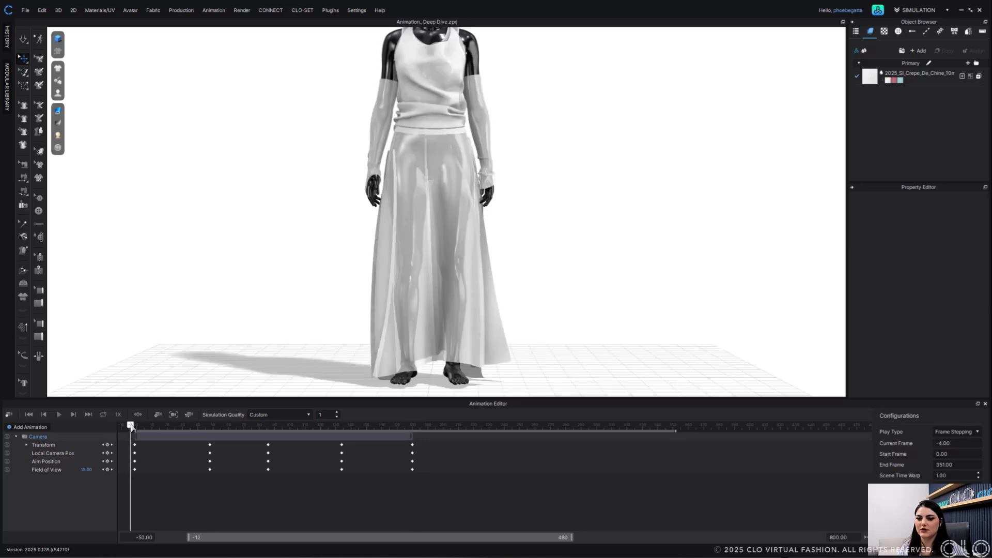
pyautogui.click(59, 415)
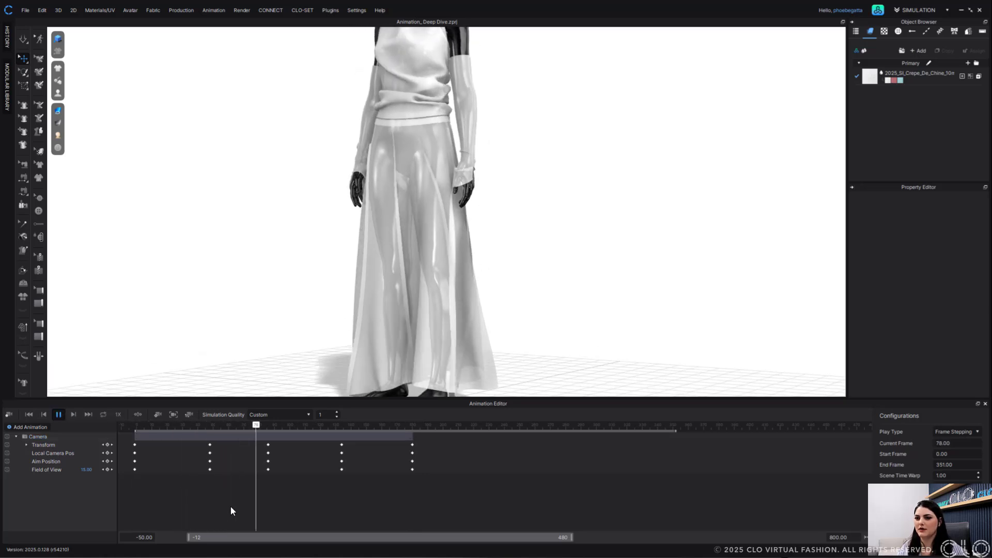
pyautogui.click(60, 415)
# Try copying the camera keys at frame 48 to frame 193, and undo the paste
pyautogui.moveTo(222, 488); pyautogui.dragTo(202, 440)
pyautogui.rightClick(208, 444)
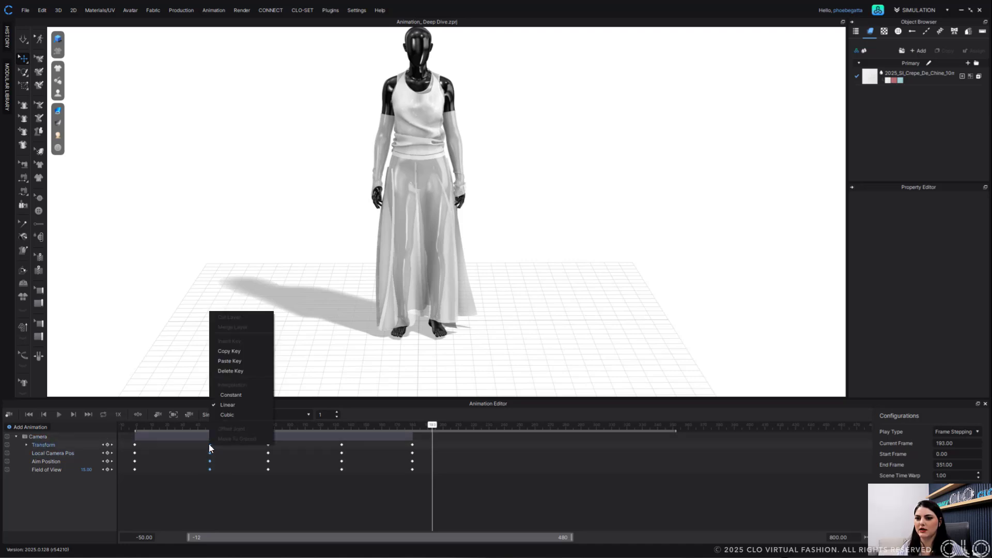
pyautogui.click(247, 353)
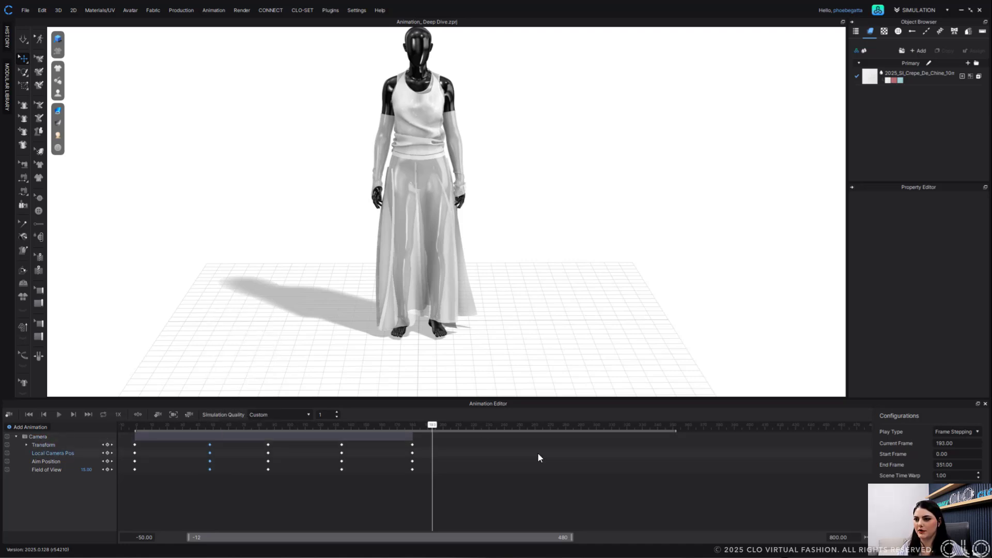
pyautogui.click(482, 438)
pyautogui.rightClick(484, 431)
pyautogui.click(502, 356)
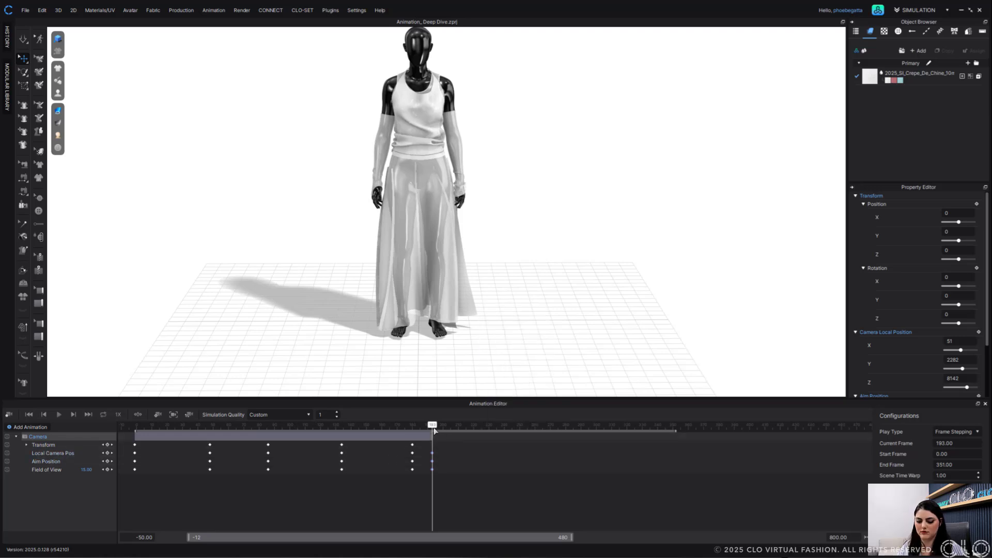
pyautogui.hotkey('ctrl', 'z')
# Copy all the camera keys at frame 48 and paste them at frame 223
pyautogui.moveTo(433, 428); pyautogui.dragTo(478, 428)
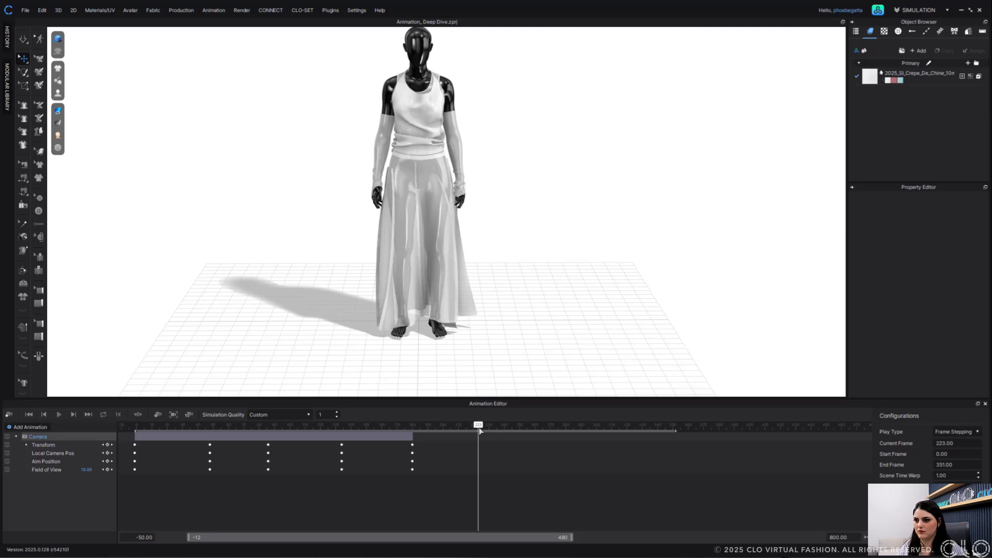
pyautogui.rightClick(479, 427)
pyautogui.click(462, 446)
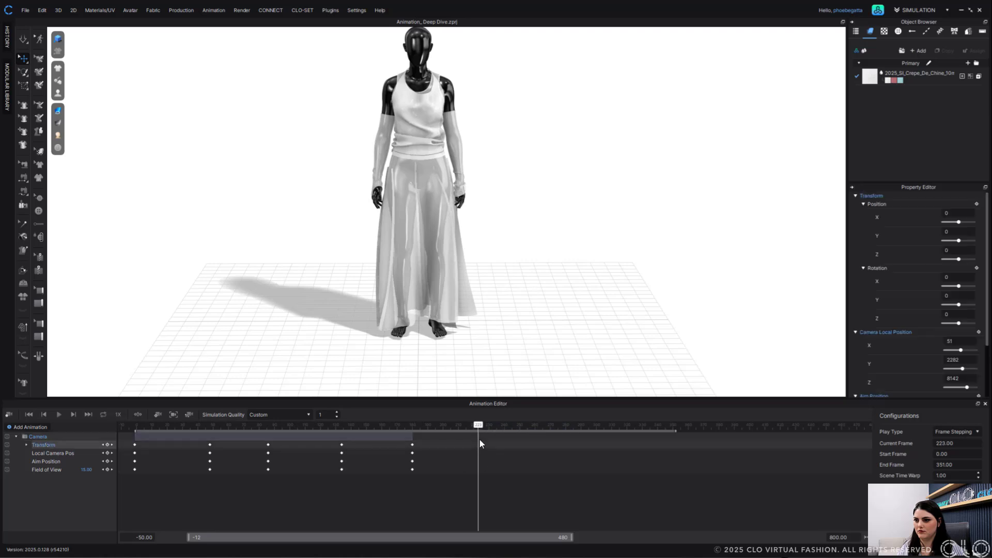
pyautogui.click(478, 443)
pyautogui.rightClick(479, 442)
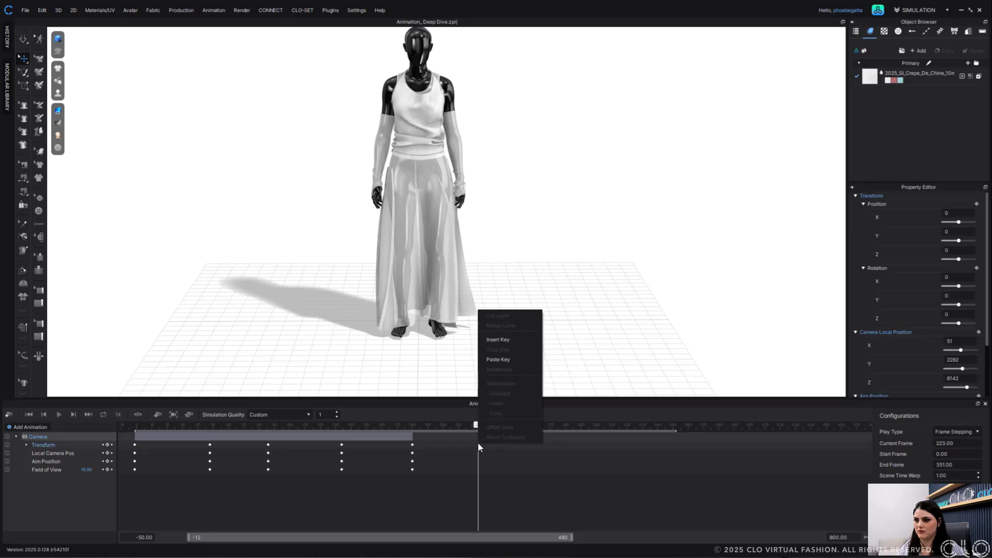
pyautogui.click(209, 444)
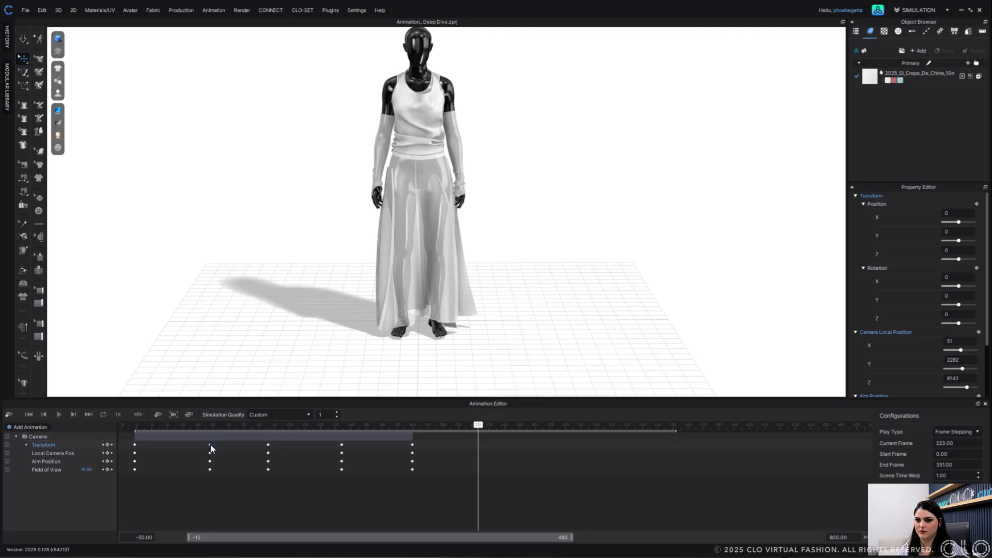
pyautogui.click(222, 497)
pyautogui.click(205, 444)
pyautogui.rightClick(209, 445)
pyautogui.click(243, 352)
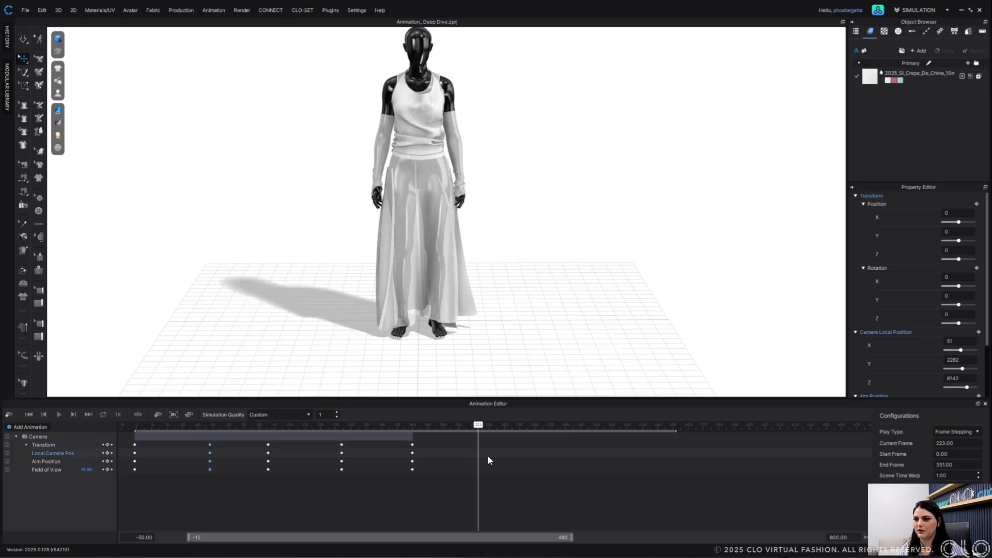
pyautogui.rightClick(477, 442)
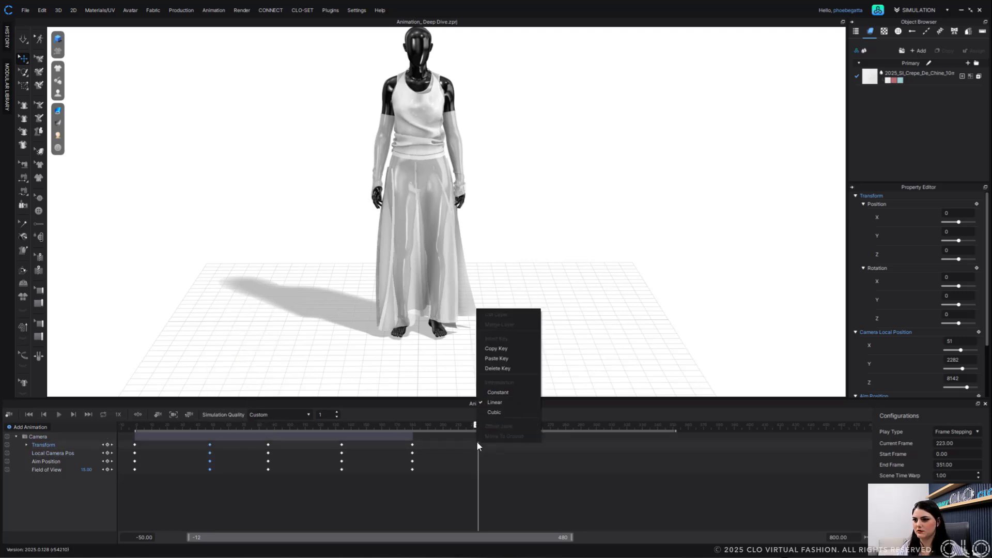
pyautogui.click(503, 358)
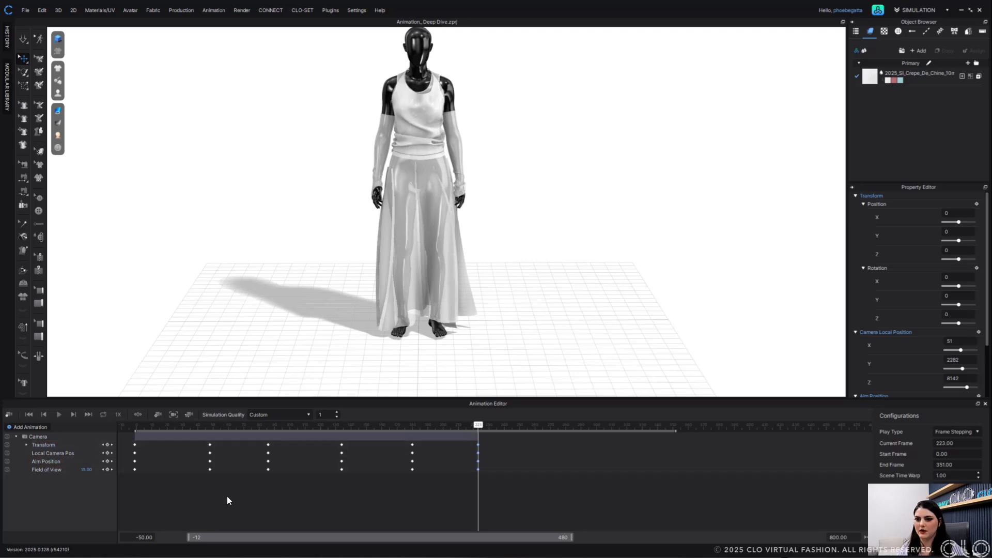
# Delete the Transform, Local Camera Pos, Aim Position and Field of View keys at frame 48
pyautogui.moveTo(225, 493); pyautogui.dragTo(209, 443)
pyautogui.rightClick(210, 443)
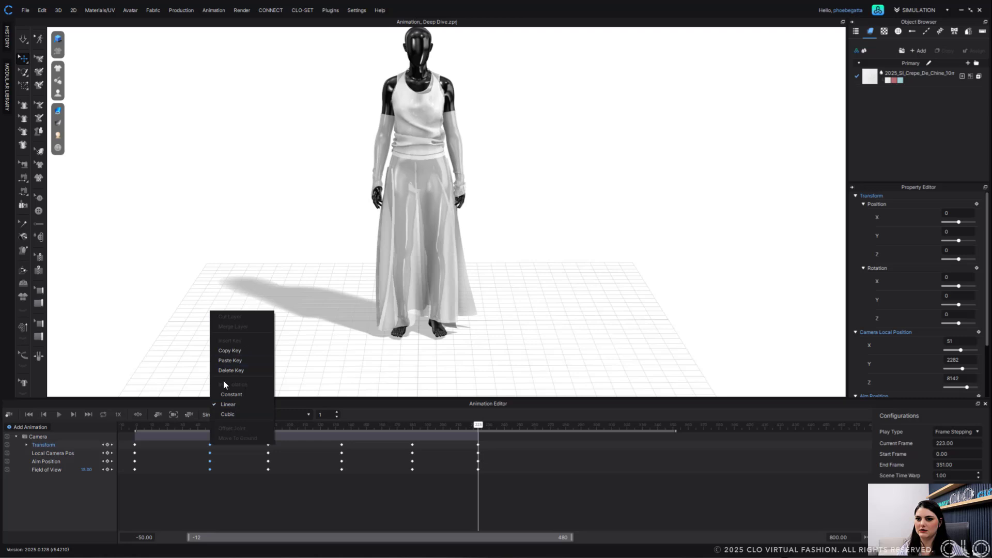
pyautogui.click(209, 445)
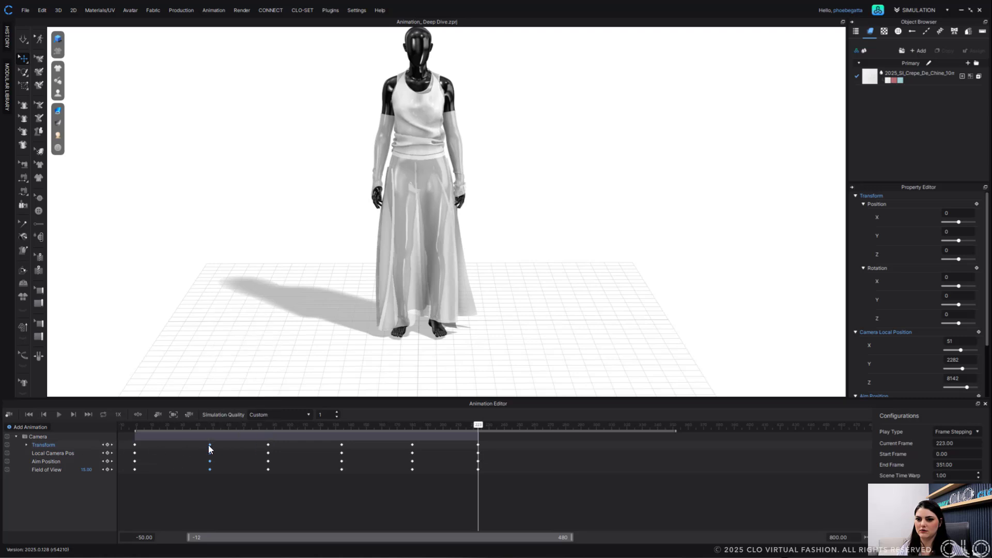
pyautogui.rightClick(209, 445)
pyautogui.click(211, 446)
pyautogui.rightClick(210, 470)
pyautogui.click(246, 397)
pyautogui.rightClick(210, 458)
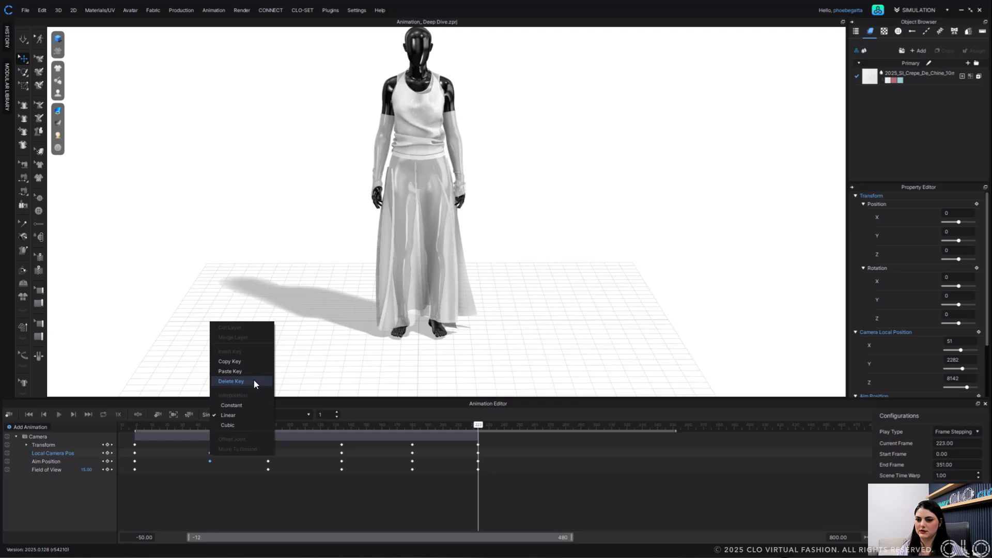
pyautogui.click(253, 379)
# Play the revised camera animation from frame -2 past its last keyframe and stop the playback
pyautogui.click(133, 426)
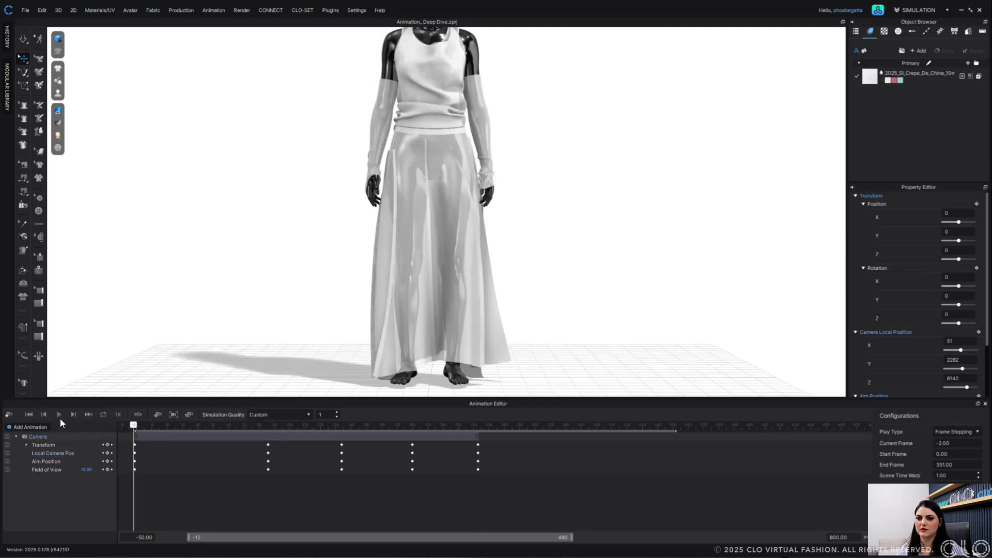
pyautogui.click(59, 414)
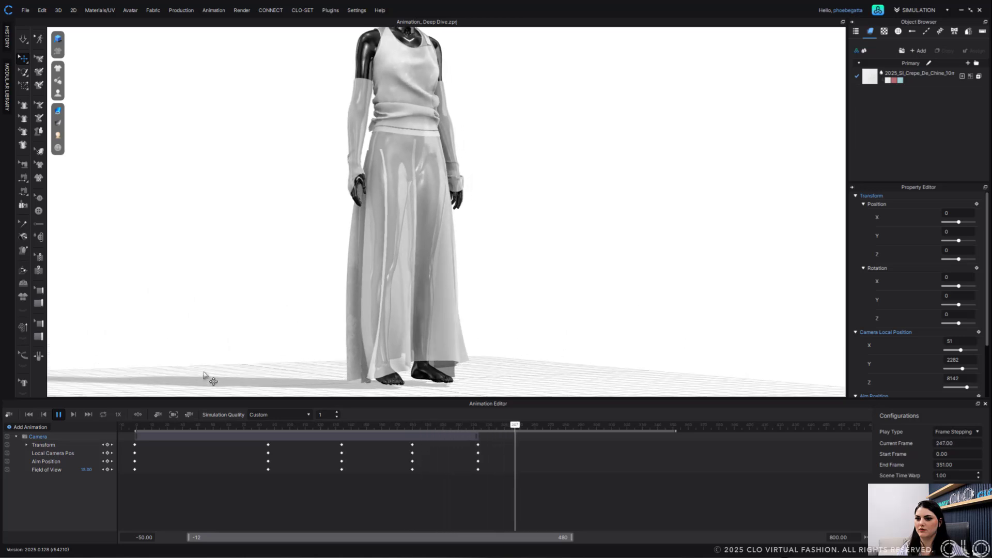
pyautogui.click(58, 414)
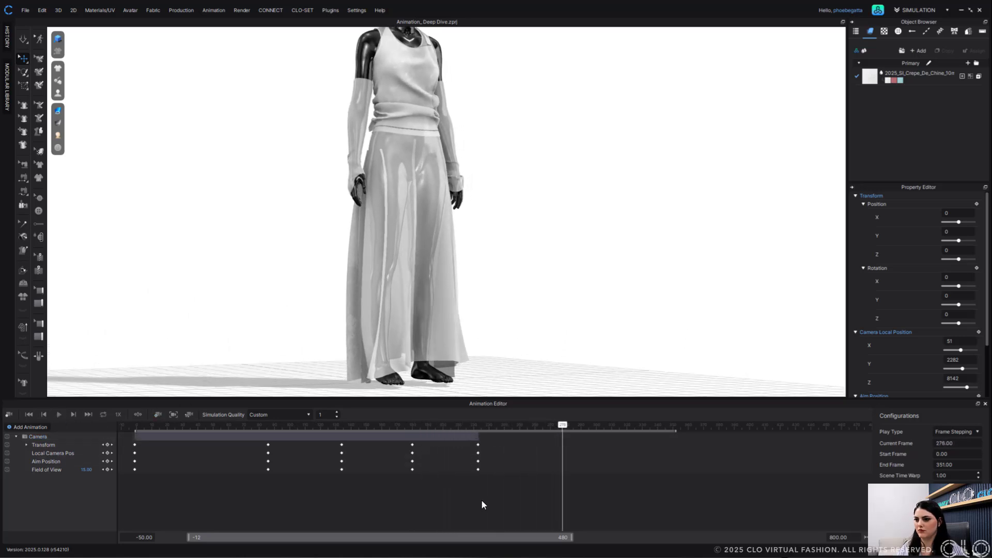
# Delete all the camera keys at frame 223 and add a Transform keyframe at frame 302
pyautogui.moveTo(482, 502); pyautogui.dragTo(461, 439)
pyautogui.rightClick(479, 446)
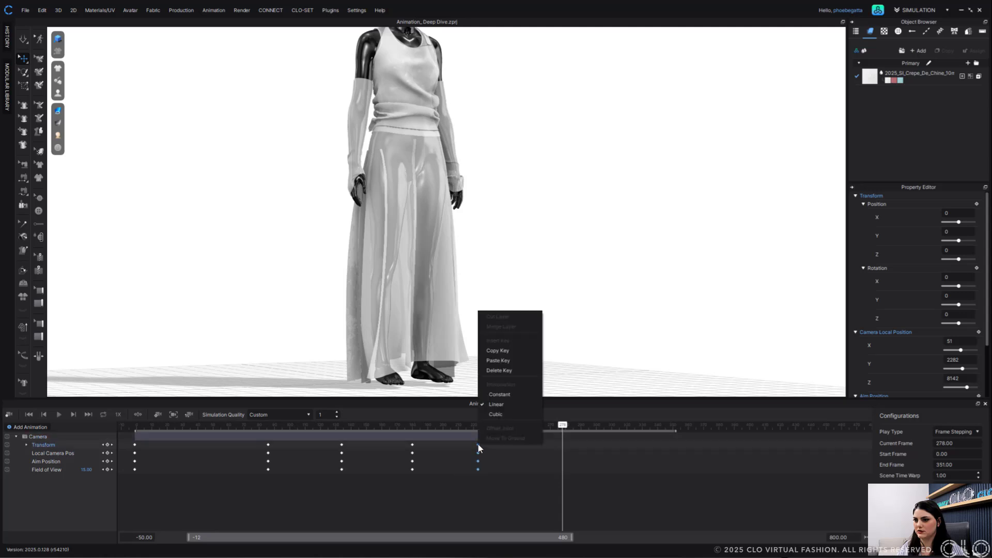
pyautogui.click(510, 370)
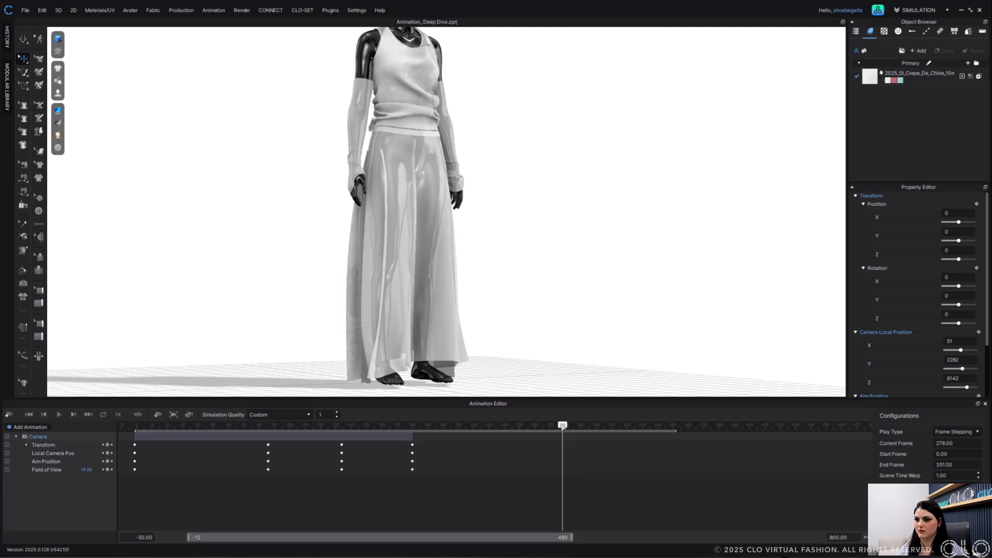
pyautogui.moveTo(563, 425); pyautogui.dragTo(600, 432)
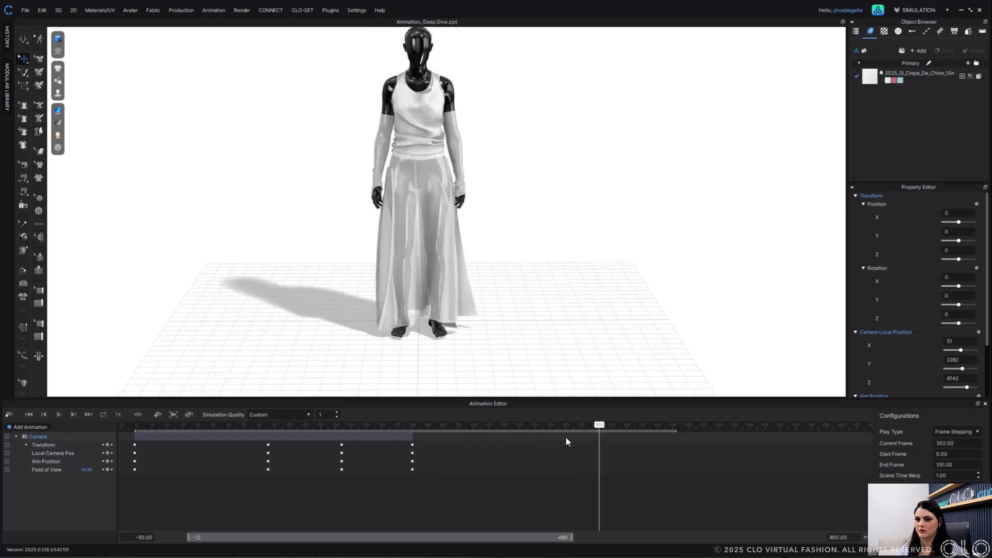
pyautogui.click(107, 444)
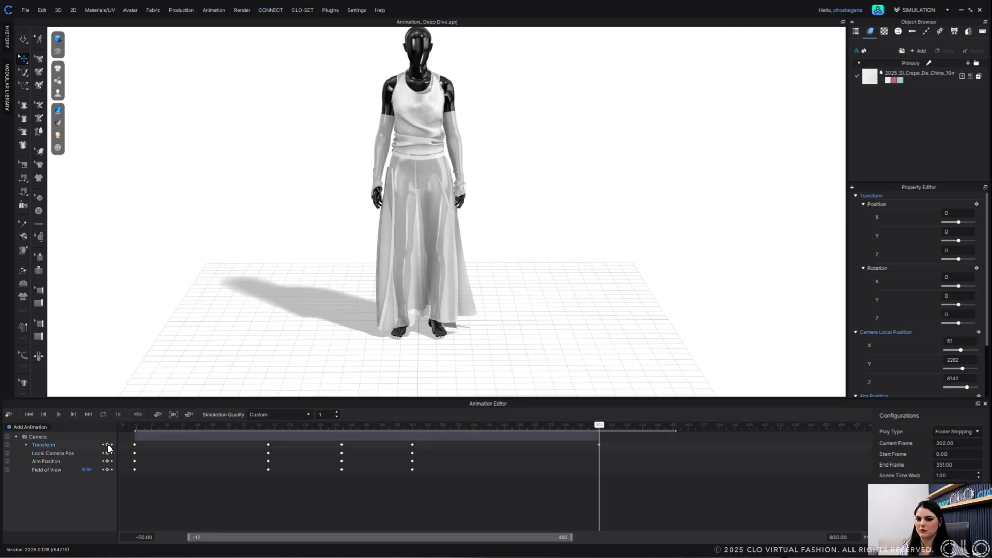
# Play the camera animation from frame -1 to review the extended layer, and stop the playback
pyautogui.click(136, 424)
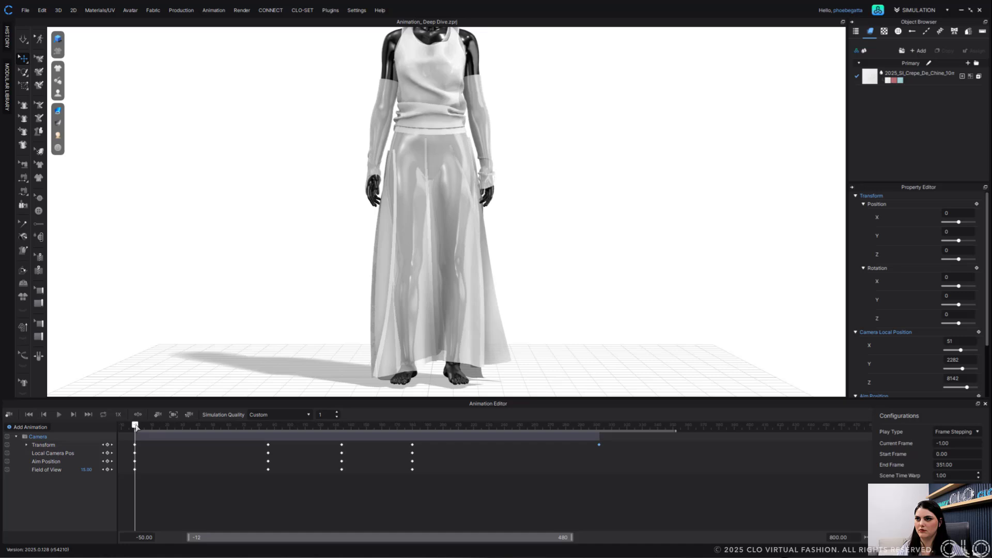
pyautogui.moveTo(135, 427)
pyautogui.mouseDown()
pyautogui.moveTo(271, 429)
pyautogui.moveTo(116, 435)
pyautogui.moveTo(135, 433)
pyautogui.mouseUp()
pyautogui.click(135, 444)
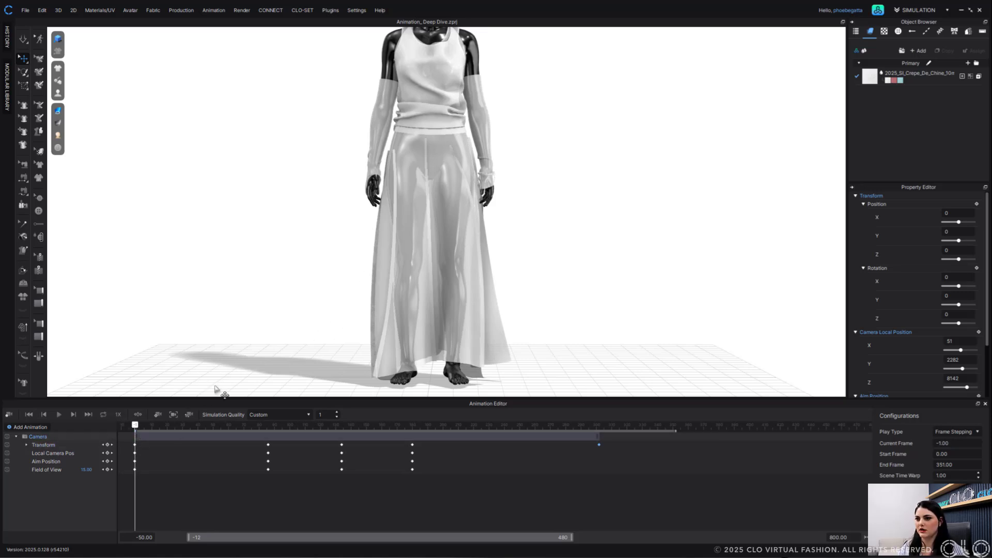
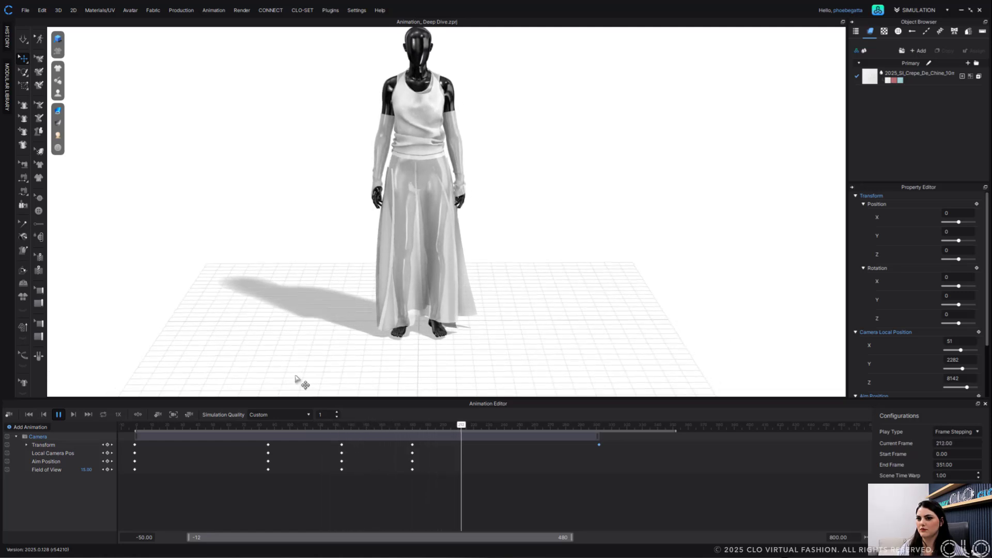
pyautogui.click(59, 415)
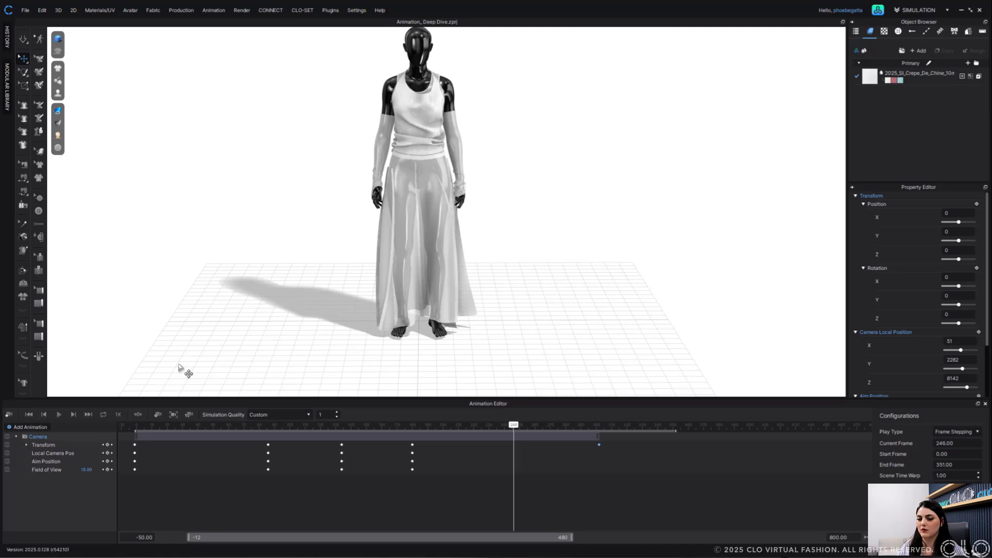
# Delete the Camera animation layer and add an Avatar animation layer for FV2.1_Mannequin
pyautogui.rightClick(30, 435)
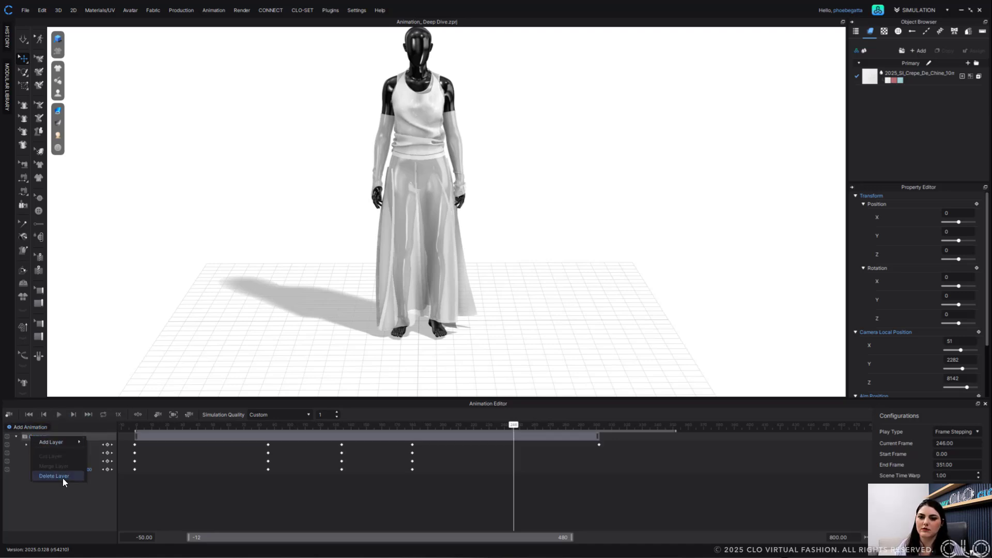
pyautogui.click(53, 476)
pyautogui.click(31, 427)
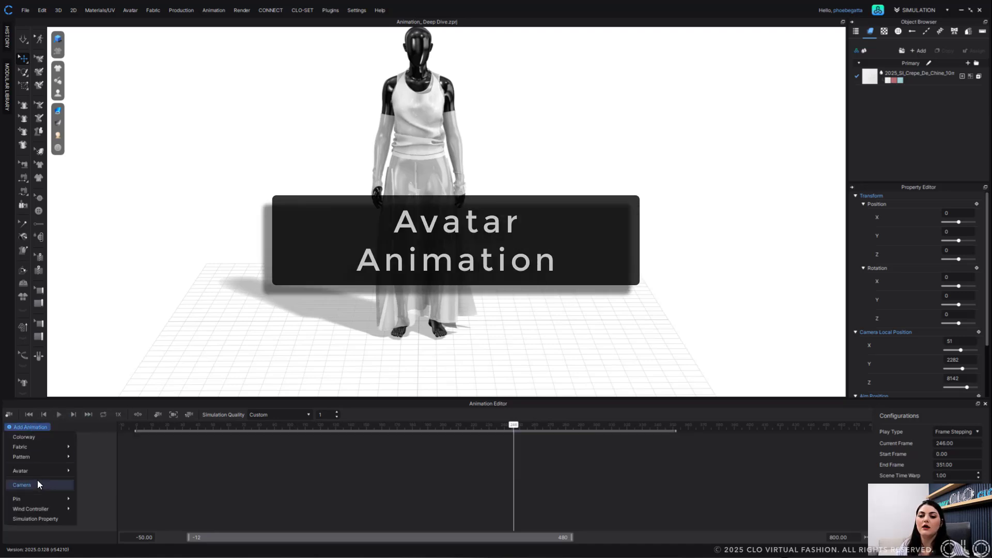
pyautogui.moveTo(44, 472)
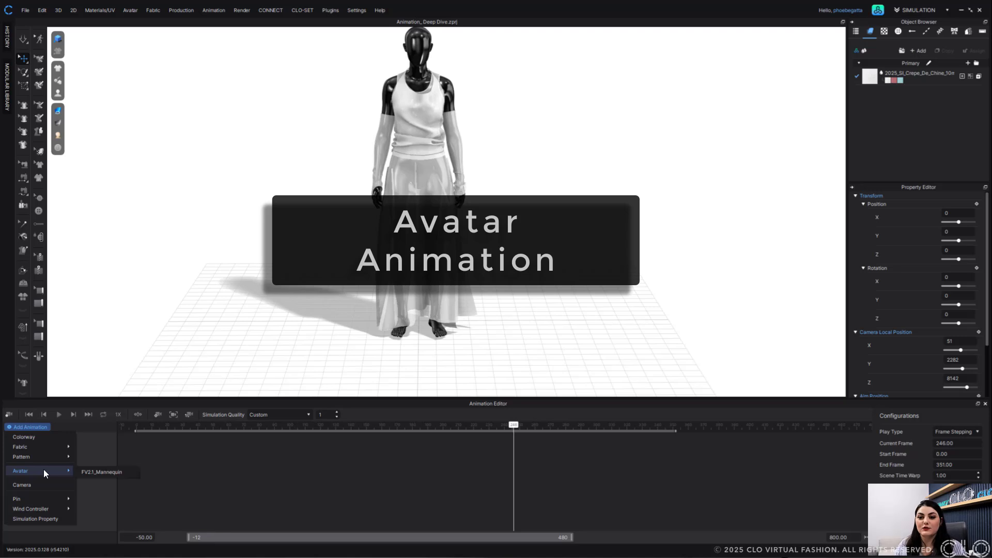
pyautogui.click(98, 472)
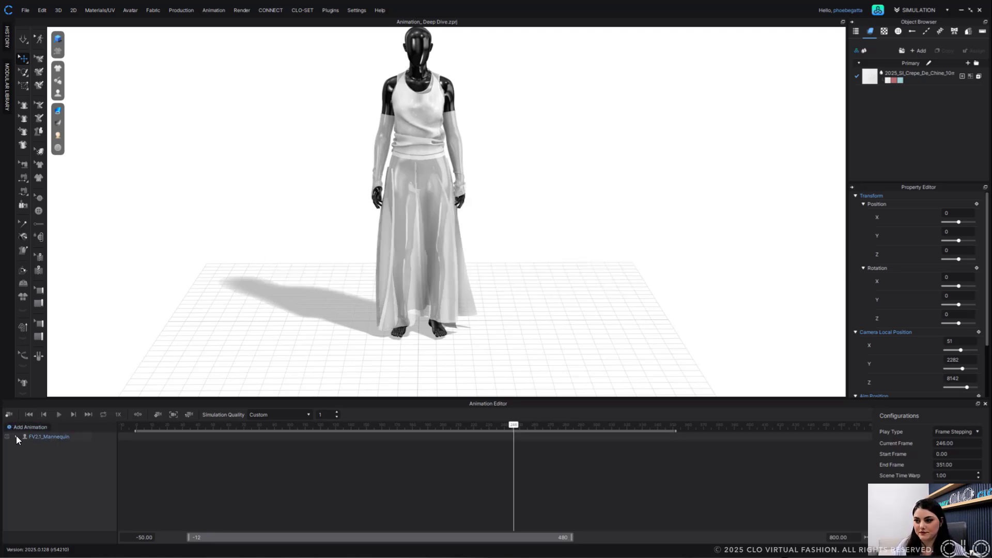
# Enable automatic keyframing and expand the FV2.1_Mannequin layer down to its list of individual joints
pyautogui.click(159, 427)
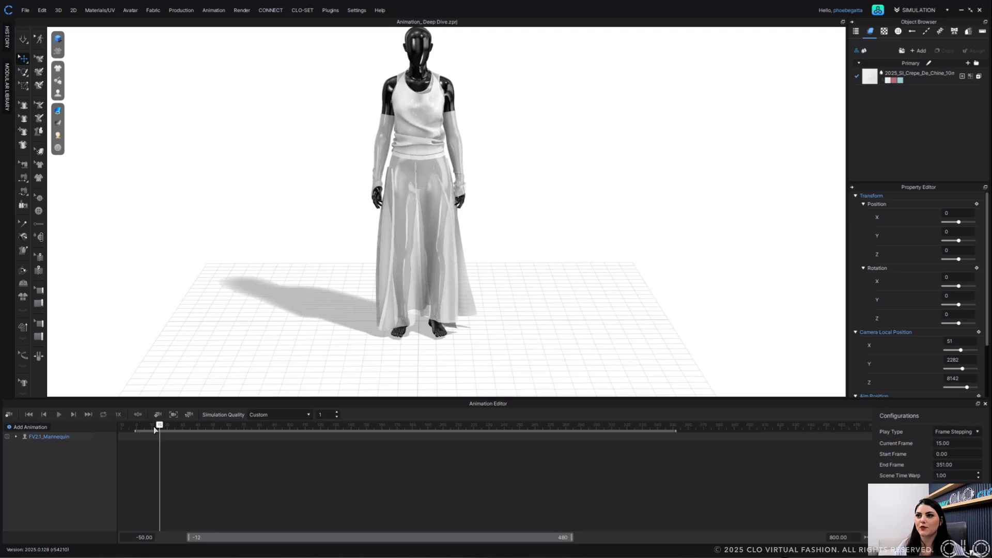
pyautogui.click(15, 438)
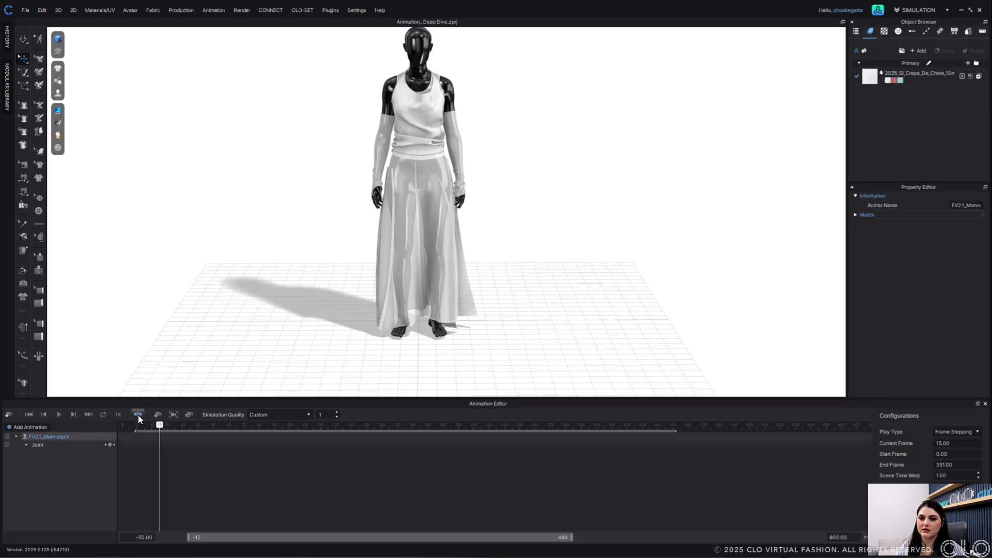
pyautogui.click(138, 415)
pyautogui.click(61, 446)
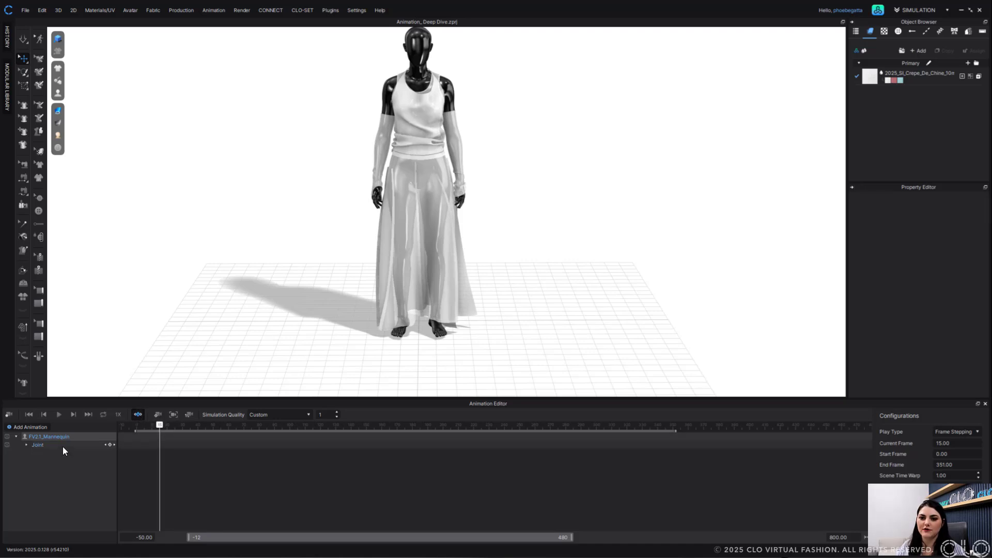
pyautogui.click(27, 444)
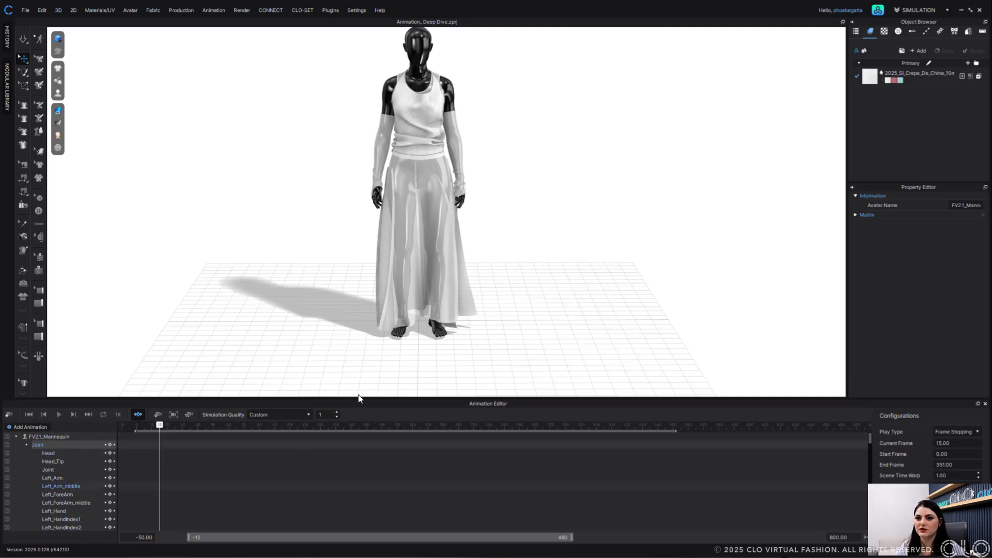
# Set the current frame to 17 and display the avatar's joints in the 3D view
pyautogui.scroll(5, 433, 234)
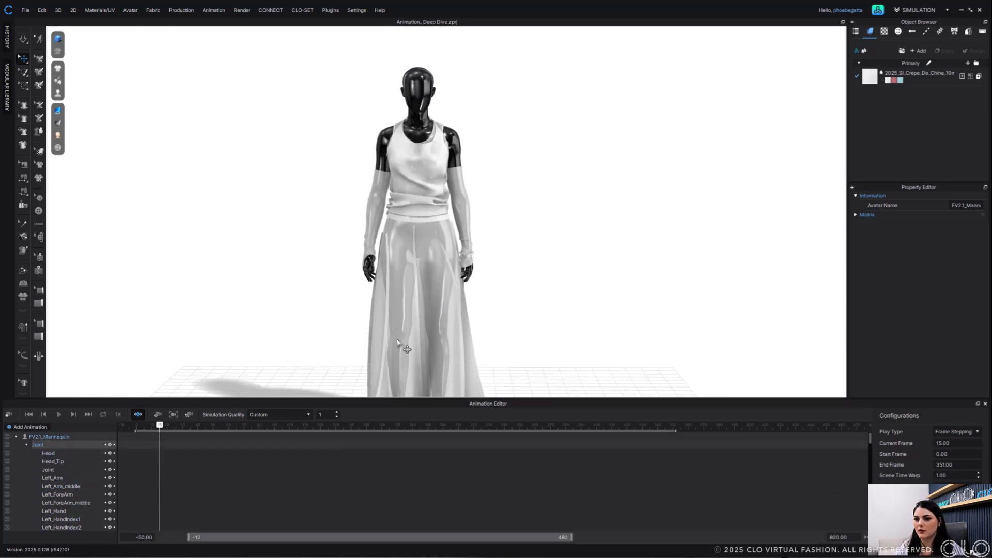
pyautogui.moveTo(160, 426)
pyautogui.mouseDown()
pyautogui.moveTo(175, 427)
pyautogui.moveTo(148, 428)
pyautogui.moveTo(163, 428)
pyautogui.mouseUp()
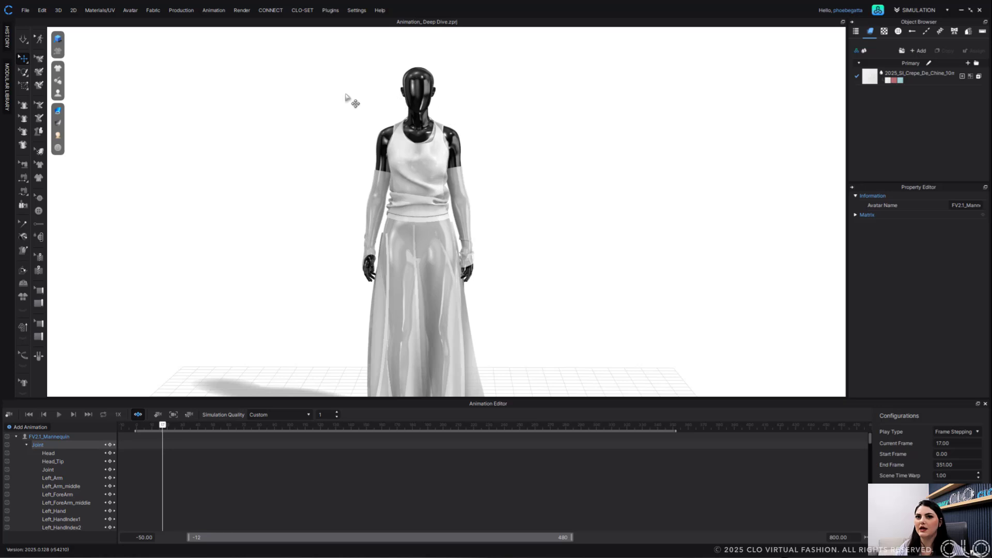
pyautogui.moveTo(71, 104)
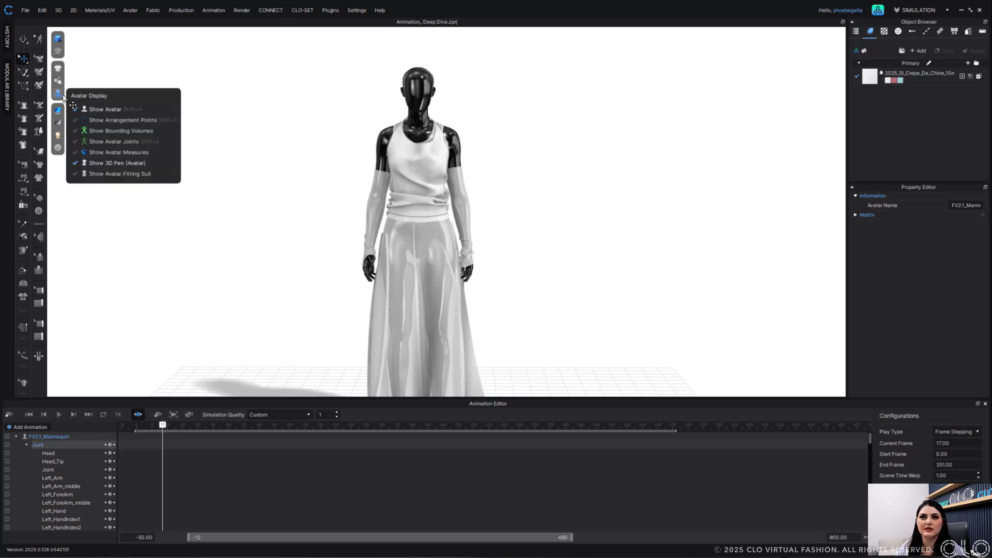
pyautogui.click(113, 143)
pyautogui.hotkey('shift', 'x')
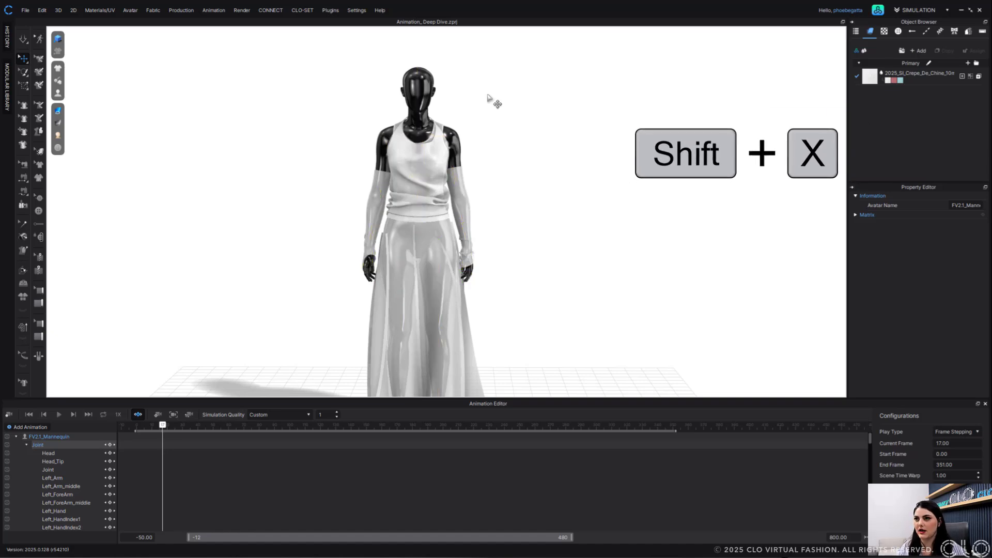
pyautogui.hotkey('shift', 'x')
pyautogui.scroll(5, 425, 111)
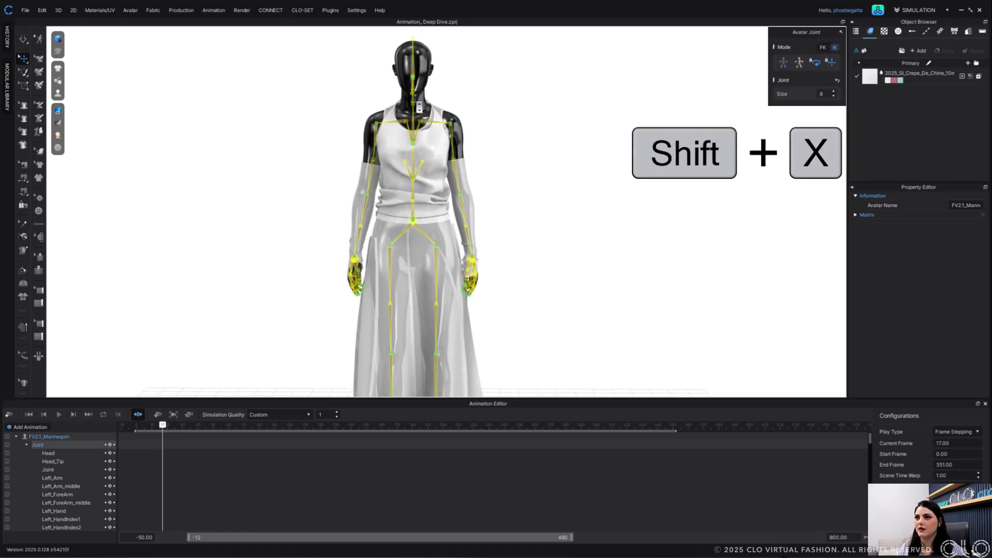
pyautogui.moveTo(444, 199); pyautogui.dragTo(510, 181, button='right')
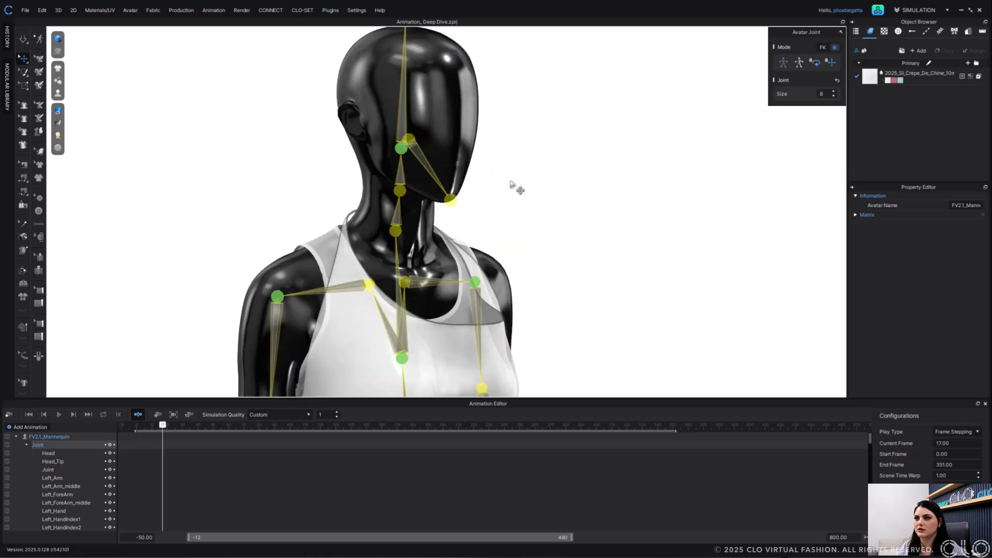
# Pose the Head joint by turning it sideways at frame 17 and tilting it at frame 27
pyautogui.click(399, 150)
pyautogui.moveTo(437, 173); pyautogui.dragTo(410, 173, button='right')
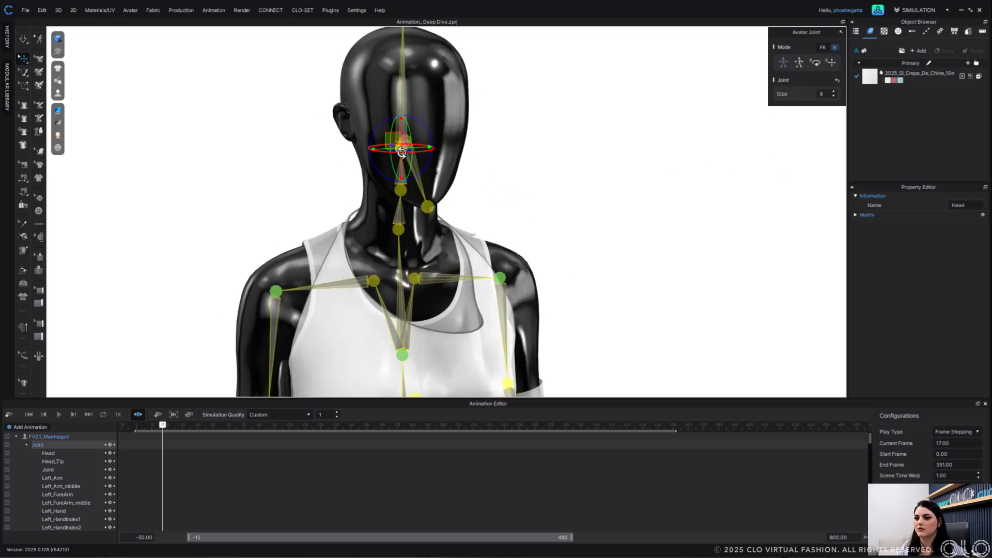
pyautogui.moveTo(404, 153); pyautogui.dragTo(433, 156)
pyautogui.moveTo(165, 426)
pyautogui.mouseDown()
pyautogui.moveTo(215, 426)
pyautogui.moveTo(178, 427)
pyautogui.mouseUp()
pyautogui.scroll(-2, 579, 238)
pyautogui.moveTo(587, 235); pyautogui.dragTo(553, 234, button='right')
pyautogui.moveTo(444, 171); pyautogui.dragTo(447, 177)
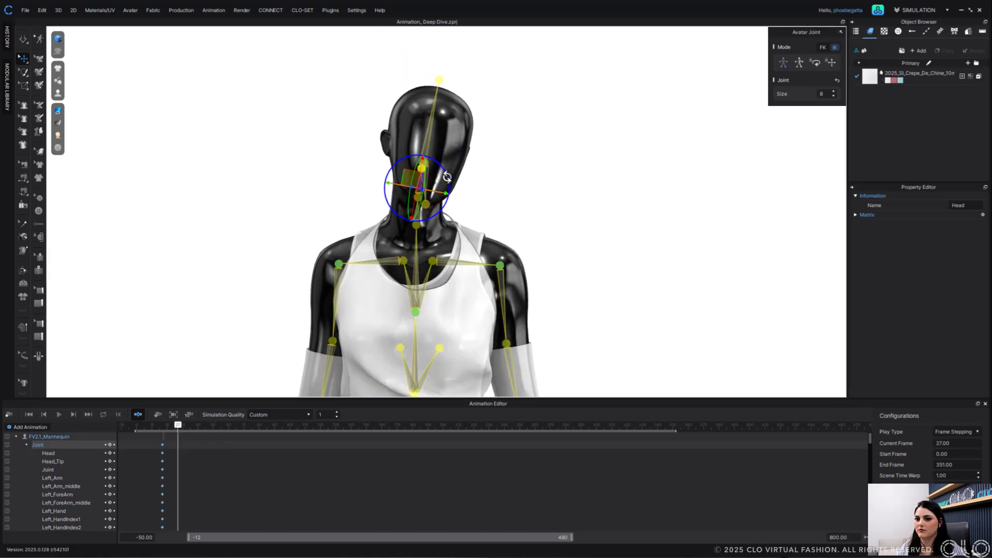
# Start the garment simulation and rotate the Head joint back upright at frame 38
pyautogui.moveTo(178, 426); pyautogui.dragTo(194, 427)
pyautogui.scroll(-3, 533, 168)
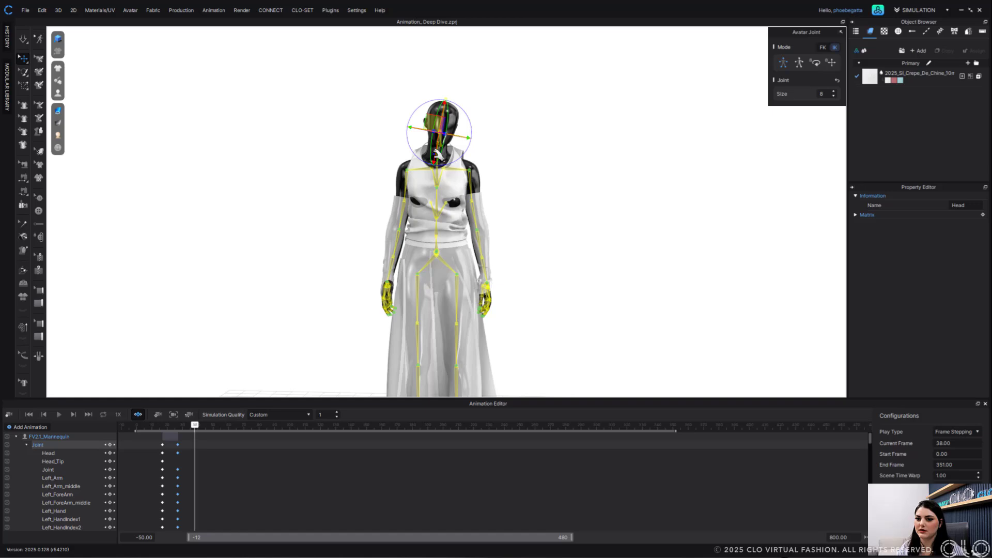
pyautogui.press('space')
pyautogui.scroll(3, 469, 225)
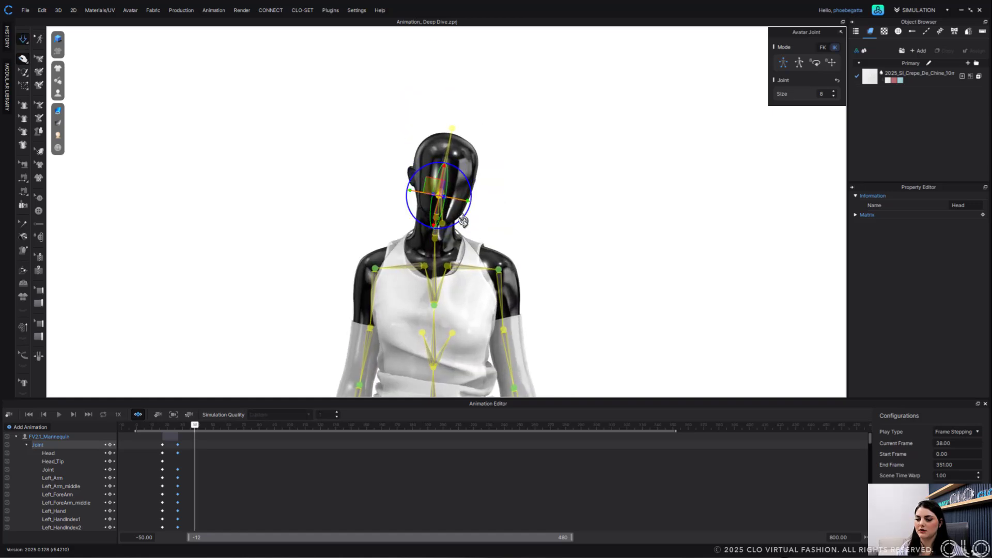
pyautogui.moveTo(467, 177); pyautogui.dragTo(460, 172)
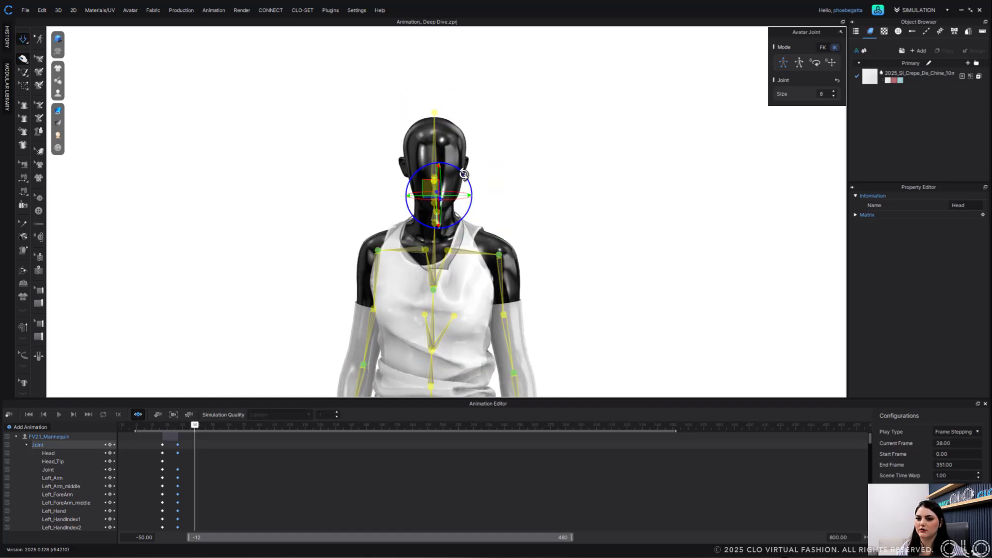
# Turn the Head joint to the opposite side at frame 61 and tilt it at a keyframe between frames 61 and 104
pyautogui.moveTo(195, 426); pyautogui.dragTo(230, 428)
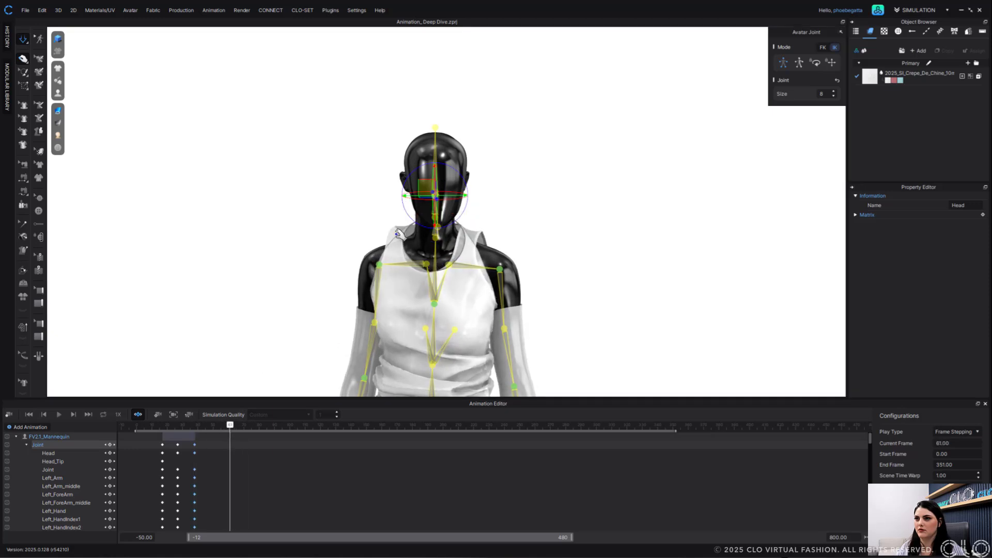
pyautogui.moveTo(453, 199); pyautogui.dragTo(437, 202)
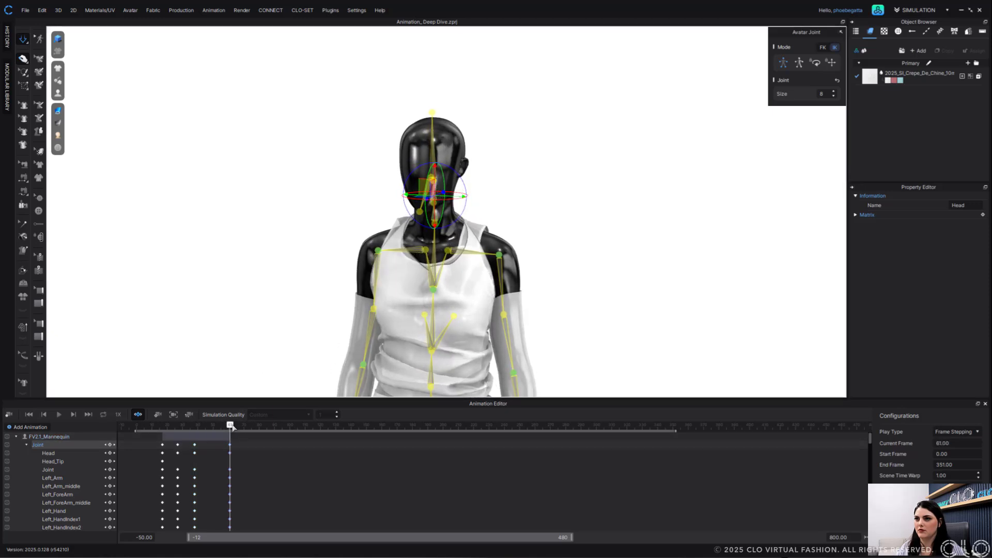
pyautogui.moveTo(230, 427); pyautogui.dragTo(265, 426)
pyautogui.moveTo(424, 166); pyautogui.dragTo(418, 168)
# Rotate the Head joint slightly further to the same side at frame 104
pyautogui.moveTo(265, 425); pyautogui.dragTo(297, 429)
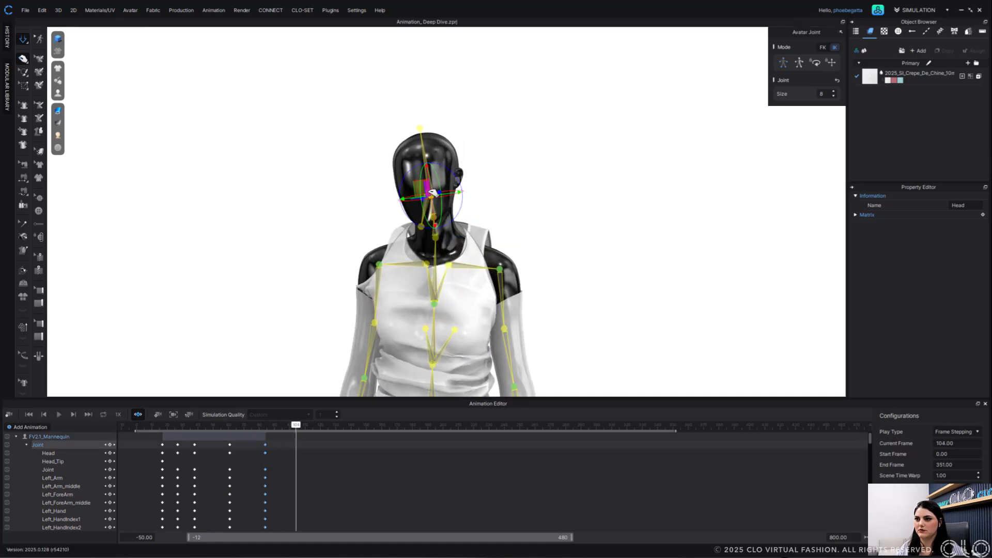
pyautogui.moveTo(432, 195); pyautogui.dragTo(451, 226, button='right')
pyautogui.moveTo(443, 207); pyautogui.dragTo(433, 207)
pyautogui.moveTo(439, 219); pyautogui.dragTo(426, 193, button='right')
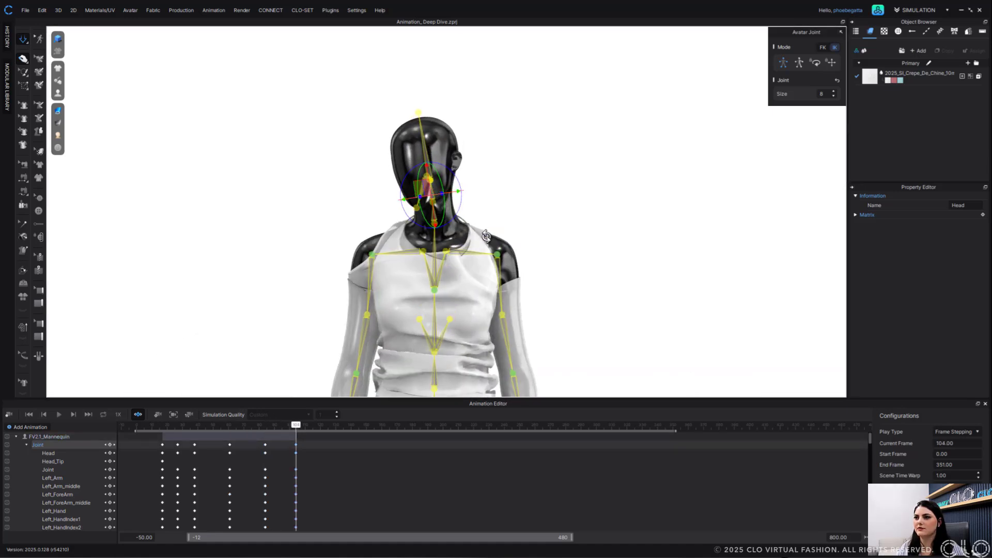
# Turn the Head joint back toward the front at frame 124
pyautogui.moveTo(296, 425); pyautogui.dragTo(327, 426)
pyautogui.scroll(-5, 478, 320)
pyautogui.moveTo(477, 319); pyautogui.dragTo(486, 345, button='right')
pyautogui.scroll(4, 476, 206)
pyautogui.moveTo(474, 243); pyautogui.dragTo(457, 223, button='right')
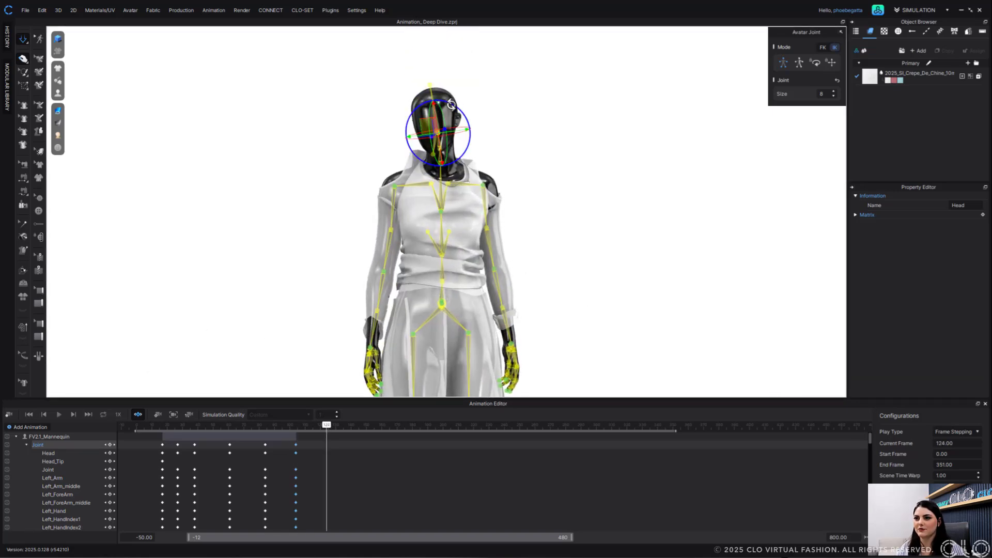
pyautogui.moveTo(444, 134); pyautogui.dragTo(465, 132)
# Play the avatar's head animation and stop the playback at frame 147
pyautogui.click(58, 415)
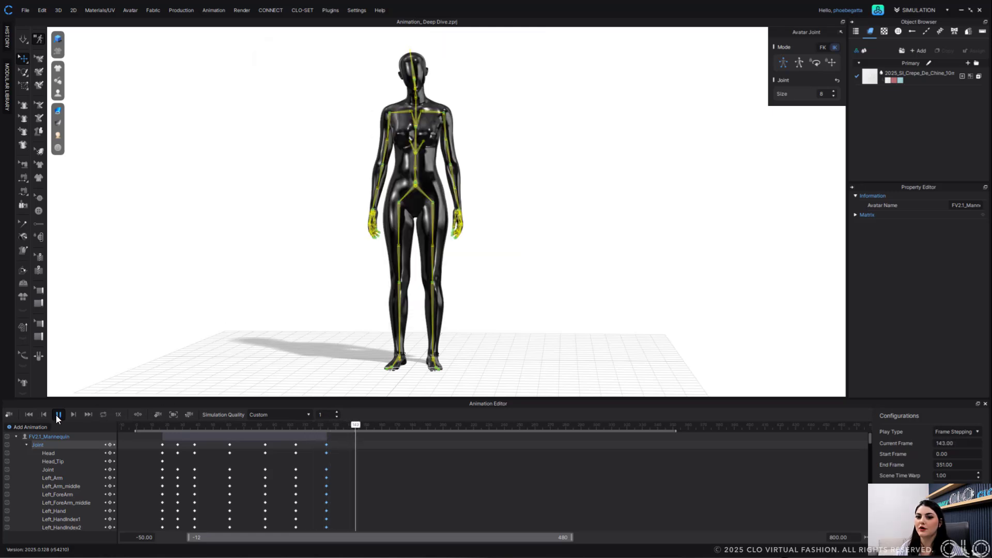
pyautogui.press('space')
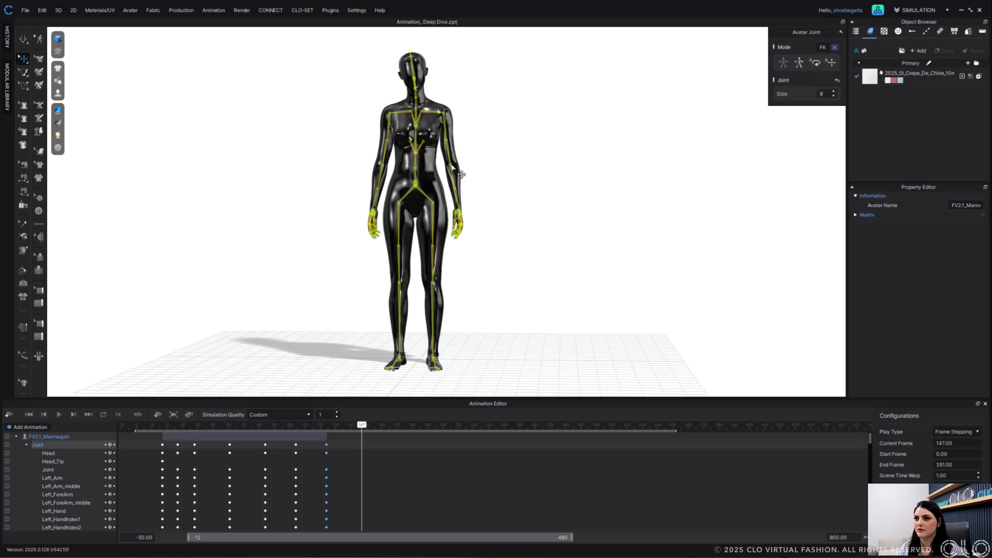
# Re-enable automatic keyframing and rotate the Left_ForeArm joint outward and upward at frame 147
pyautogui.click(138, 415)
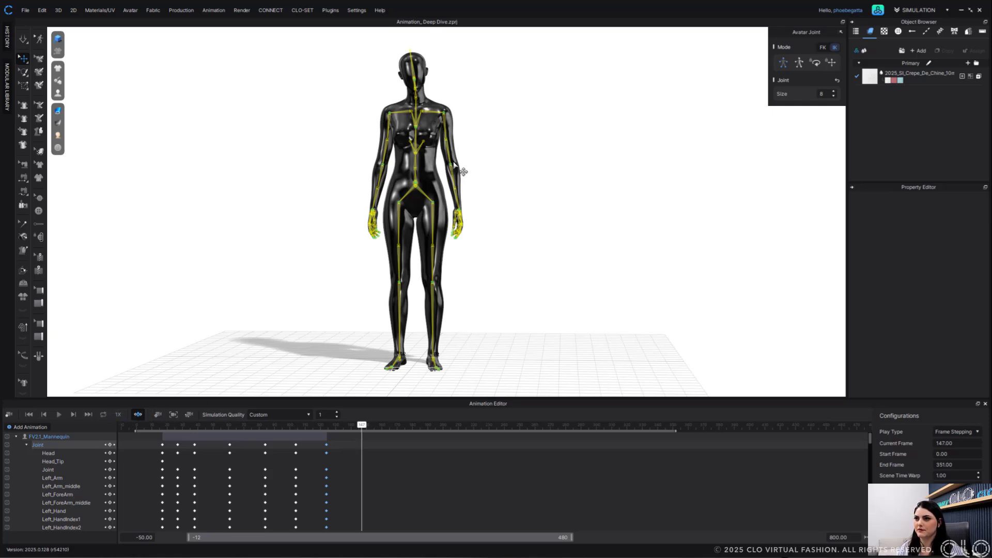
pyautogui.click(458, 173)
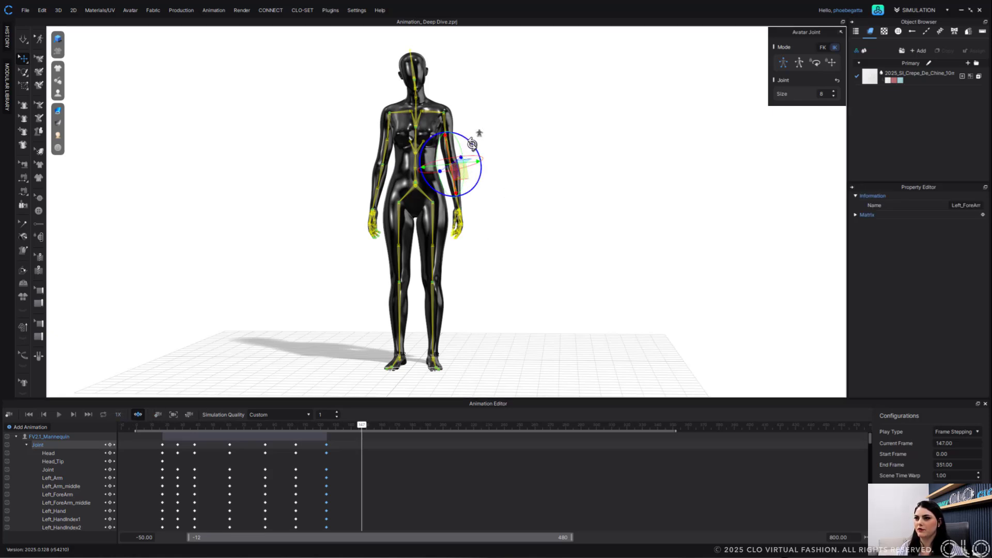
pyautogui.moveTo(468, 138); pyautogui.dragTo(442, 137)
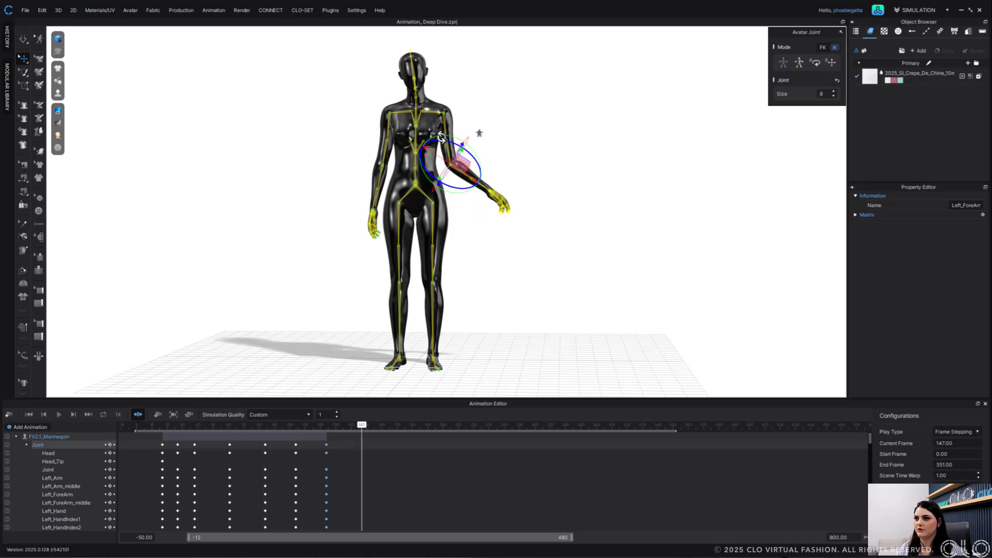
pyautogui.moveTo(485, 203); pyautogui.dragTo(468, 148, button='right')
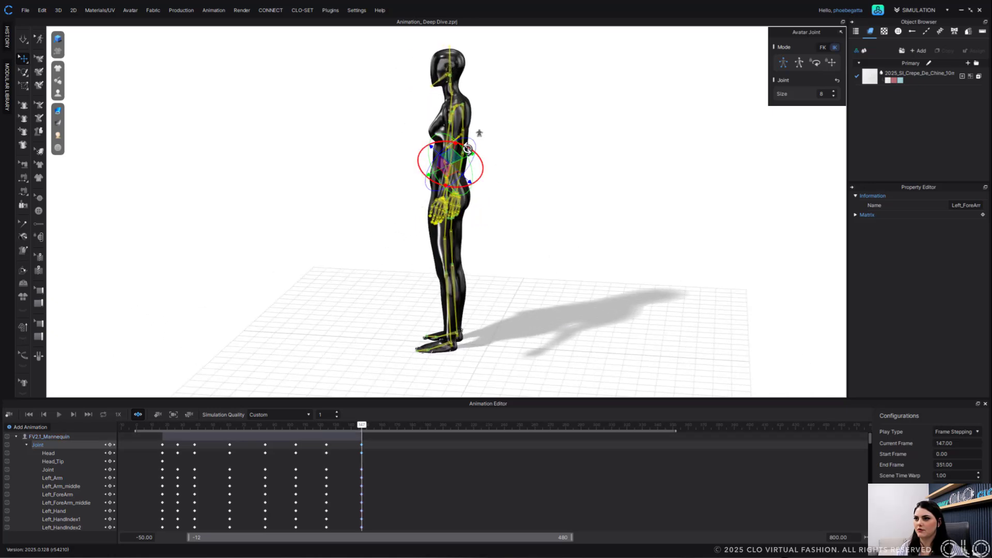
pyautogui.moveTo(468, 149); pyautogui.dragTo(535, 233)
pyautogui.moveTo(536, 233); pyautogui.dragTo(521, 175, button='right')
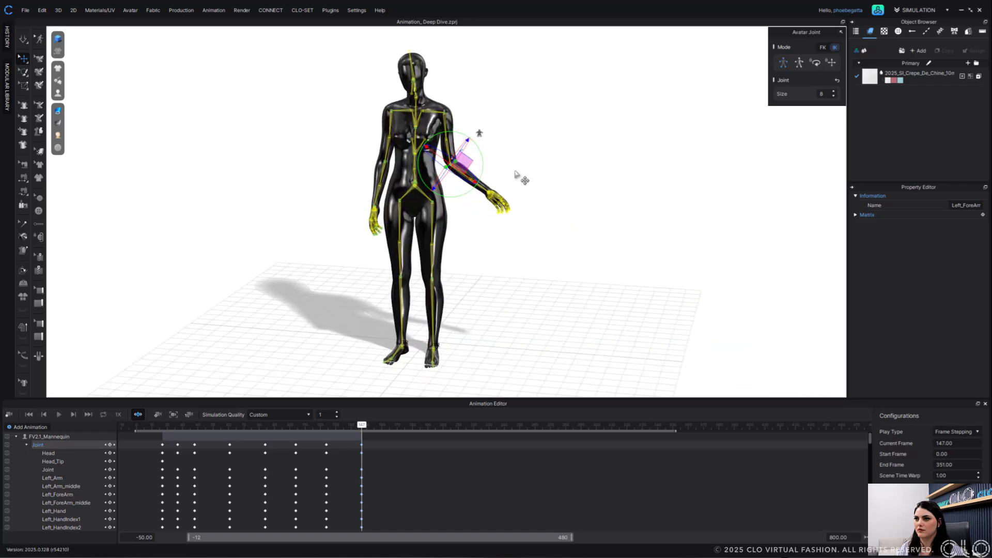
pyautogui.moveTo(482, 154); pyautogui.dragTo(475, 245)
pyautogui.click(478, 302)
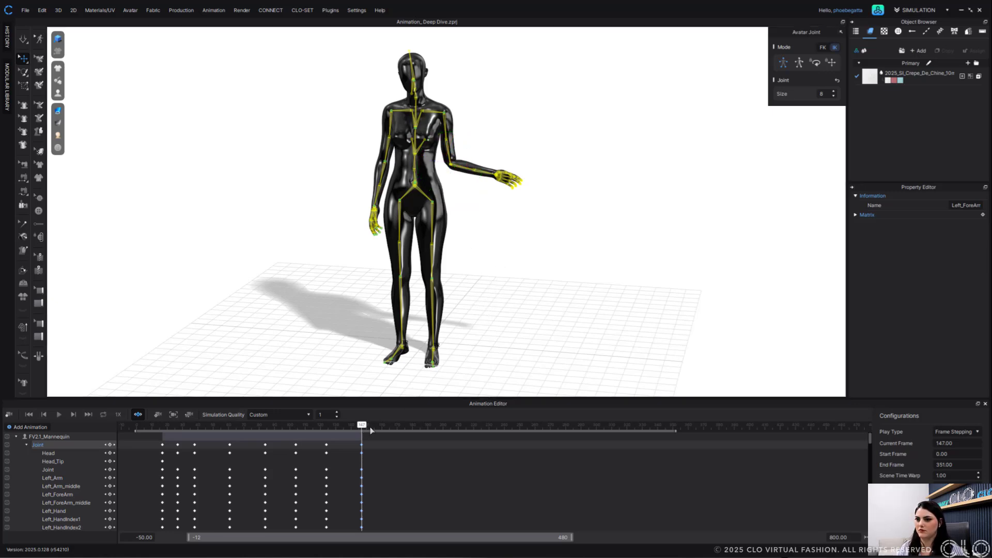
# Move to frame 170 and select the left forearm joint for posing
pyautogui.click(398, 427)
pyautogui.click(453, 176)
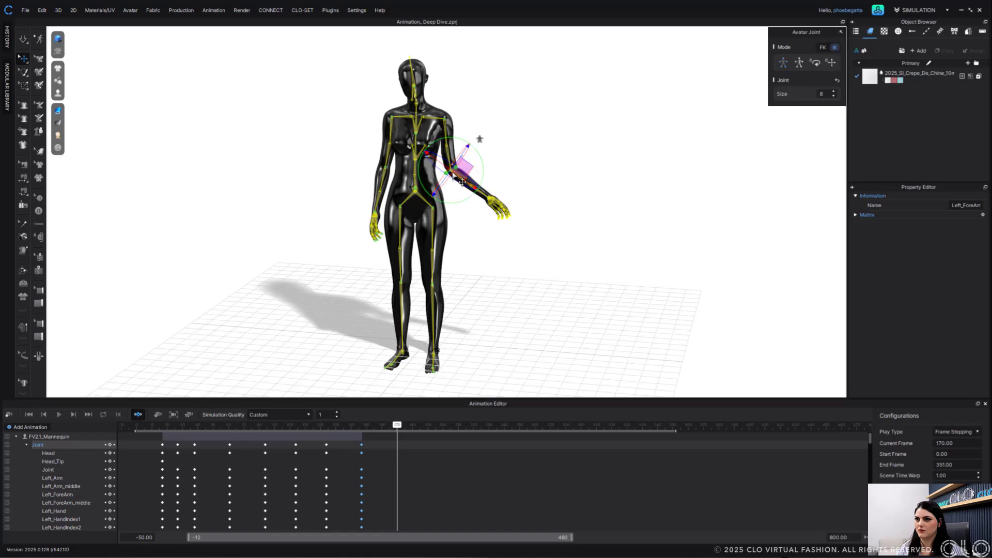
# Raise the mannequin's left forearm outward at frame 170, and tilt the left hand upward at frame 196
pyautogui.moveTo(476, 152); pyautogui.dragTo(464, 139)
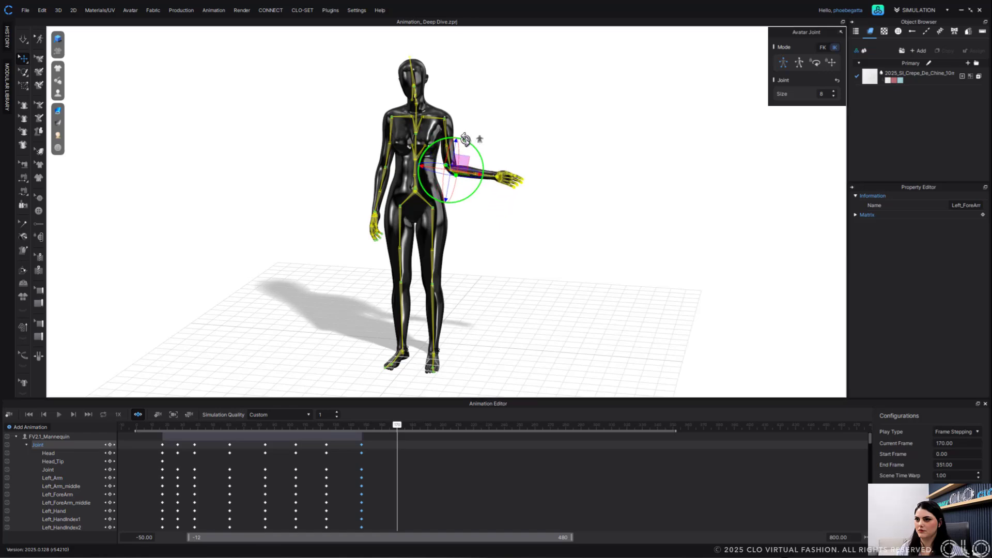
pyautogui.moveTo(501, 232); pyautogui.dragTo(457, 252, button='right')
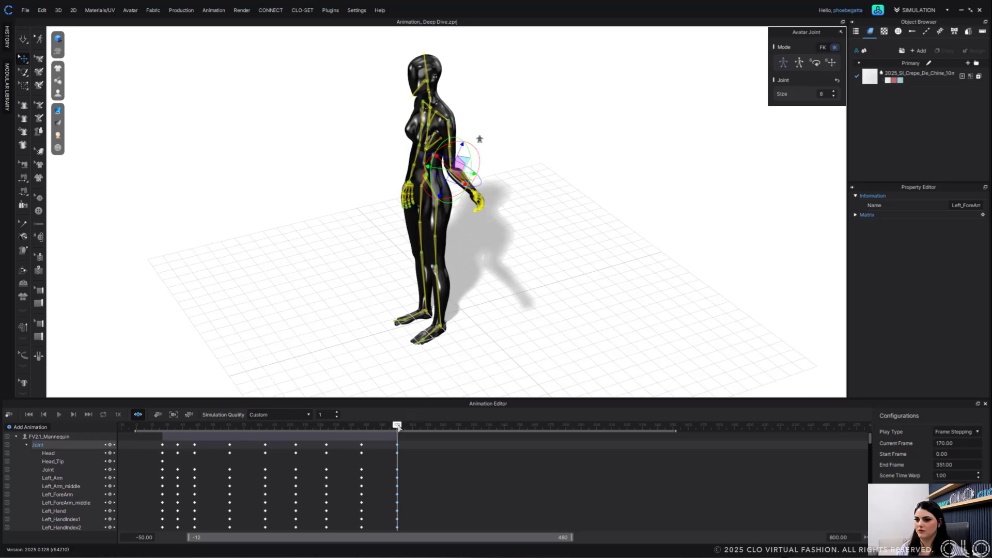
pyautogui.moveTo(397, 426); pyautogui.dragTo(437, 426)
pyautogui.moveTo(525, 294); pyautogui.dragTo(512, 201, button='right')
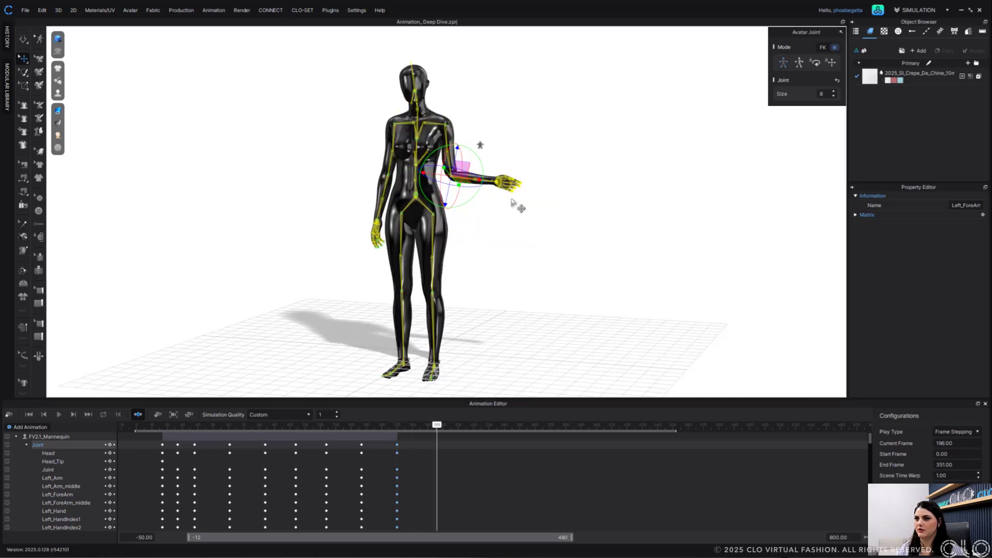
pyautogui.click(497, 185)
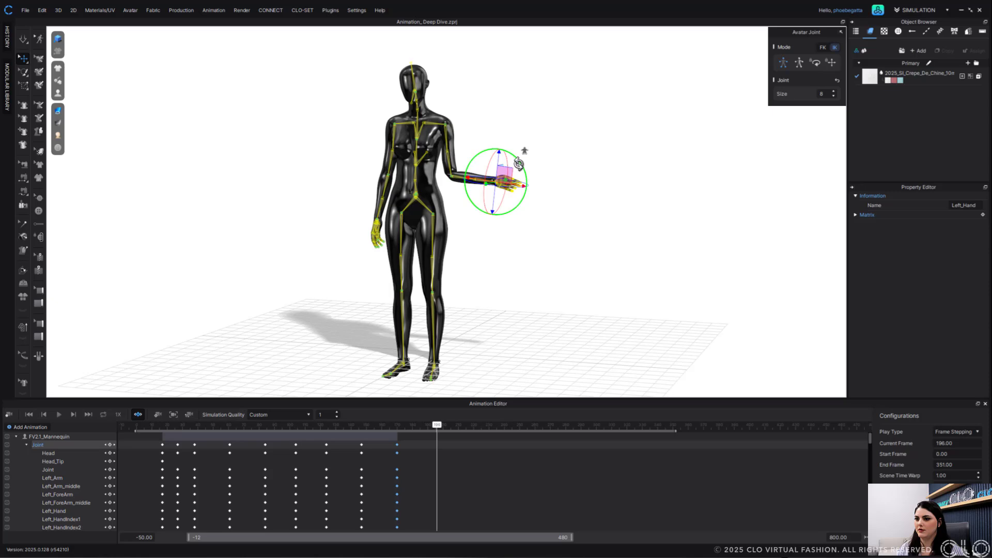
pyautogui.moveTo(520, 162); pyautogui.dragTo(511, 154)
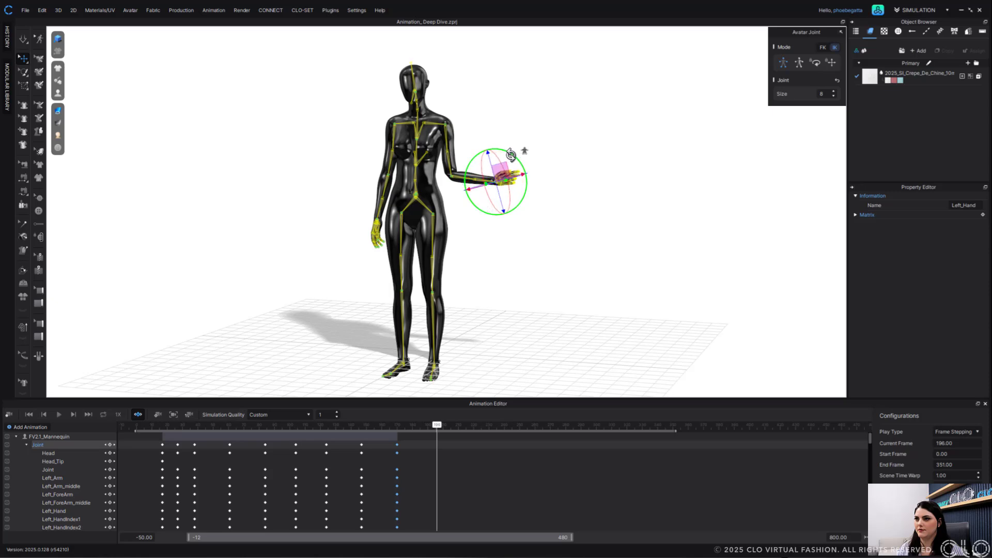
pyautogui.click(516, 276)
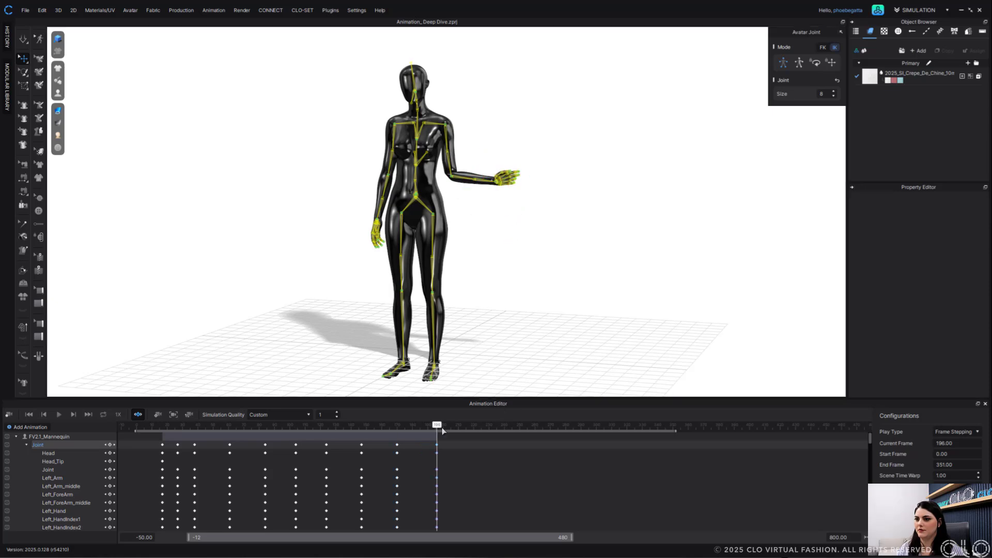
# At frame 237, lower the left forearm back beside the body and rotate the left hand about its wrist
pyautogui.moveTo(442, 427); pyautogui.dragTo(465, 427)
pyautogui.click(468, 173)
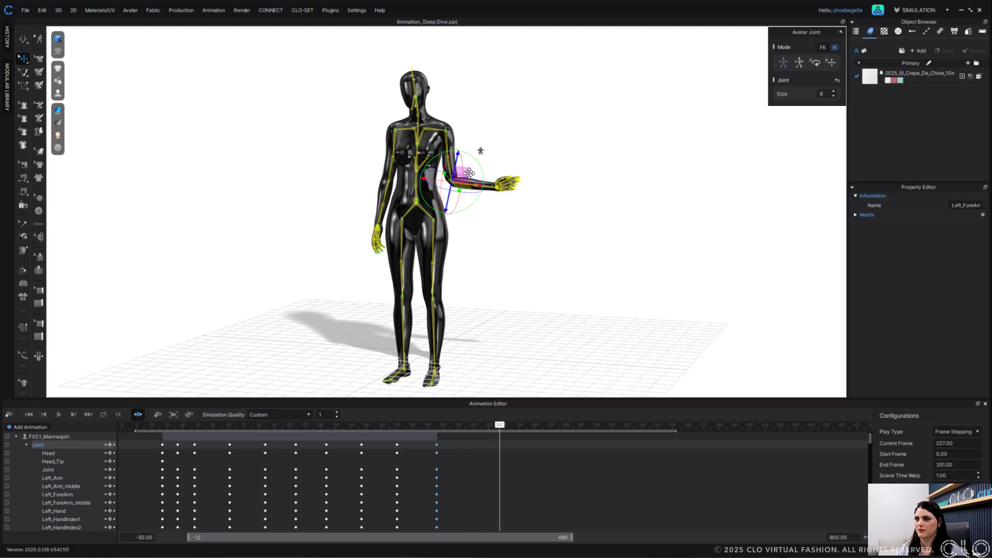
pyautogui.moveTo(480, 161); pyautogui.dragTo(484, 201)
pyautogui.moveTo(484, 205); pyautogui.dragTo(489, 217)
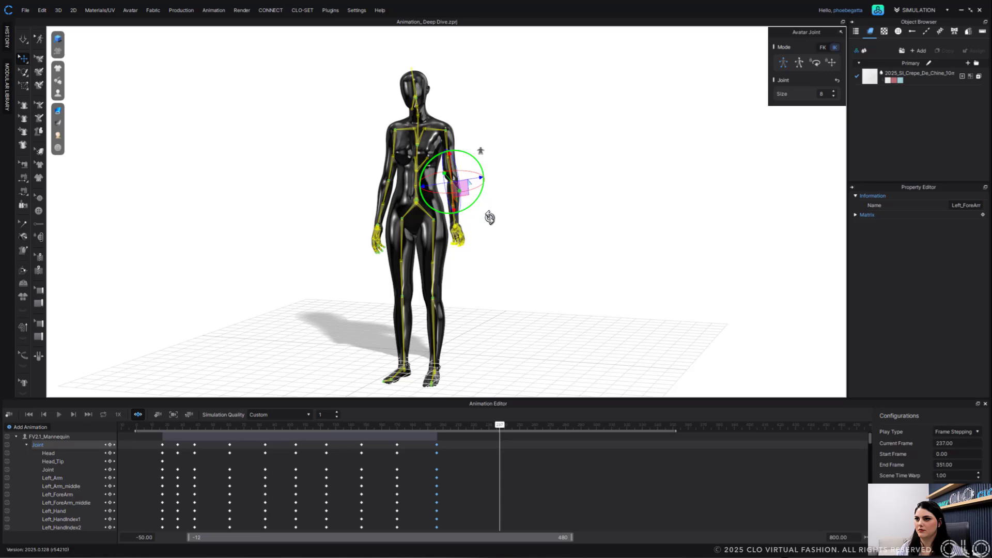
pyautogui.moveTo(490, 218); pyautogui.dragTo(460, 231, button='right')
pyautogui.click(448, 240)
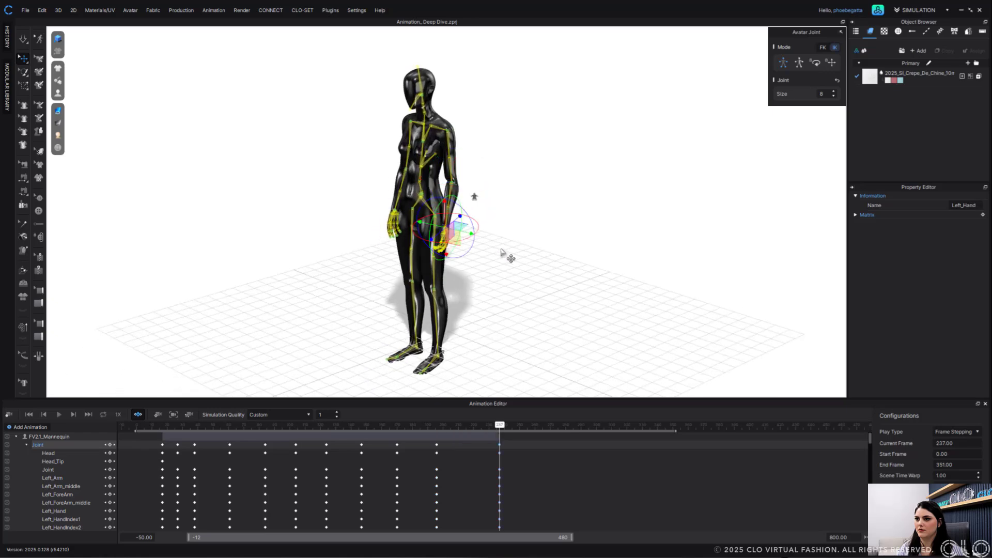
pyautogui.moveTo(504, 255); pyautogui.dragTo(531, 236, button='right')
pyautogui.moveTo(461, 209); pyautogui.dragTo(416, 234)
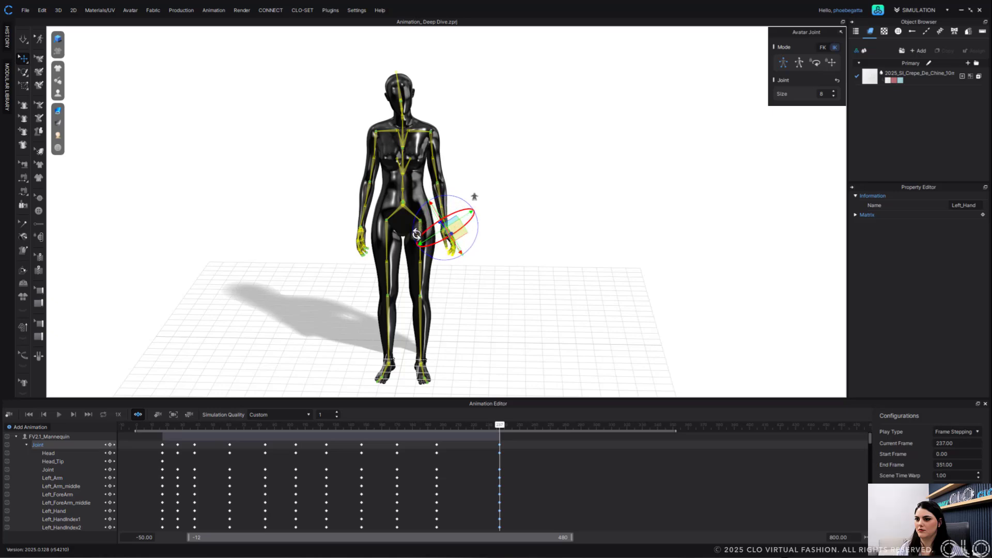
# Play back the mannequin's joint animation from near its start, with the joints deselected
pyautogui.moveTo(500, 425); pyautogui.dragTo(534, 427)
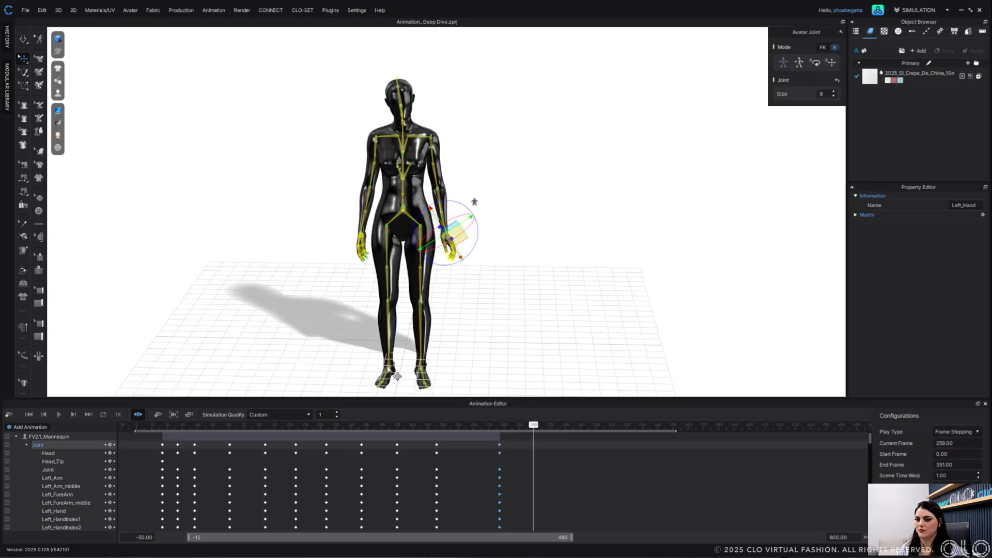
pyautogui.click(317, 425)
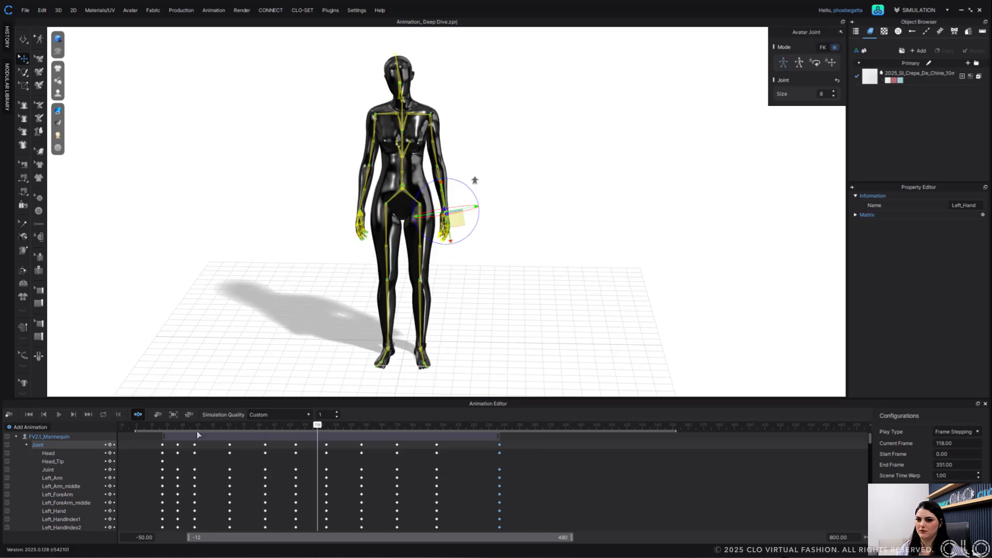
pyautogui.click(150, 427)
pyautogui.click(59, 415)
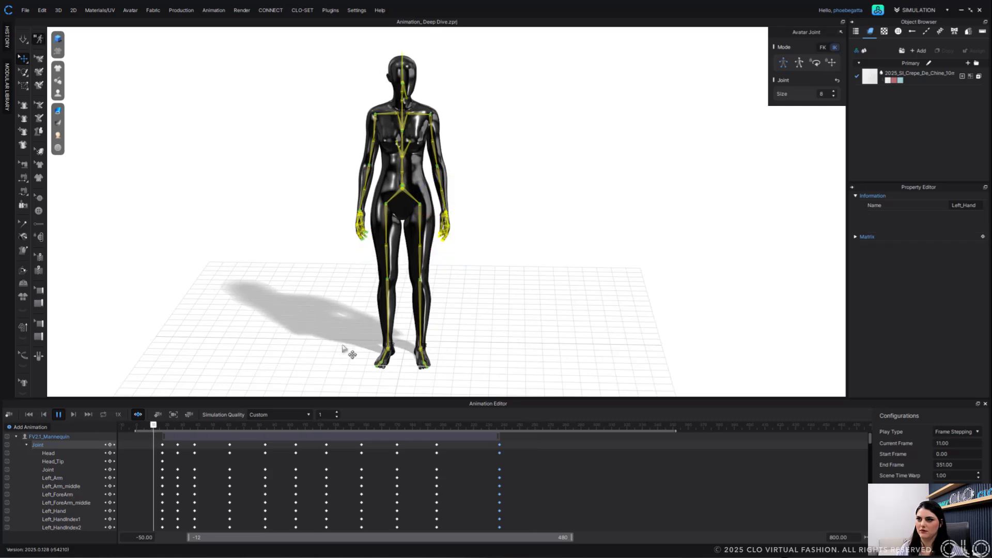
pyautogui.click(546, 336)
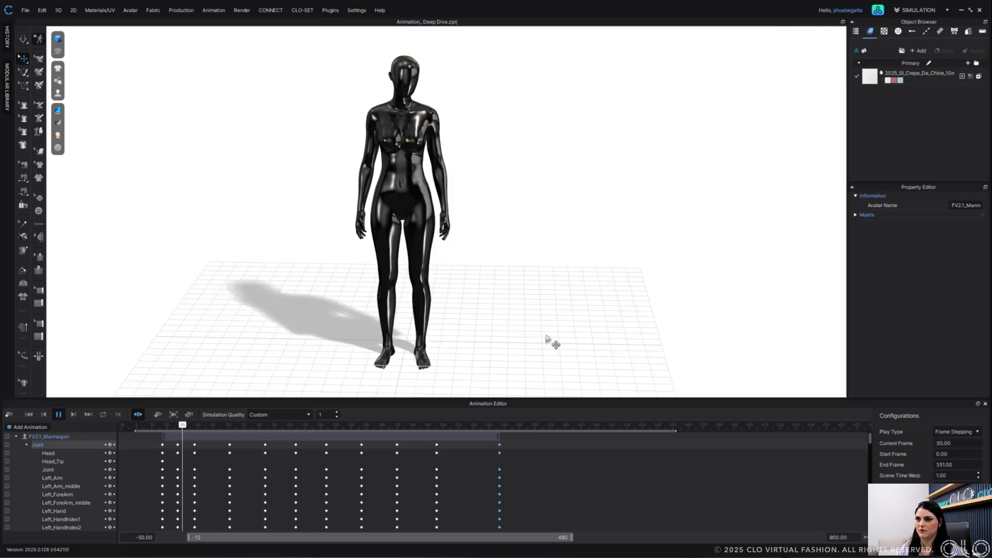
pyautogui.moveTo(547, 336); pyautogui.dragTo(549, 325, button='right')
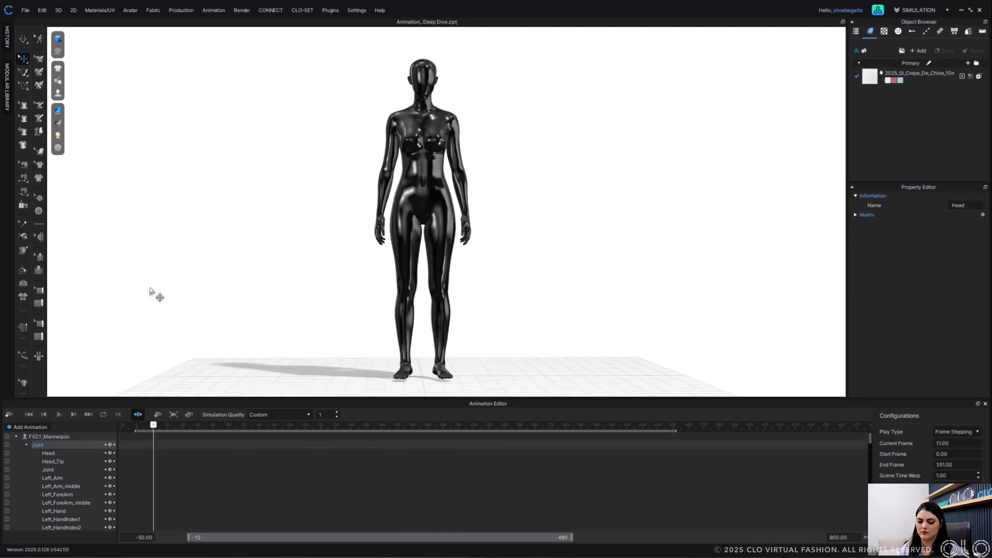
# Show the garment on the mannequin and delete the FV2.1_Mannequin animation track
pyautogui.hotkey('shift', 'c')
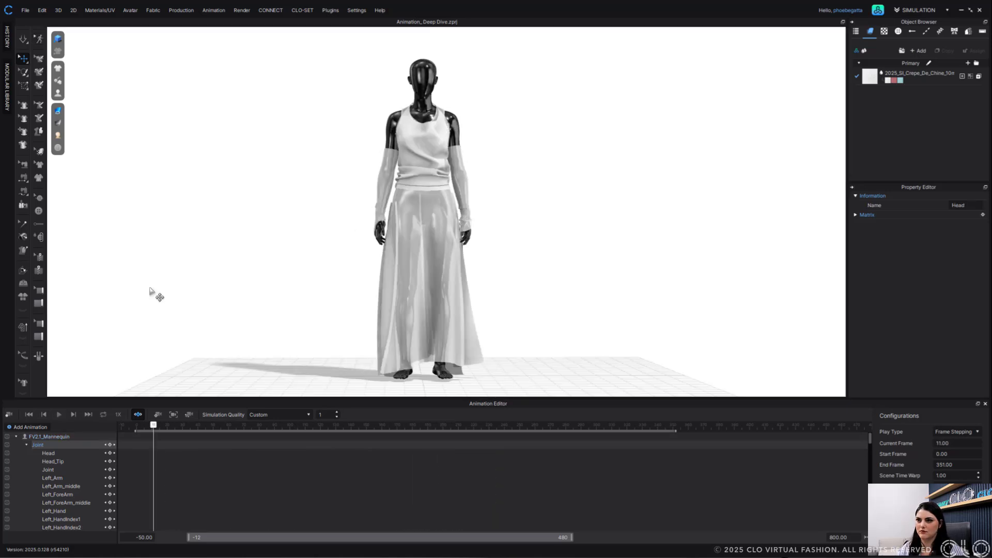
pyautogui.rightClick(73, 438)
pyautogui.click(101, 477)
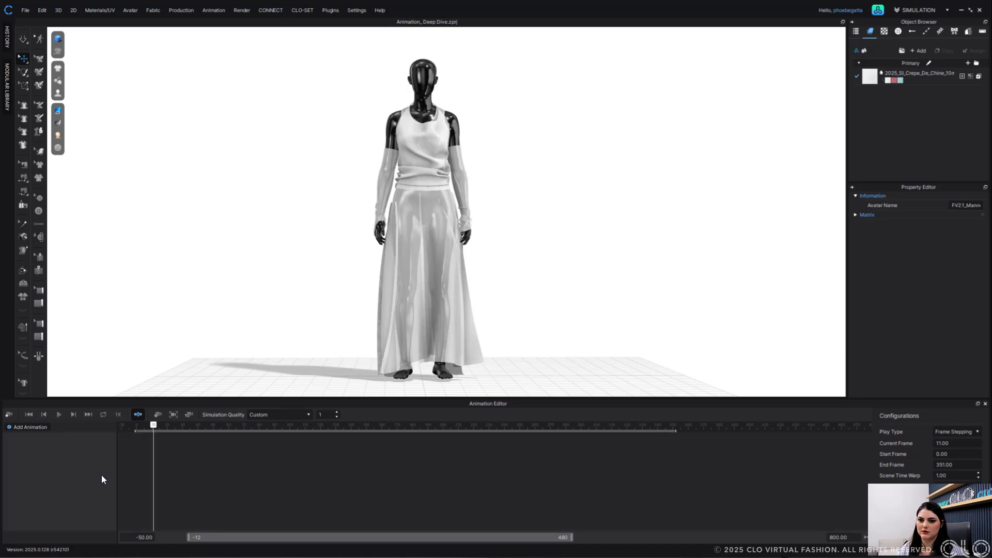
# Add pattern animation tracks for Pattern_25733066 and Pattern_25733067, and expand both to their Index properties
pyautogui.click(35, 429)
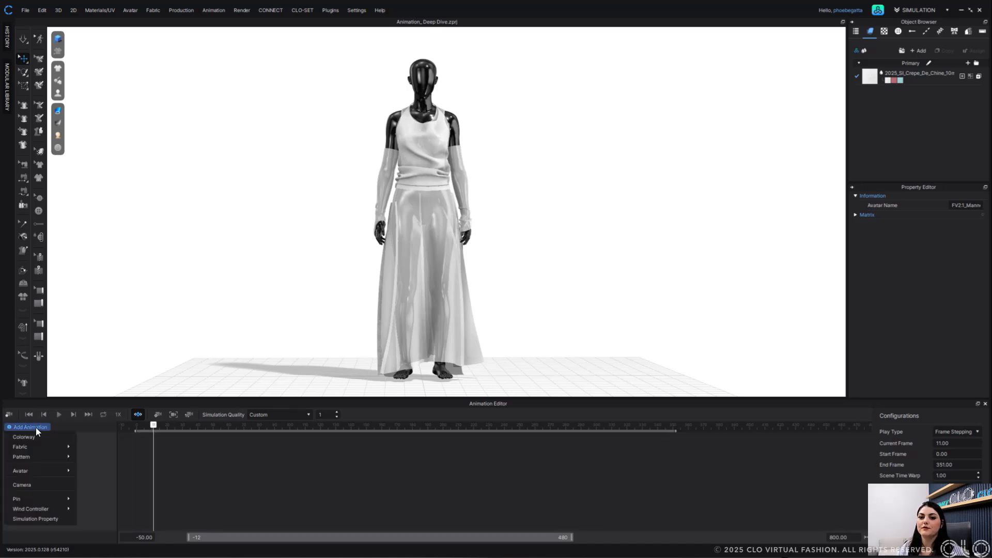
pyautogui.moveTo(39, 458)
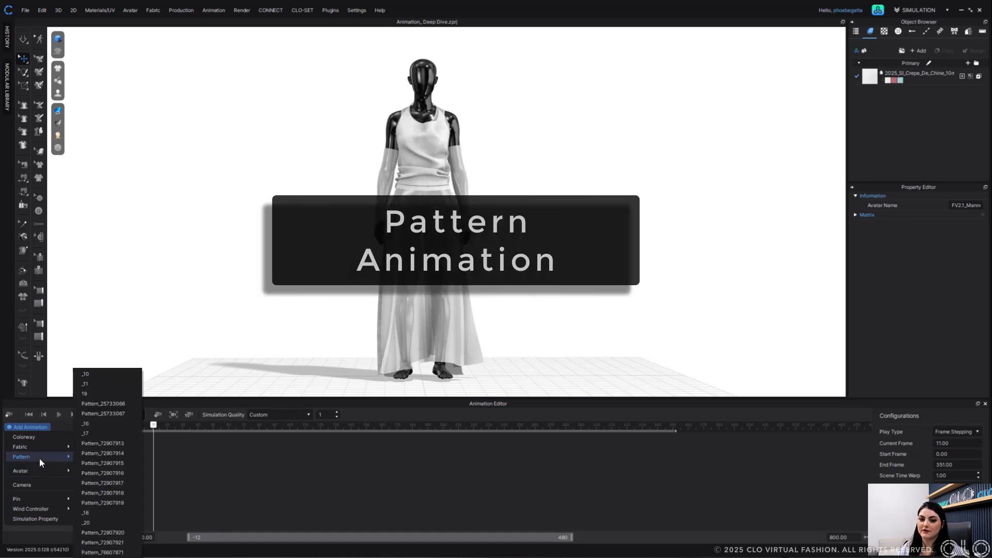
pyautogui.click(115, 411)
pyautogui.click(37, 428)
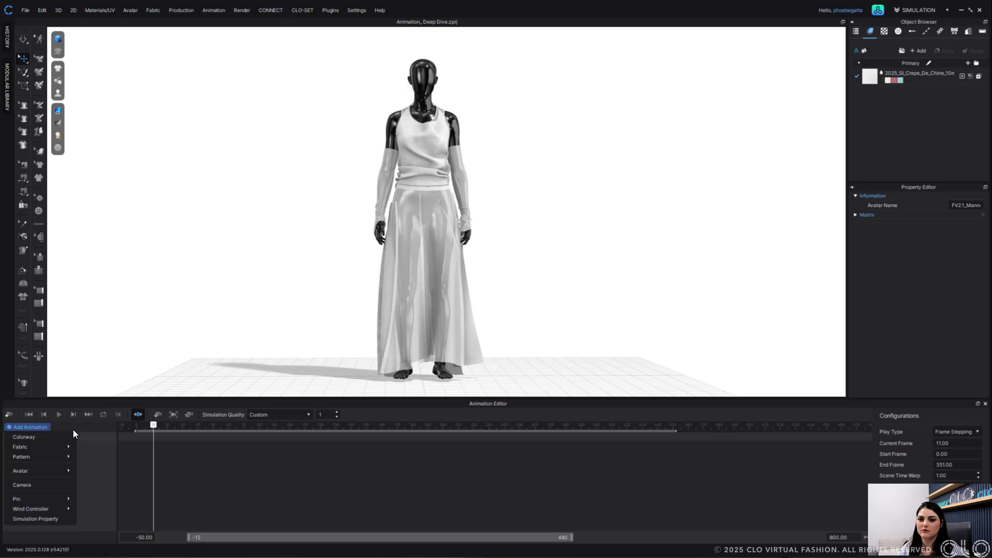
pyautogui.moveTo(52, 456)
pyautogui.click(111, 413)
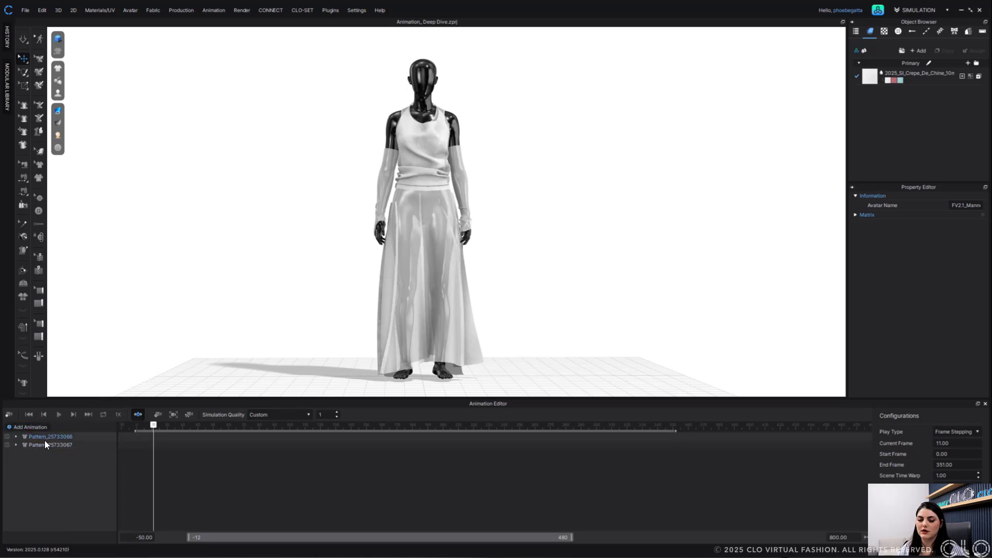
pyautogui.click(16, 437)
pyautogui.click(16, 454)
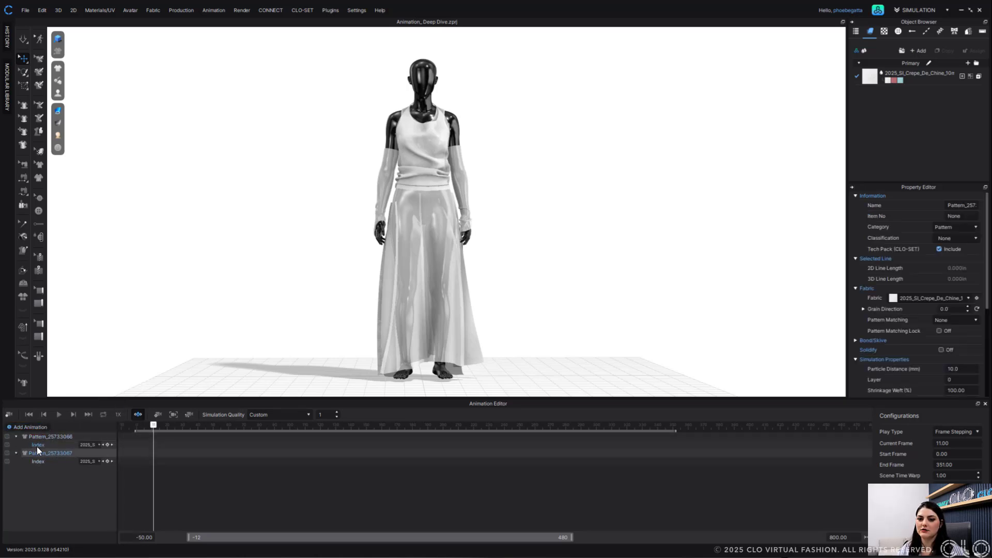
pyautogui.click(68, 445)
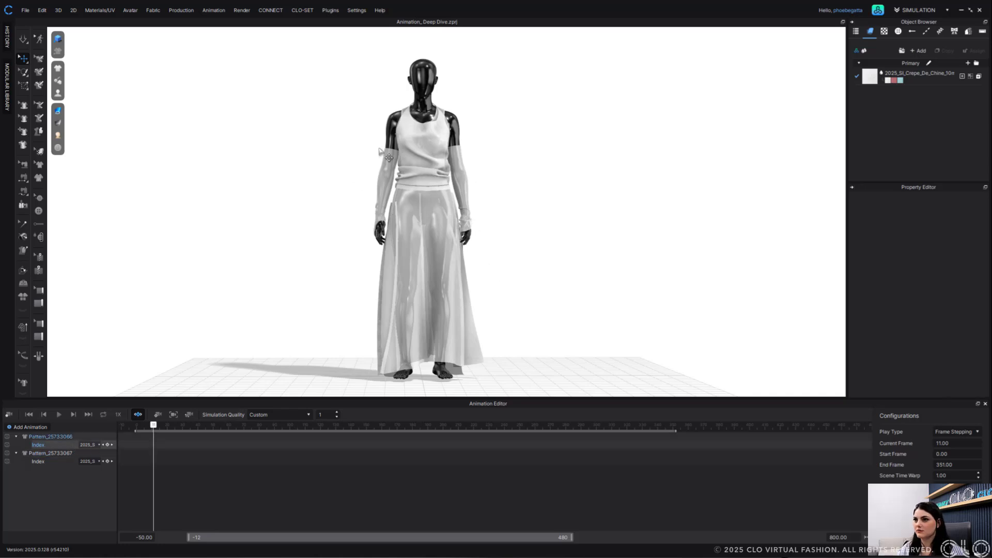
# Keyframe the fabric Index of both patterns at frame 1, and move the playhead to frame 50
pyautogui.scroll(5, 469, 187)
pyautogui.moveTo(469, 187); pyautogui.dragTo(487, 243, button='middle')
pyautogui.scroll(3, 487, 243)
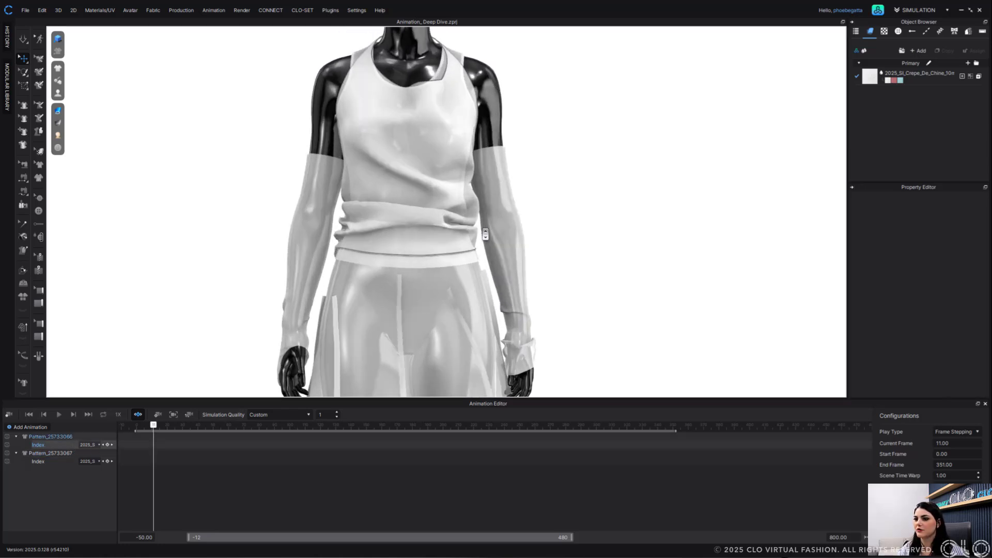
pyautogui.moveTo(314, 383); pyautogui.dragTo(312, 357, button='middle')
pyautogui.moveTo(148, 427); pyautogui.dragTo(137, 427)
pyautogui.click(107, 445)
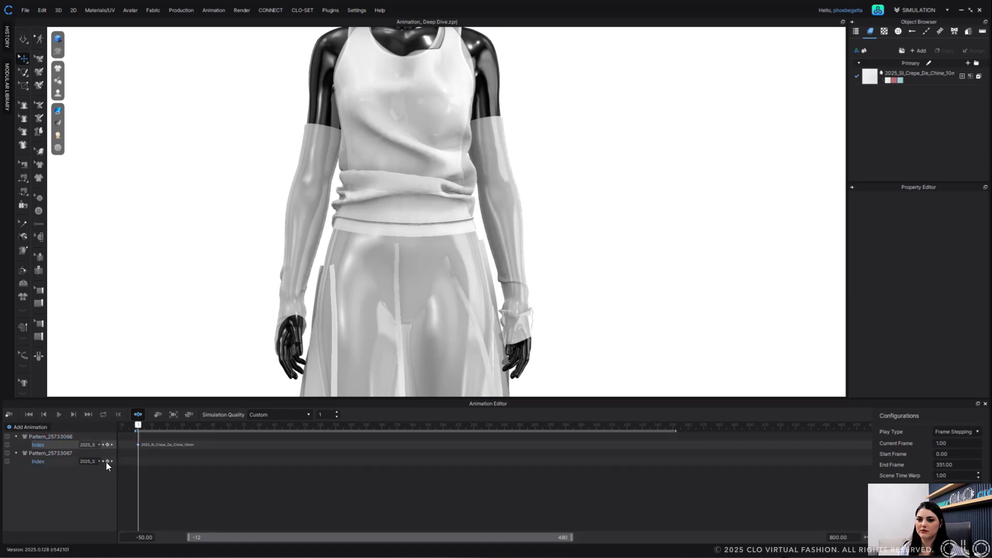
pyautogui.click(107, 461)
pyautogui.moveTo(138, 425); pyautogui.dragTo(213, 427)
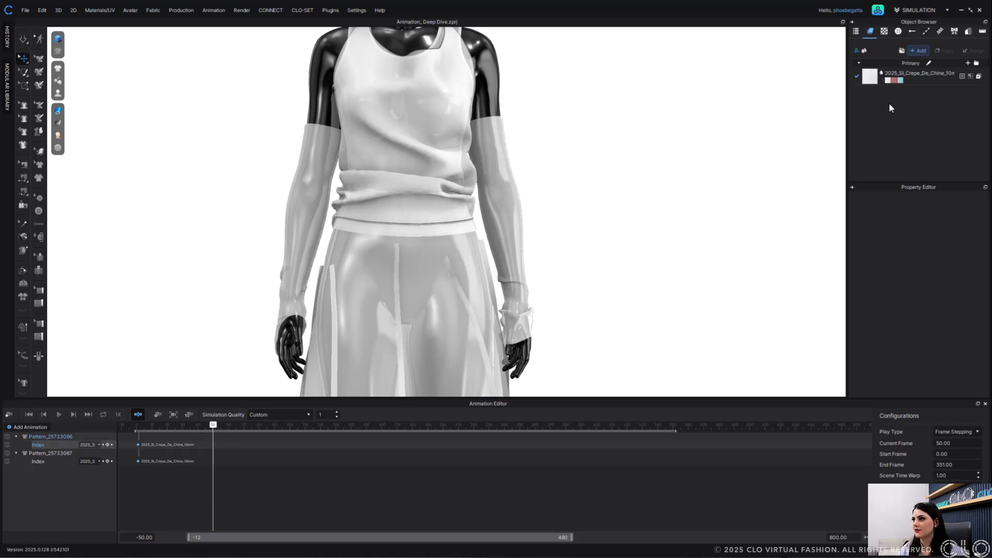
# Add a new fabric and set its base color to the dusty pink palette color CB9296
pyautogui.click(918, 50)
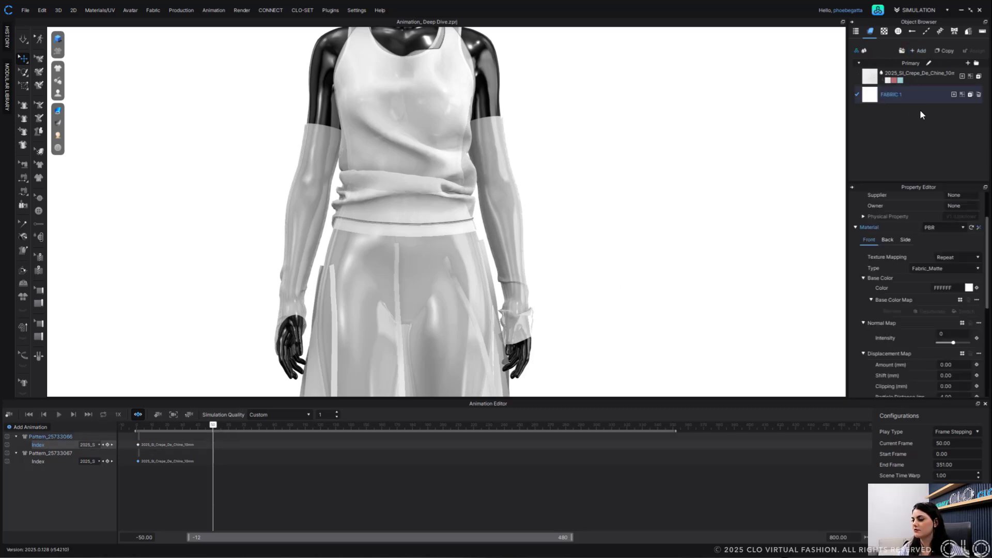
pyautogui.click(966, 289)
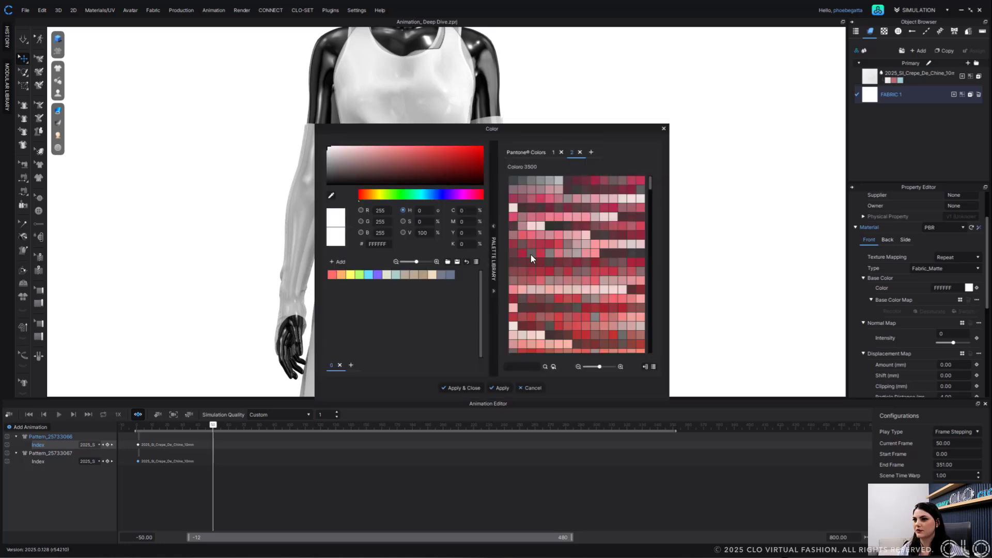
pyautogui.click(548, 234)
pyautogui.click(492, 388)
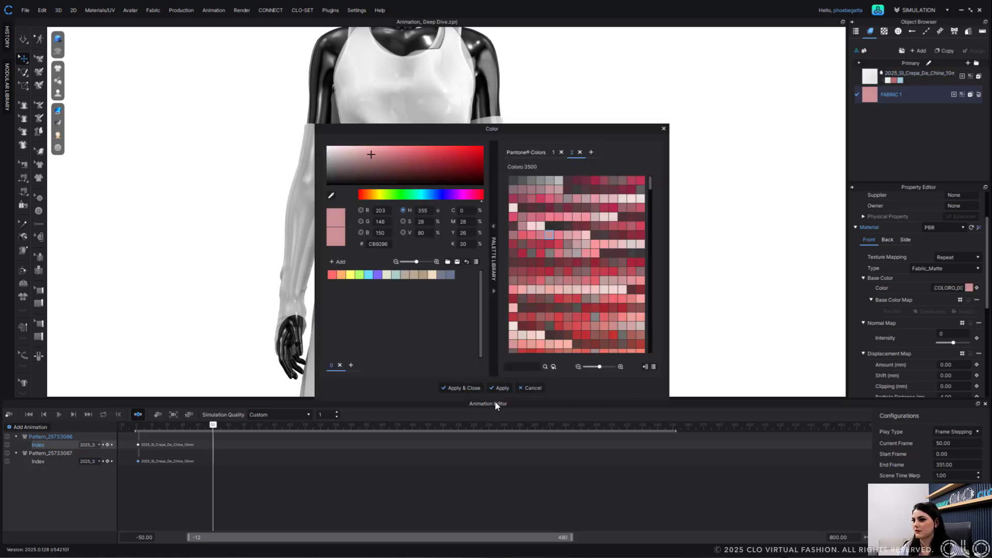
pyautogui.click(478, 387)
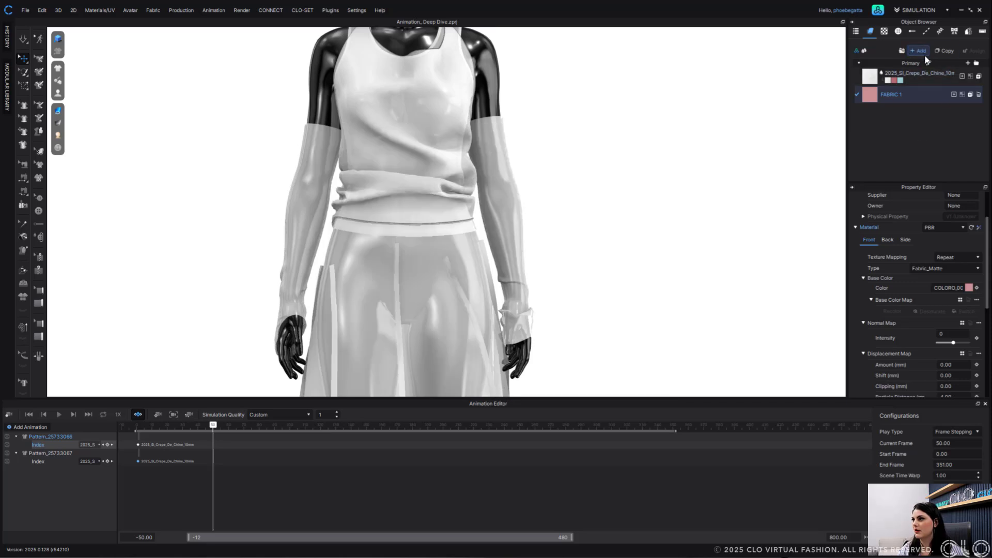
# Add a second new fabric and give it a light orange base color from the palette library
pyautogui.click(920, 51)
pyautogui.click(968, 288)
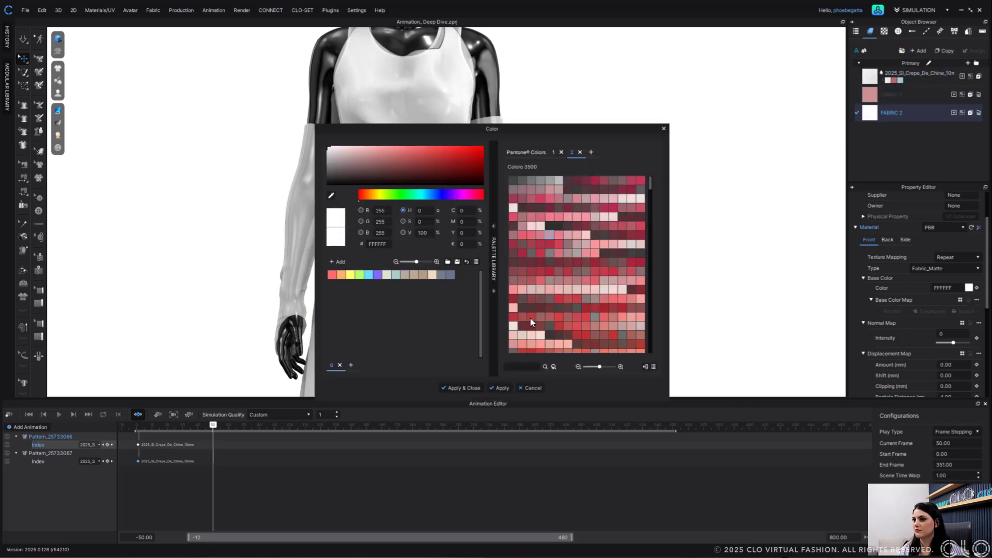
pyautogui.scroll(-5, 537, 294)
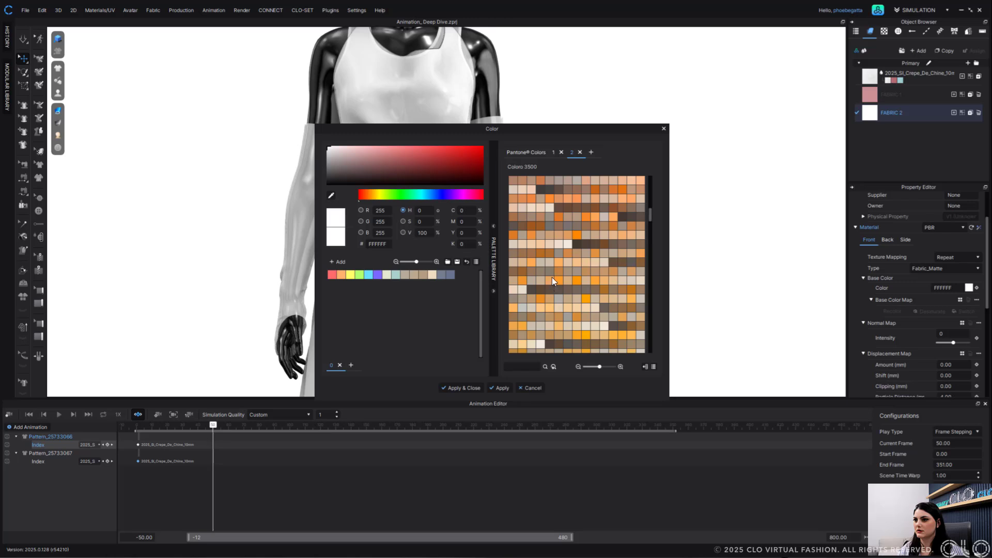
pyautogui.click(550, 280)
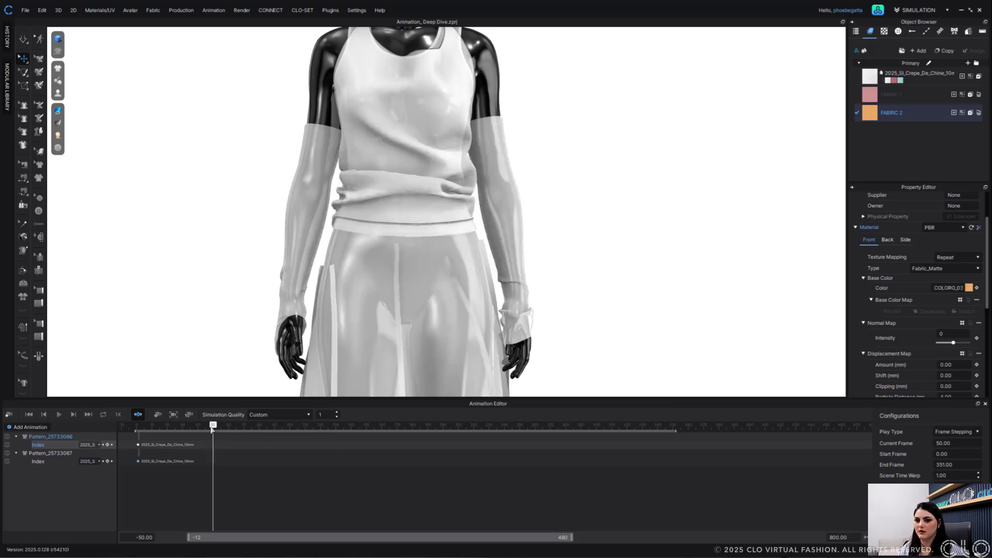
# Keyframe both patterns' Index at frame 50, assigning FABRIC 1 to Pattern_25733066 and FABRIC 2 to Pattern_25733067
pyautogui.click(108, 445)
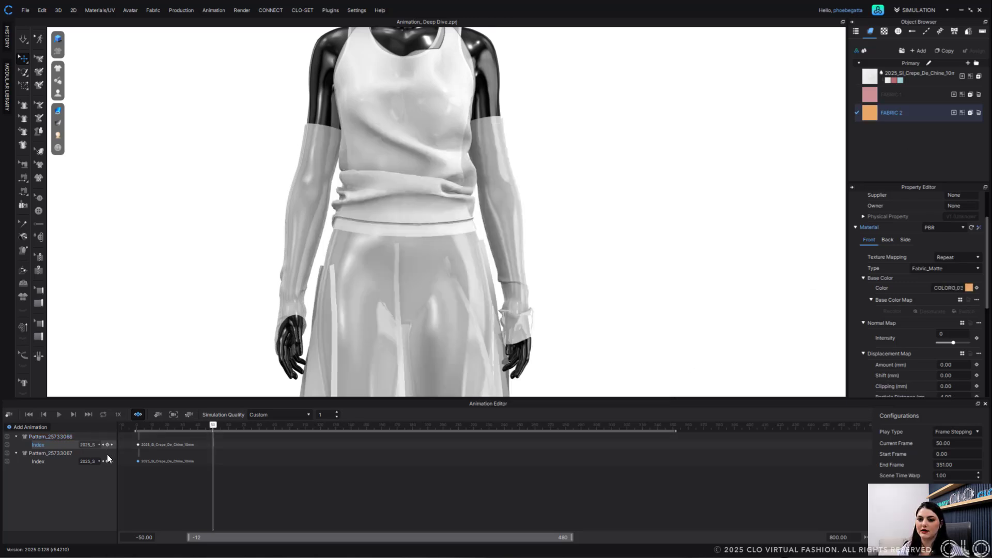
pyautogui.click(107, 461)
pyautogui.click(98, 444)
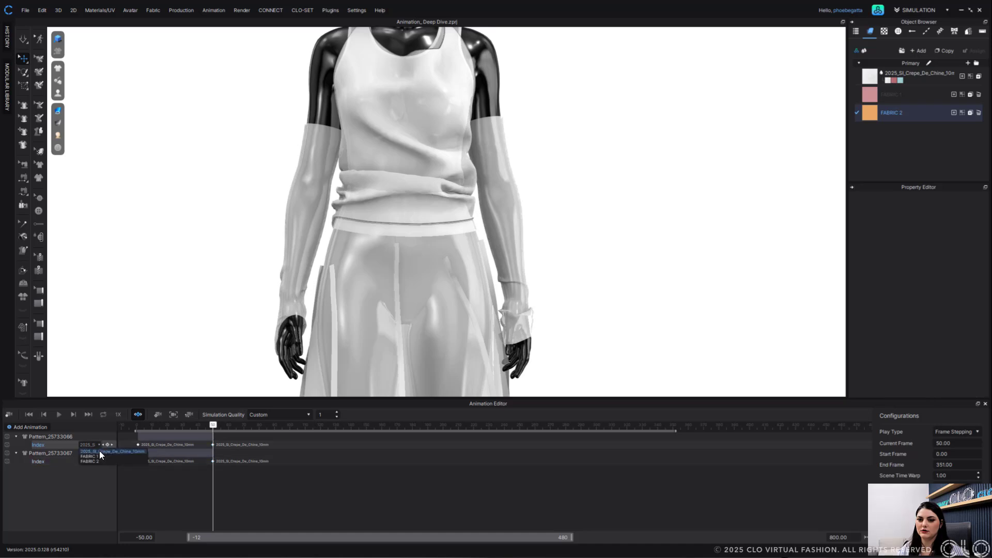
pyautogui.click(101, 457)
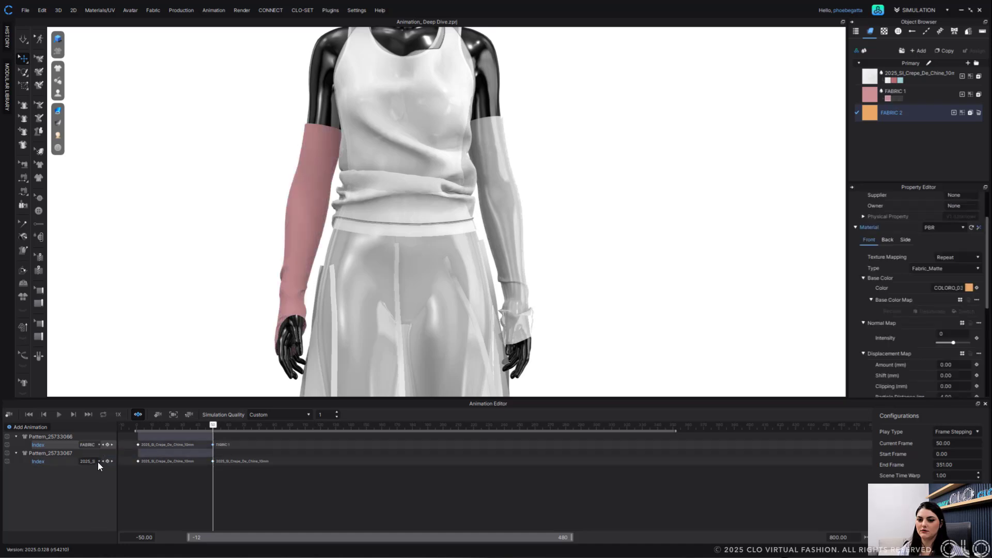
pyautogui.click(98, 462)
pyautogui.click(99, 480)
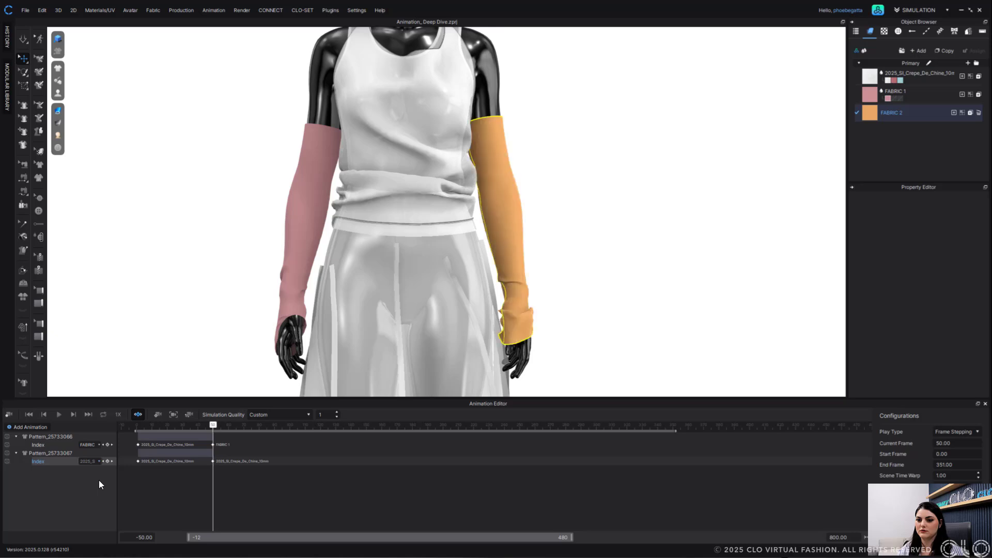
# Keyframe both patterns' Index at frame 88, with FABRIC 2 on Pattern_25733066 and FABRIC 1 on Pattern_25733067
pyautogui.click(271, 427)
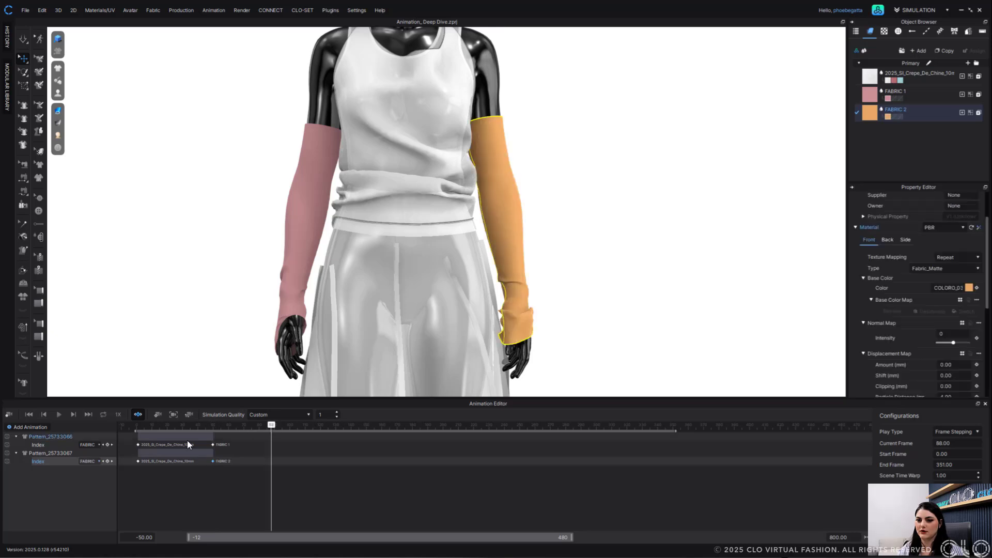
pyautogui.click(107, 444)
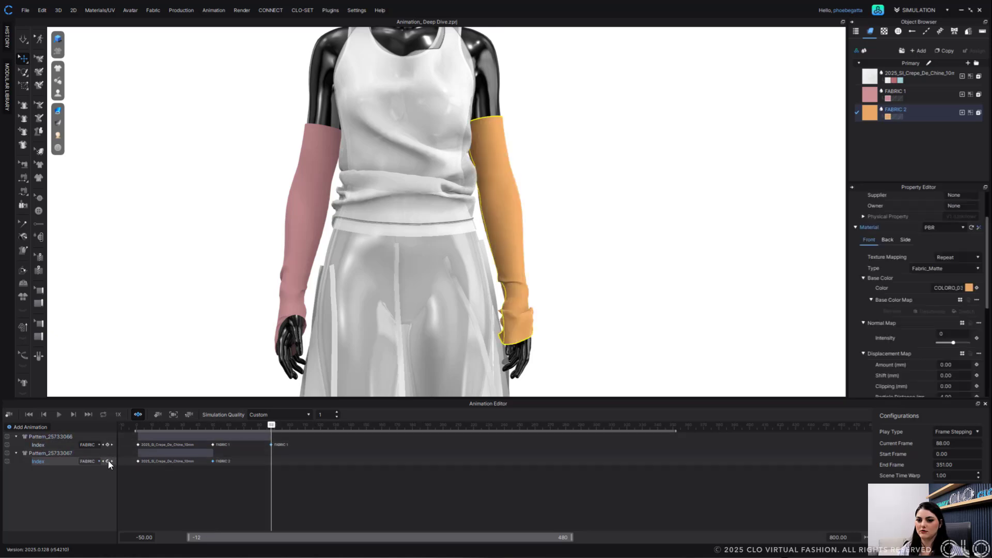
pyautogui.click(108, 461)
pyautogui.click(99, 446)
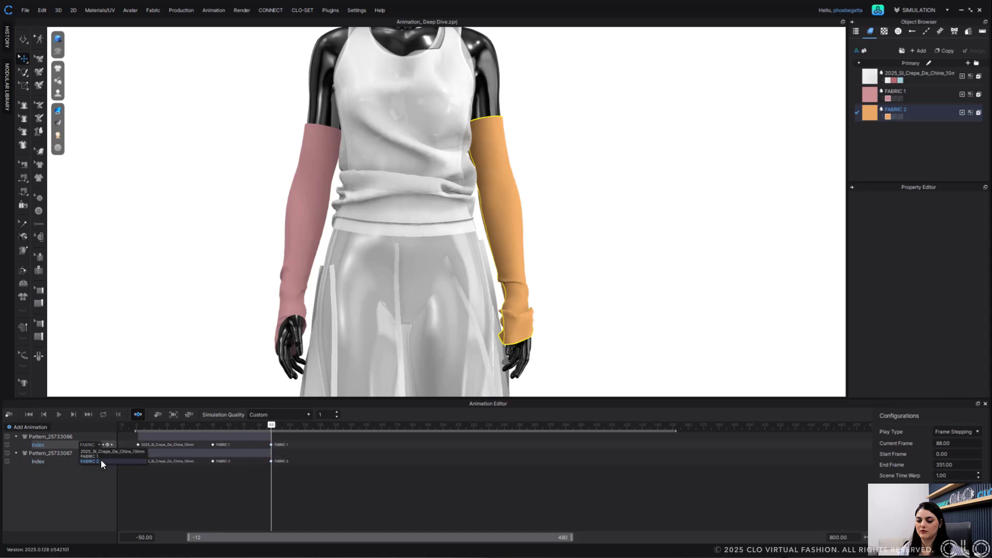
pyautogui.click(101, 460)
pyautogui.click(98, 461)
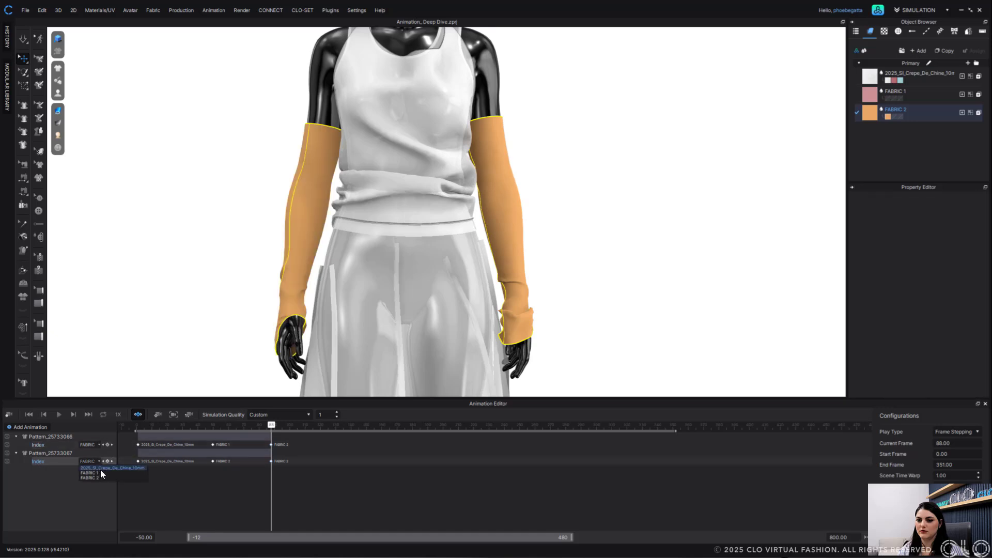
pyautogui.click(101, 472)
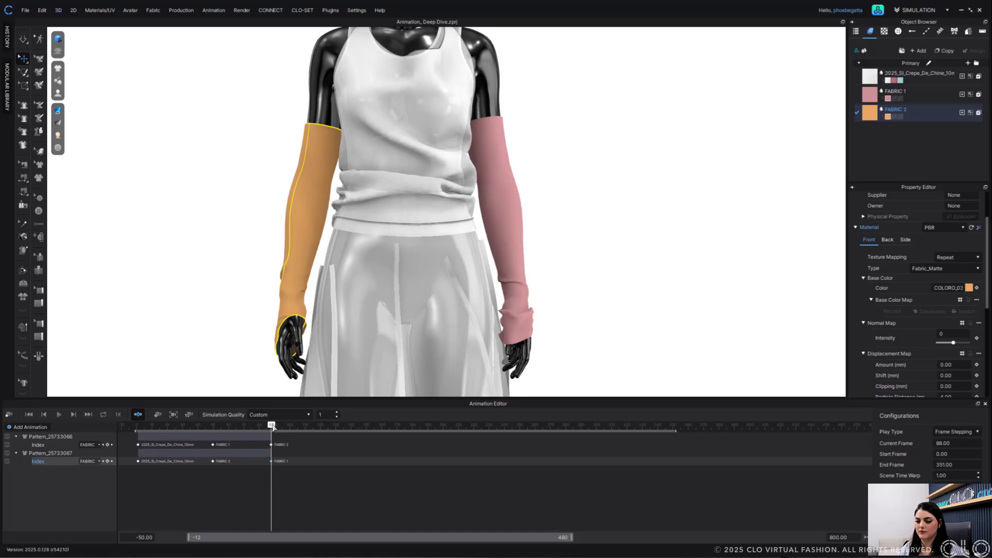
# At frame 133, keyframe the Index of Pattern_25733067 as the 2025_SI_Crepe_De_Chine fabric and Pattern_25733066 as FABRIC 1
pyautogui.moveTo(273, 425); pyautogui.dragTo(340, 427)
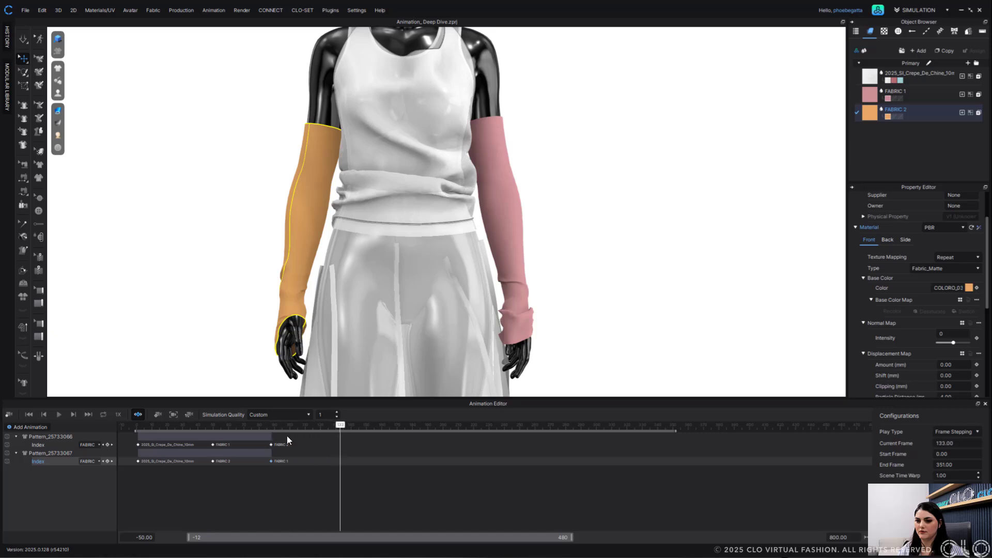
pyautogui.click(91, 462)
pyautogui.click(108, 467)
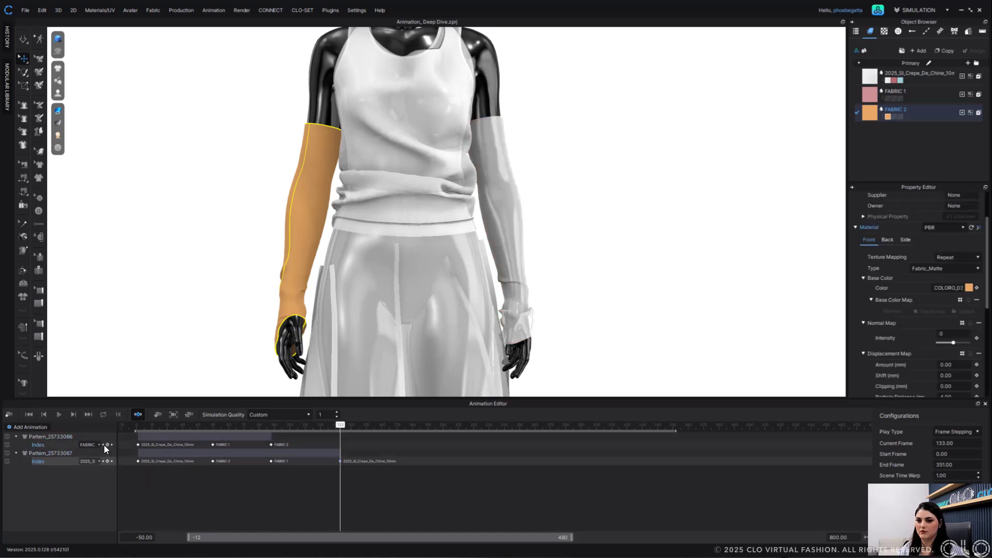
pyautogui.click(108, 445)
pyautogui.click(93, 444)
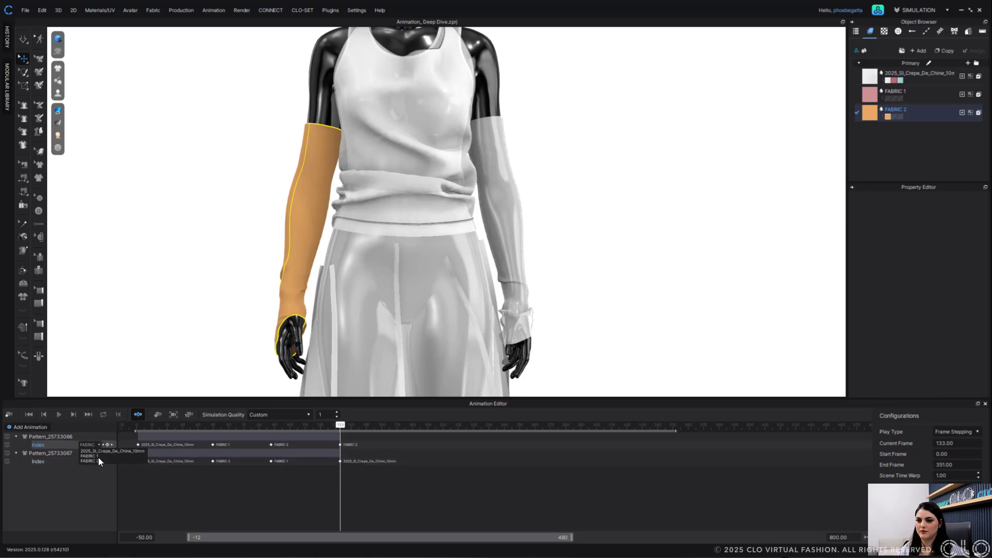
pyautogui.click(118, 456)
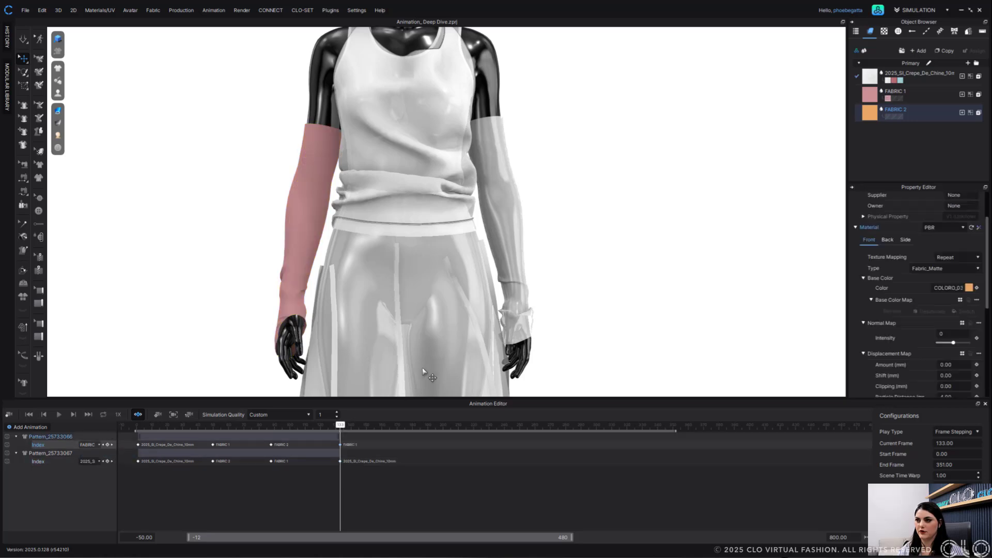
# At frame 164, keyframe the Index of Pattern_25733066 as the 2025_SI_Crepe_De_Chine fabric
pyautogui.moveTo(377, 429); pyautogui.dragTo(389, 430)
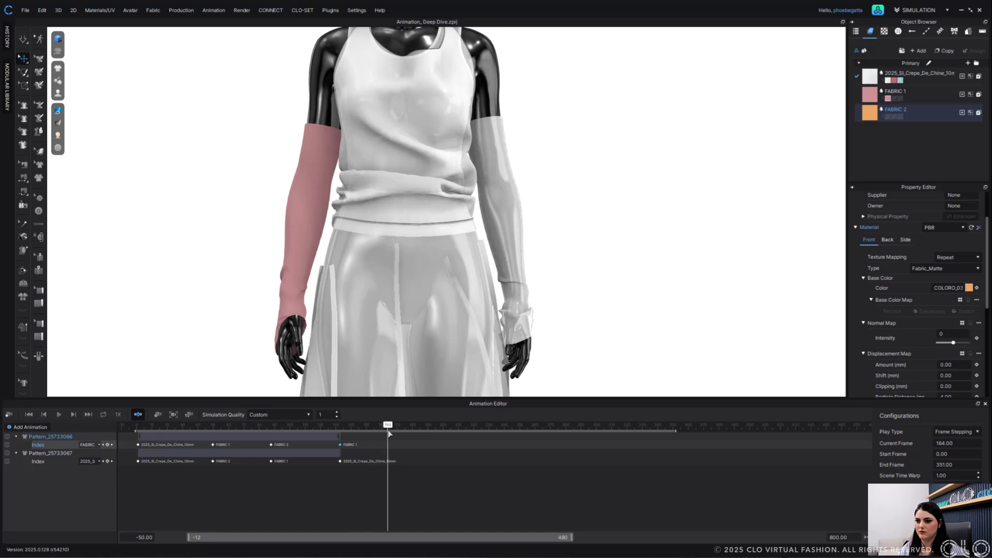
pyautogui.click(107, 445)
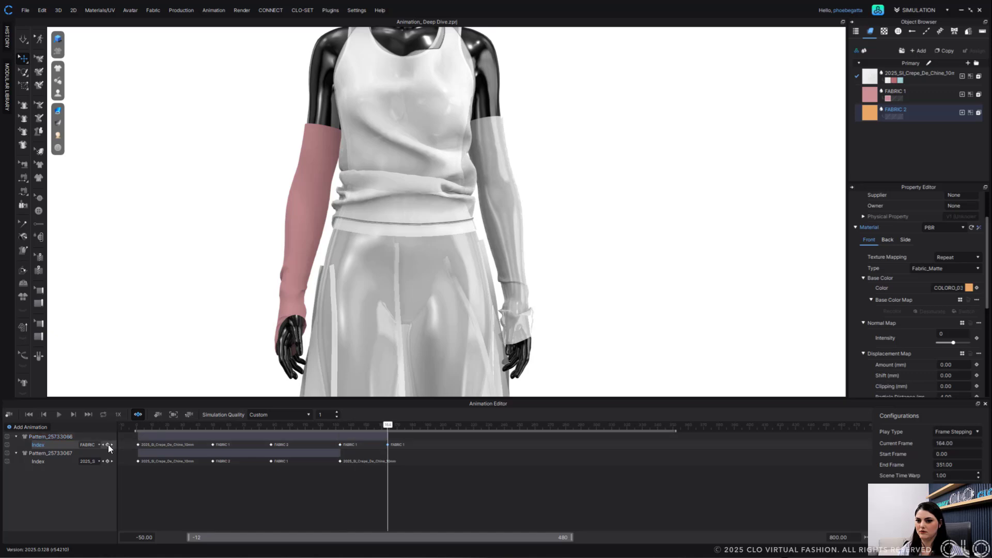
pyautogui.click(93, 445)
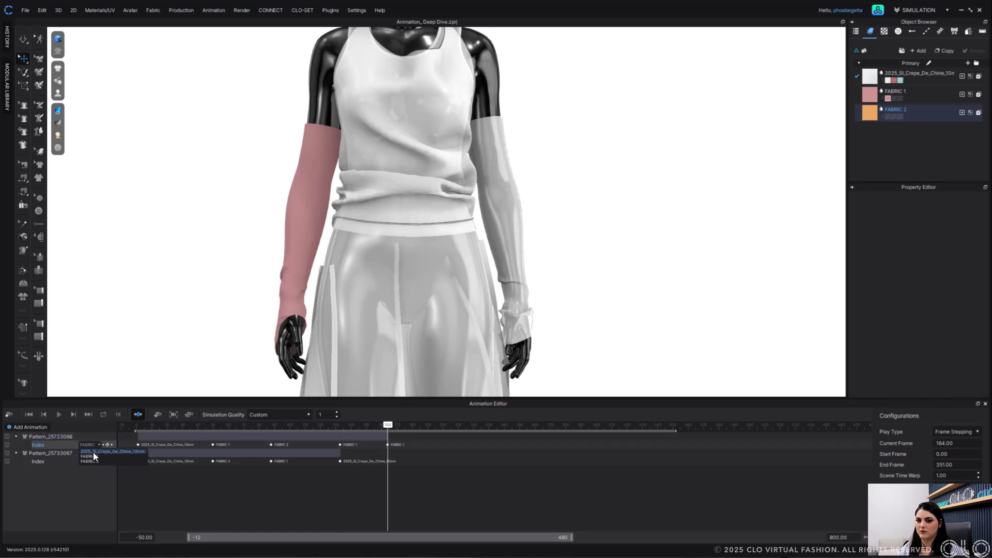
pyautogui.click(102, 450)
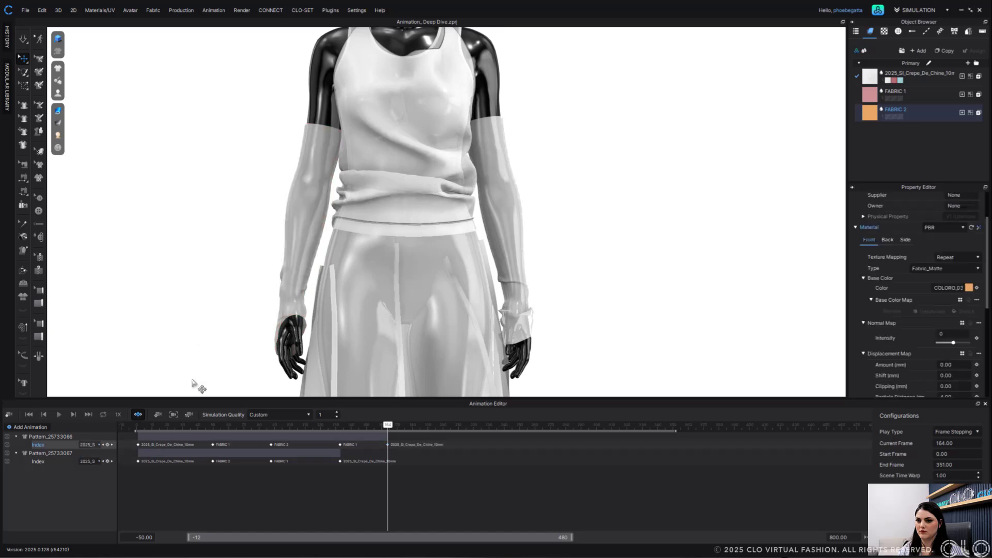
# Play the pattern animation from frame 0 past the last keyframe to check the fabric switches on both sleeves
pyautogui.click(137, 427)
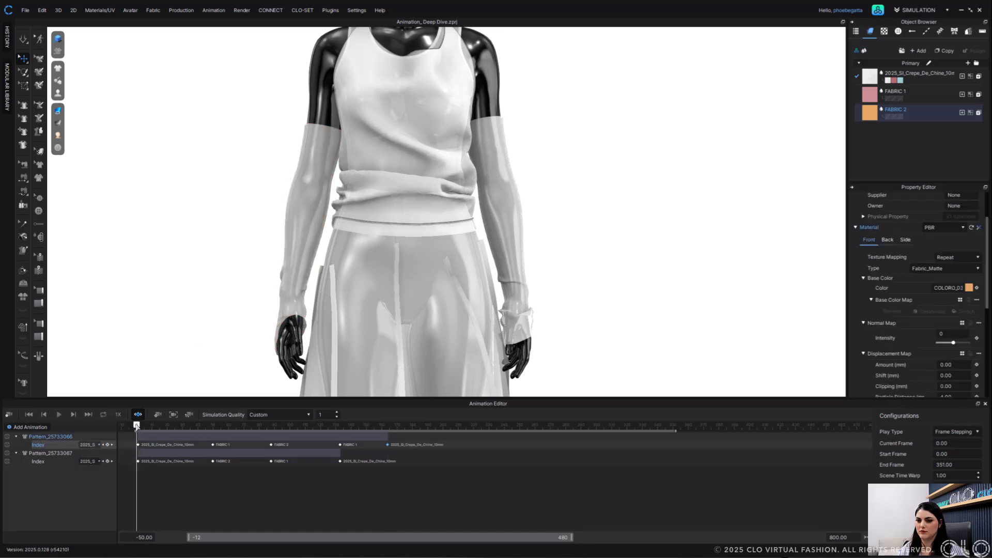
pyautogui.click(60, 414)
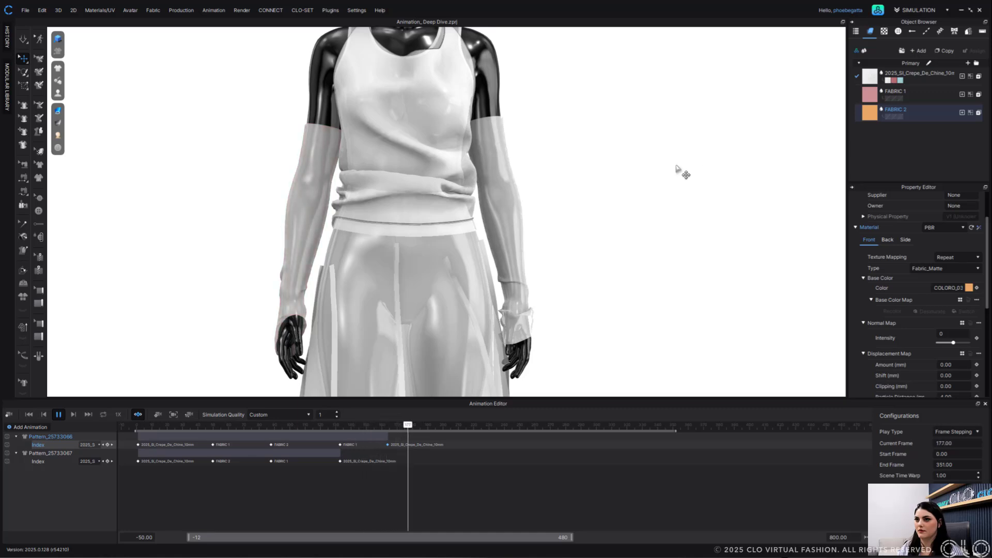
pyautogui.click(58, 415)
# Select all Index keyframes of both patterns and set their interpolation to Constant
pyautogui.click(138, 446)
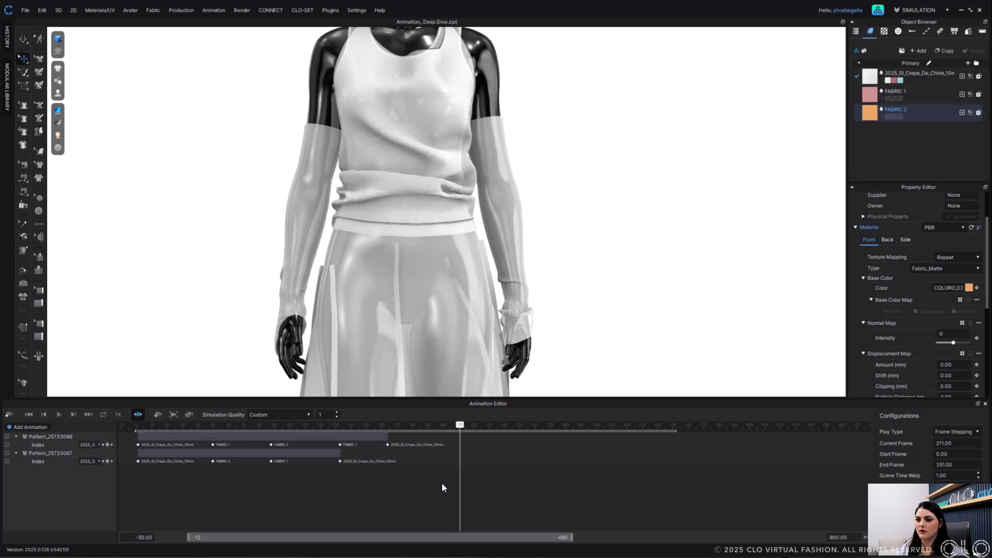
pyautogui.moveTo(443, 484); pyautogui.dragTo(128, 440)
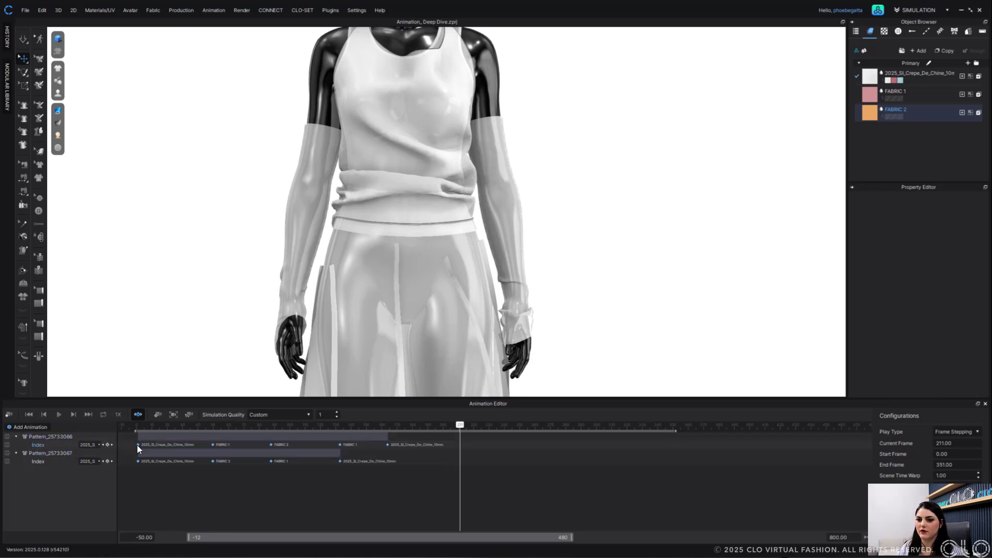
pyautogui.rightClick(137, 444)
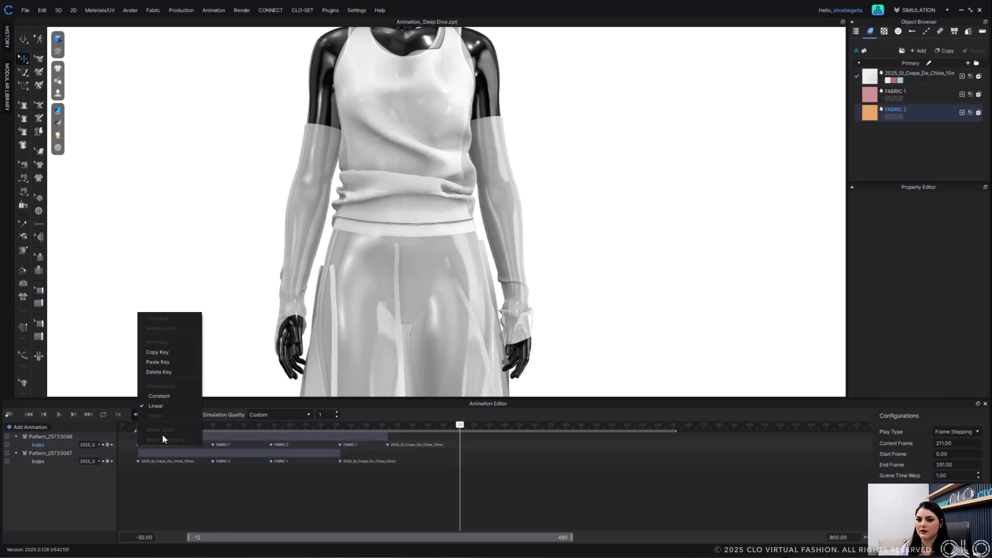
pyautogui.click(158, 396)
# Replay the animation from frame 0 to review the fabric changes with Constant interpolation
pyautogui.click(136, 425)
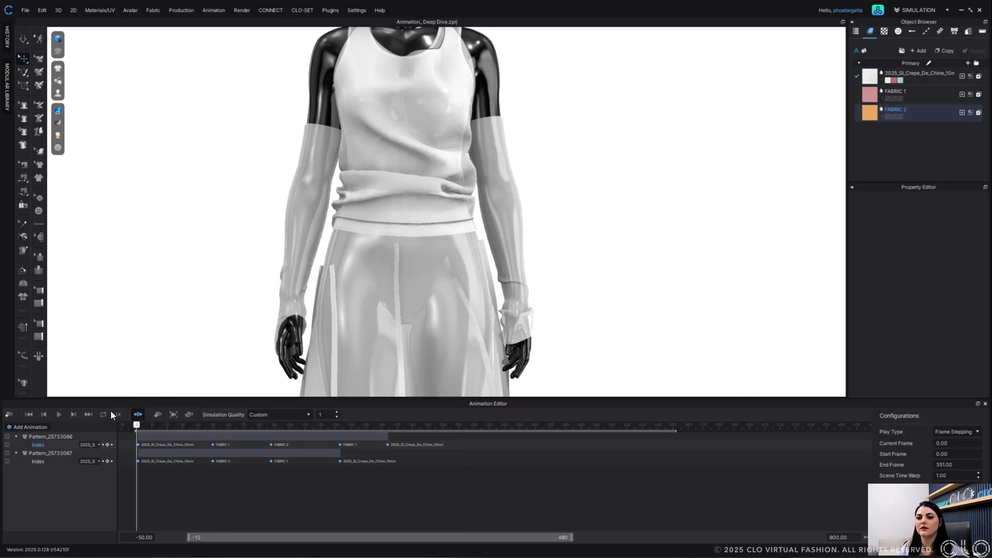
pyautogui.click(58, 415)
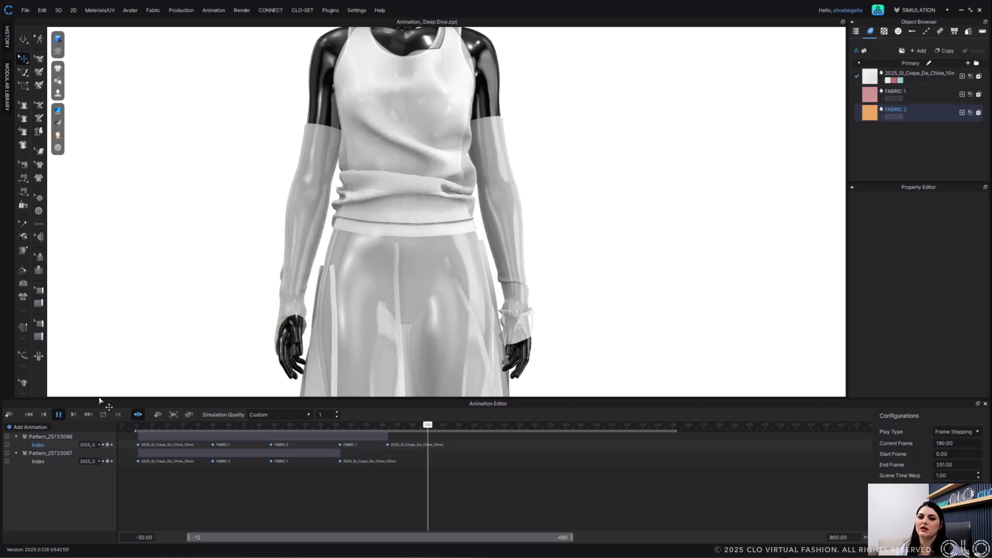
pyautogui.click(59, 414)
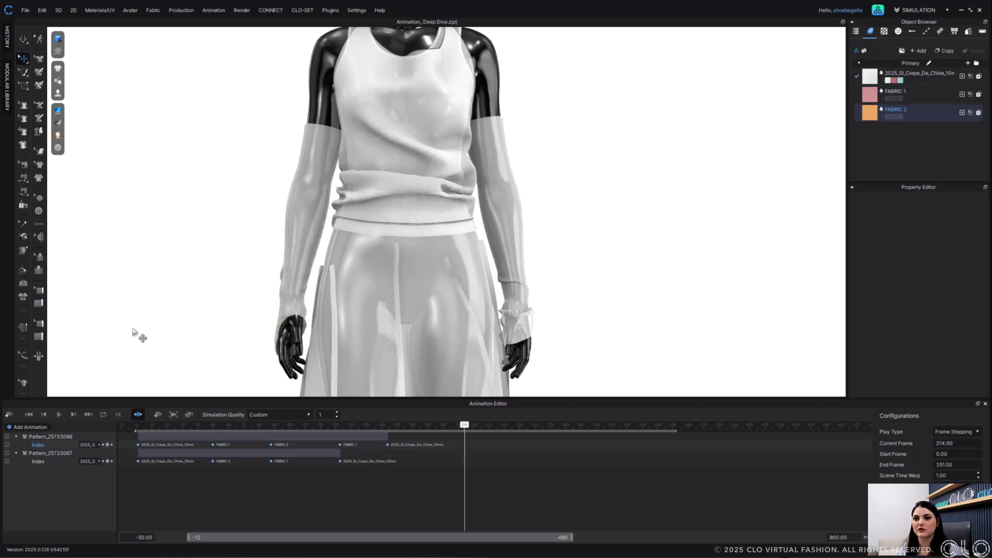
# Delete the animation layers of Pattern_25733066 and Pattern_25733067 together
pyautogui.click(31, 439)
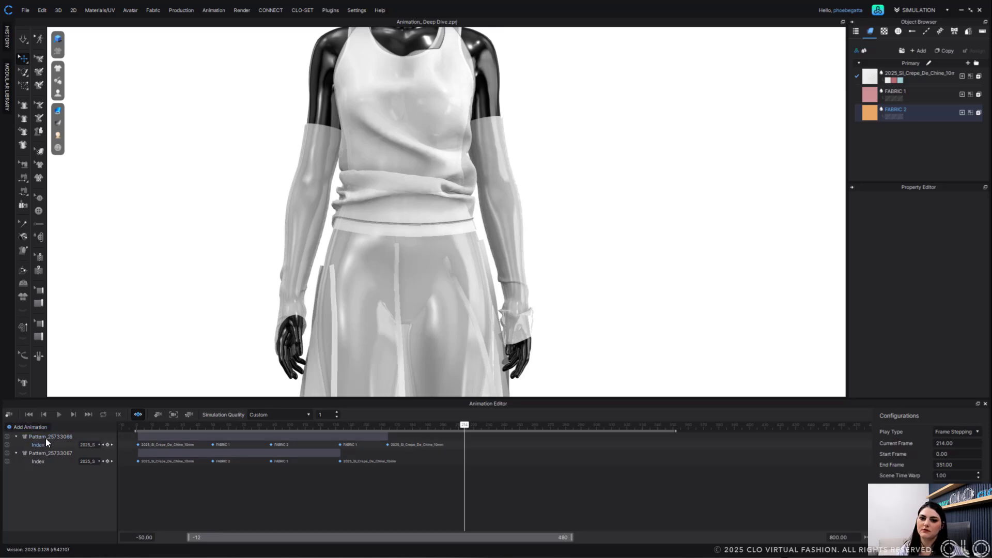
pyautogui.click(45, 438)
pyautogui.keyDown('shift'); pyautogui.click(48, 452); pyautogui.keyUp('shift')
pyautogui.rightClick(49, 452)
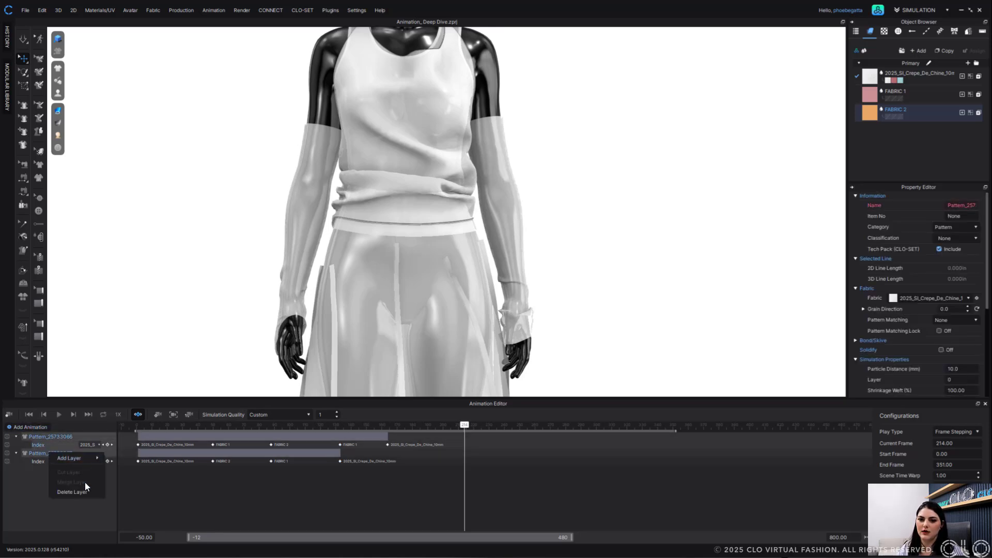
pyautogui.click(75, 491)
# Add a fabric animation track for the 2025_SI_Crepe_De_Chine fabric and expand its properties
pyautogui.click(33, 427)
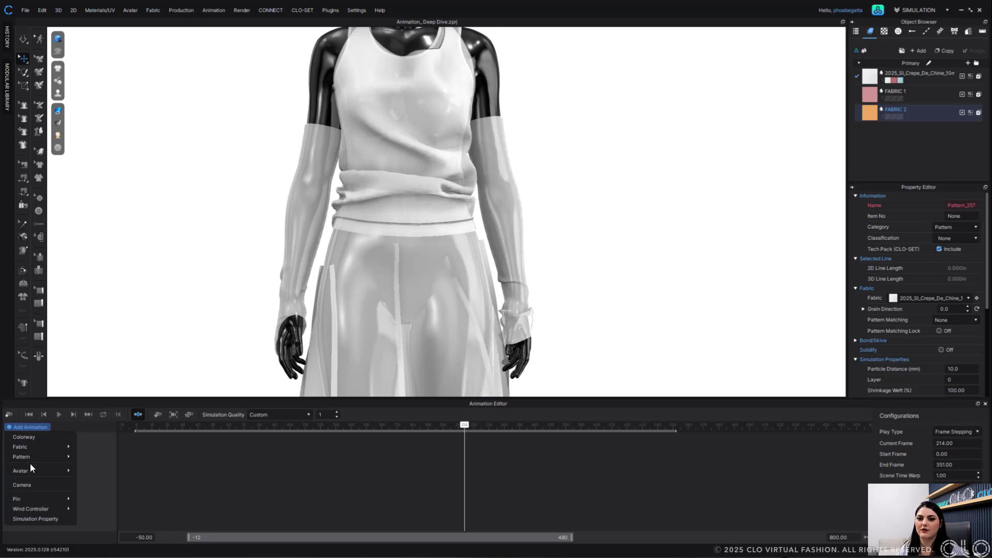
pyautogui.moveTo(34, 447)
pyautogui.click(120, 445)
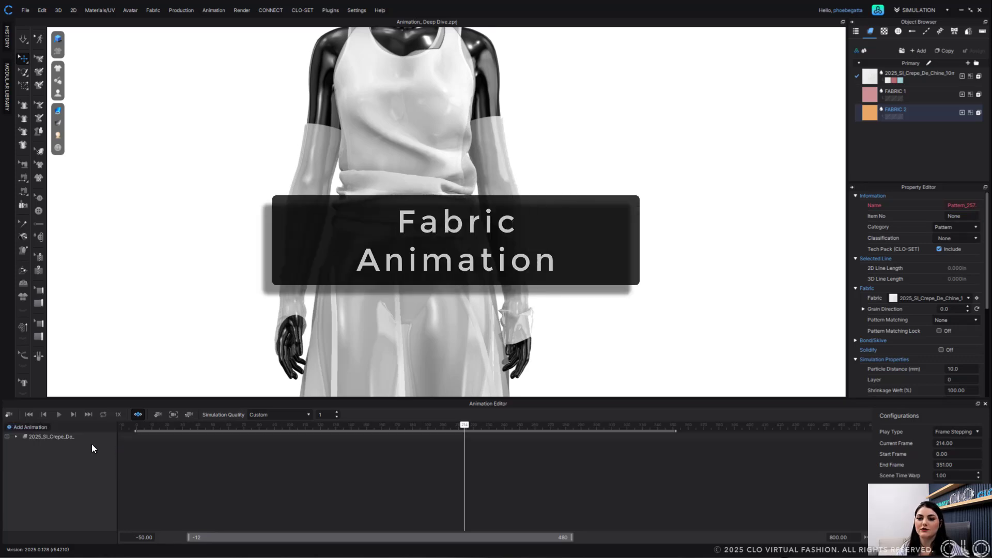
pyautogui.click(16, 436)
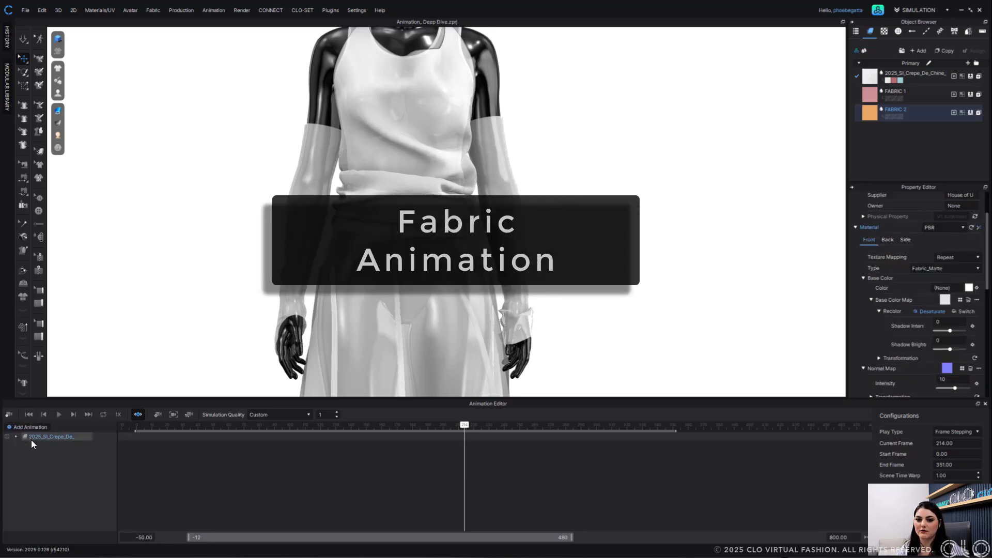
# Keyframe the fabric's Front Material and Physical Property at frame 4, and move the playhead to frame 105
pyautogui.click(144, 426)
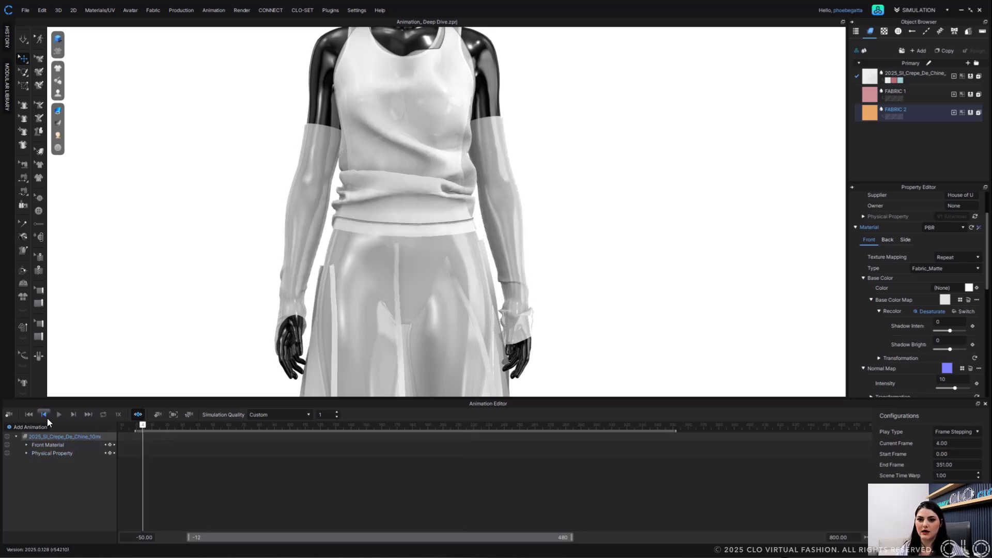
pyautogui.click(109, 445)
pyautogui.click(110, 453)
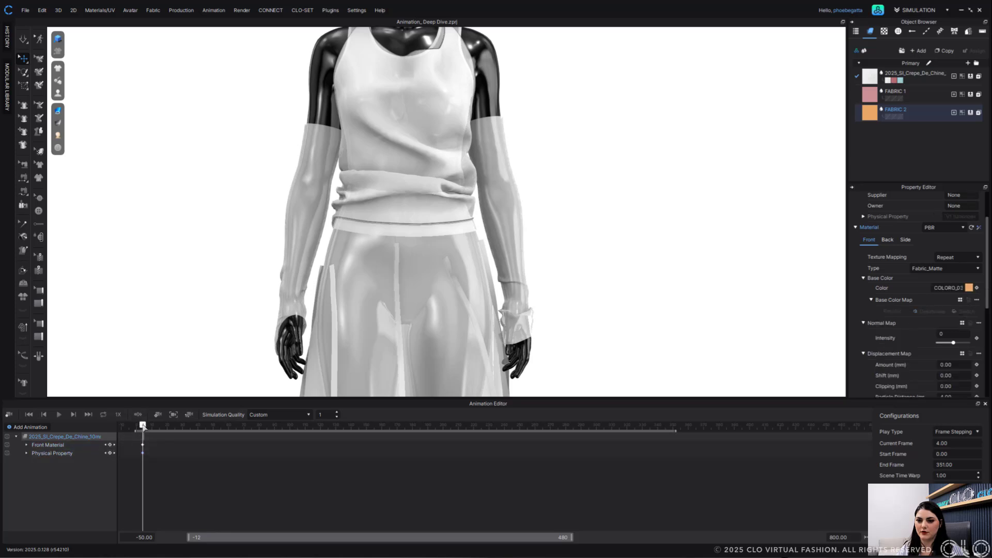
pyautogui.moveTo(144, 427); pyautogui.dragTo(298, 431)
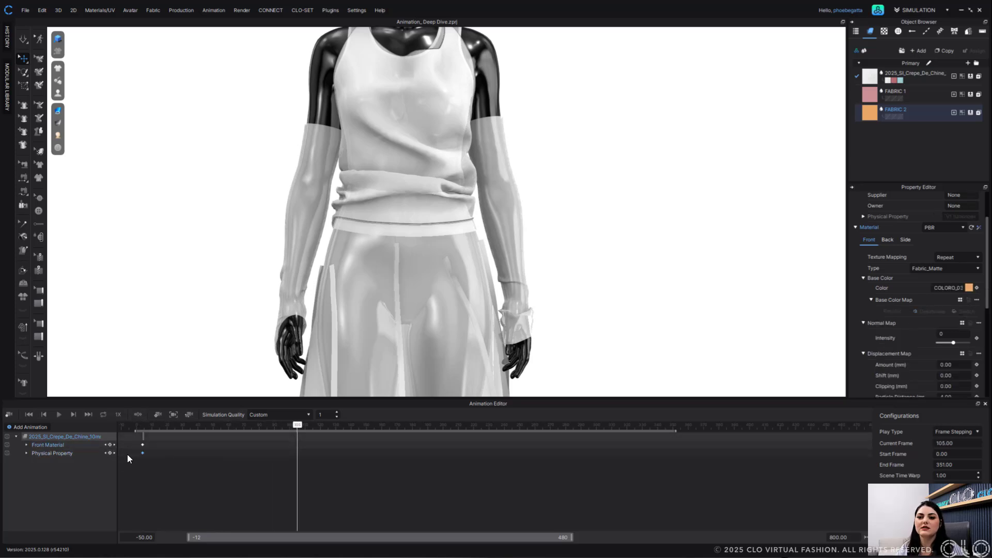
pyautogui.scroll(-3, 372, 288)
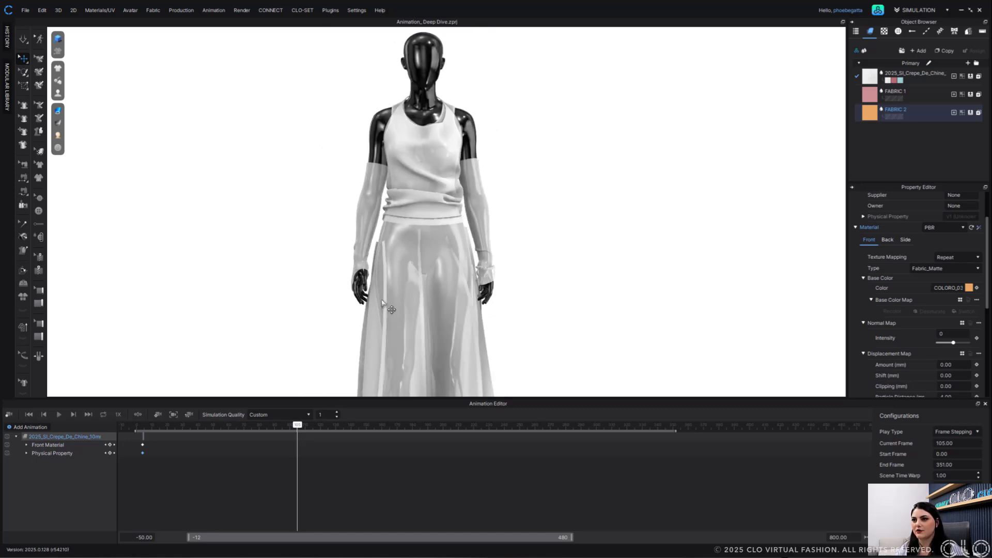
pyautogui.scroll(-1, 392, 305)
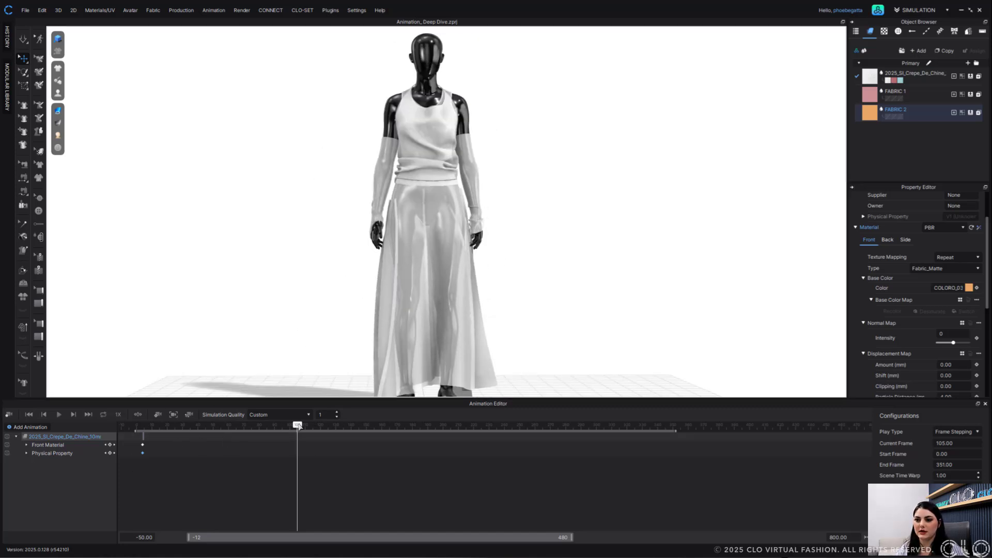
# Move the playhead to frame 43 and expand the crepe de chine's PBR properties under Front Material
pyautogui.moveTo(273, 427); pyautogui.dragTo(202, 437)
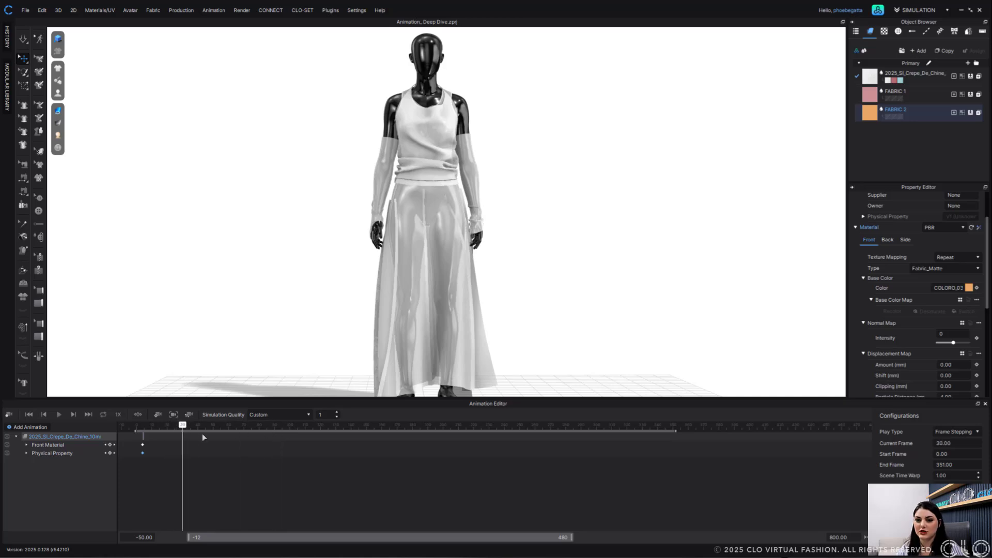
pyautogui.click(27, 445)
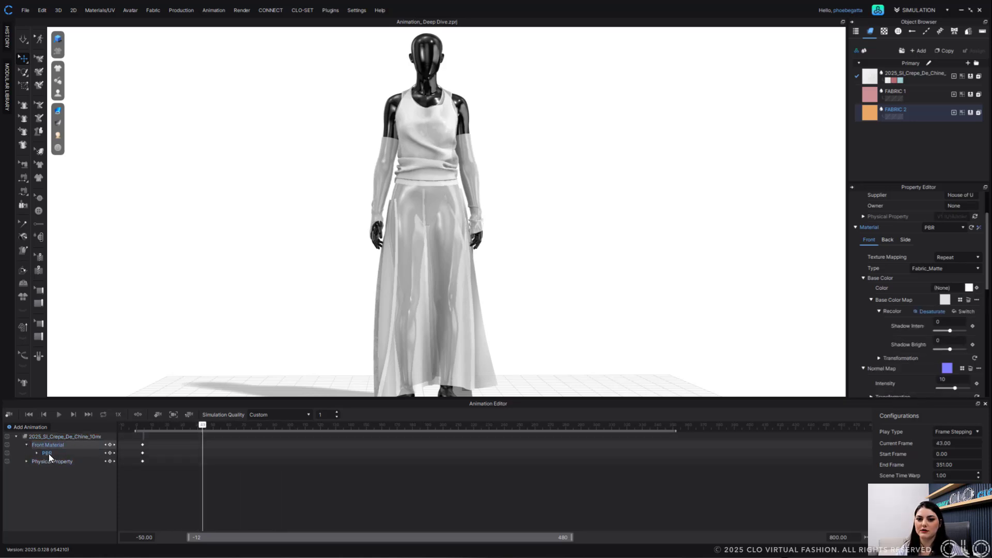
pyautogui.click(49, 454)
pyautogui.click(36, 453)
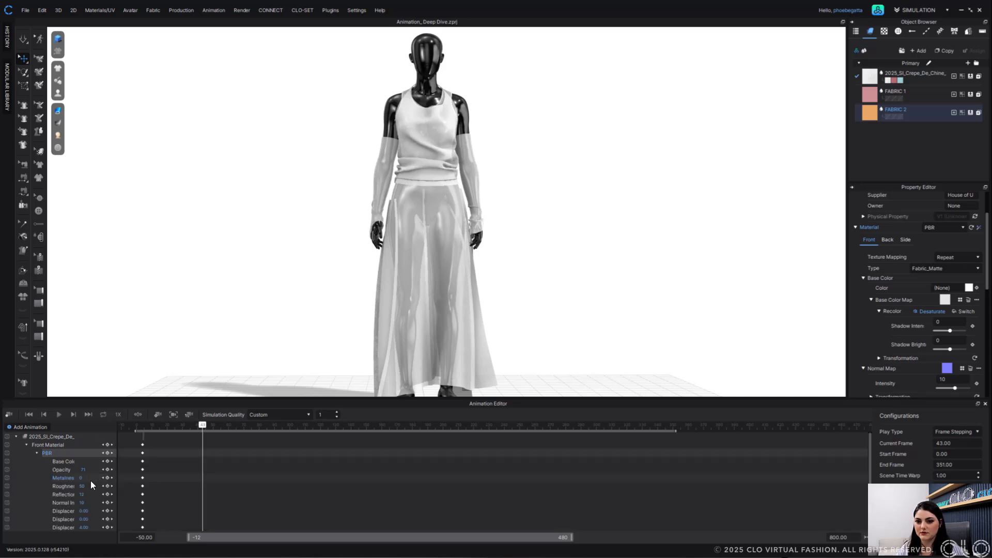
pyautogui.scroll(-1, 91, 481)
pyautogui.scroll(1, 93, 486)
# Keyframe the PBR properties at frame 43, recolour the crepe de chine's base color to a dusty rose swatch, and keyframe that color
pyautogui.click(107, 453)
pyautogui.click(969, 287)
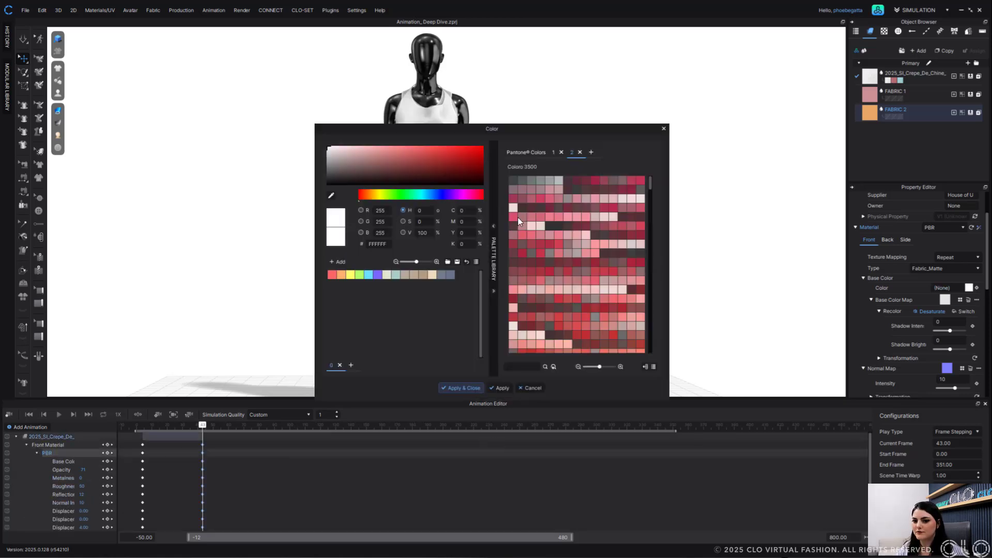
pyautogui.click(514, 217)
pyautogui.click(460, 387)
pyautogui.click(107, 462)
# Keyframe a higher Metalness at frame 109 and an Opacity of 100 at frame 152
pyautogui.click(303, 425)
pyautogui.doubleClick(80, 478)
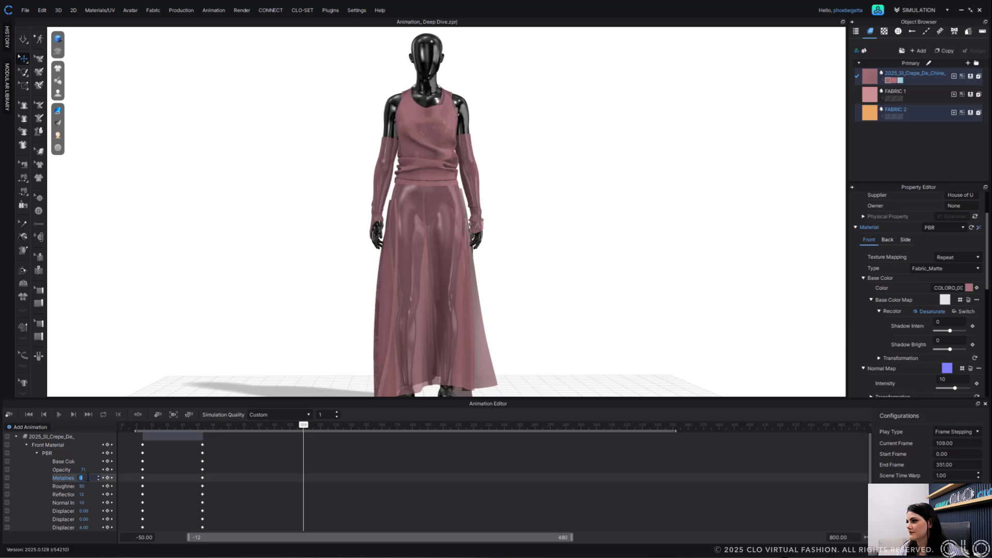
pyautogui.click(107, 478)
pyautogui.click(370, 424)
pyautogui.click(107, 470)
pyautogui.doubleClick(87, 470)
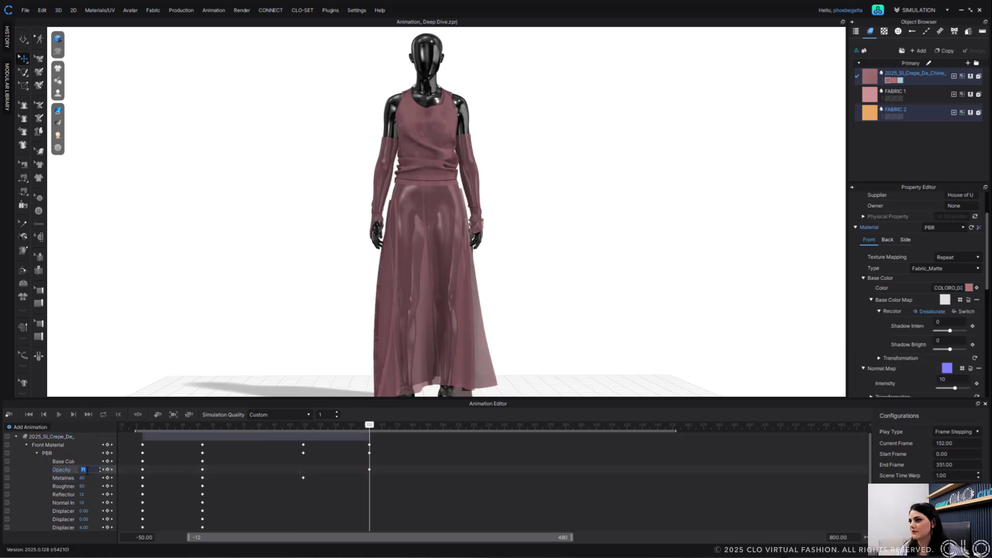
# Add Roughness and Reflection keyframes at frame 211, with Reflection set to 40
pyautogui.click(459, 425)
pyautogui.click(108, 486)
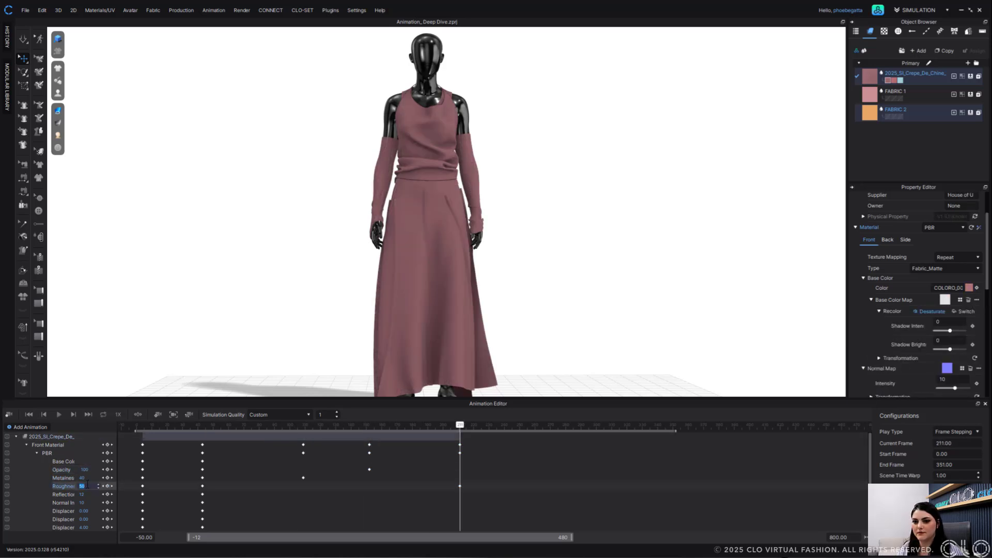
pyautogui.click(108, 495)
pyautogui.doubleClick(83, 494)
pyautogui.write('40')
pyautogui.press('Return')
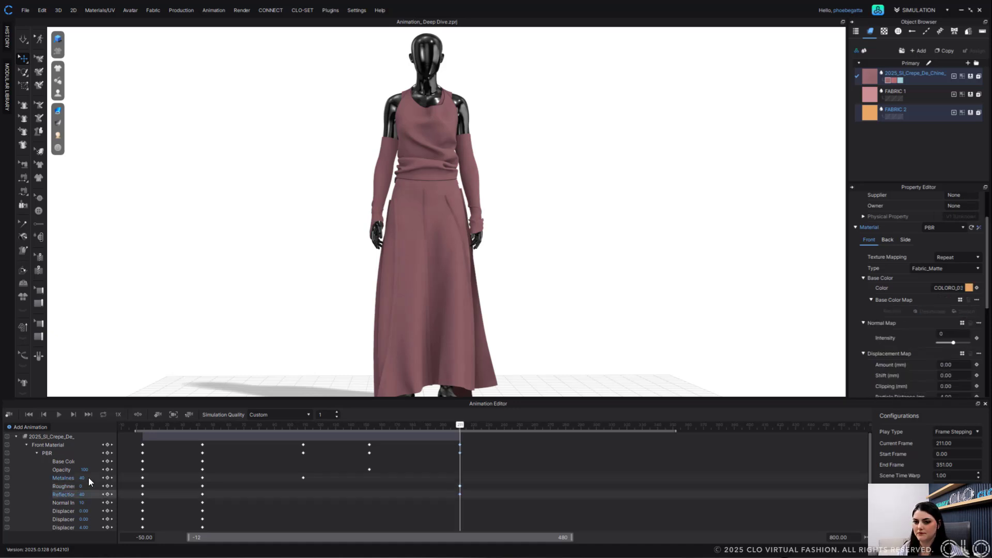
# Keyframe Metalness at 70 and set Roughness to 23 at frame 211
pyautogui.doubleClick(84, 477)
pyautogui.write('70')
pyautogui.press('Return')
pyautogui.click(107, 478)
pyautogui.doubleClick(82, 486)
pyautogui.write('23')
pyautogui.press('Return')
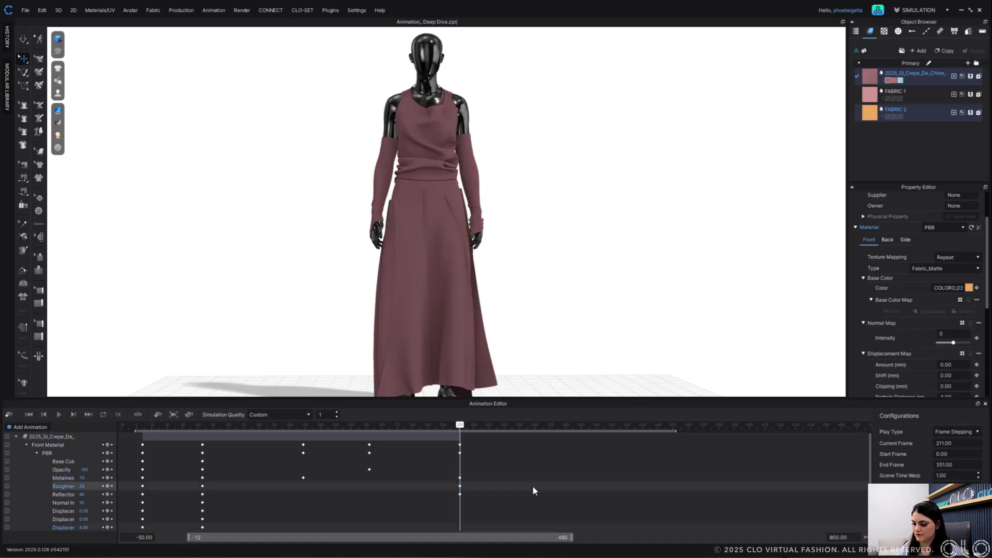
# Keyframe FABRIC 2's Reflection Intensity at frame 211
pyautogui.scroll(-6, 957, 321)
pyautogui.click(977, 316)
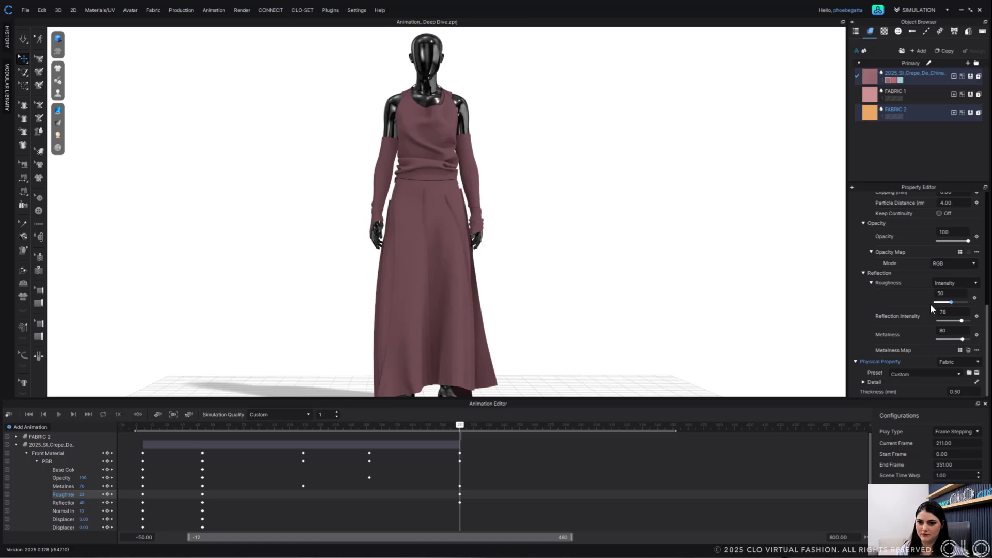
pyautogui.scroll(2, 534, 338)
pyautogui.scroll(-3, 534, 338)
# At frame 259, set the crepe de chine's Metalness to 87, Reflection Intensity to 83 and roughness Map Intensity to 100
pyautogui.moveTo(520, 425); pyautogui.dragTo(534, 425)
pyautogui.click(83, 486)
pyautogui.scroll(4, 934, 272)
pyautogui.scroll(-4, 937, 272)
pyautogui.scroll(-3, 939, 272)
pyautogui.moveTo(958, 338); pyautogui.dragTo(964, 339)
pyautogui.moveTo(949, 321); pyautogui.dragTo(969, 293)
pyautogui.click(87, 497)
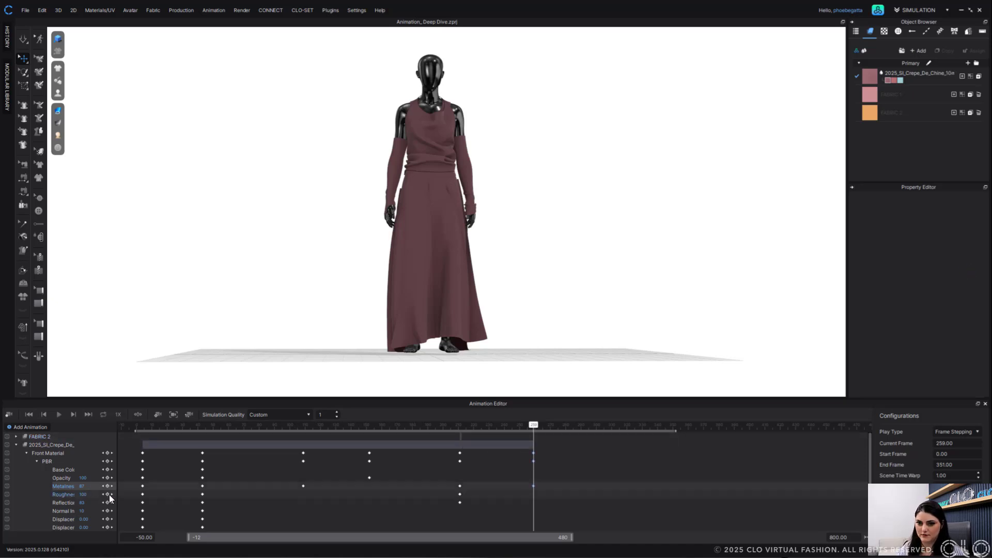
# Add a Roughness keyframe for the crepe de chine at frame 259
pyautogui.doubleClick(83, 495)
pyautogui.click(108, 495)
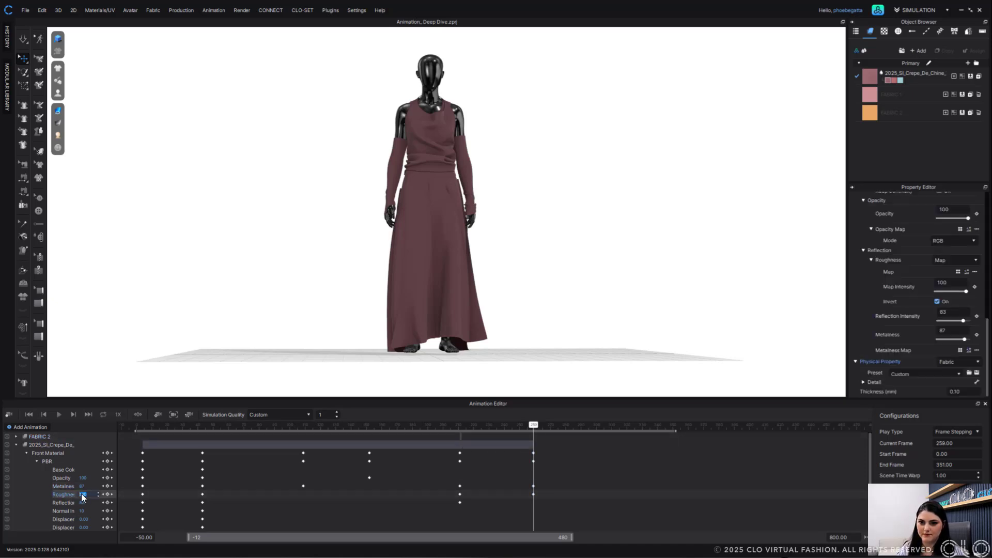
pyautogui.click(69, 497)
pyautogui.click(50, 497)
# Try to lower the roughness Map Intensity to 20 and keyframe it at frame 259
pyautogui.moveTo(966, 292); pyautogui.dragTo(942, 293)
pyautogui.click(974, 287)
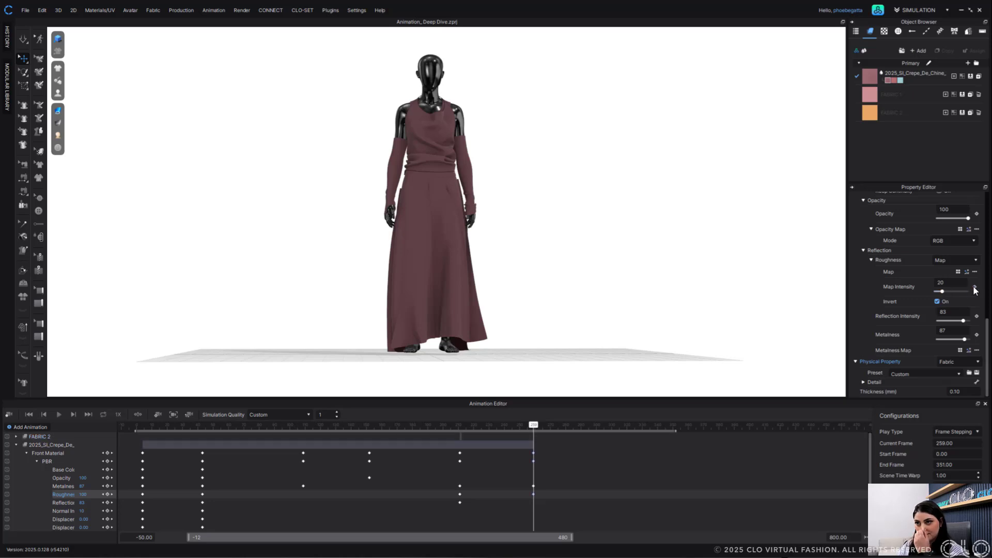
pyautogui.doubleClick(82, 495)
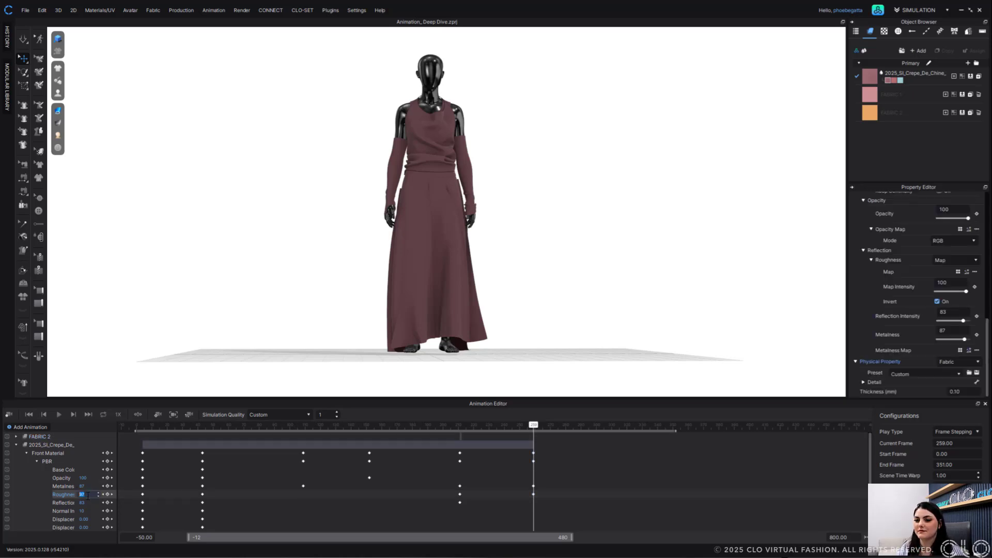
pyautogui.scroll(5, 524, 259)
pyautogui.scroll(-5, 523, 257)
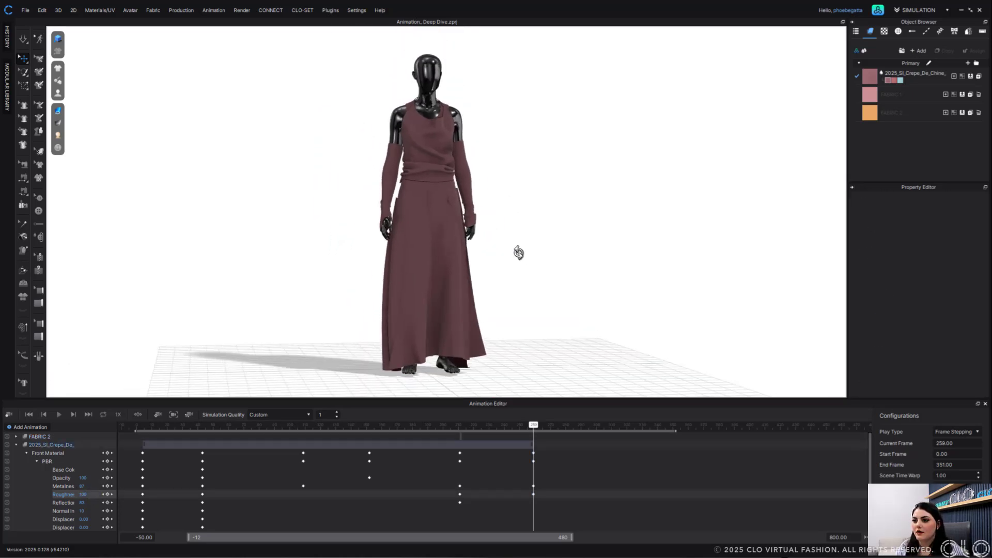
# Scrub through the base color change up to frame 42, and play the fabric animation from frame 0
pyautogui.click(140, 425)
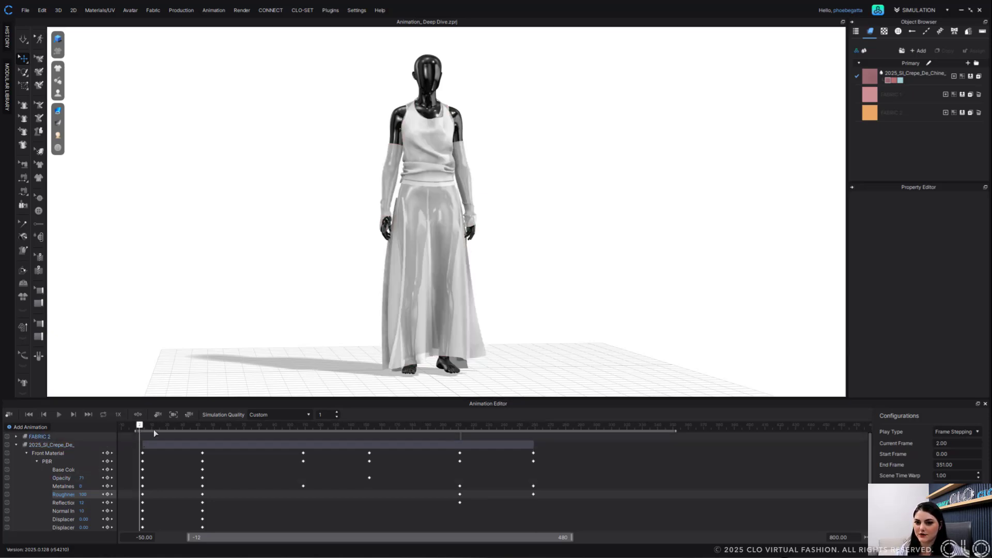
pyautogui.moveTo(155, 433); pyautogui.dragTo(202, 456)
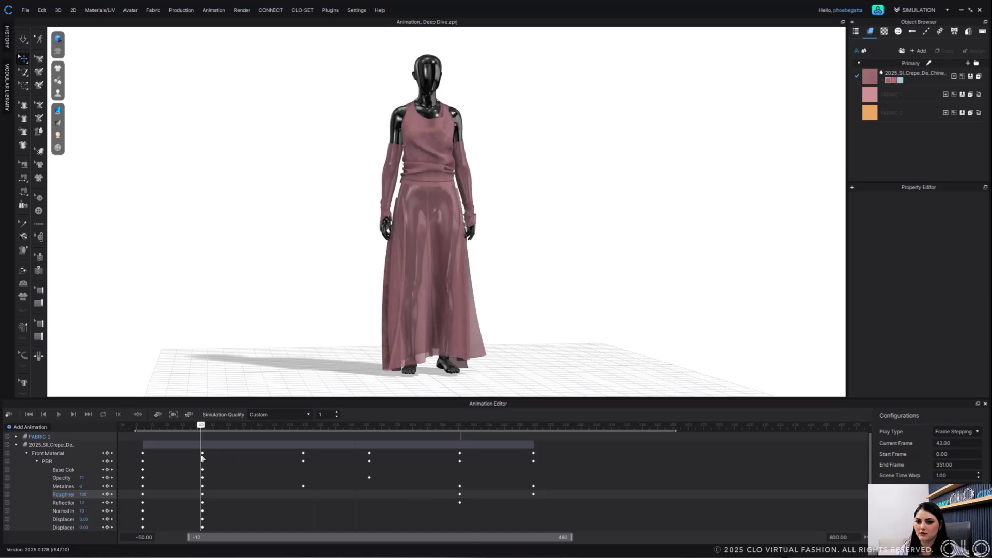
pyautogui.moveTo(143, 429); pyautogui.dragTo(138, 433)
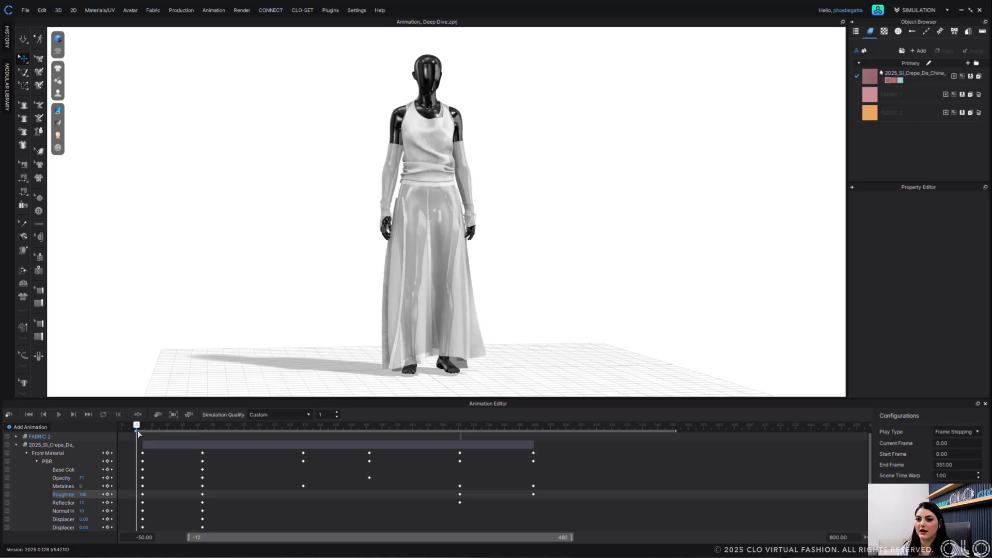
pyautogui.click(59, 415)
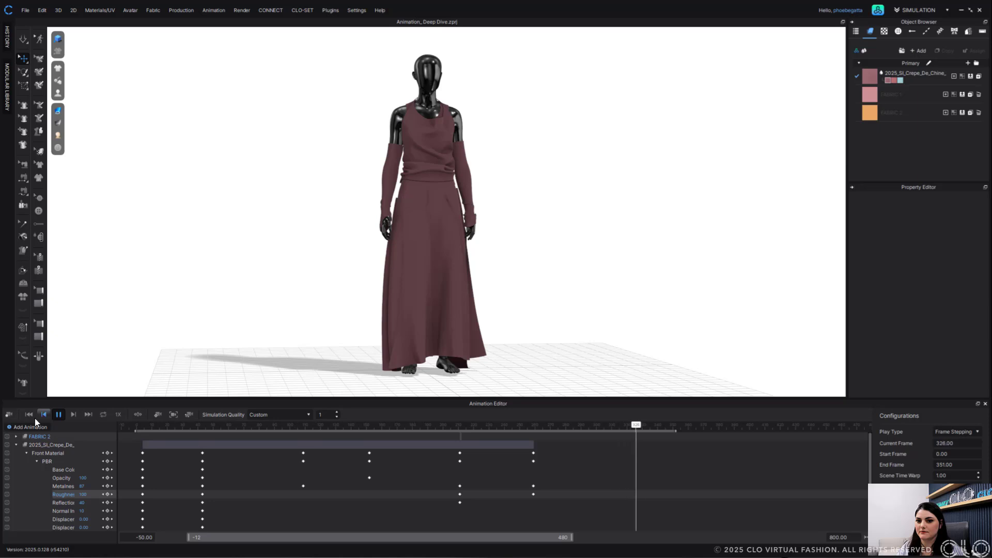
# Delete the crepe de chine and FABRIC 2 animation layers
pyautogui.click(45, 446)
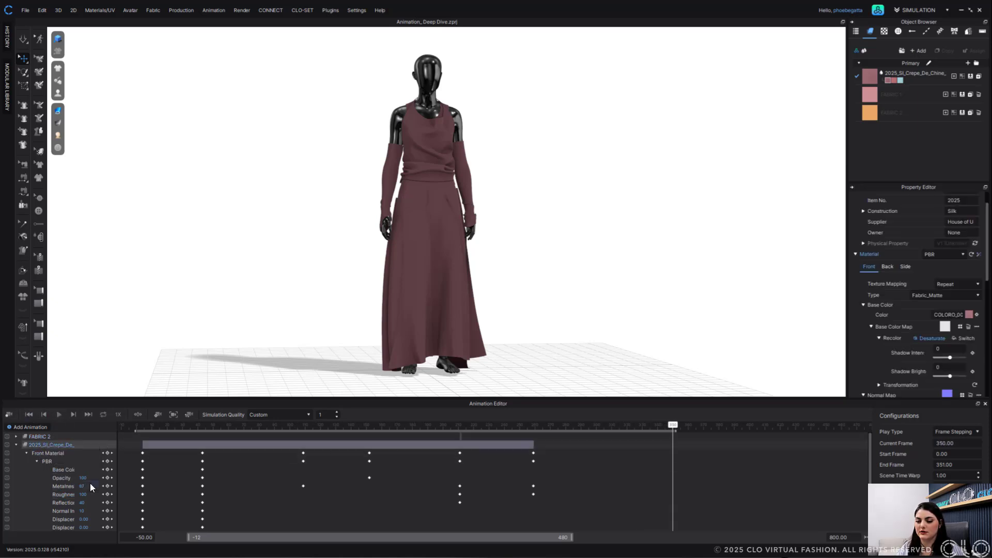
pyautogui.press('Delete')
pyautogui.rightClick(69, 438)
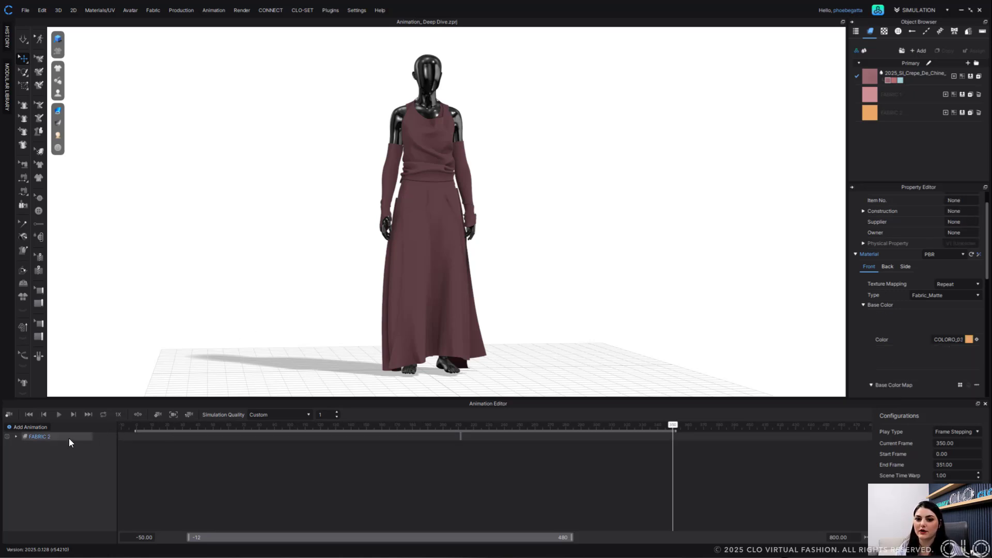
pyautogui.click(105, 479)
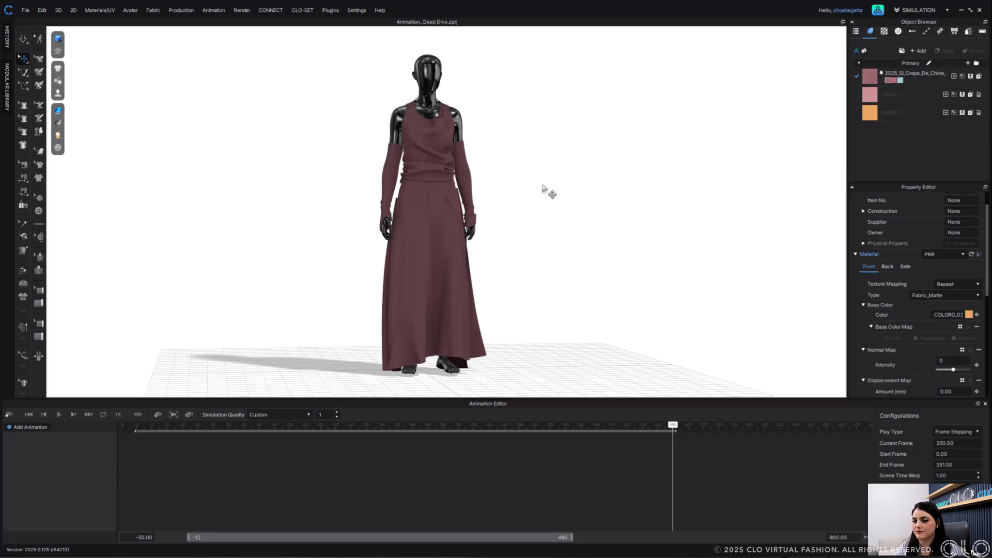
# Add a Colorway animation and keyframe its Index as Default Colorway at frame 4
pyautogui.click(39, 429)
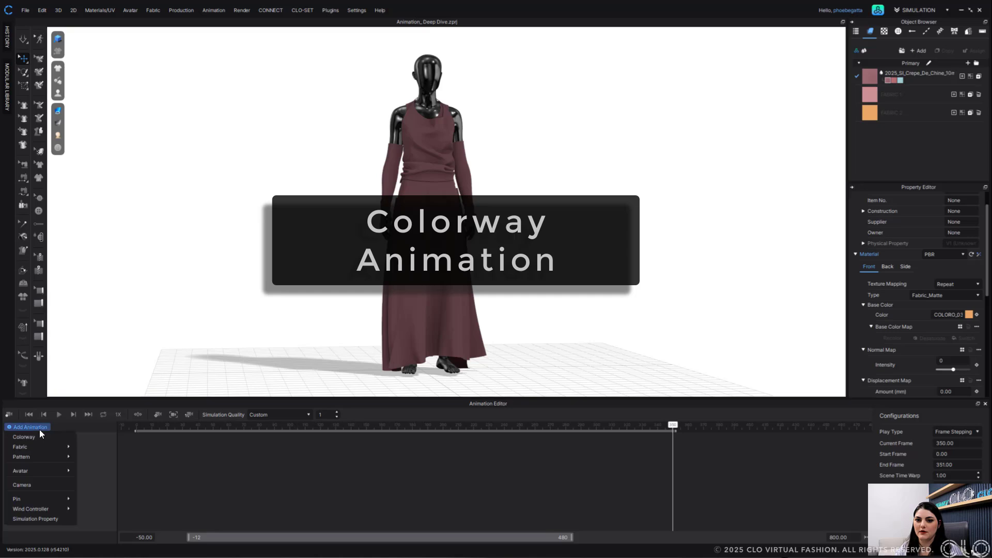
pyautogui.click(49, 438)
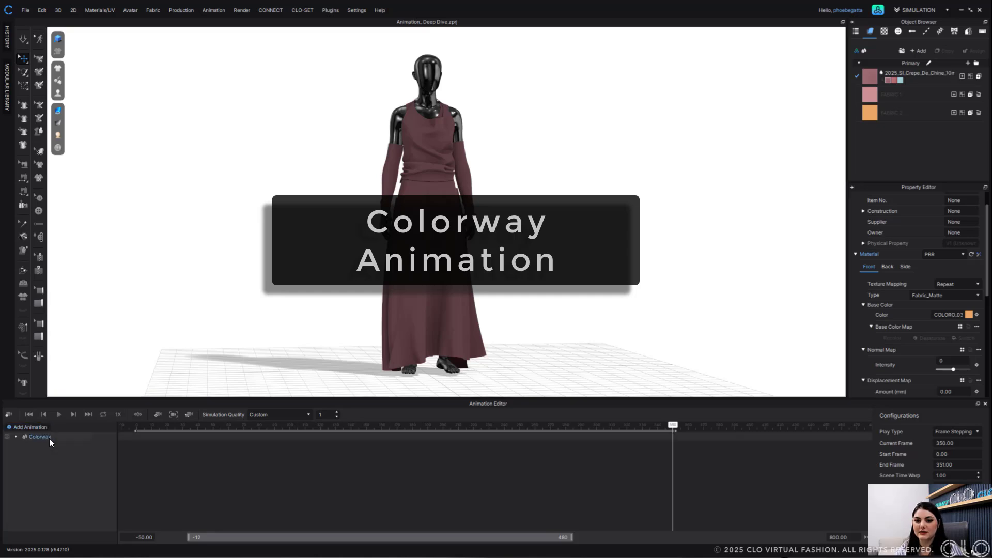
pyautogui.click(148, 428)
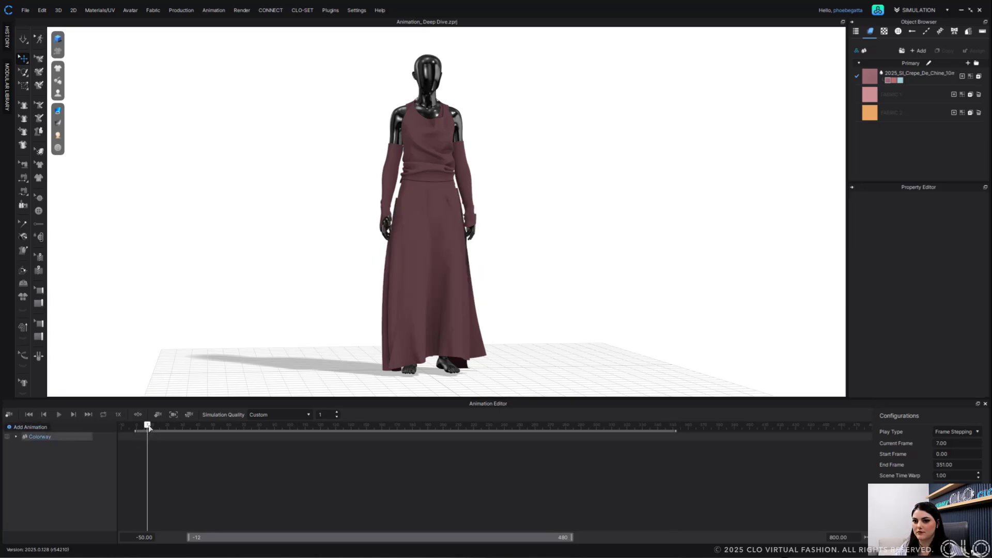
pyautogui.moveTo(147, 426); pyautogui.dragTo(144, 426)
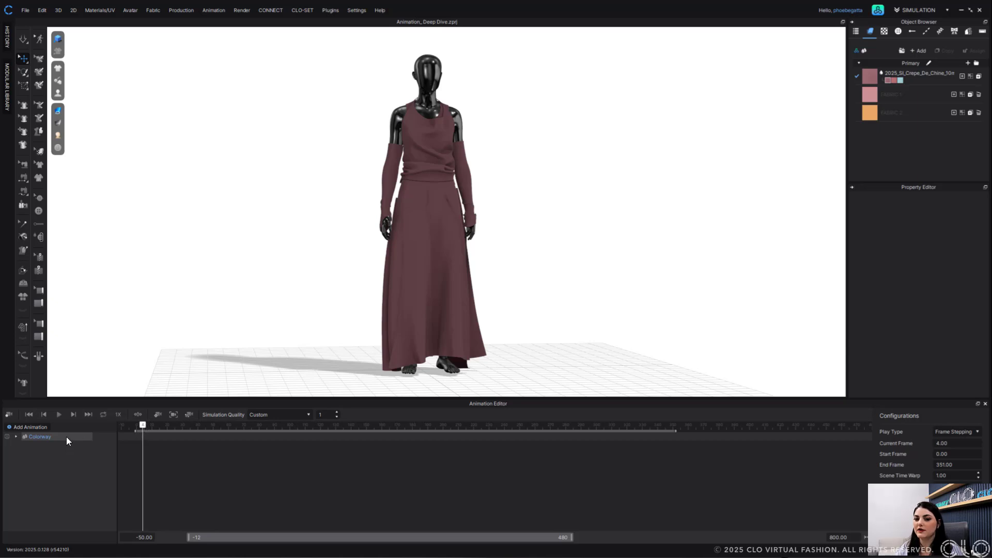
pyautogui.click(16, 437)
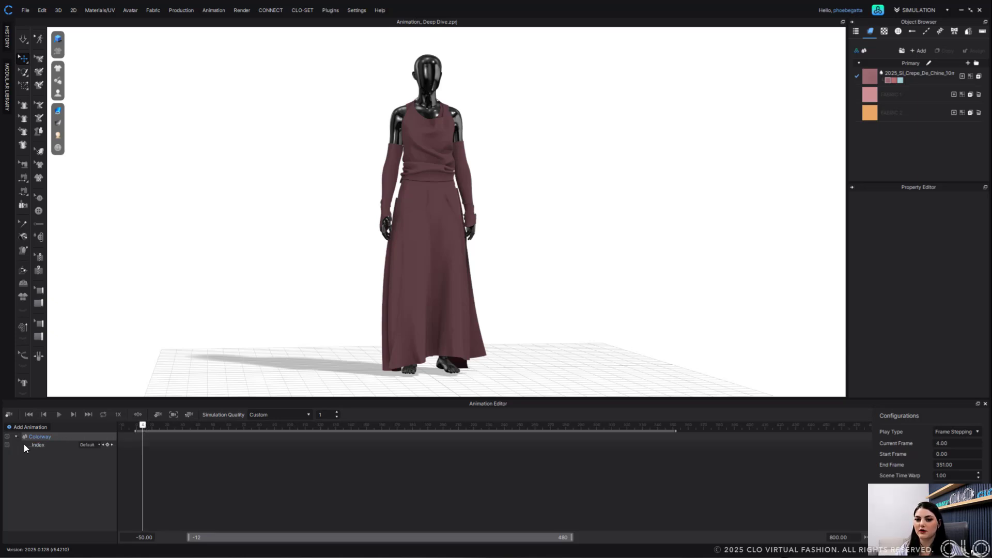
pyautogui.click(108, 444)
# Keyframe the Index as Colorway 1 at frame 104
pyautogui.moveTo(146, 426); pyautogui.dragTo(297, 431)
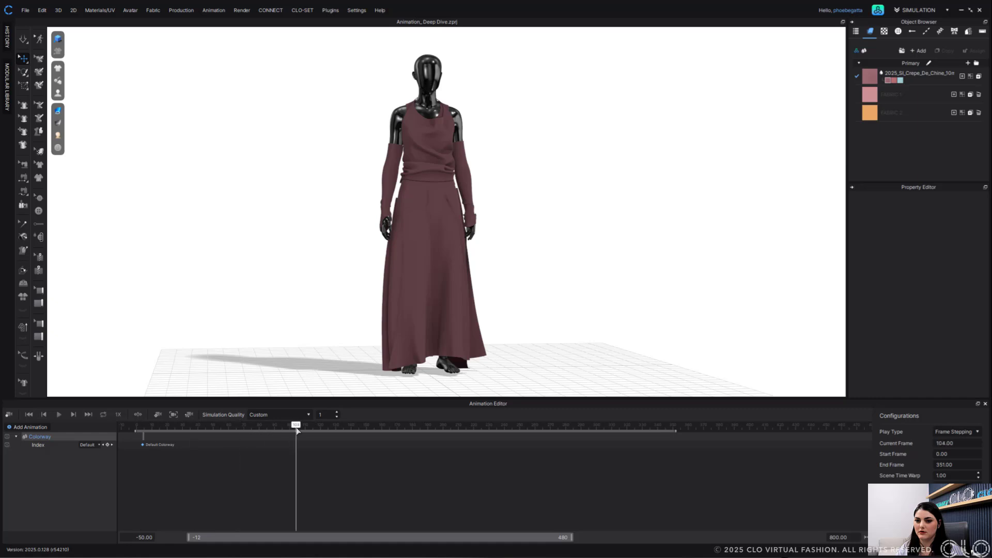
pyautogui.click(98, 445)
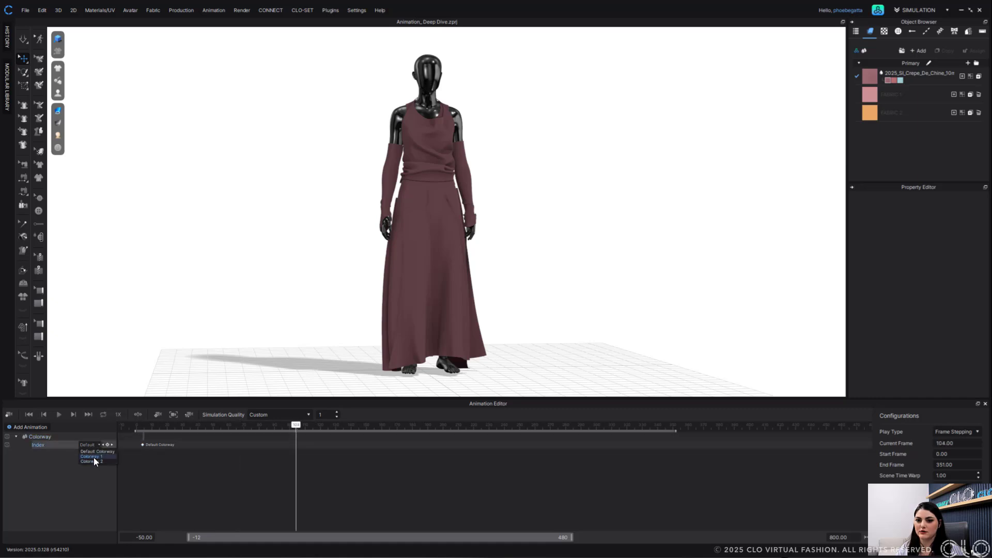
pyautogui.click(94, 458)
pyautogui.click(107, 445)
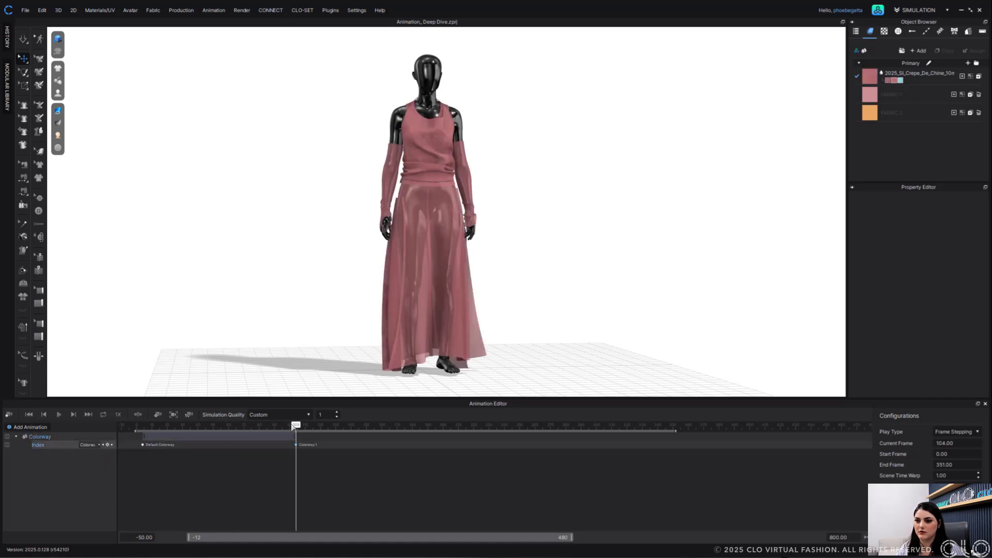
# Add an Index keyframe at frame 196 and choose Colorway 2 for it
pyautogui.moveTo(342, 426); pyautogui.dragTo(437, 427)
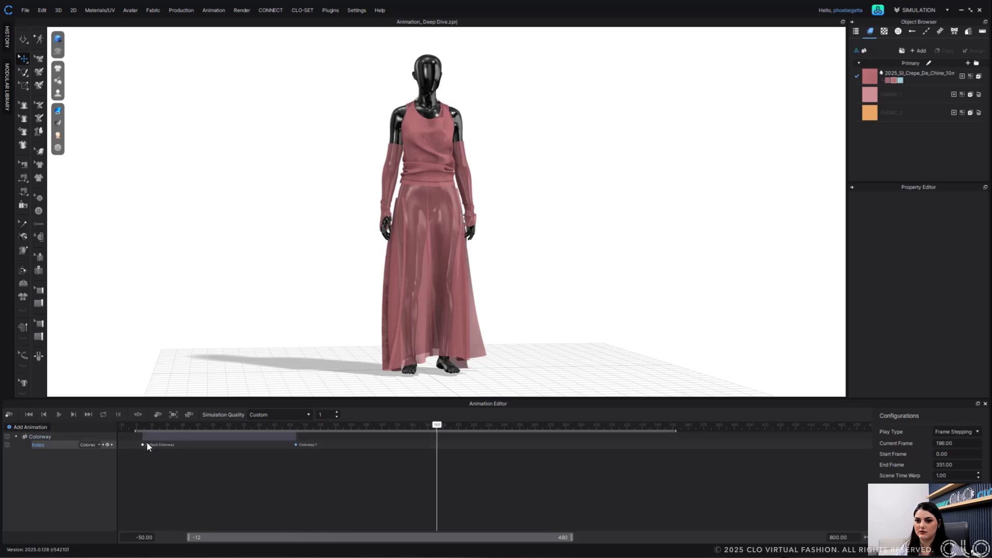
pyautogui.click(107, 445)
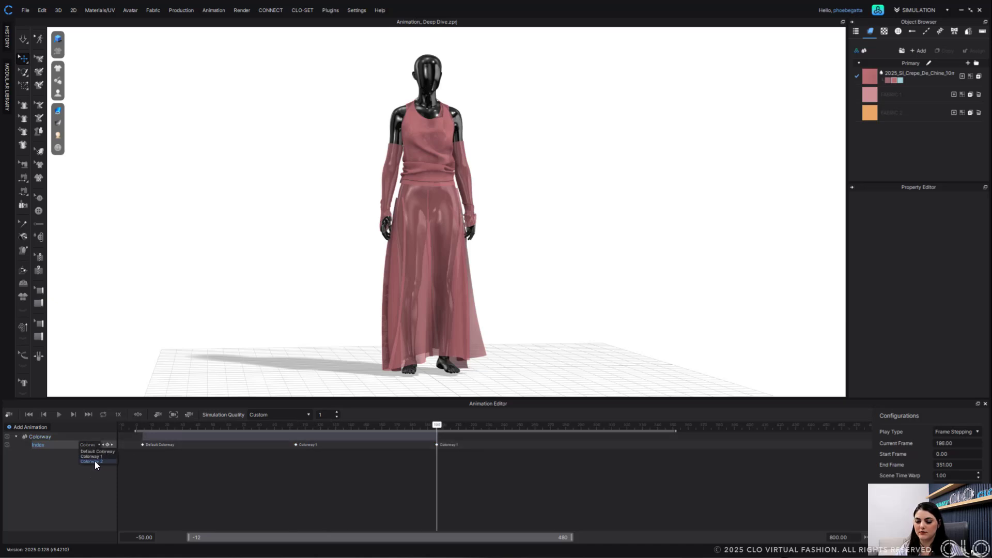
pyautogui.click(95, 461)
# Play the colorway animation from about frame 4 and pause it
pyautogui.click(142, 424)
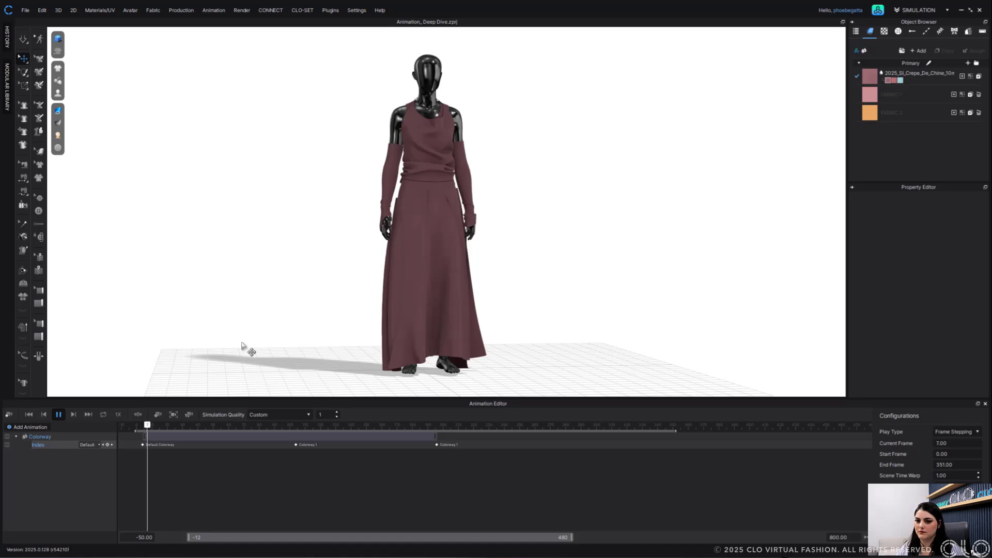
pyautogui.click(61, 414)
# Change the interpolation of the Colorway Index keyframes and return the playhead to frame 3
pyautogui.click(144, 444)
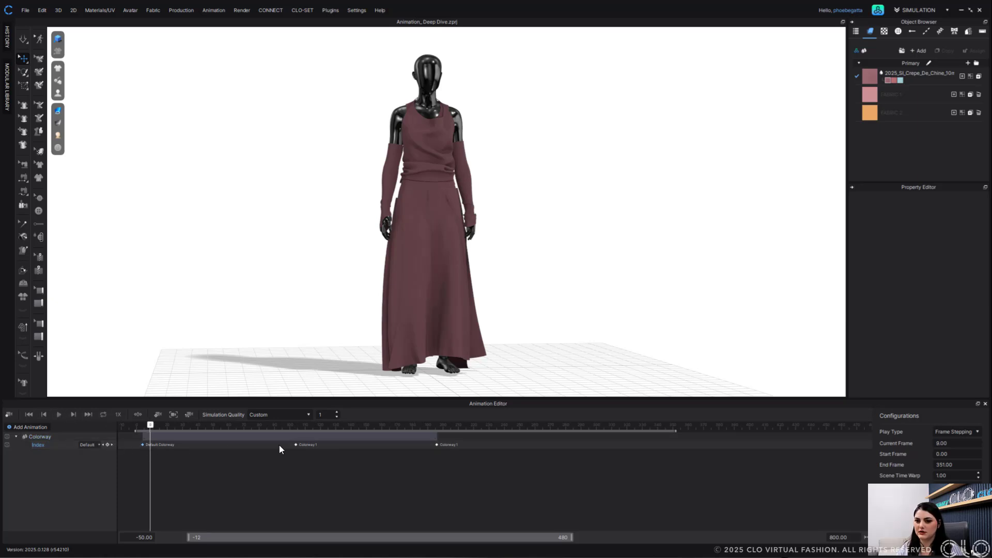
pyautogui.rightClick(437, 445)
pyautogui.click(466, 396)
pyautogui.moveTo(151, 428); pyautogui.dragTo(142, 427)
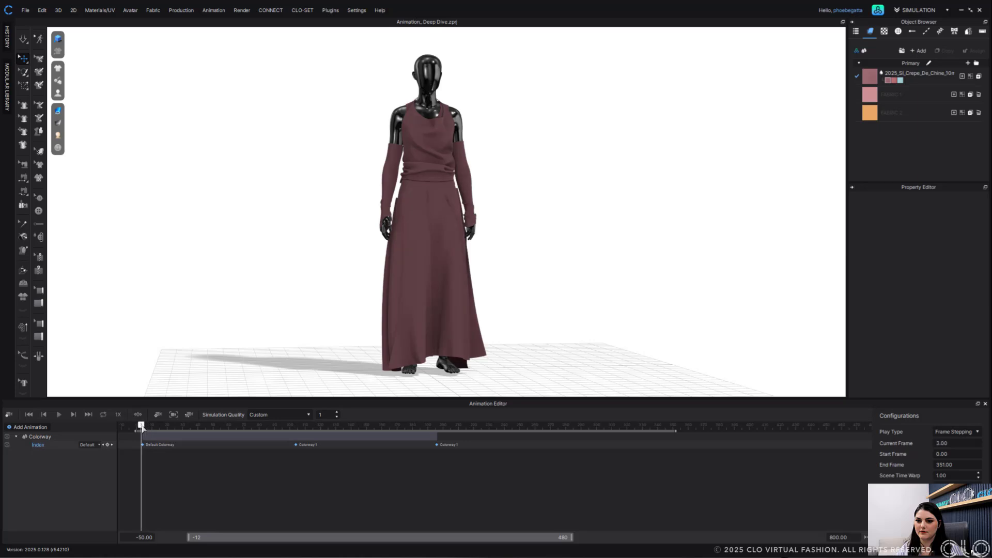
# Play the colorway animation from frame 3 and pause it once the last keyframe has passed
pyautogui.click(59, 415)
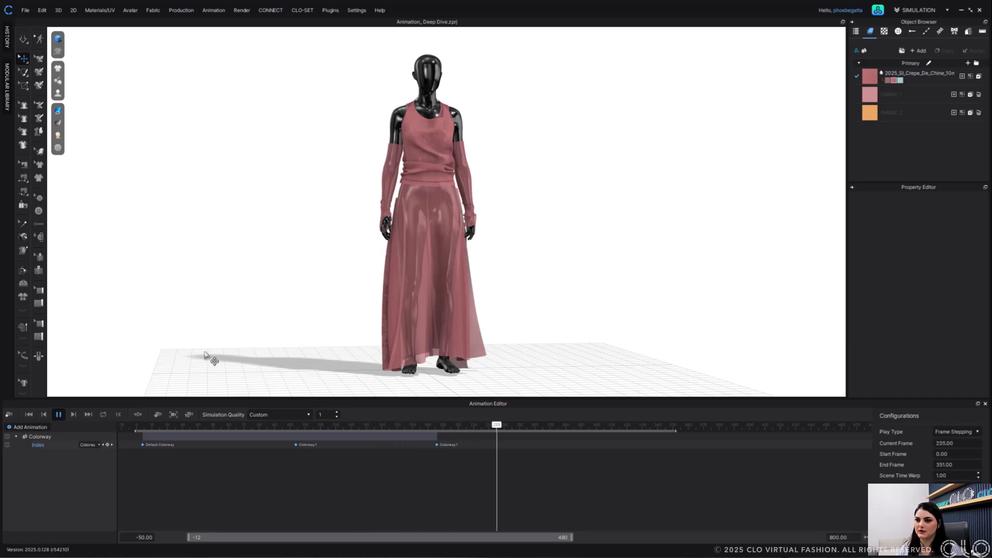
pyautogui.click(59, 414)
pyautogui.click(309, 434)
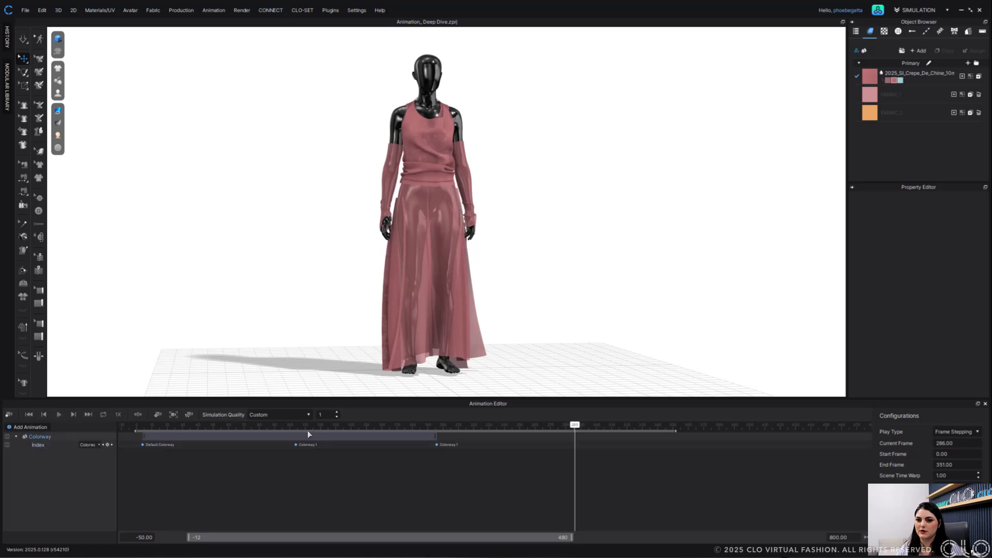
# Change the last Index keyframe, at frame 196, to Colorway 2
pyautogui.click(435, 426)
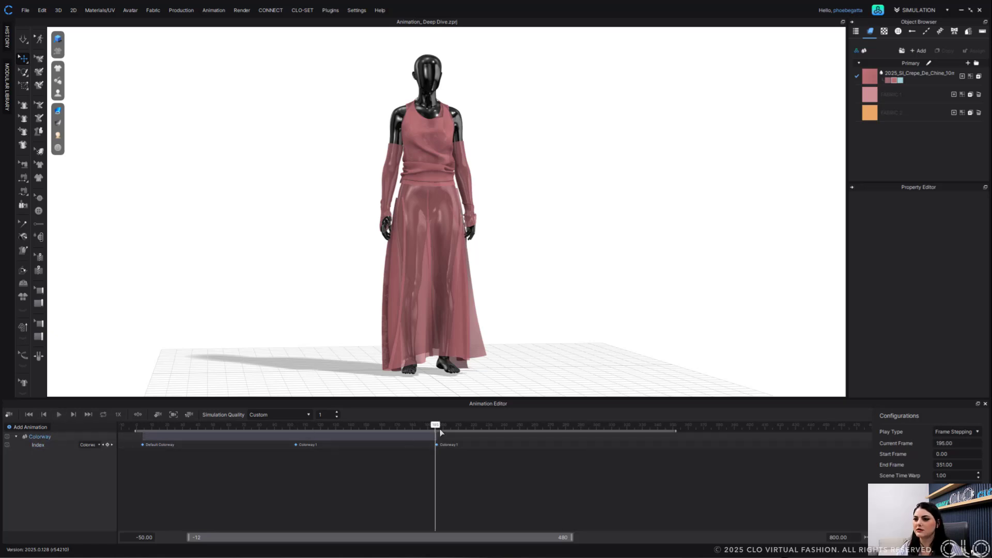
pyautogui.moveTo(437, 426); pyautogui.dragTo(439, 429)
pyautogui.click(445, 445)
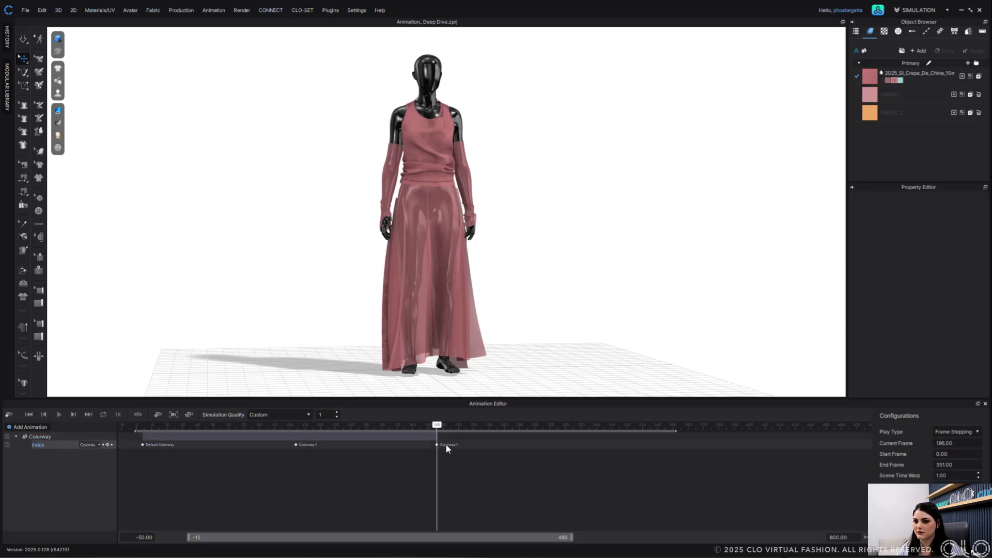
pyautogui.click(83, 445)
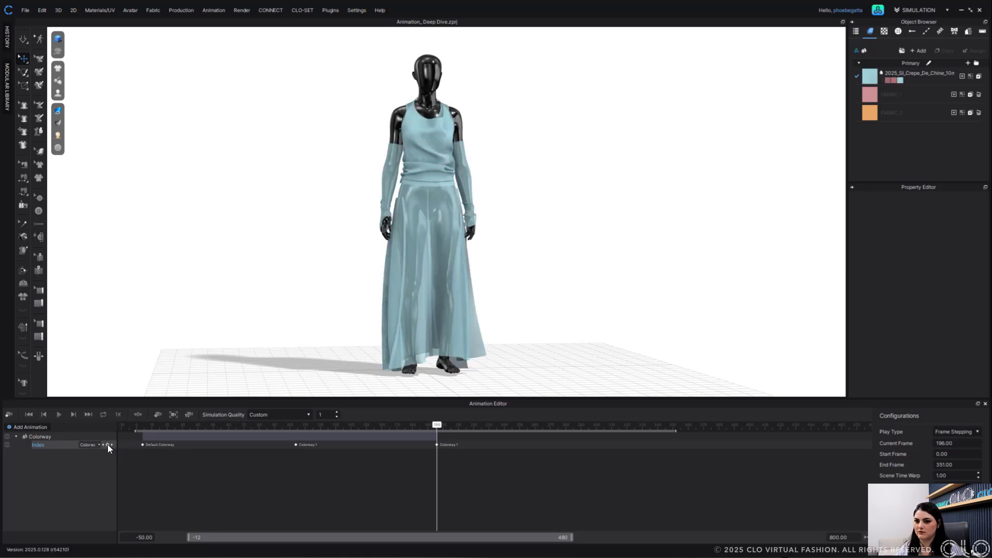
# Play the colorway animation from its start with the corrected last keyframe, then pause it
pyautogui.click(139, 427)
pyautogui.click(59, 415)
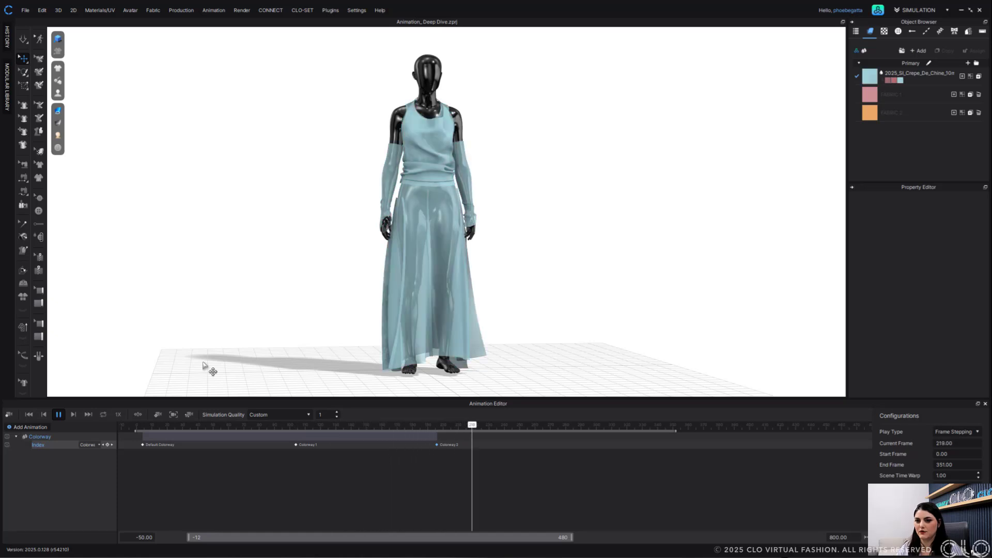
pyautogui.click(60, 415)
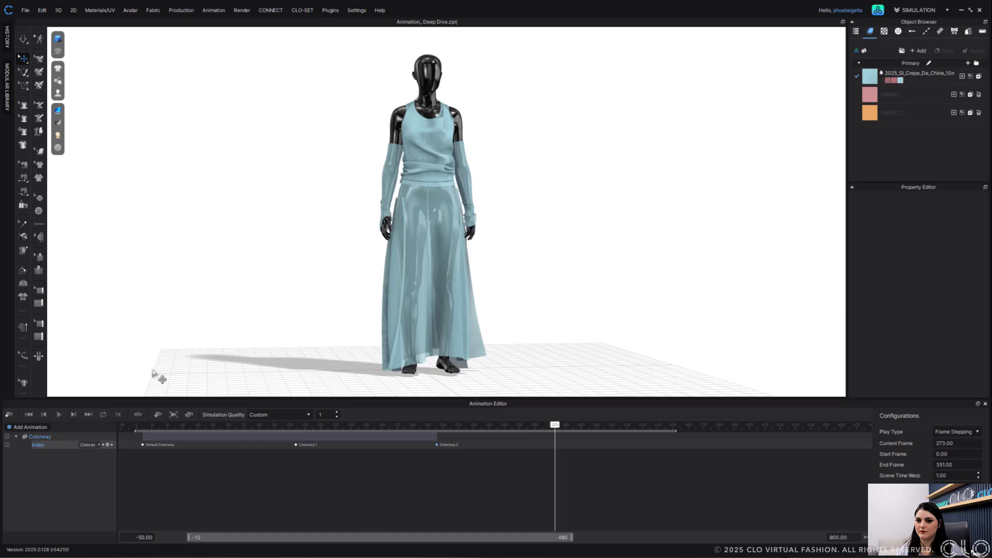
pyautogui.click(29, 427)
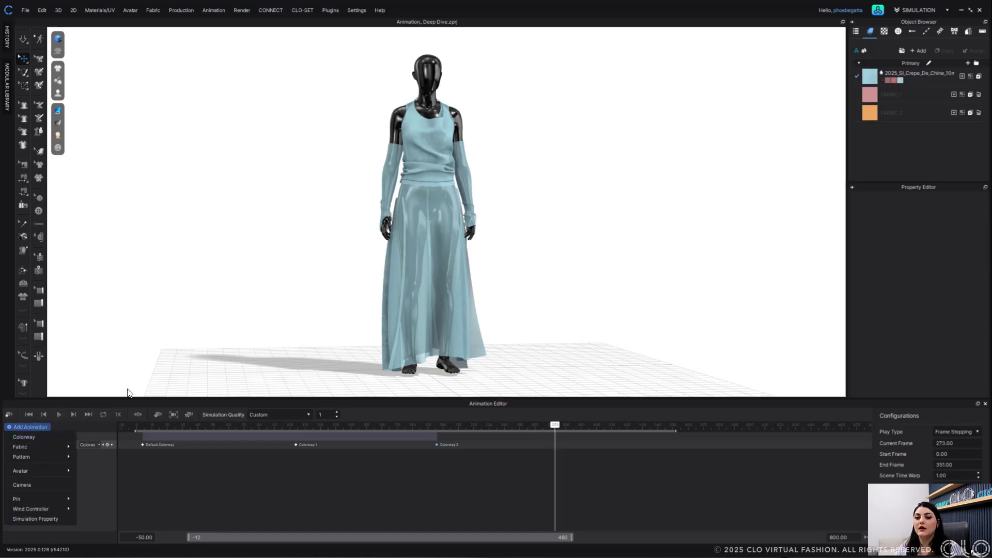
pyautogui.click(222, 329)
pyautogui.click(30, 427)
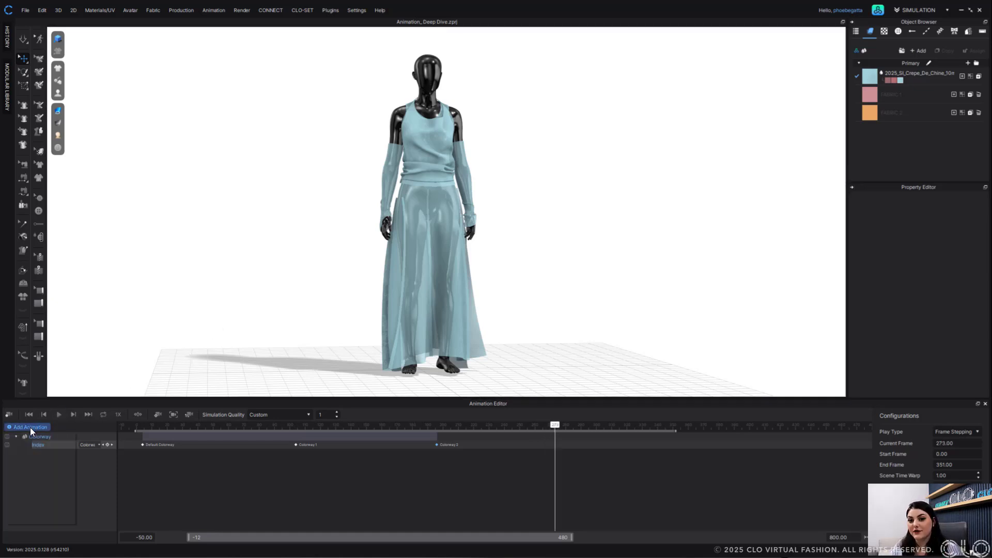
pyautogui.click(221, 290)
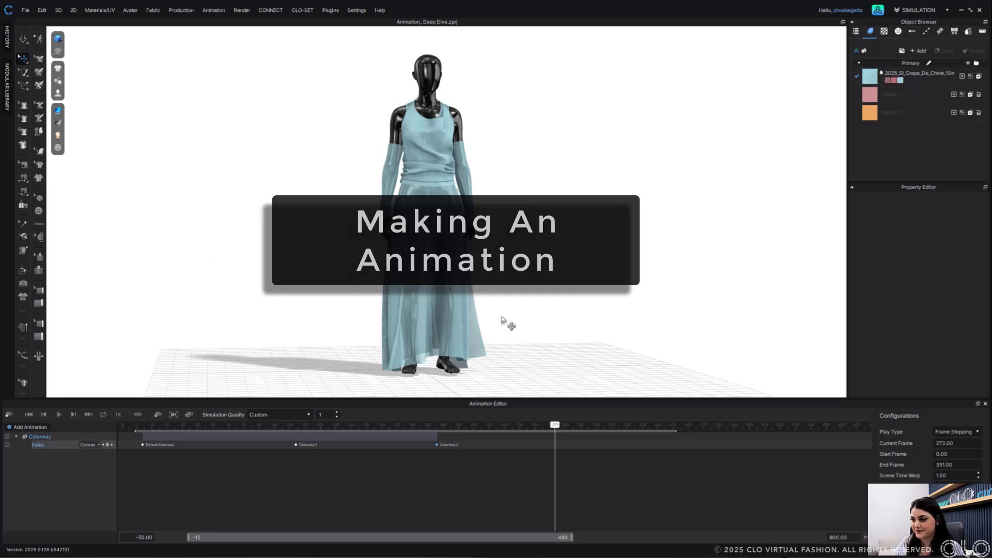
# Reload the project with the white garment and no animations, then briefly run the simulation and stop it
pyautogui.click(24, 10)
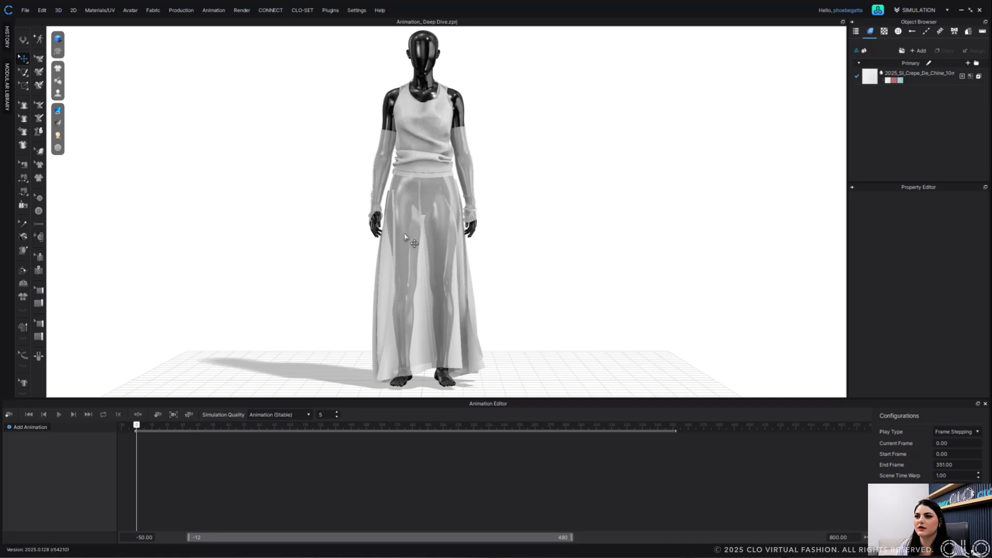
pyautogui.press('space')
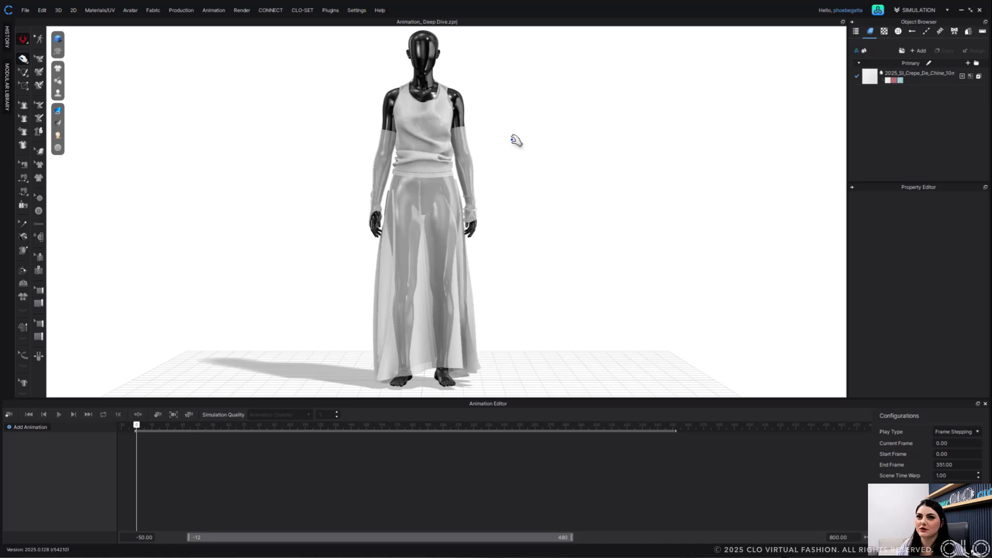
pyautogui.press('space')
pyautogui.moveTo(299, 263); pyautogui.dragTo(306, 261, button='right')
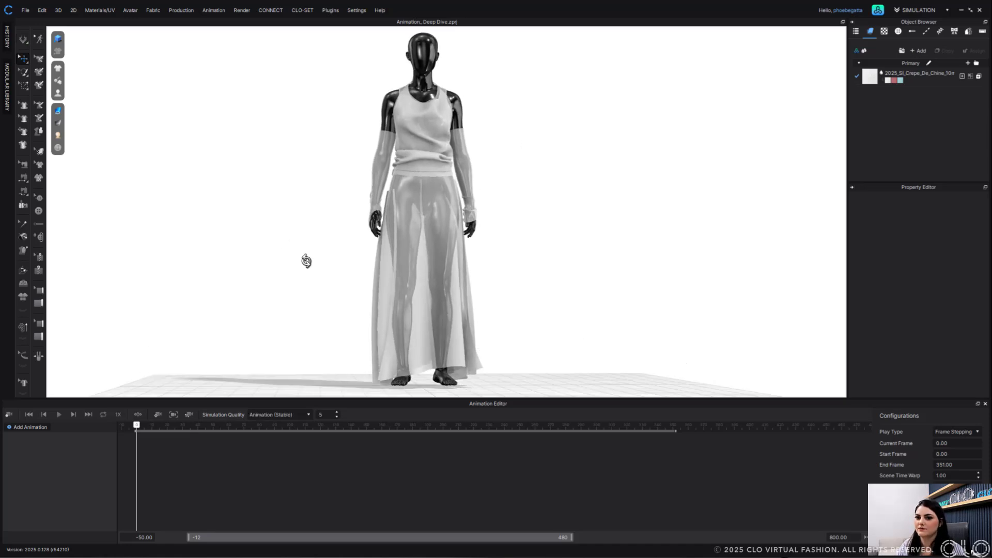
# Add a Simulation Property animation, set the simulation quality to Custom, and briefly simulate the garment
pyautogui.click(31, 427)
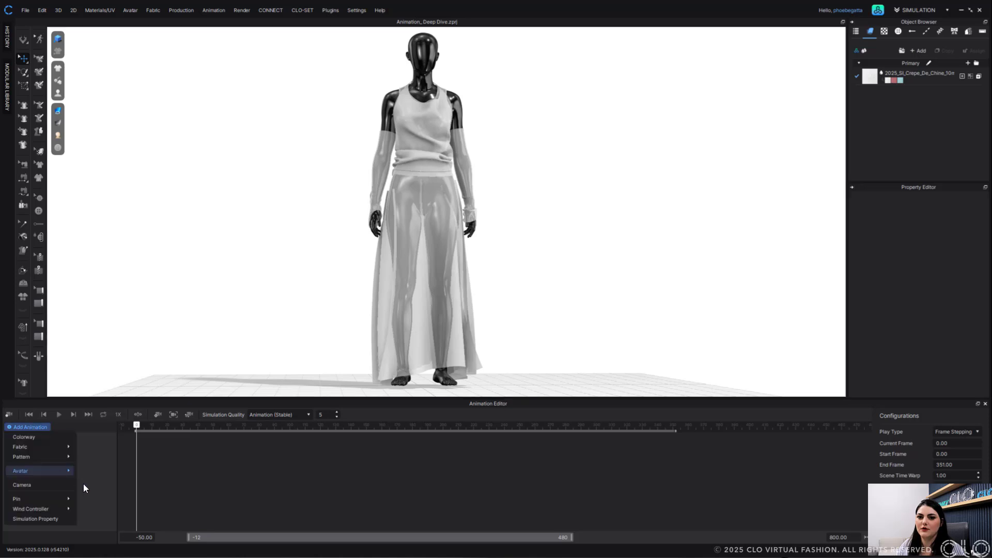
pyautogui.click(58, 520)
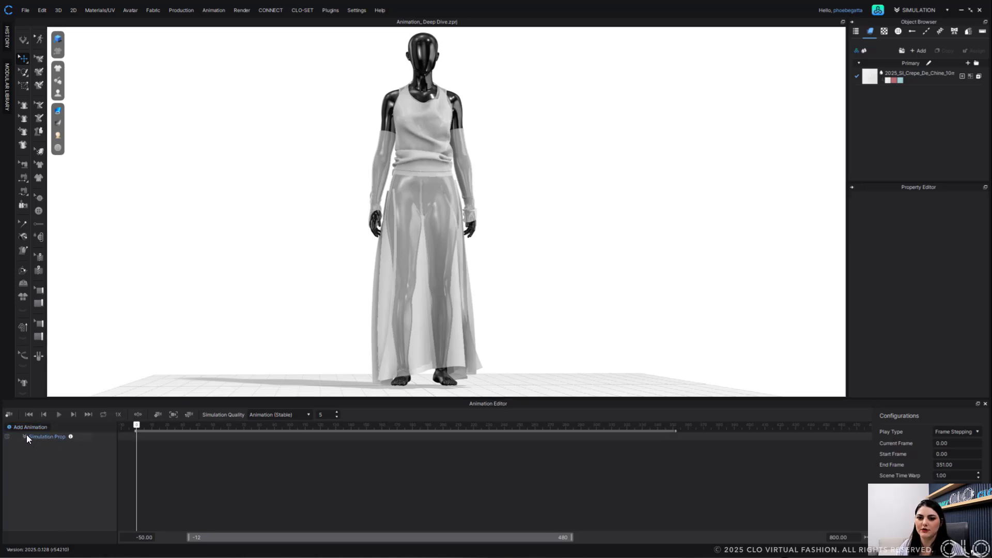
pyautogui.moveTo(71, 436)
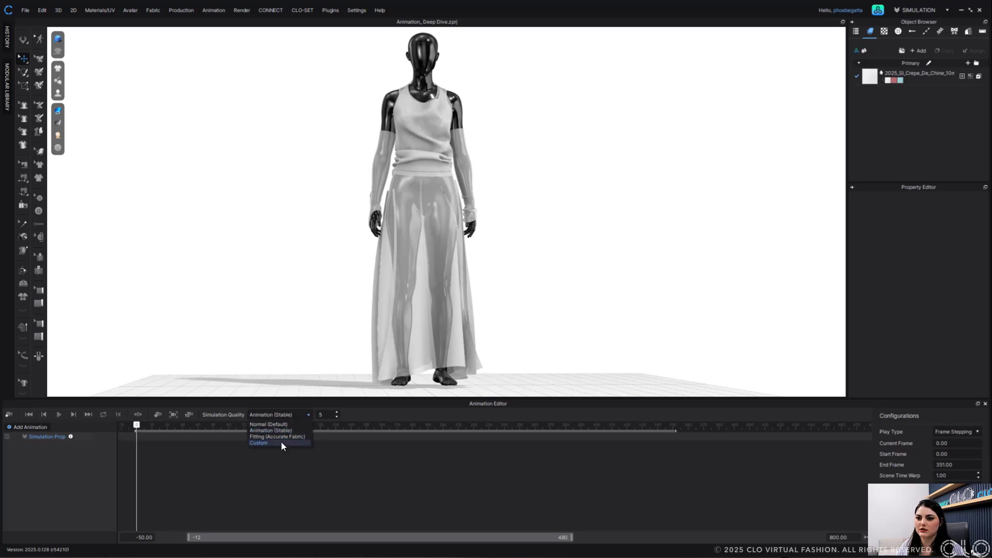
pyautogui.click(281, 442)
pyautogui.press('space')
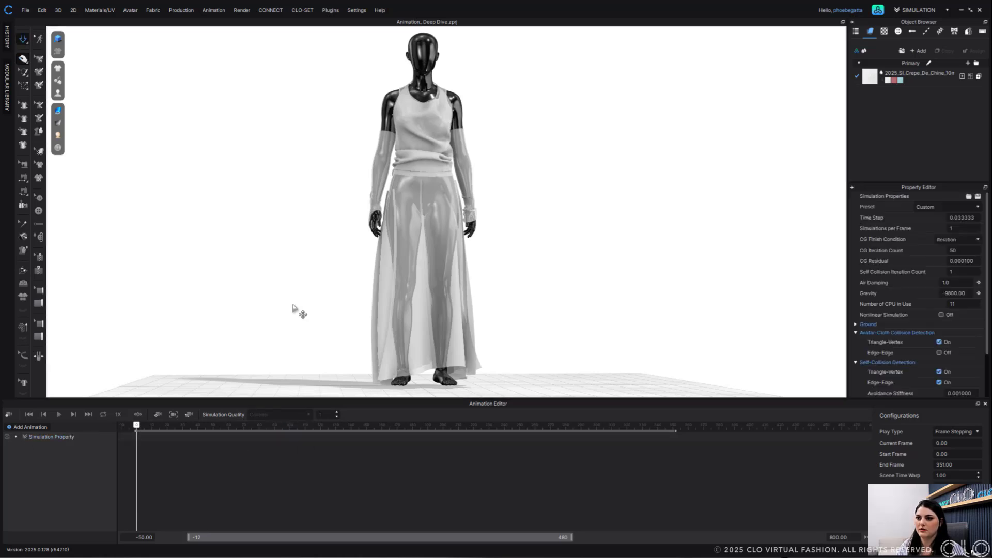
pyautogui.press('space')
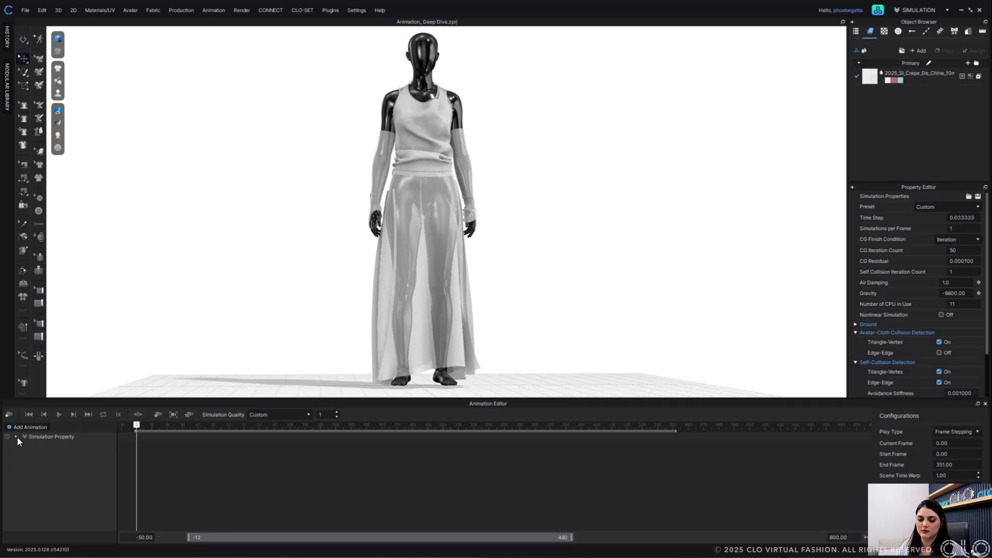
# Keyframe the existing Gravity value at frame 0 and add a Gravity keyframe of 500 at frame 42
pyautogui.click(16, 436)
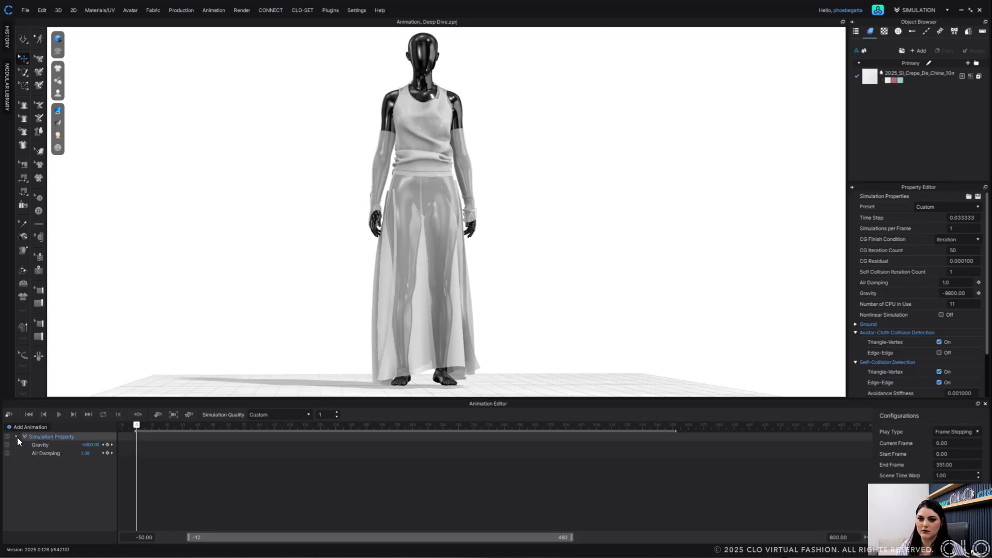
pyautogui.click(107, 444)
pyautogui.click(201, 425)
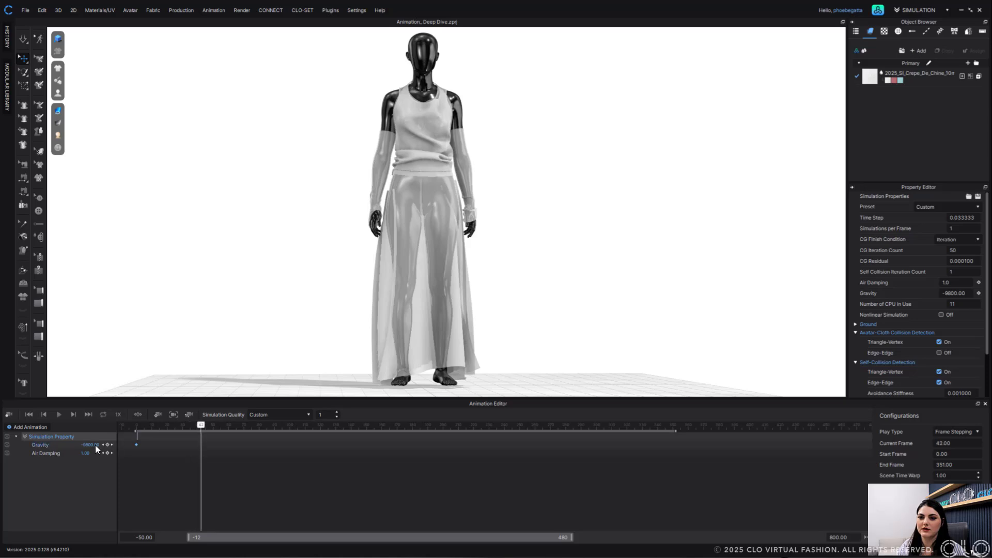
pyautogui.doubleClick(90, 445)
pyautogui.write('500')
pyautogui.press('Return')
pyautogui.click(108, 445)
# Add further Gravity keyframes along the timeline after frame 42, entering a value of 200
pyautogui.moveTo(201, 426); pyautogui.dragTo(368, 428)
pyautogui.doubleClick(89, 444)
pyautogui.write('200')
pyautogui.press('Return')
pyautogui.click(107, 445)
# Set the final Gravity keyframe, at about frame 151, to -9800 and return the playhead to frame -4
pyautogui.doubleClick(88, 446)
pyautogui.write('-9800')
pyautogui.press('Return')
pyautogui.click(108, 444)
pyautogui.click(107, 445)
pyautogui.click(130, 426)
pyautogui.scroll(1, 539, 293)
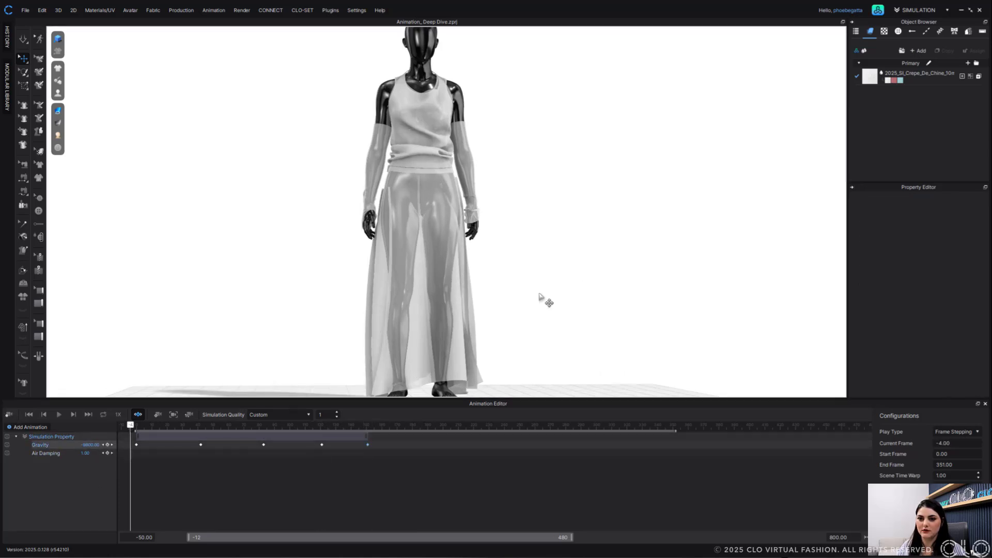
pyautogui.scroll(-2, 538, 292)
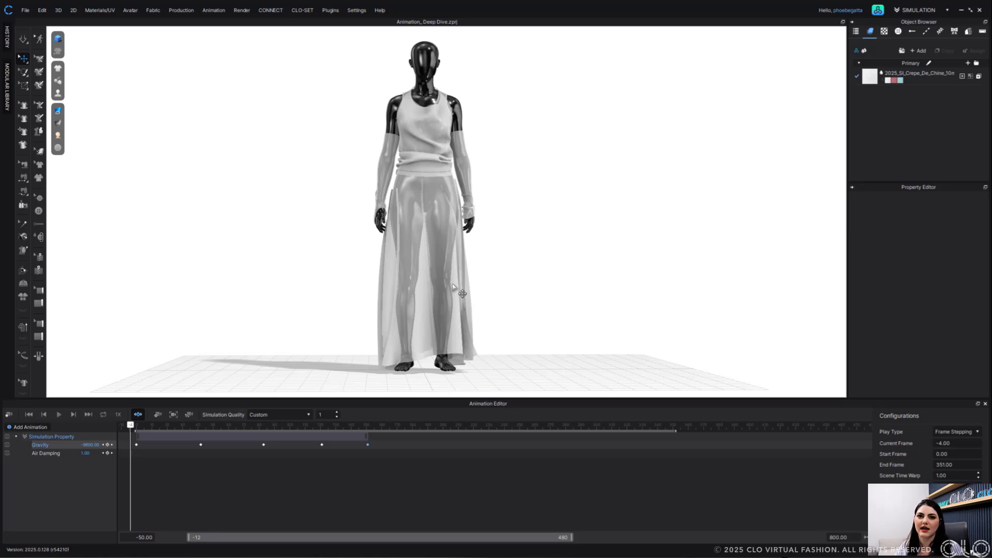
# Add a Wind Controller animation, expand its properties, and show the wind controller in the 3D view
pyautogui.click(36, 428)
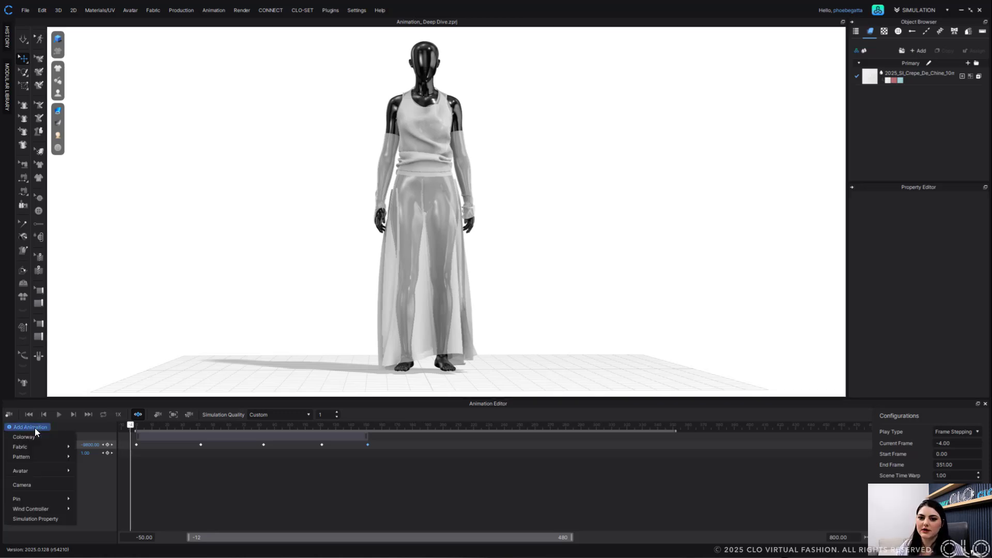
pyautogui.click(42, 507)
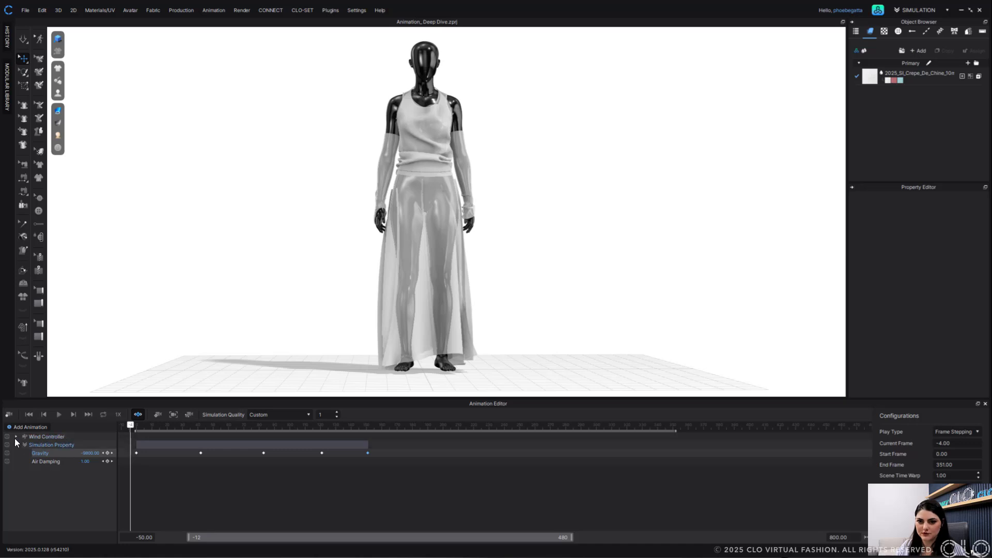
pyautogui.click(15, 437)
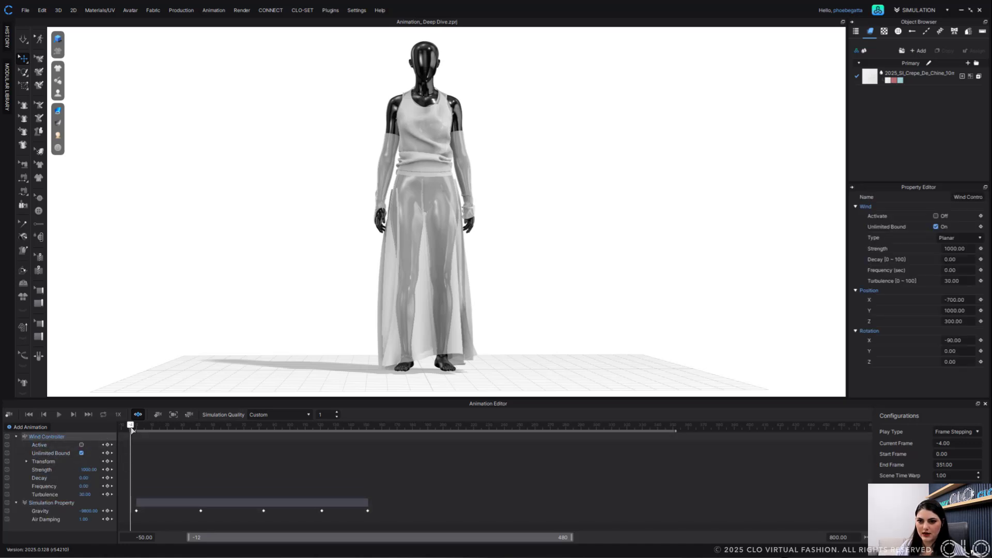
pyautogui.click(58, 149)
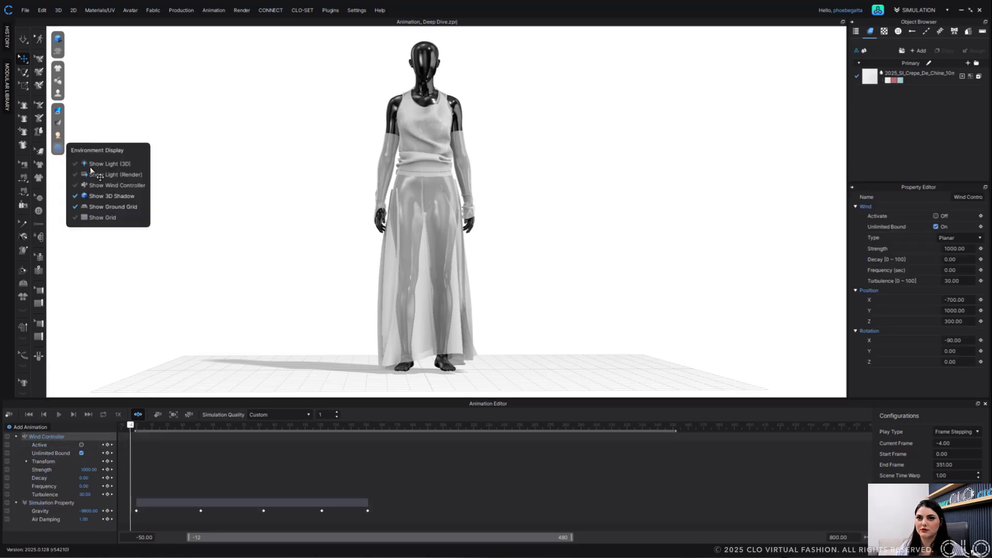
pyautogui.click(118, 184)
# At frame 146, place the wind controller at about X -1624, Y 633, Z 3051 and rotate it to about X 178, Y -32
pyautogui.moveTo(136, 428); pyautogui.dragTo(361, 435)
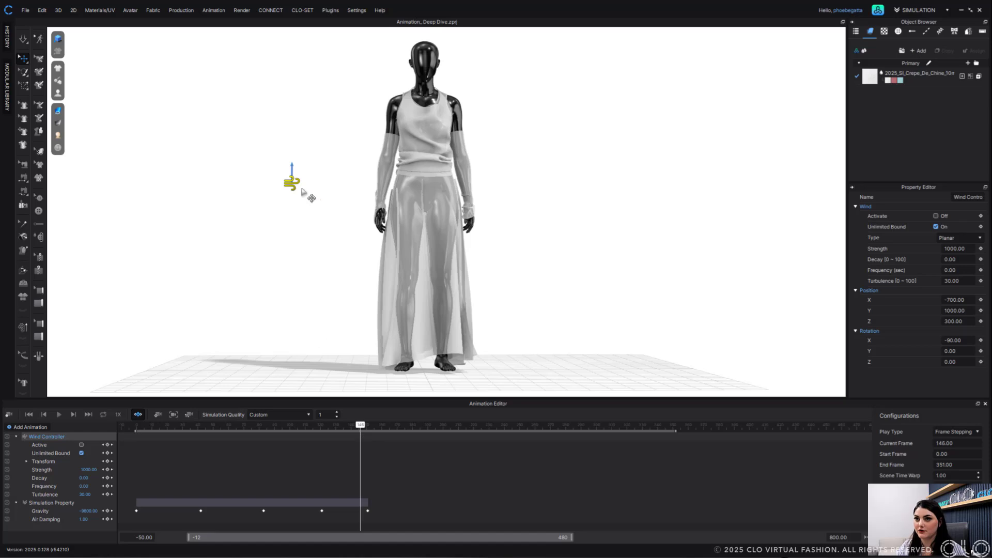
pyautogui.click(295, 188)
pyautogui.moveTo(303, 228); pyautogui.dragTo(313, 169, button='right')
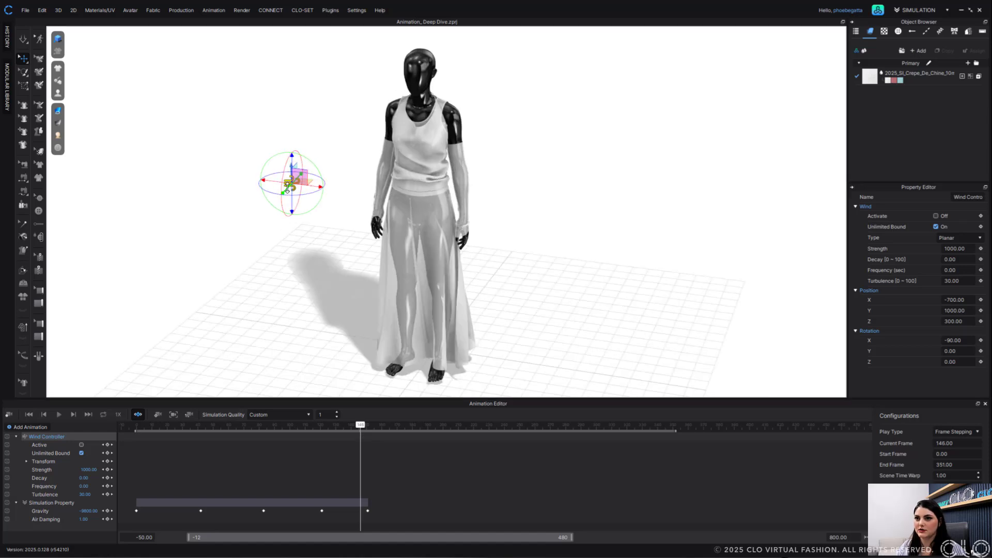
pyautogui.moveTo(230, 230); pyautogui.dragTo(144, 298)
pyautogui.moveTo(190, 317); pyautogui.dragTo(297, 312, button='right')
pyautogui.scroll(-3, 298, 312)
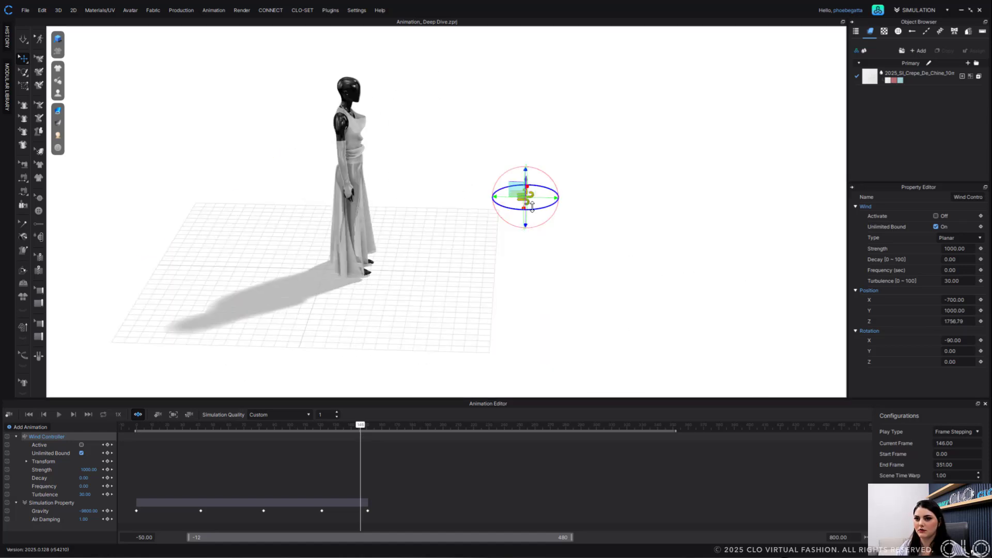
pyautogui.scroll(-3, 521, 210)
pyautogui.moveTo(549, 206)
pyautogui.mouseDown()
pyautogui.moveTo(534, 213)
pyautogui.moveTo(612, 235)
pyautogui.moveTo(561, 197)
pyautogui.mouseUp()
pyautogui.moveTo(558, 232); pyautogui.dragTo(468, 237, button='right')
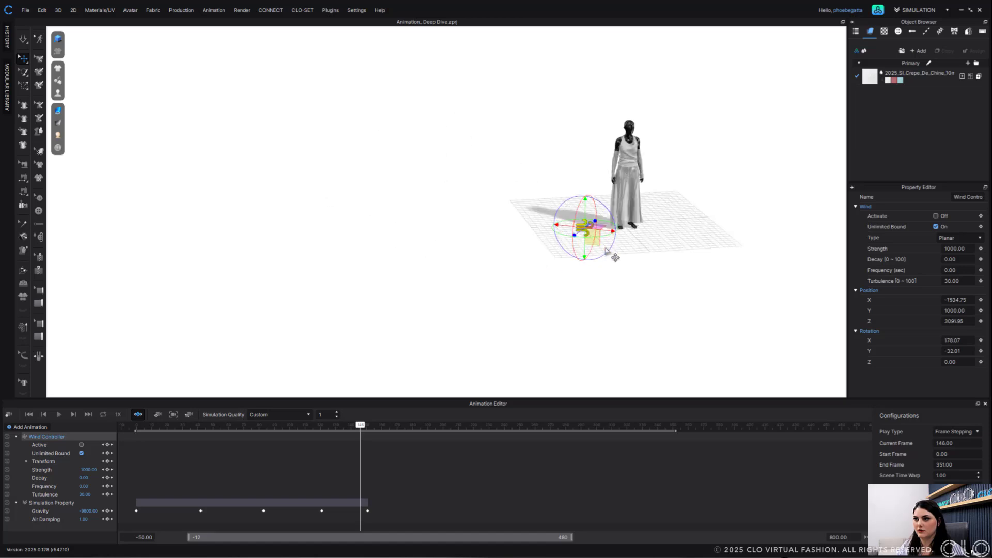
pyautogui.moveTo(600, 240); pyautogui.dragTo(592, 263)
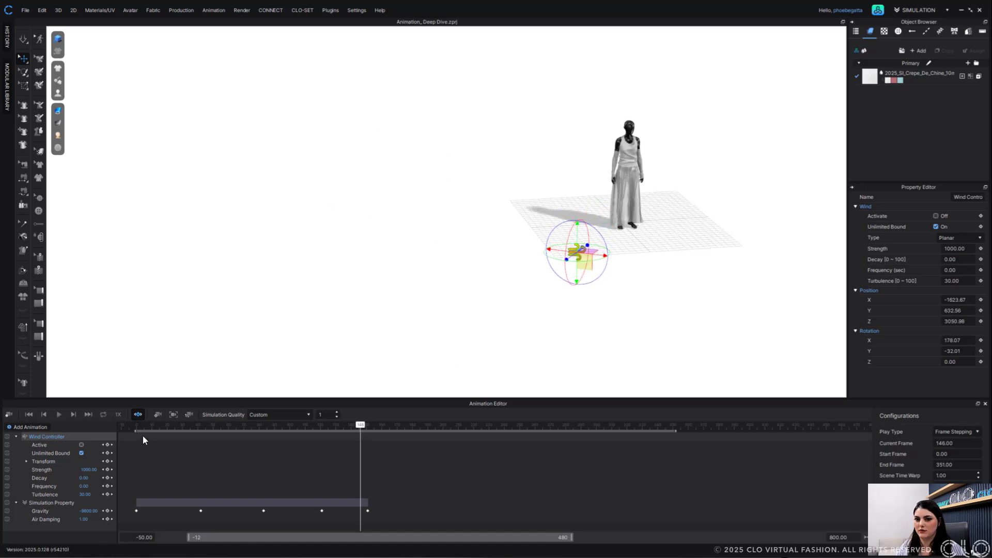
# Keyframe the wind controller's Active and Transform properties at frame 146 and set its Strength to 500 there
pyautogui.click(108, 444)
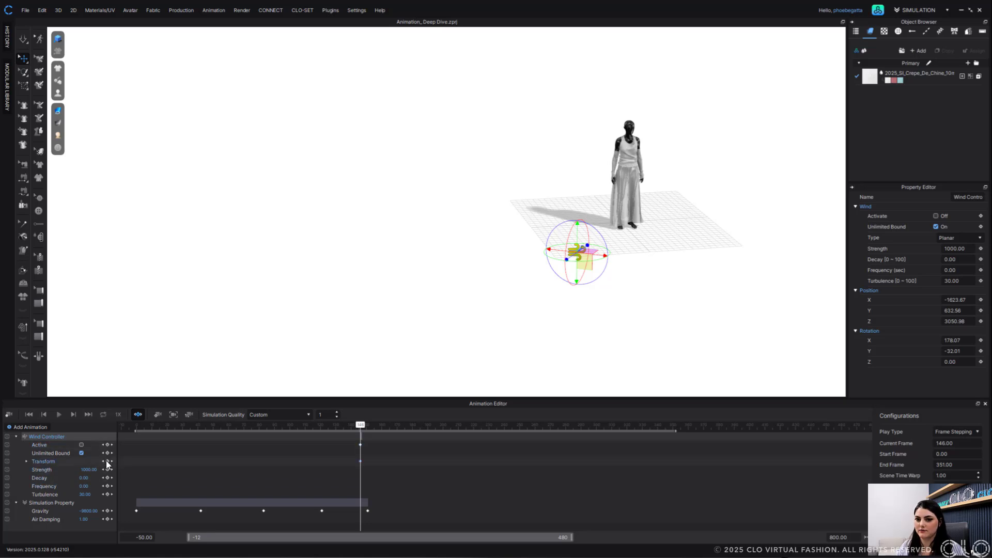
pyautogui.click(90, 470)
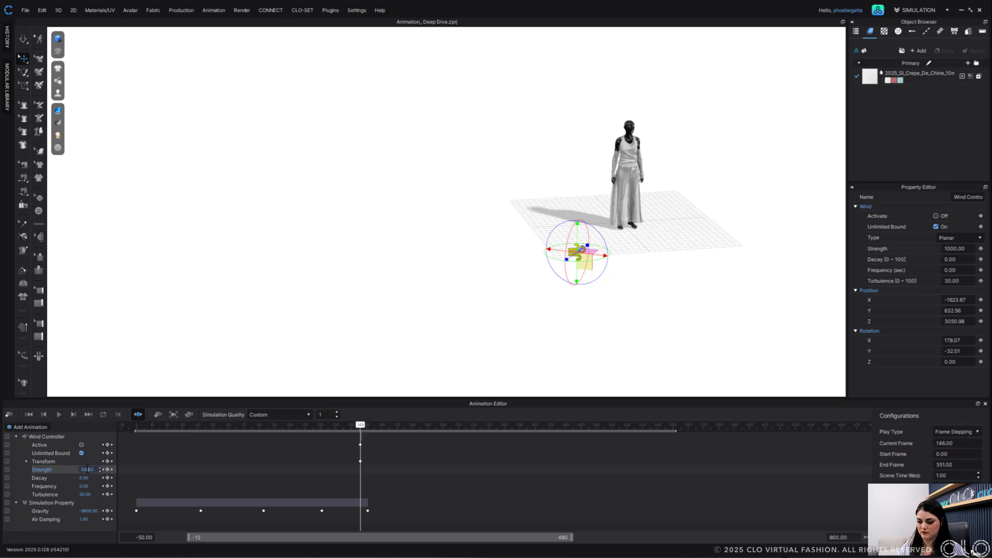
pyautogui.press('BackSpace')
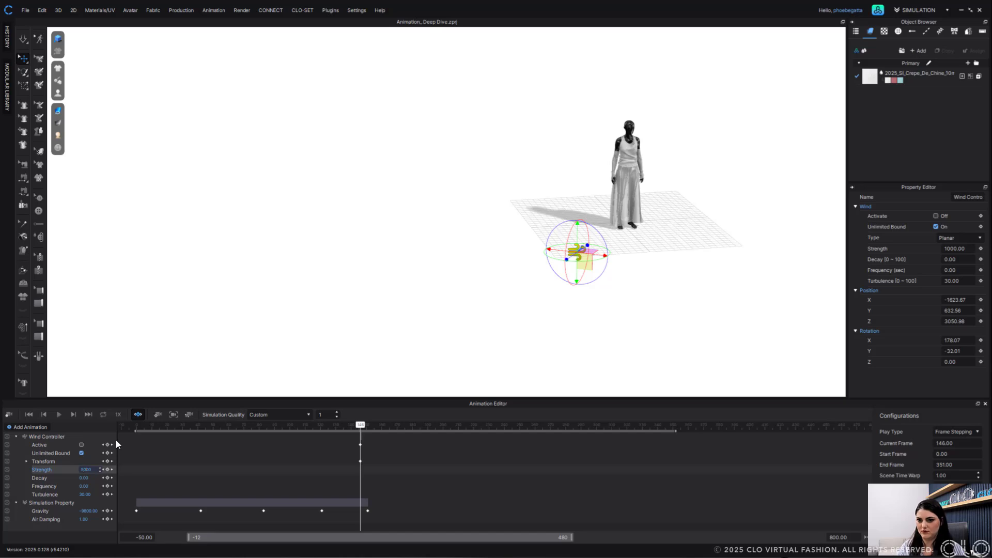
pyautogui.press('BackSpace')
pyautogui.press('Return')
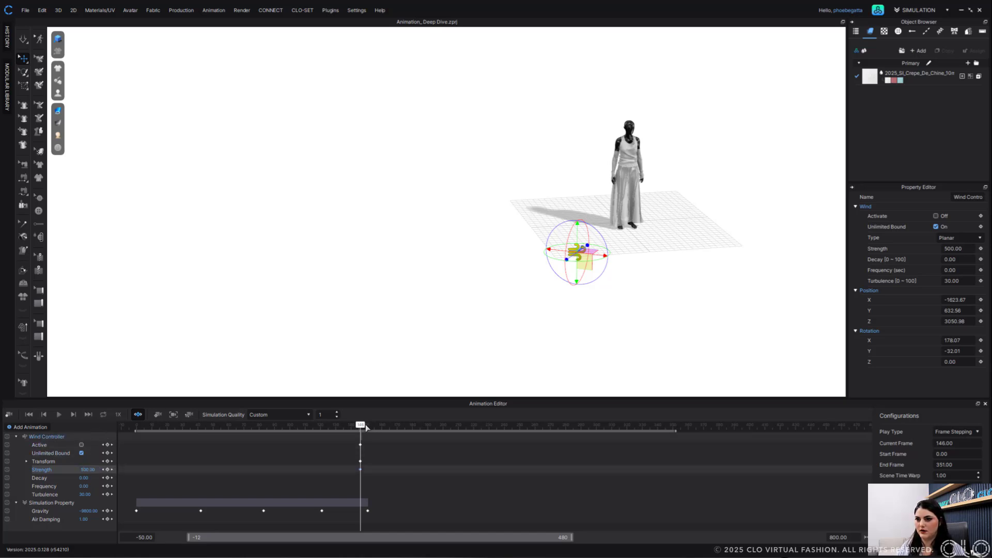
# At frame 166, activate the wind controller, move it to about X -765, Y 633, Z 3588 and rotate it to about Y -19
pyautogui.moveTo(366, 427); pyautogui.dragTo(391, 426)
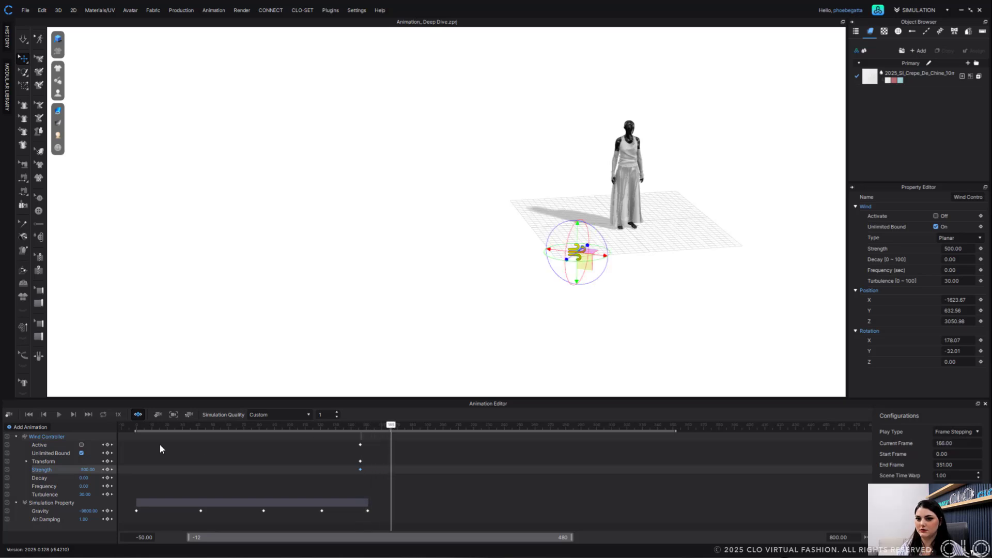
pyautogui.click(82, 445)
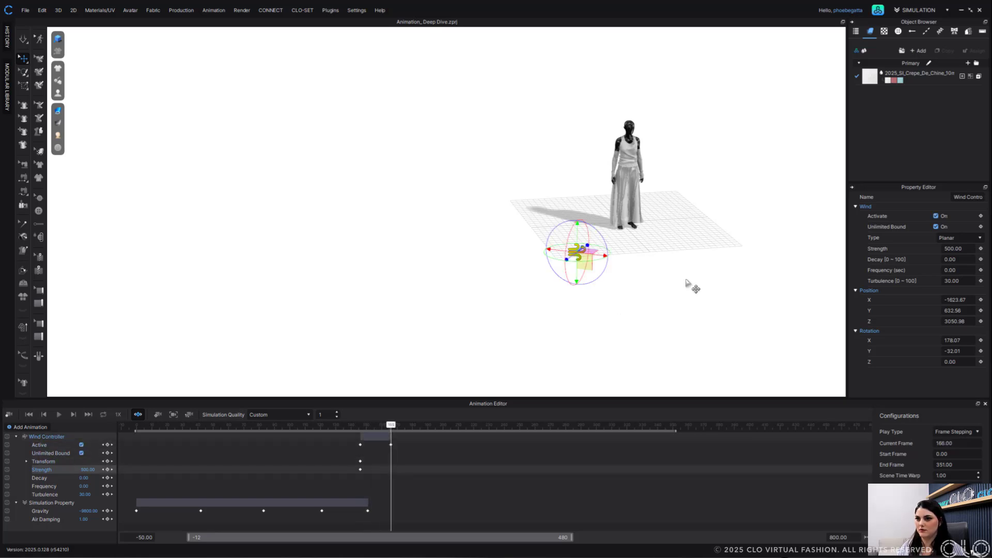
pyautogui.moveTo(691, 286); pyautogui.dragTo(432, 307, button='right')
pyautogui.moveTo(432, 307); pyautogui.dragTo(480, 311)
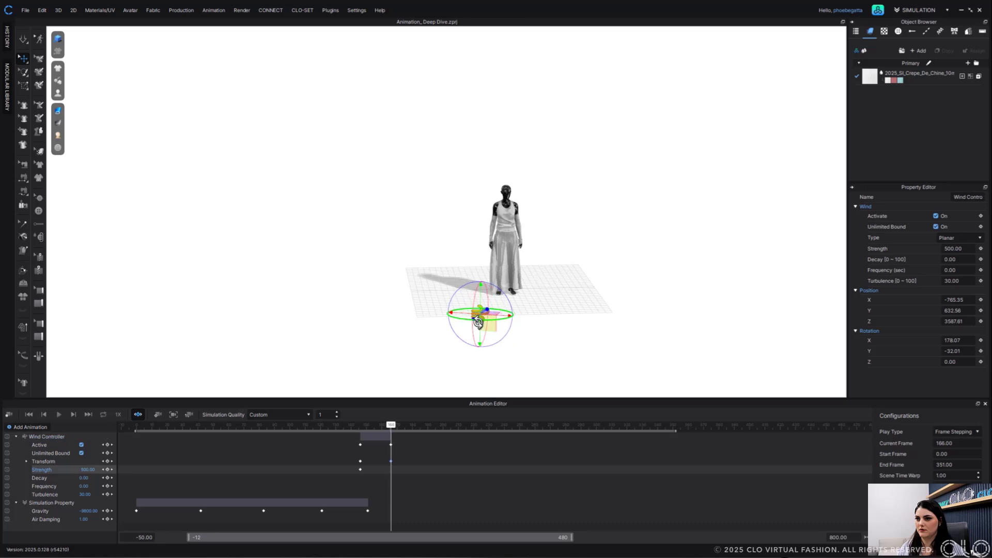
# Deactivate the wind controller at frame 207
pyautogui.moveTo(391, 425); pyautogui.dragTo(453, 425)
pyautogui.click(479, 312)
pyautogui.click(81, 444)
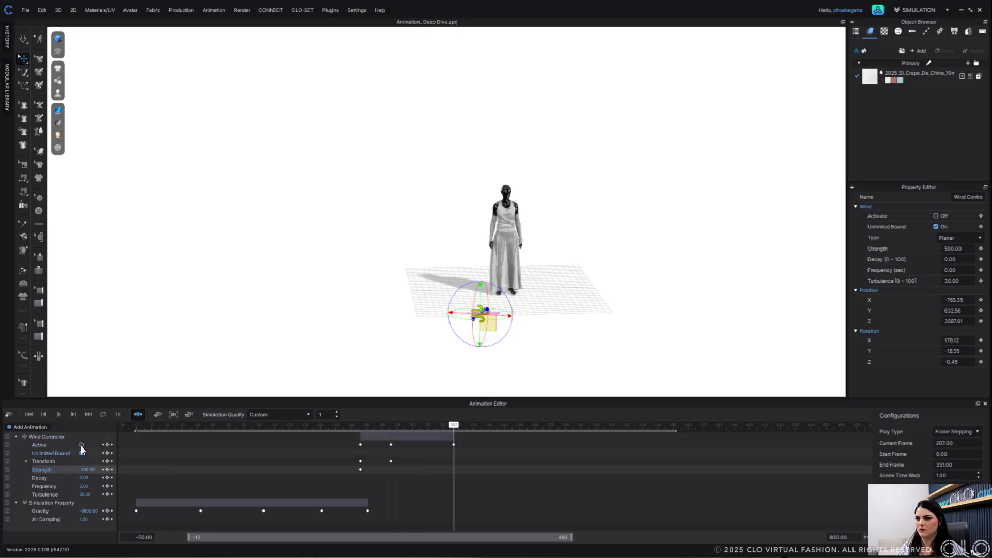
# Add a Camera animation to the timeline and return the playhead to frame 0
pyautogui.scroll(5, 620, 354)
pyautogui.scroll(6, 516, 282)
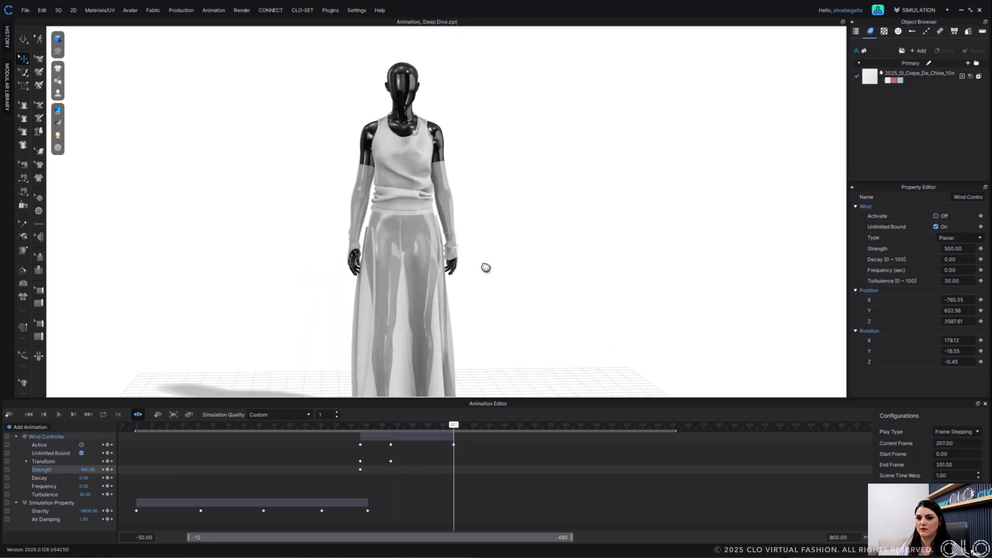
pyautogui.click(31, 427)
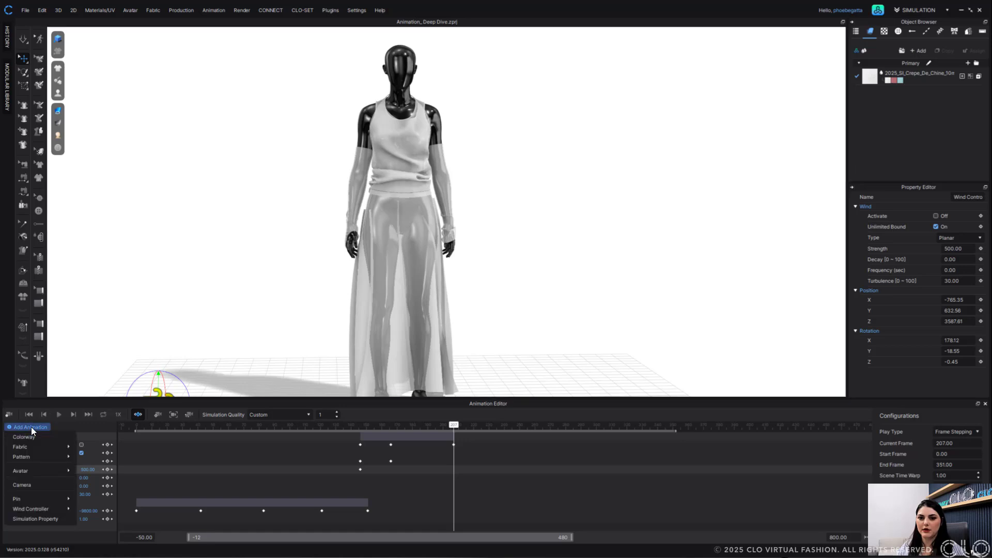
pyautogui.click(43, 485)
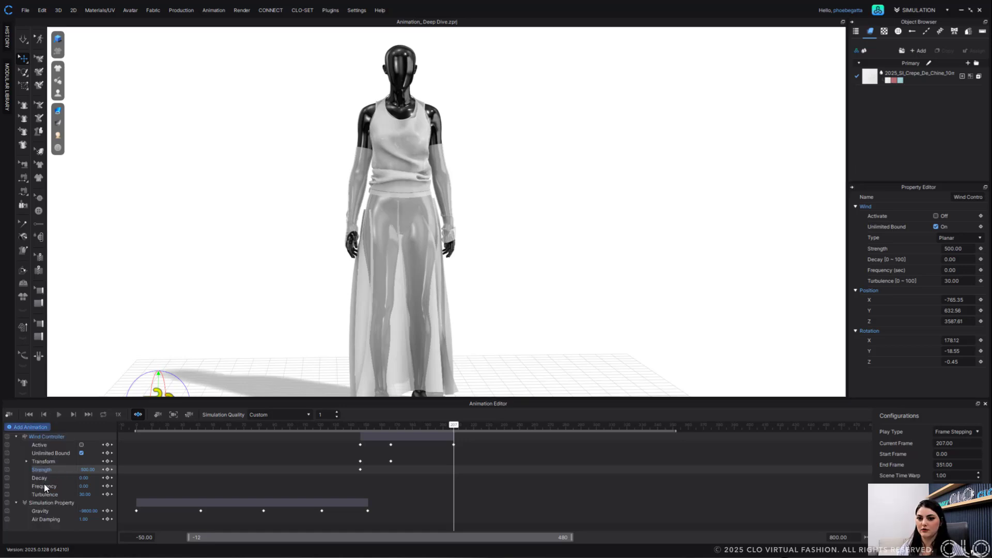
pyautogui.click(136, 426)
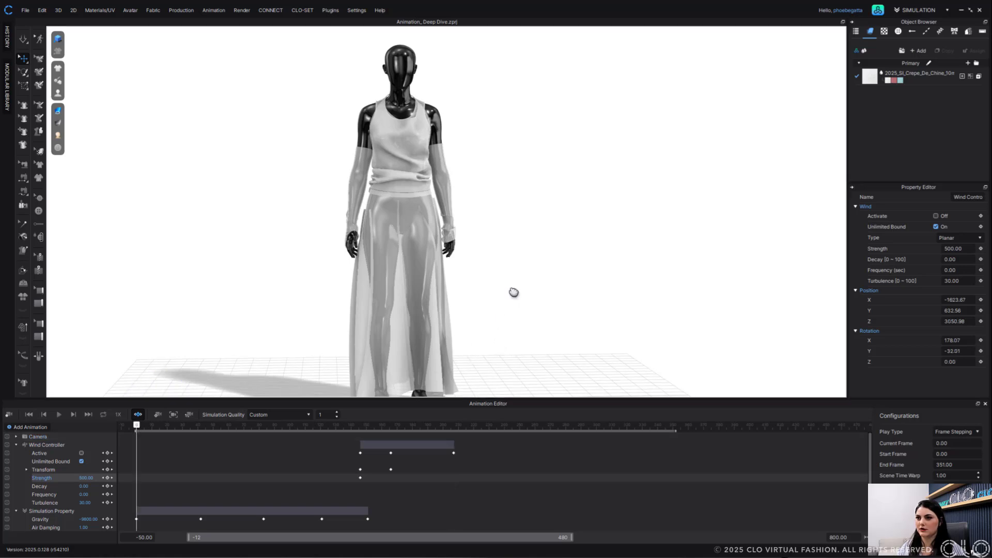
# Examine the dressed avatar from several angles and distances for a starting camera view
pyautogui.moveTo(514, 292); pyautogui.dragTo(514, 290, button='middle')
pyautogui.moveTo(514, 289); pyautogui.dragTo(533, 286, button='right')
pyautogui.moveTo(428, 294); pyautogui.dragTo(798, 206, button='middle')
pyautogui.scroll(1, 464, 297)
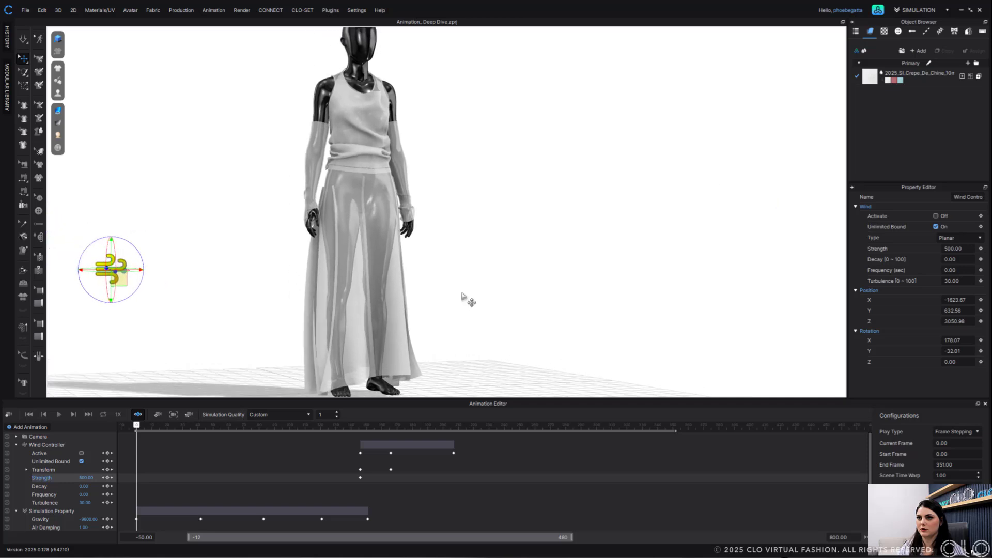
pyautogui.moveTo(462, 296); pyautogui.dragTo(551, 282, button='middle')
pyautogui.scroll(2, 550, 282)
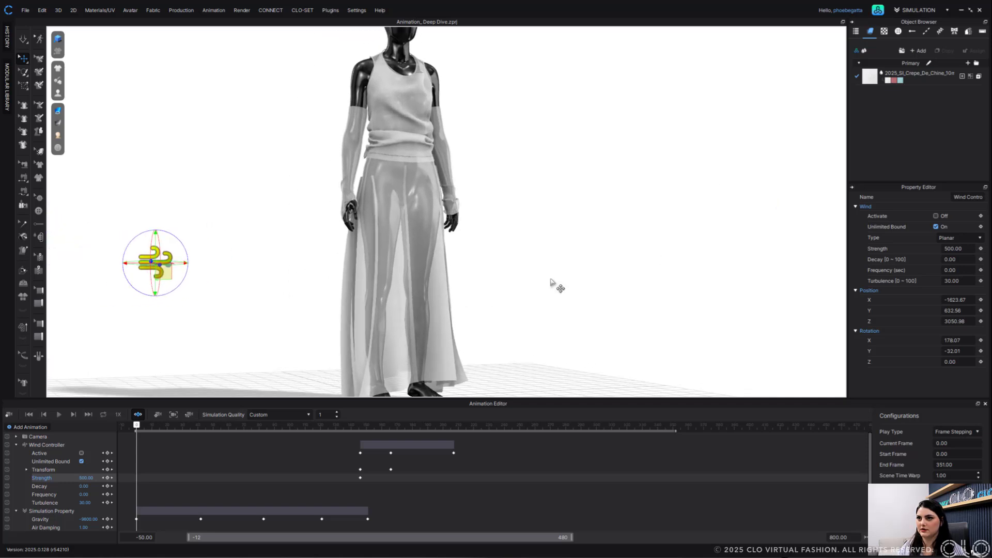
pyautogui.moveTo(550, 282); pyautogui.dragTo(549, 282, button='right')
pyautogui.moveTo(541, 258); pyautogui.dragTo(516, 380, button='middle')
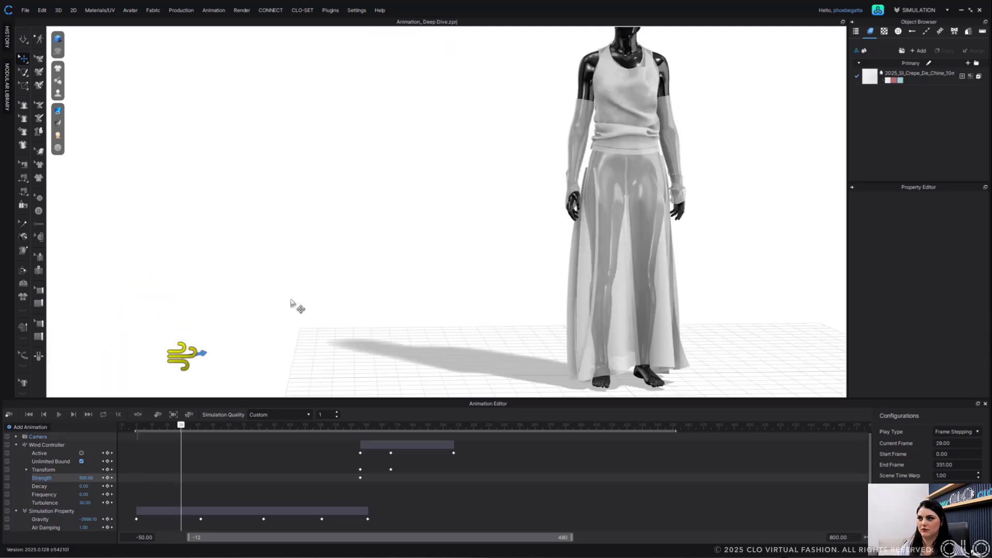
pyautogui.click(639, 65)
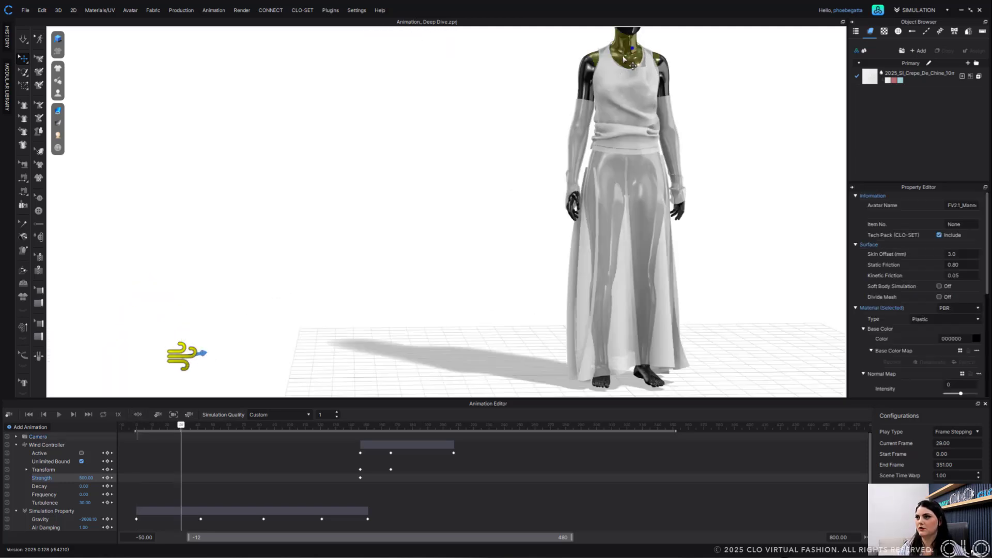
pyautogui.moveTo(535, 302); pyautogui.dragTo(437, 297, button='right')
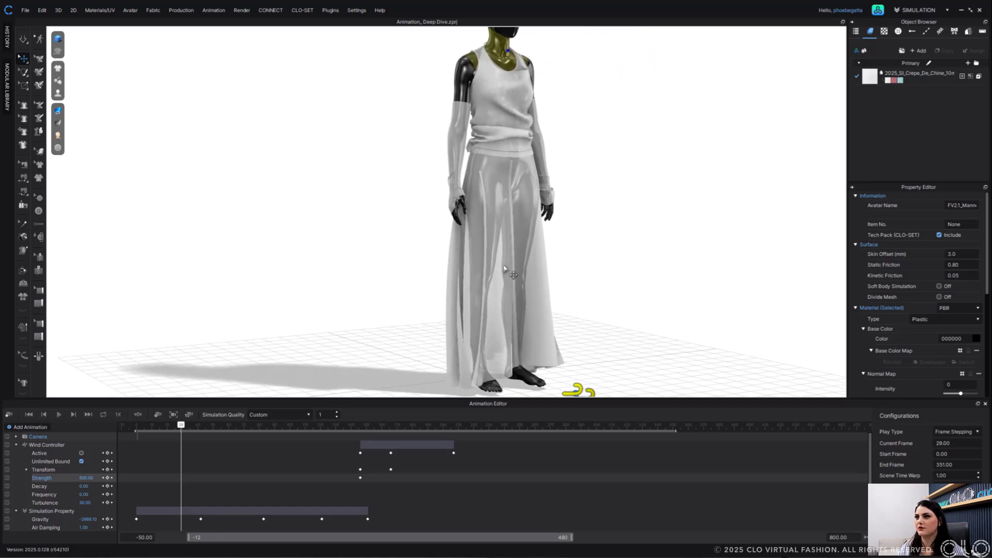
pyautogui.moveTo(511, 272); pyautogui.dragTo(546, 194, button='right')
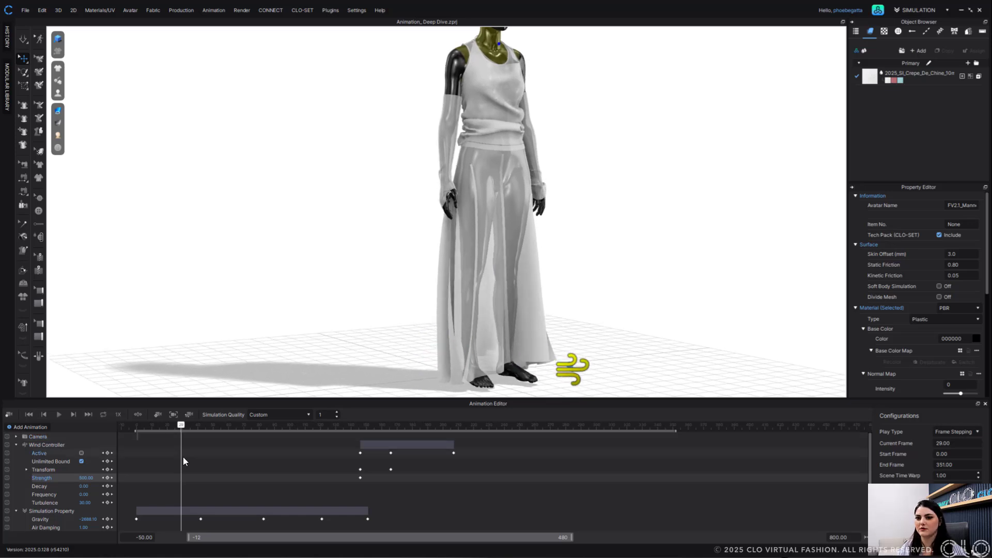
# Expand the Camera animation's properties and keyframe an angled starting view of the outfit at frame -1
pyautogui.moveTo(181, 427); pyautogui.dragTo(135, 430)
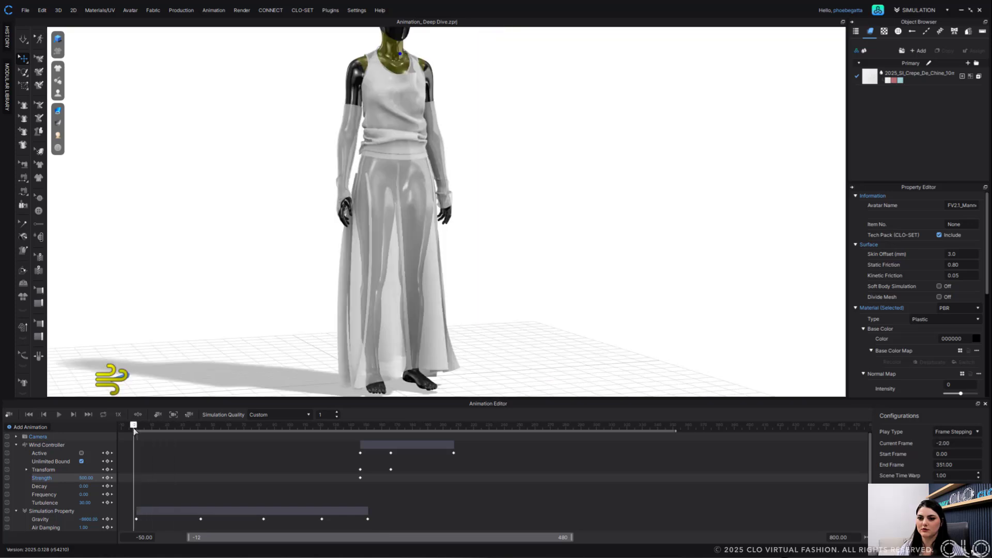
pyautogui.click(16, 436)
pyautogui.click(137, 439)
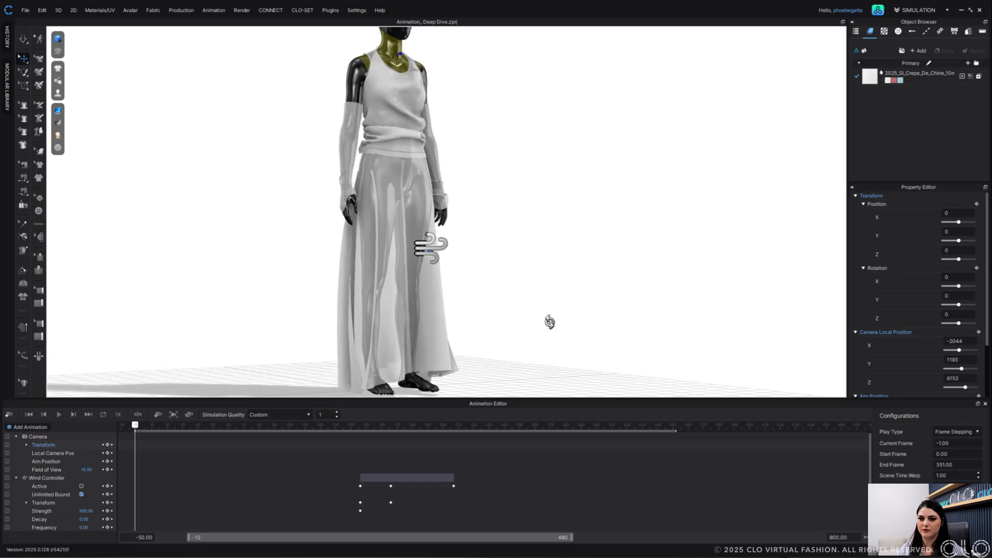
pyautogui.moveTo(549, 322); pyautogui.dragTo(546, 322, button='right')
pyautogui.click(157, 415)
# Keyframe the camera with the view turned to the avatar's other side at frame 59 and a frontal view at frame 109
pyautogui.moveTo(134, 426); pyautogui.dragTo(227, 427)
pyautogui.moveTo(558, 318); pyautogui.dragTo(521, 317, button='right')
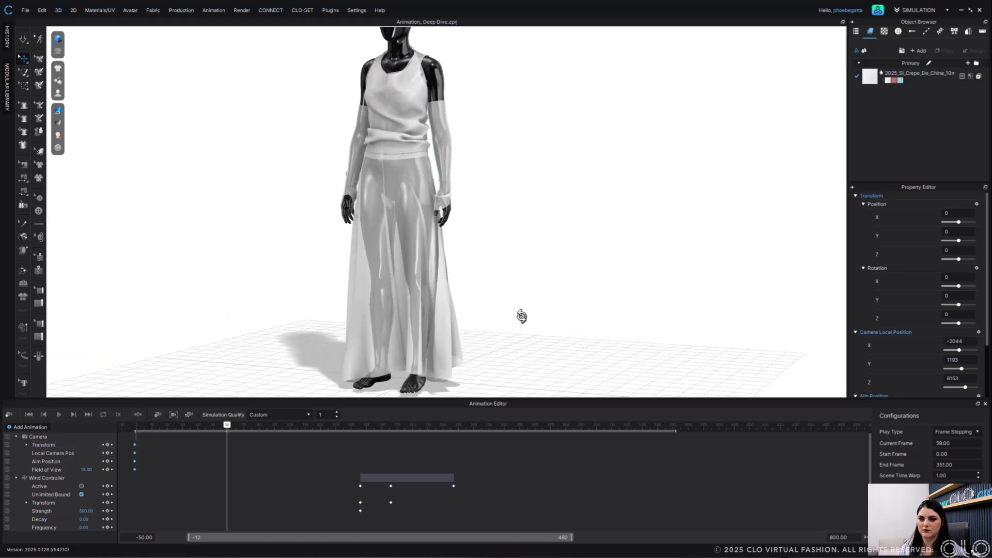
pyautogui.click(159, 415)
pyautogui.moveTo(227, 425); pyautogui.dragTo(303, 430)
pyautogui.moveTo(507, 332); pyautogui.dragTo(571, 312, button='right')
pyautogui.click(159, 414)
# Keyframe a full-length front camera view at frame 152, and scrub the timeline to frame 190 to preview the movement
pyautogui.moveTo(303, 426); pyautogui.dragTo(370, 426)
pyautogui.moveTo(488, 344); pyautogui.dragTo(452, 369, button='right')
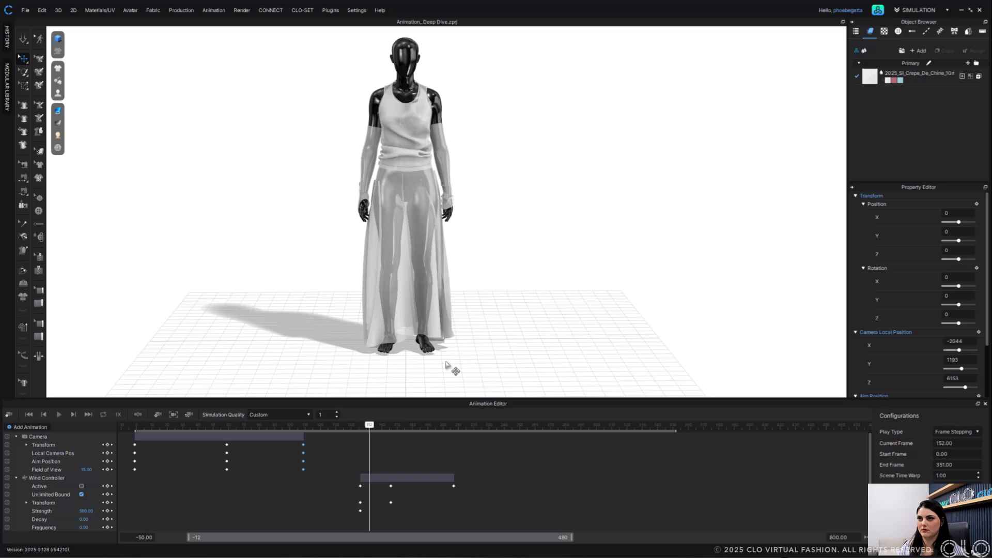
pyautogui.click(161, 414)
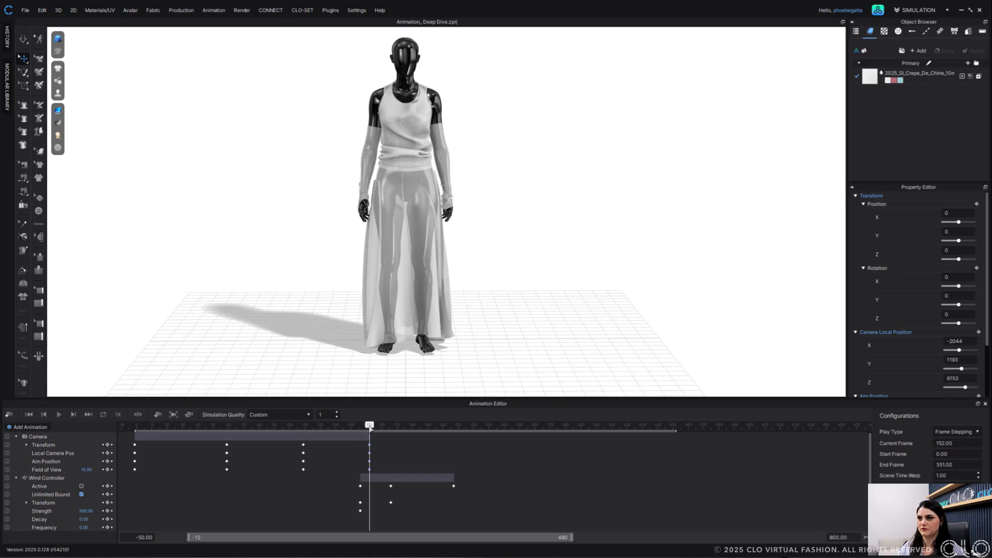
pyautogui.moveTo(369, 427)
pyautogui.mouseDown()
pyautogui.moveTo(433, 426)
pyautogui.moveTo(352, 426)
pyautogui.mouseUp()
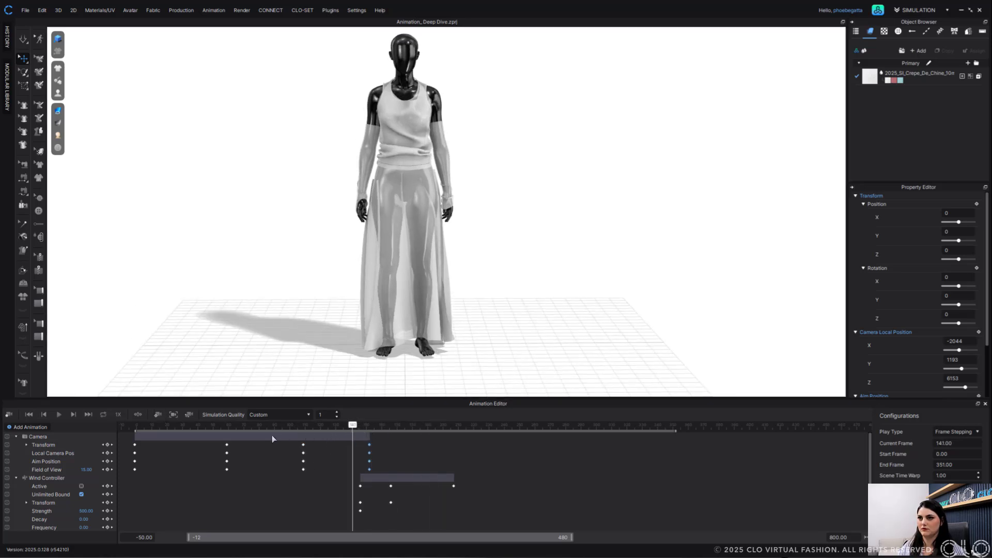
pyautogui.moveTo(272, 435); pyautogui.dragTo(428, 444)
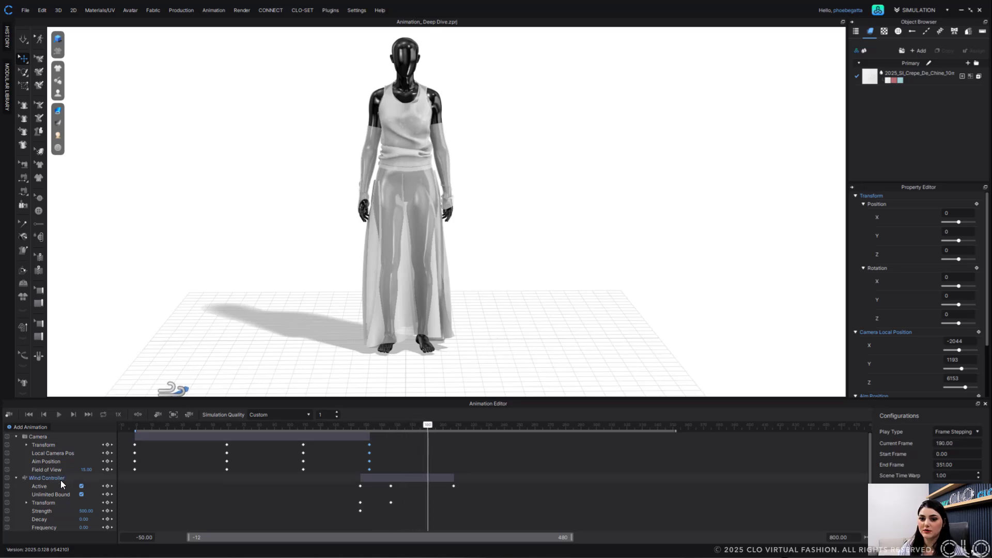
# Add Pattern animations for Pattern_25733066 and Pattern_25733067 and select both of them
pyautogui.click(27, 427)
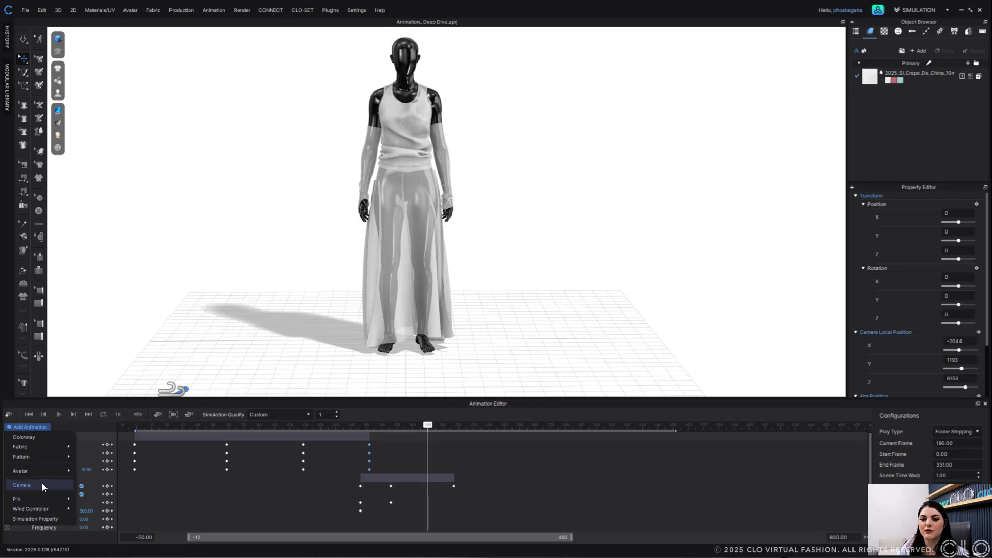
pyautogui.moveTo(42, 460)
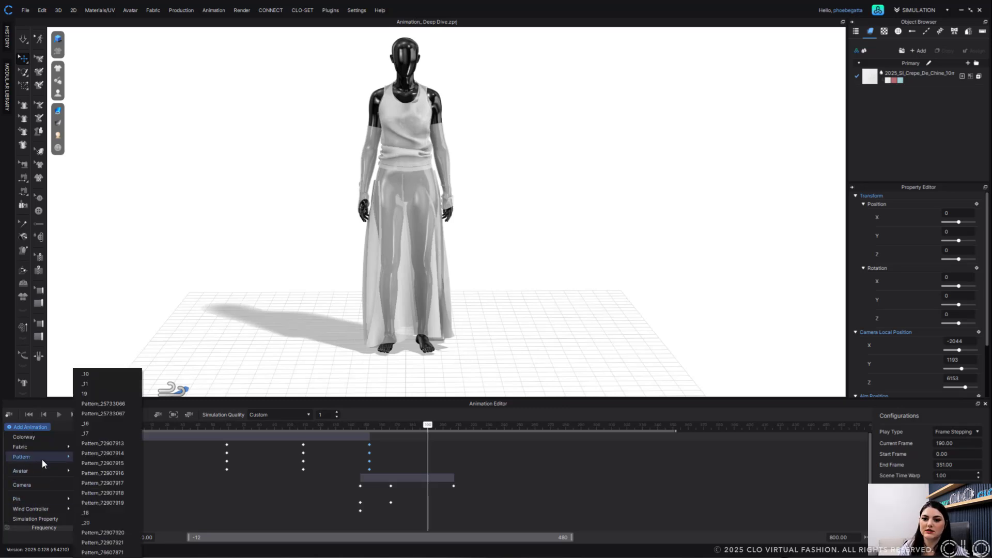
pyautogui.click(100, 403)
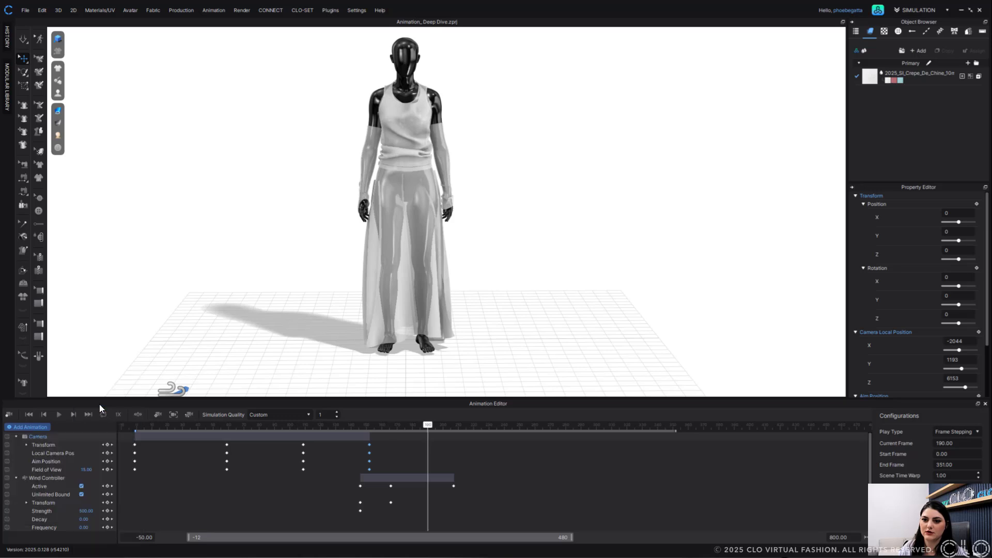
pyautogui.click(37, 428)
pyautogui.moveTo(50, 457)
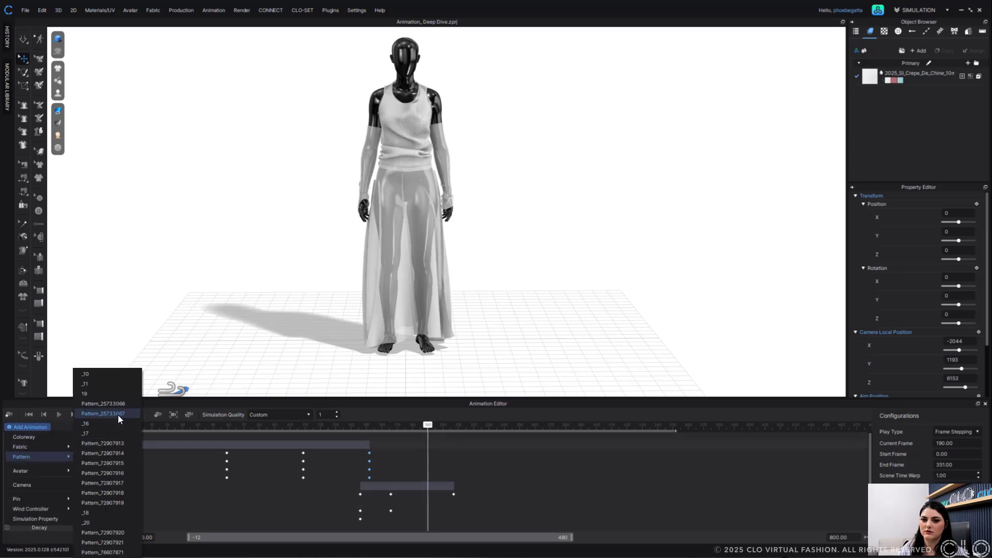
pyautogui.click(116, 414)
pyautogui.click(57, 436)
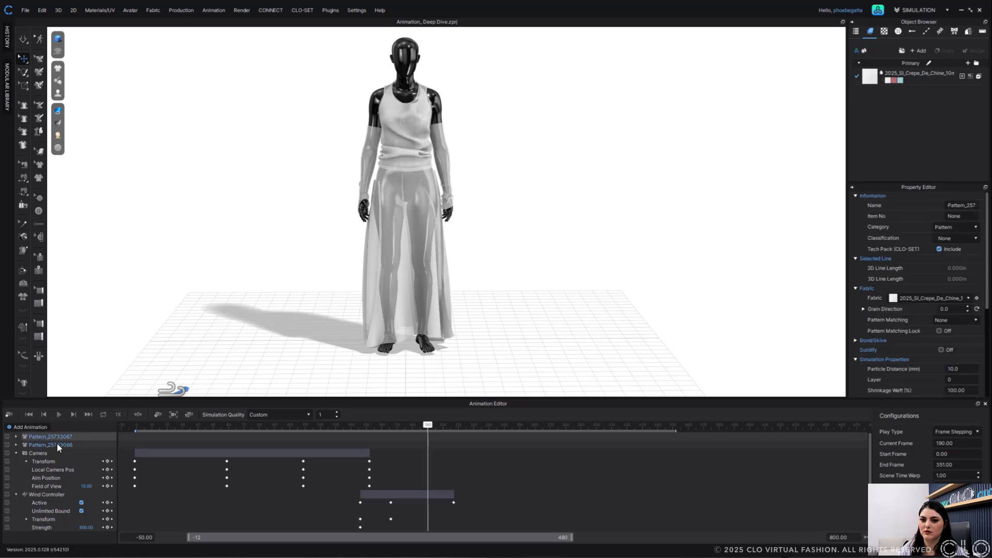
pyautogui.keyDown('shift'); pyautogui.click(48, 445); pyautogui.keyUp('shift')
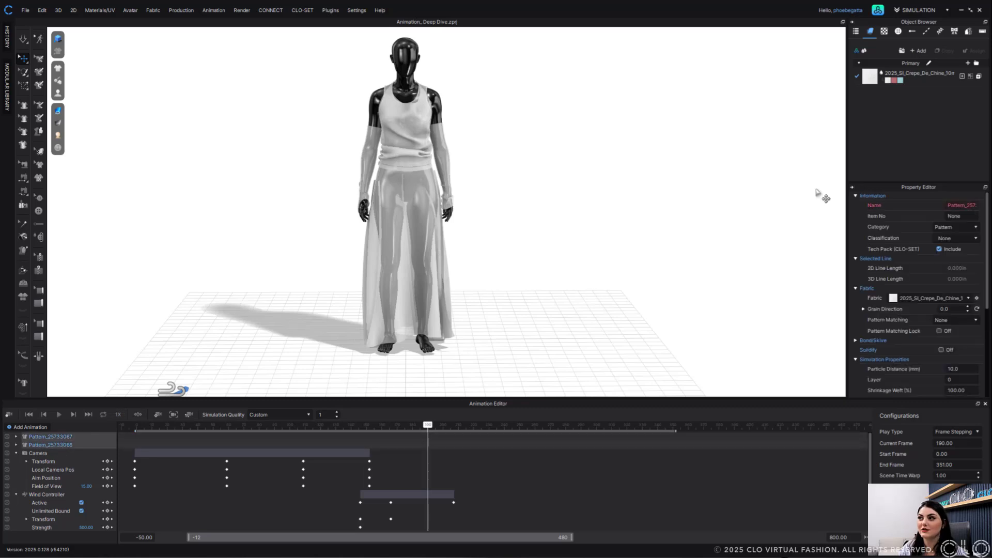
# Duplicate the Crepe De Chine fabric and set the copy's base color to the pink Pantone palette swatch F4ABA7
pyautogui.click(929, 77)
pyautogui.rightClick(917, 79)
pyautogui.click(944, 50)
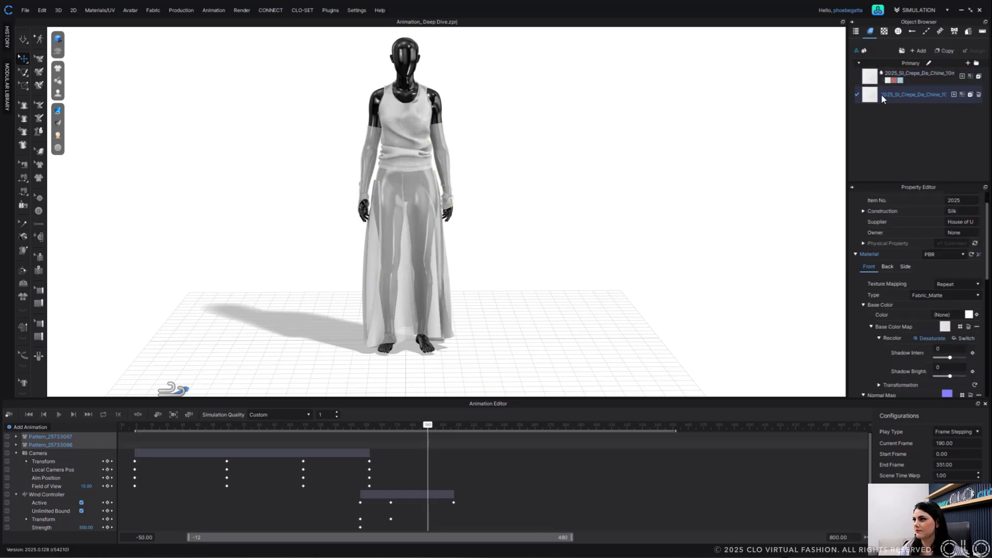
pyautogui.click(969, 315)
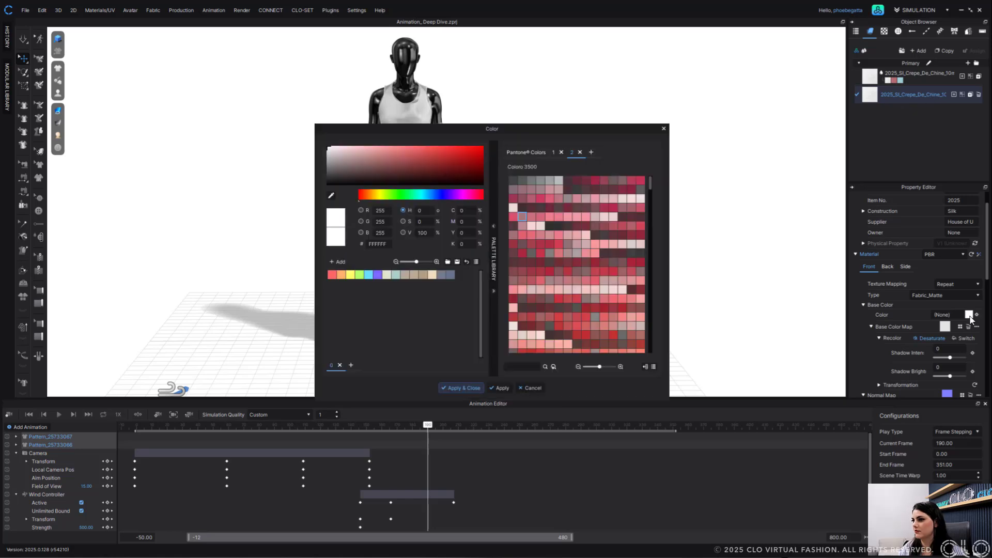
pyautogui.click(522, 290)
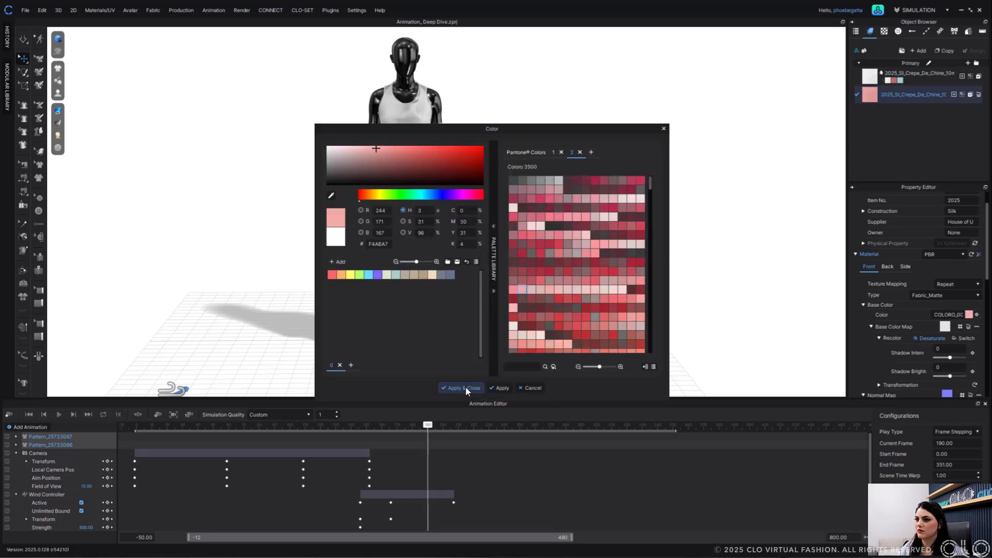
pyautogui.click(461, 387)
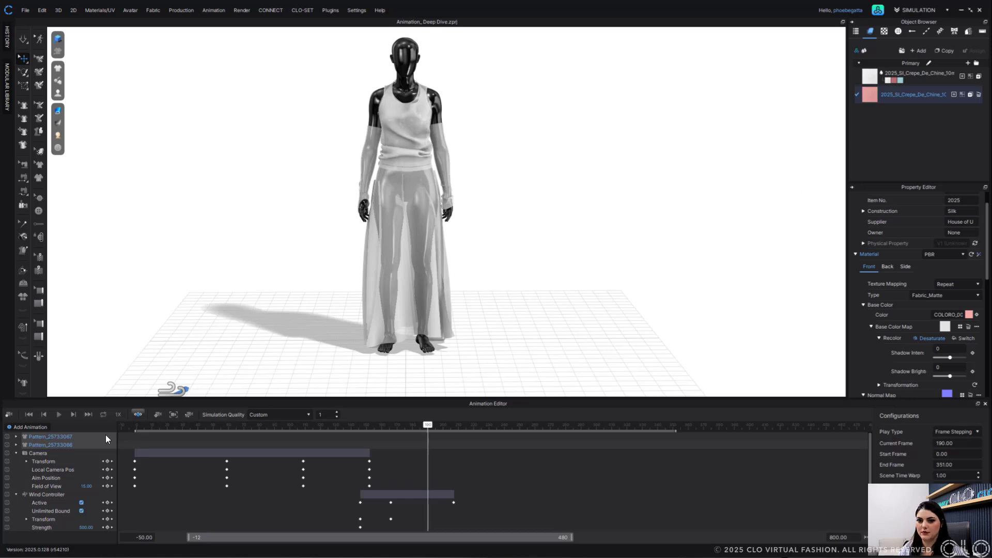
# Expand both pattern animations and keyframe each one's Index with the original Crepe De Chine fabric at frame 109
pyautogui.click(16, 436)
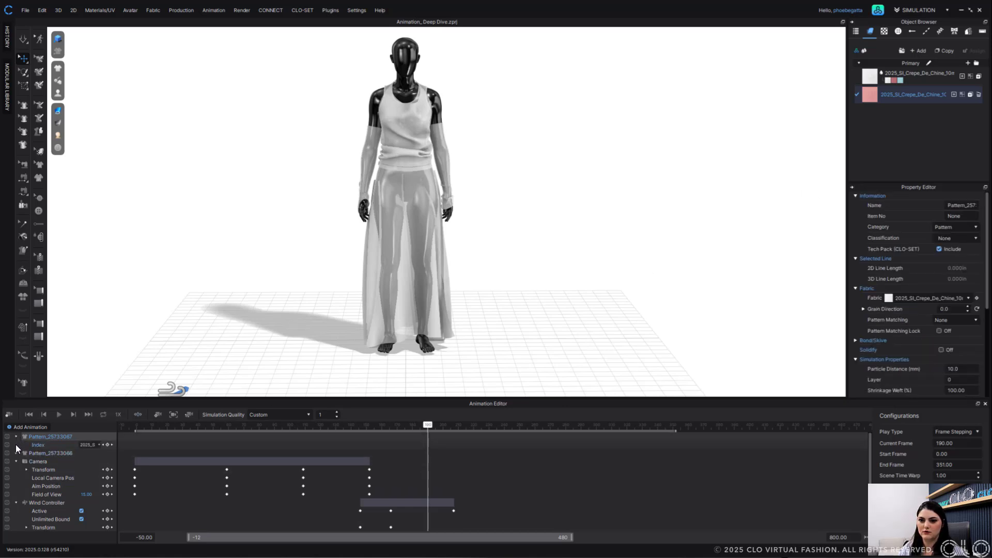
pyautogui.click(16, 454)
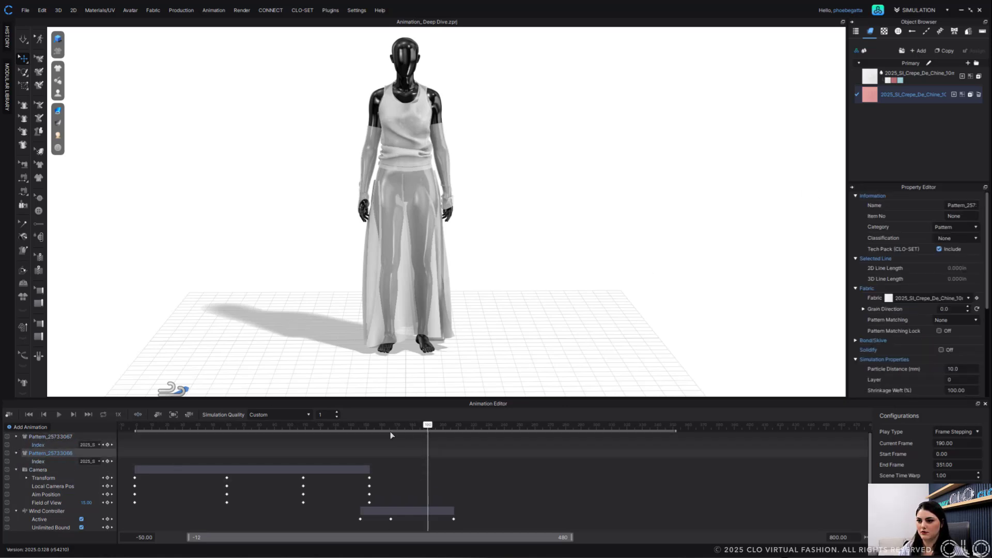
pyautogui.moveTo(391, 435); pyautogui.dragTo(304, 437)
pyautogui.click(108, 444)
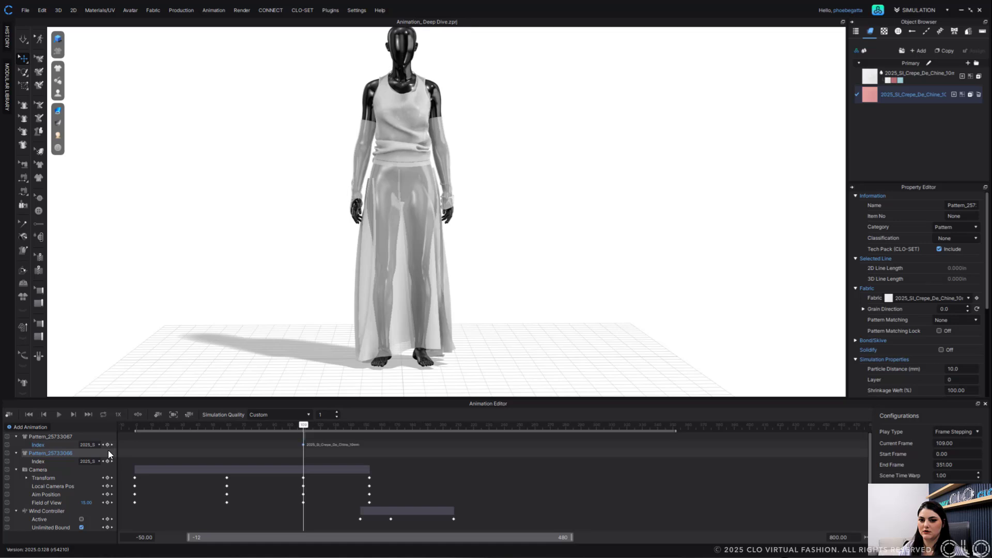
pyautogui.click(108, 461)
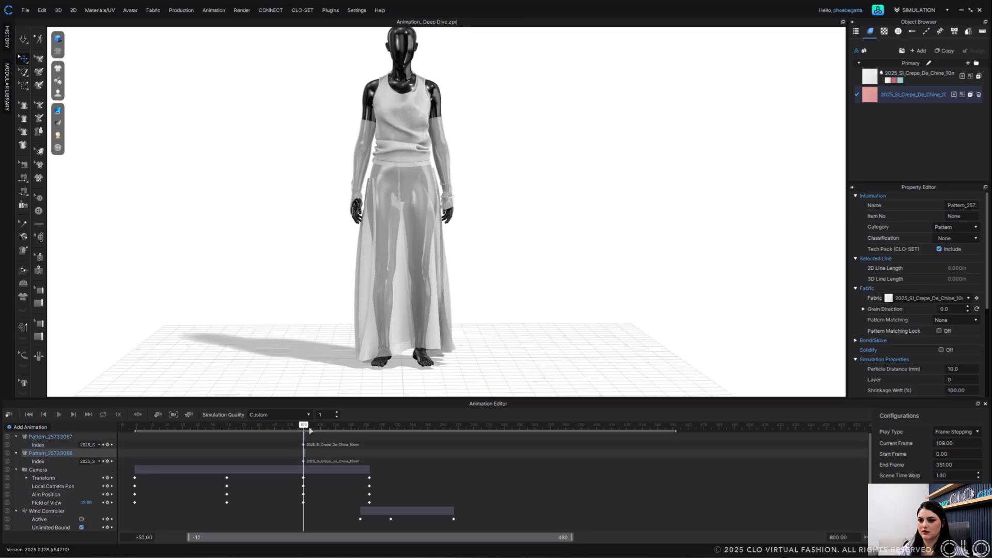
# Keyframe the Index of both pattern animations at frame 152 and switch it to the 2025_St_Crepe_De_Chine_10mm Copy 1 fabric
pyautogui.moveTo(309, 427); pyautogui.dragTo(369, 432)
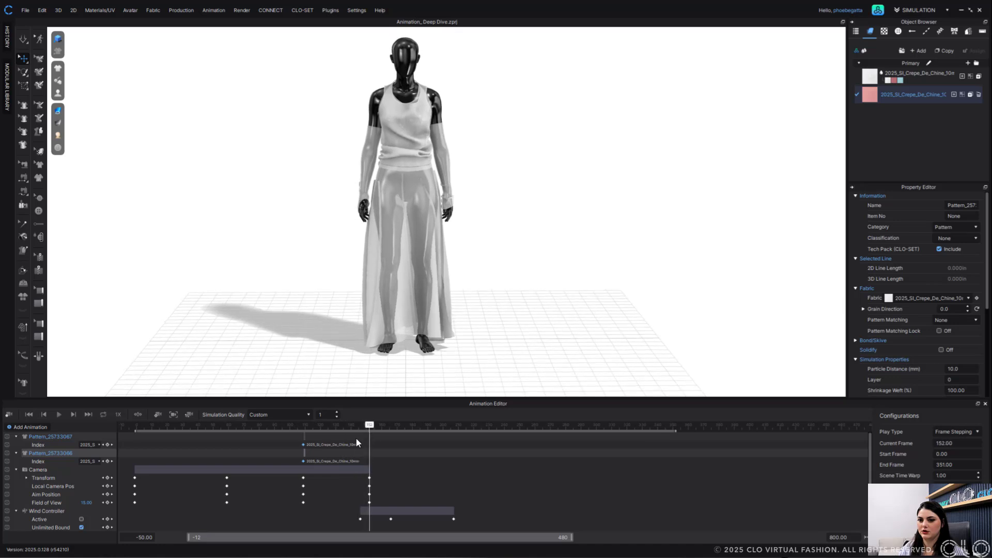
pyautogui.click(107, 460)
pyautogui.click(92, 446)
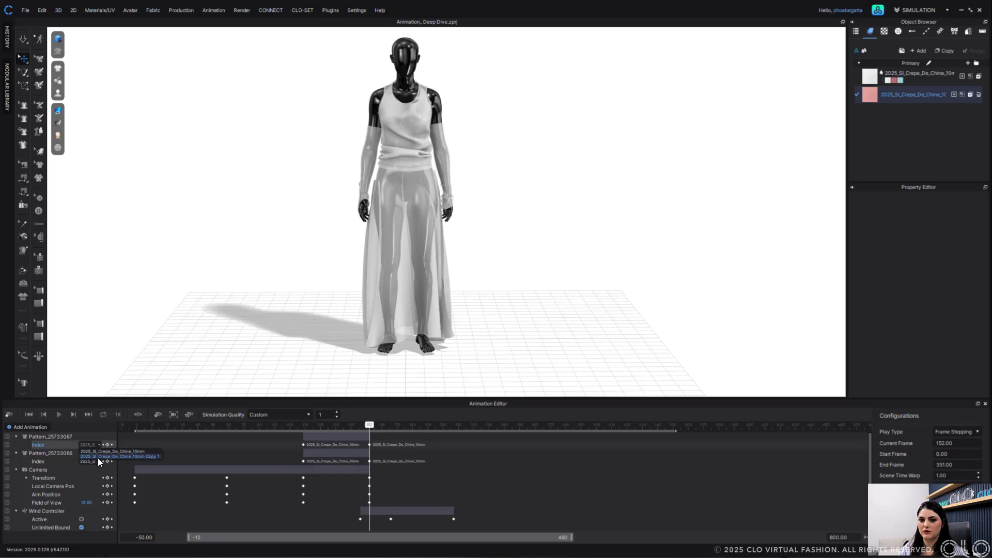
pyautogui.click(98, 456)
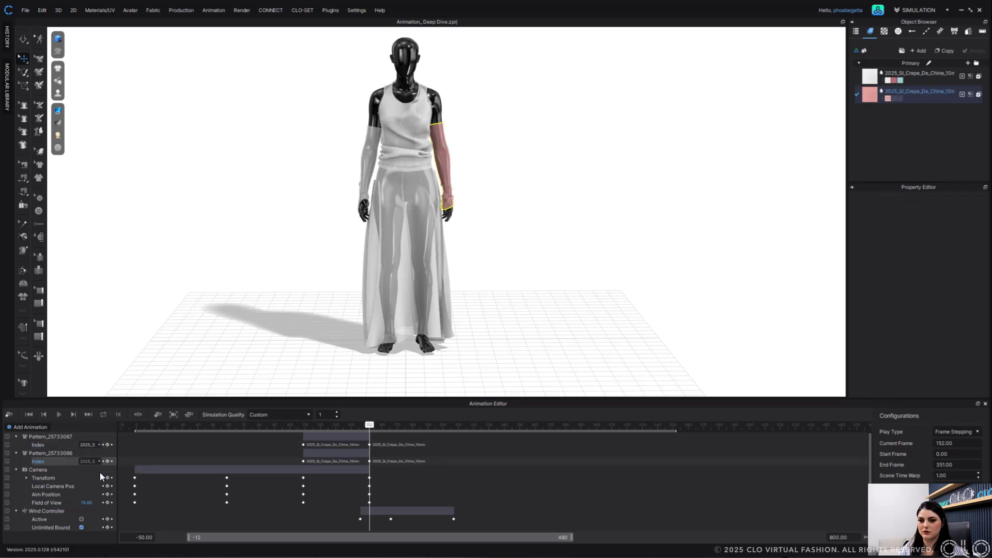
pyautogui.click(300, 461)
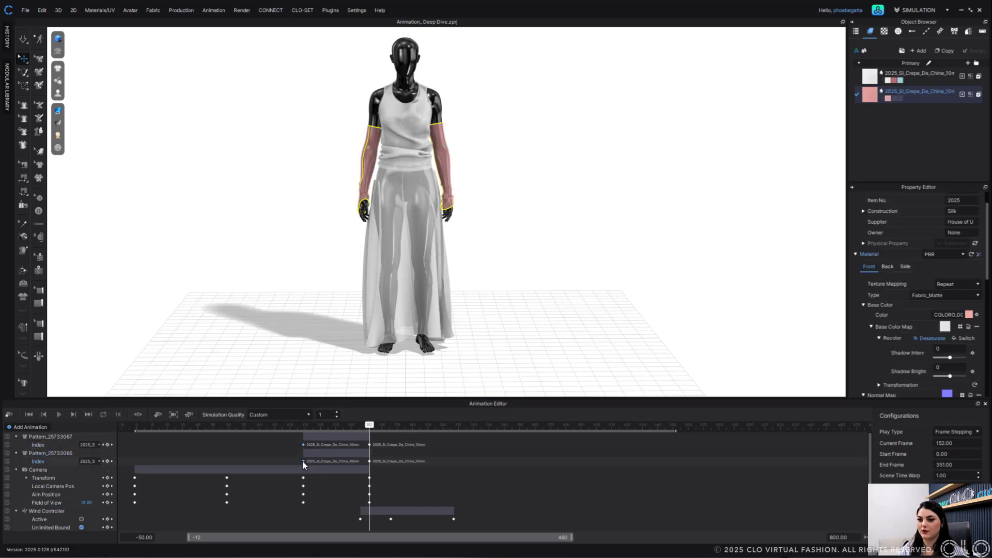
pyautogui.rightClick(370, 445)
pyautogui.click(253, 354)
# Insert Index keys for both pattern animations at frame 157, shift them forward along the timeline, and scrub to frame 194
pyautogui.moveTo(370, 425); pyautogui.dragTo(377, 426)
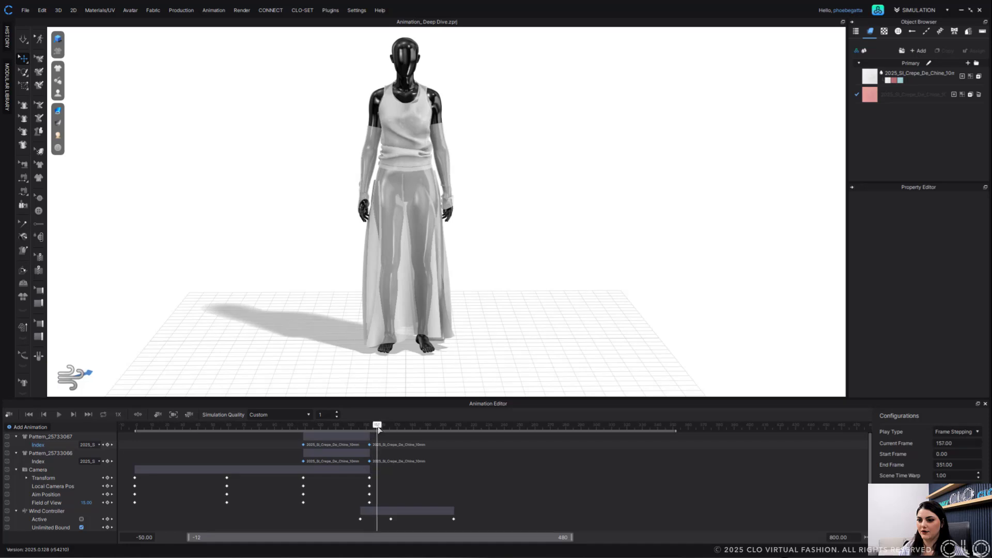
pyautogui.click(97, 444)
pyautogui.click(104, 443)
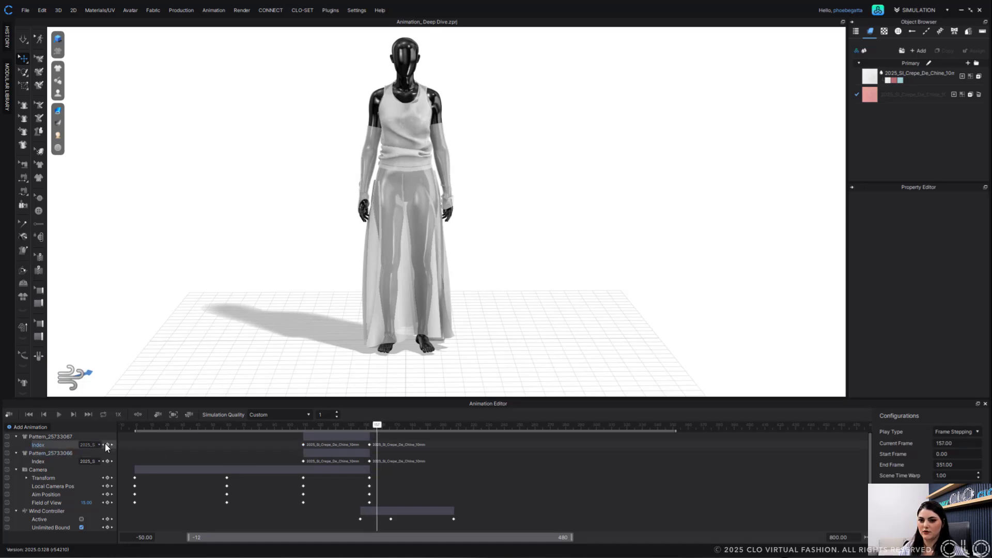
pyautogui.click(106, 444)
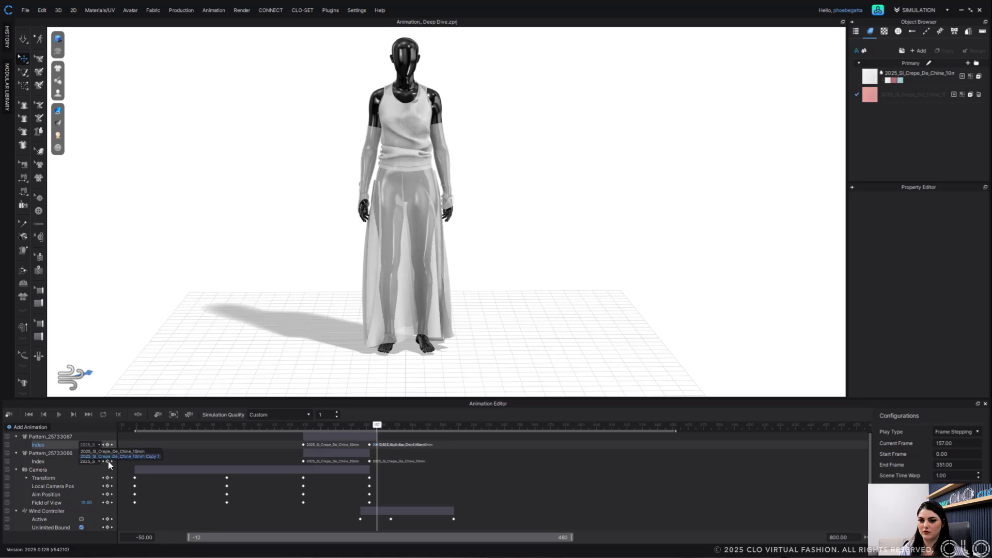
pyautogui.click(107, 461)
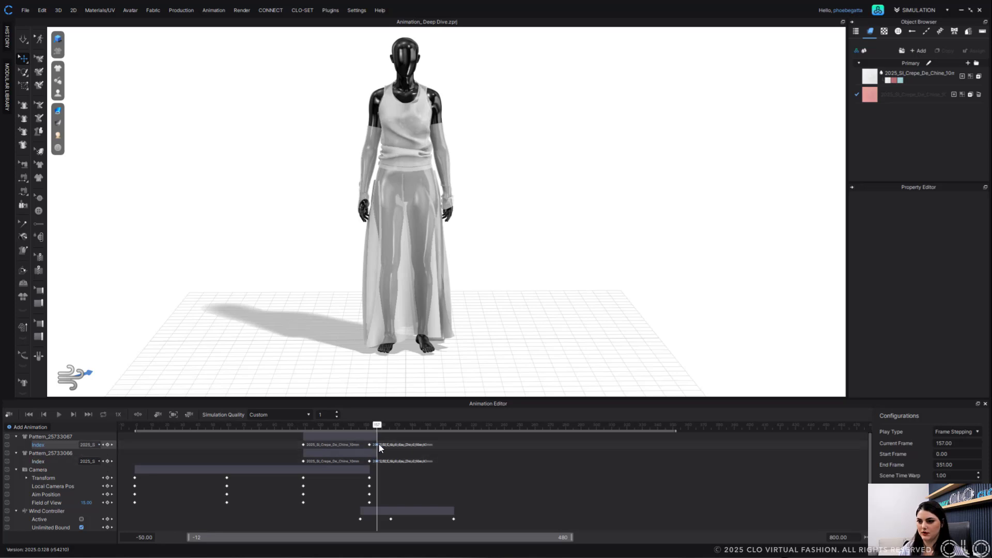
pyautogui.moveTo(377, 445); pyautogui.dragTo(406, 445)
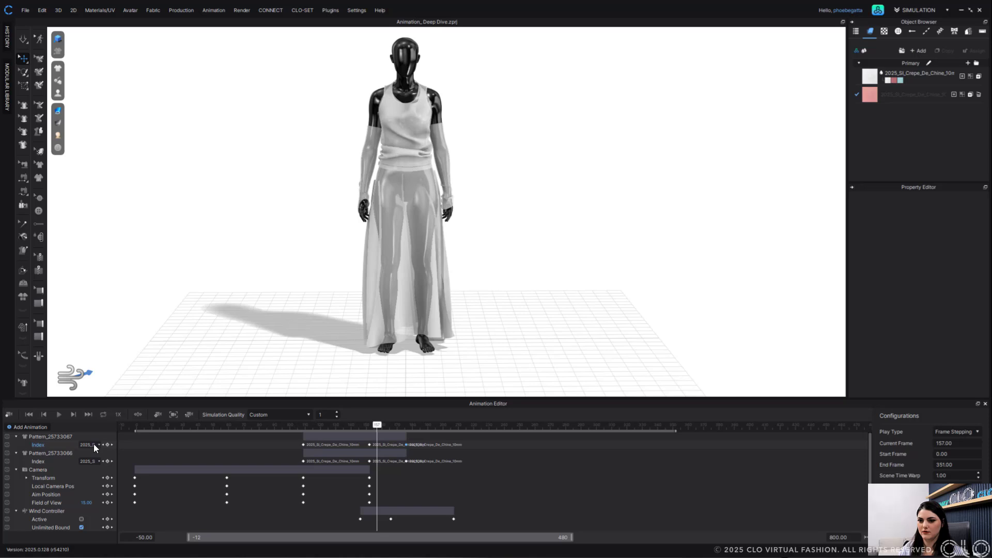
pyautogui.rightClick(405, 460)
pyautogui.click(432, 412)
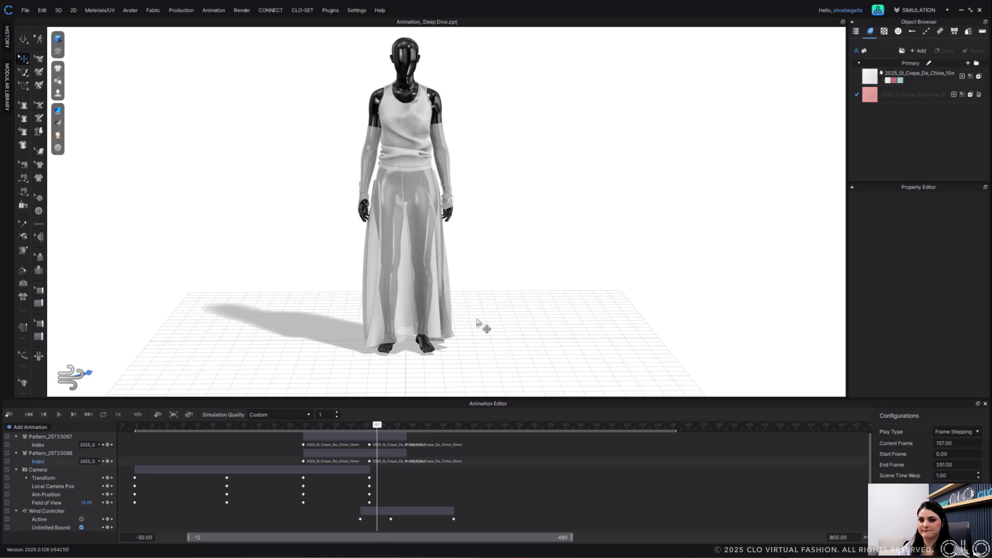
pyautogui.moveTo(379, 426); pyautogui.dragTo(435, 442)
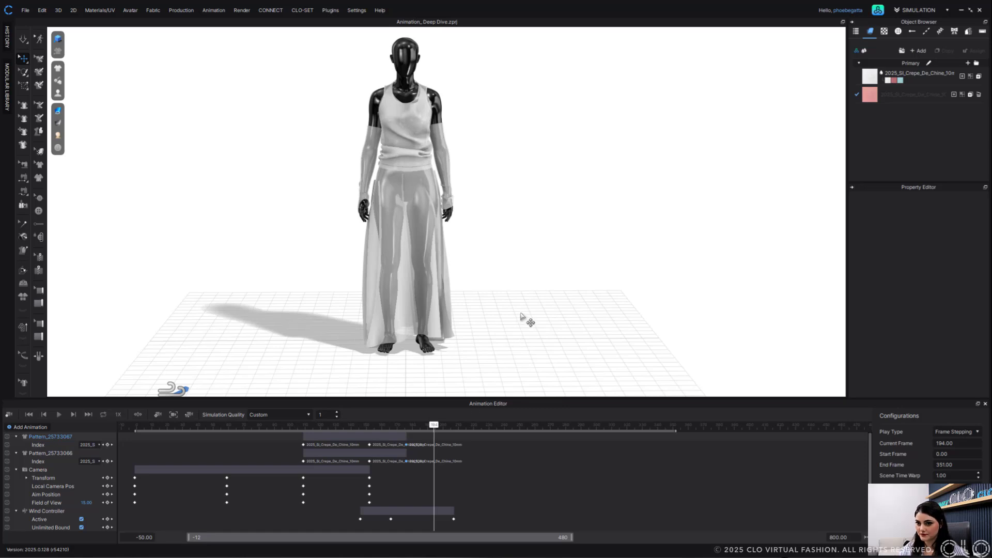
# Add an FV2.1_Mannequin avatar animation, expand it to inspect its properties, and delete its layer
pyautogui.click(33, 429)
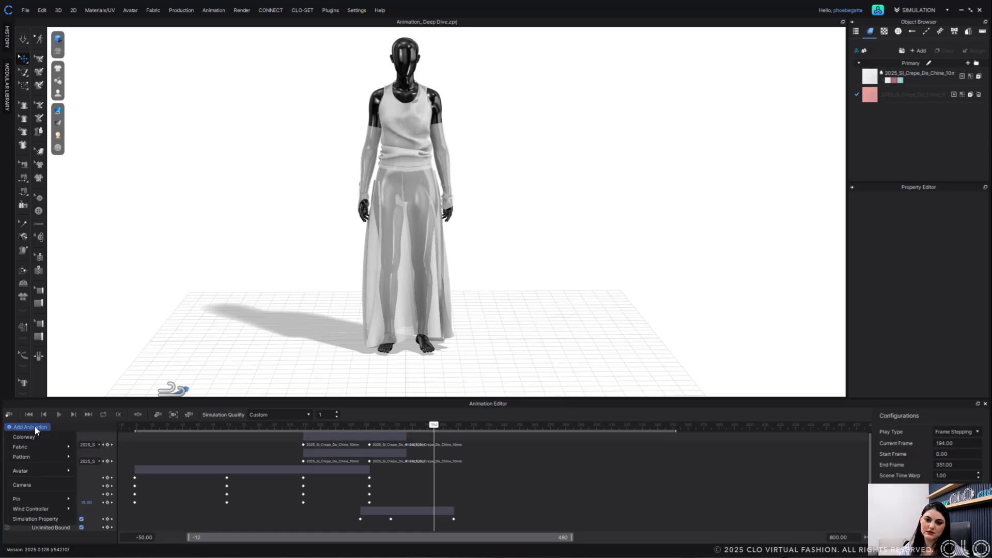
pyautogui.moveTo(36, 471)
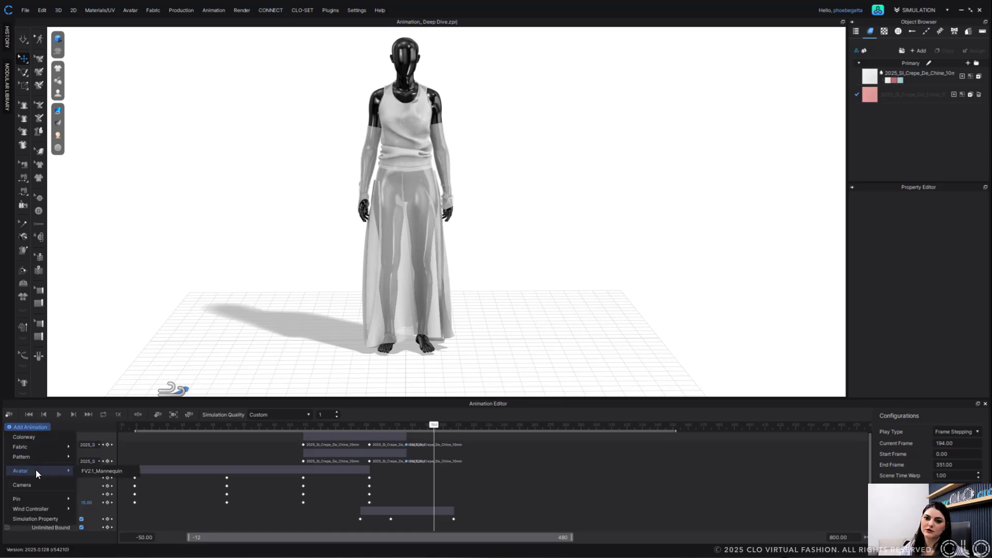
pyautogui.click(97, 470)
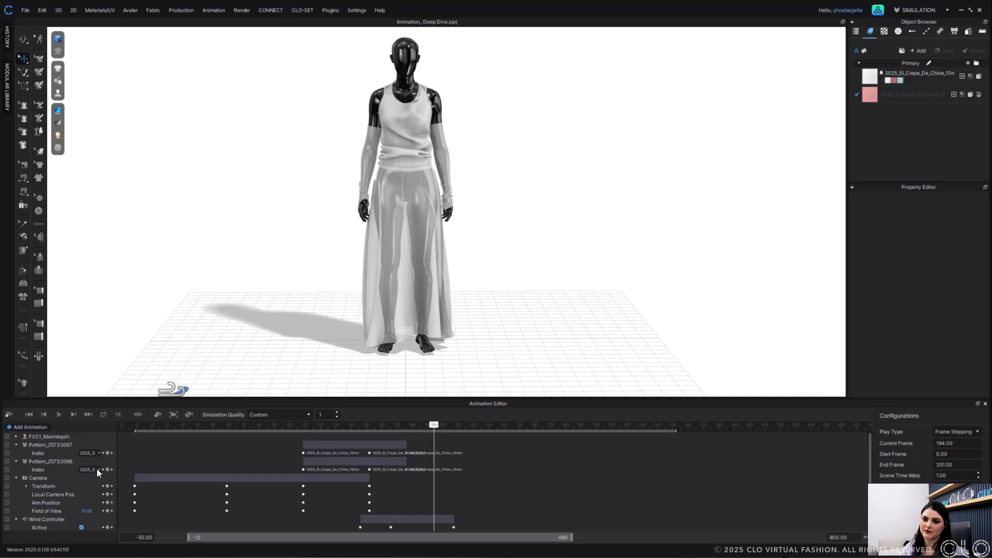
pyautogui.click(15, 436)
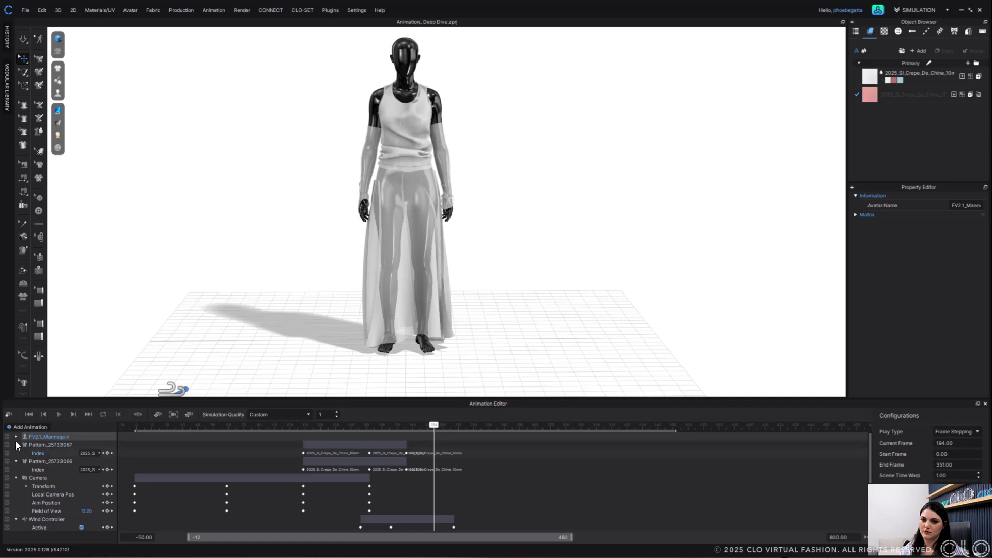
pyautogui.click(17, 436)
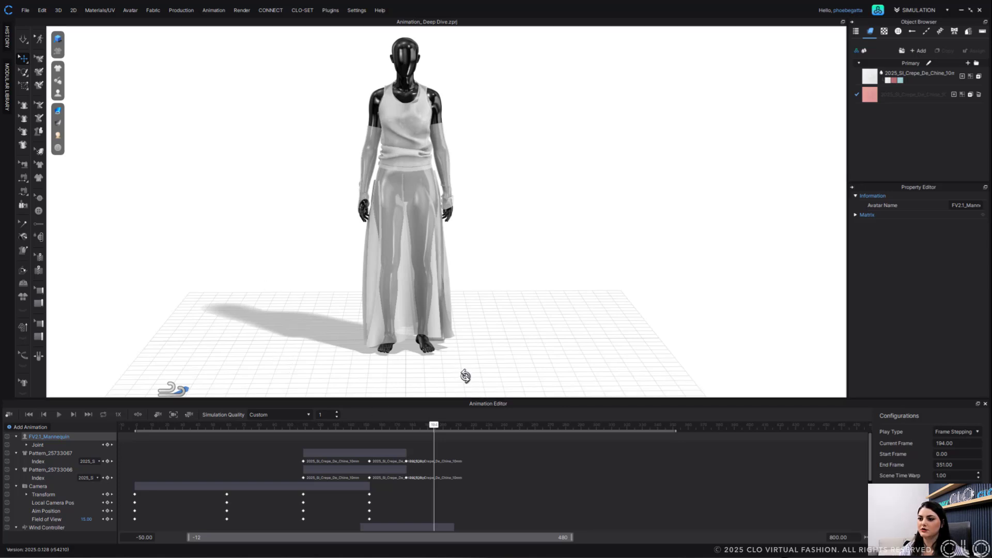
pyautogui.moveTo(465, 376); pyautogui.dragTo(465, 375, button='right')
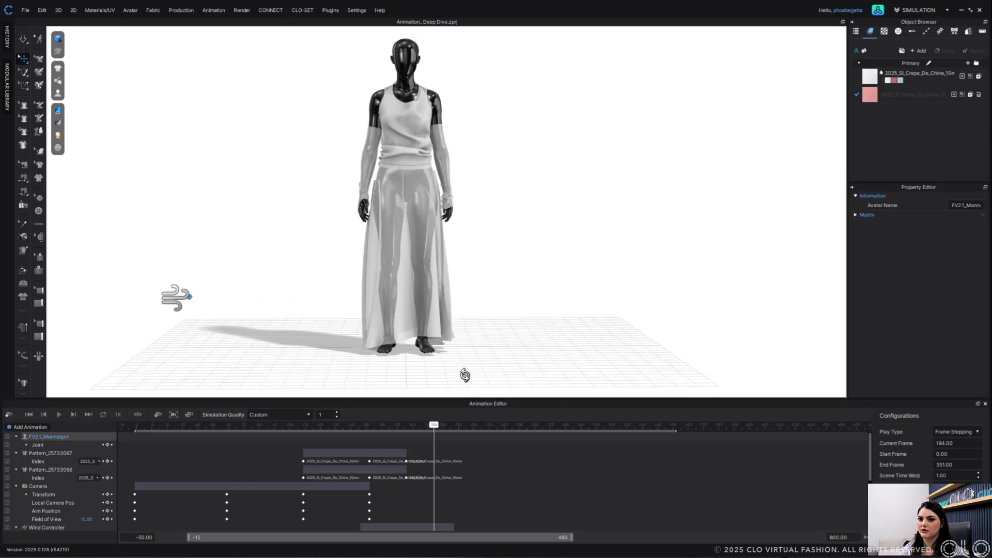
pyautogui.click(16, 437)
pyautogui.rightClick(32, 437)
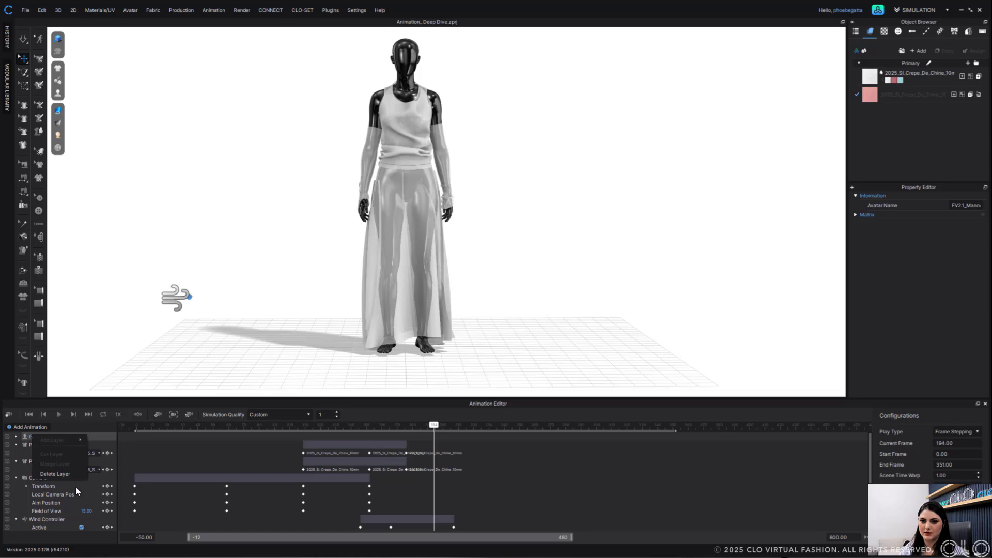
pyautogui.click(66, 474)
# Add a Colorway animation, expand it, and keyframe its Index with the Default Colorway at frame 187
pyautogui.click(32, 427)
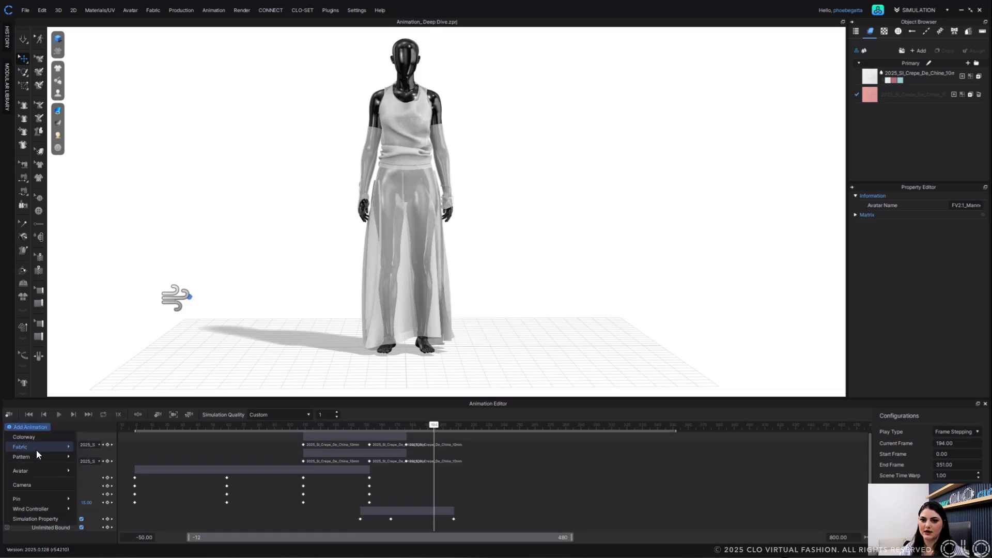
pyautogui.click(40, 438)
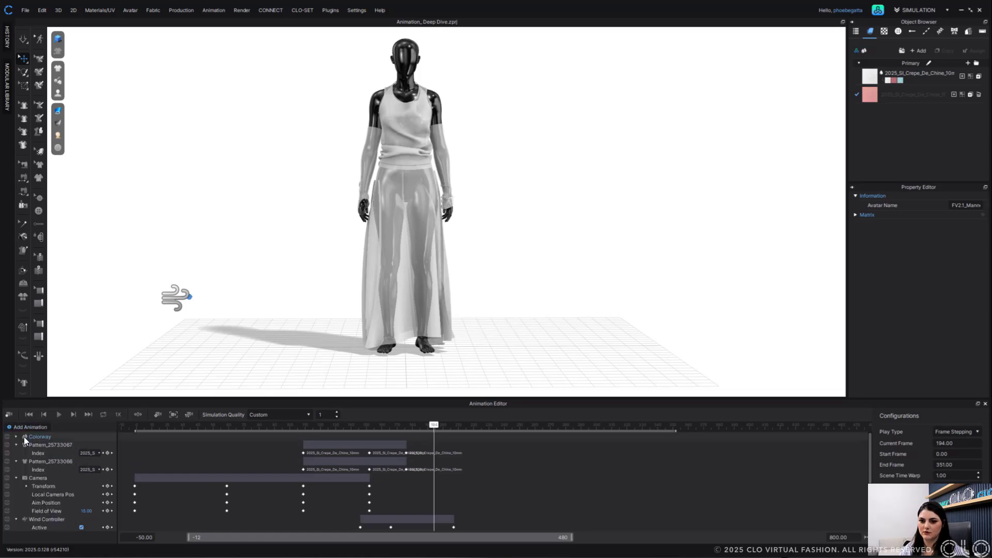
pyautogui.click(16, 437)
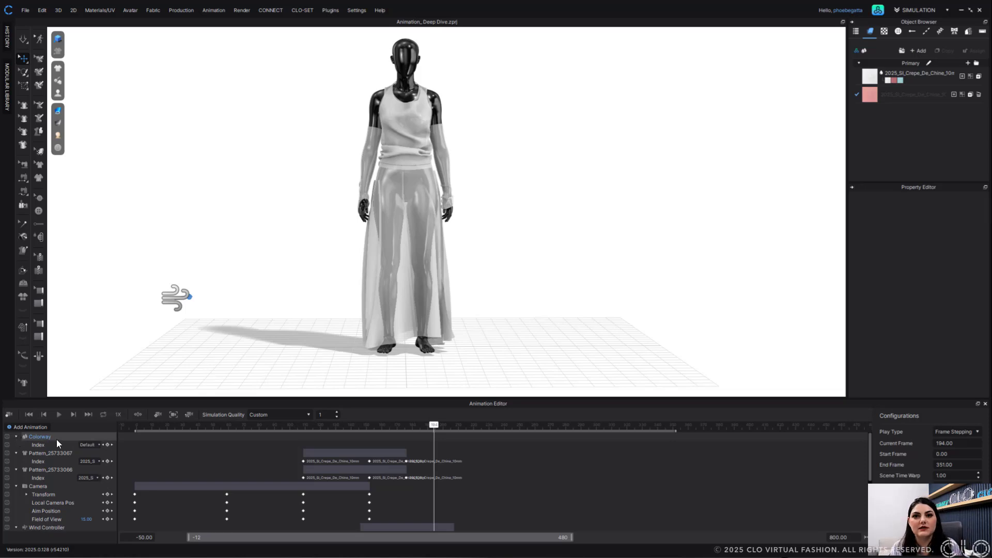
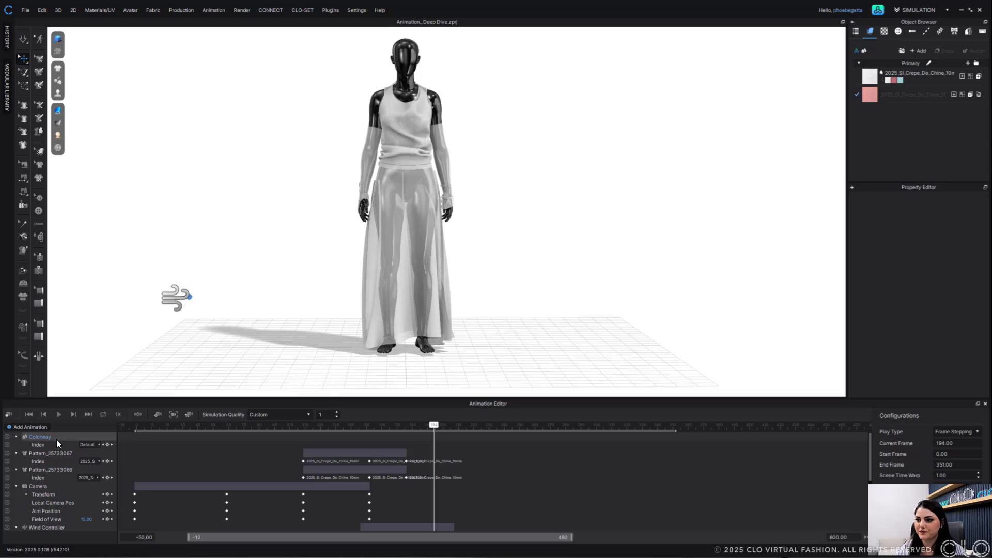
pyautogui.moveTo(433, 425); pyautogui.dragTo(423, 424)
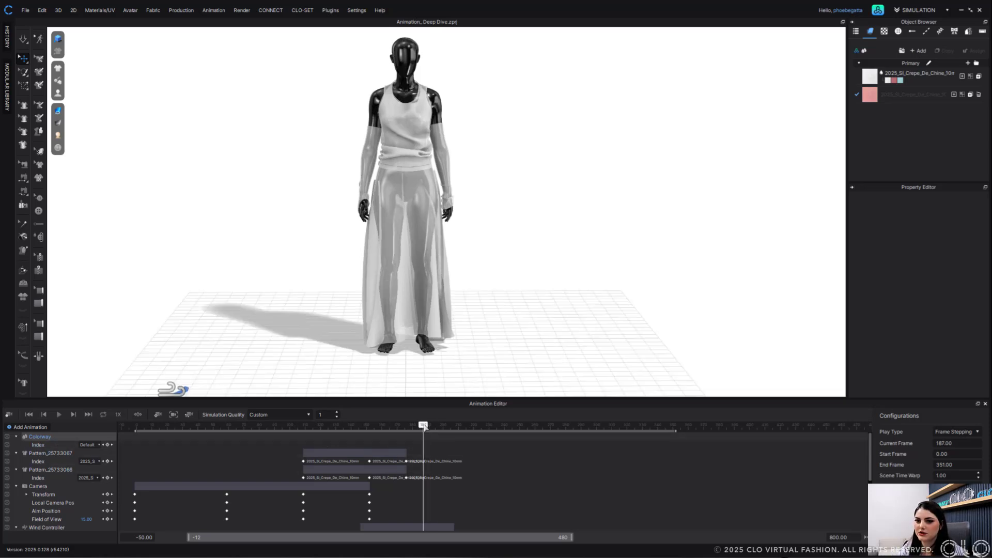
pyautogui.click(106, 445)
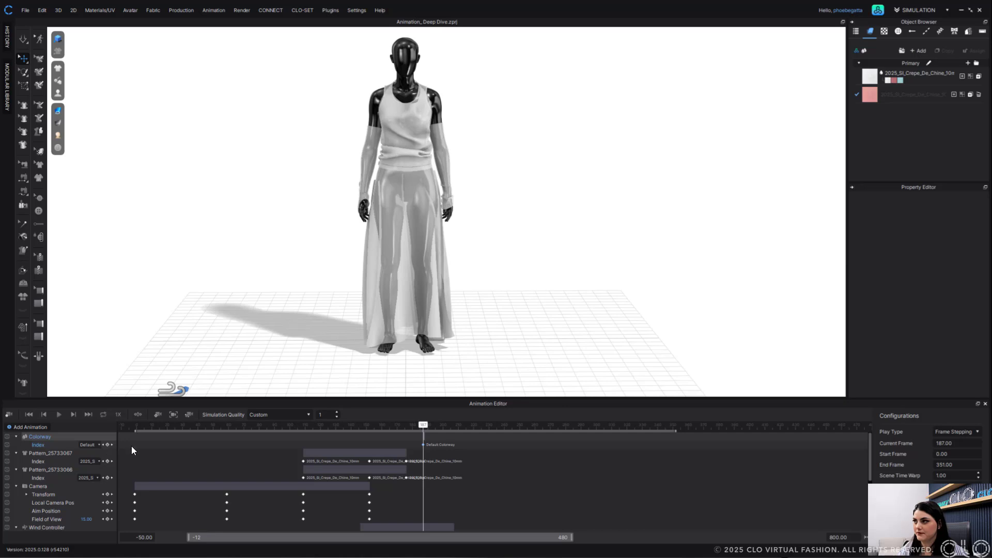
# Insert a Colorway Index key at frame 237 and switch the Index to Colorway 1
pyautogui.moveTo(434, 424); pyautogui.dragTo(503, 429)
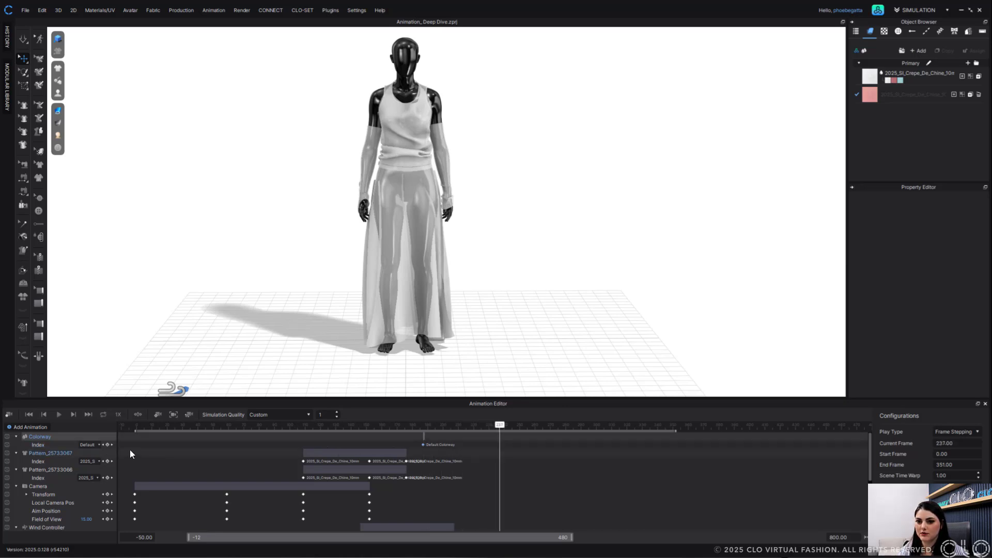
pyautogui.click(108, 445)
pyautogui.click(93, 445)
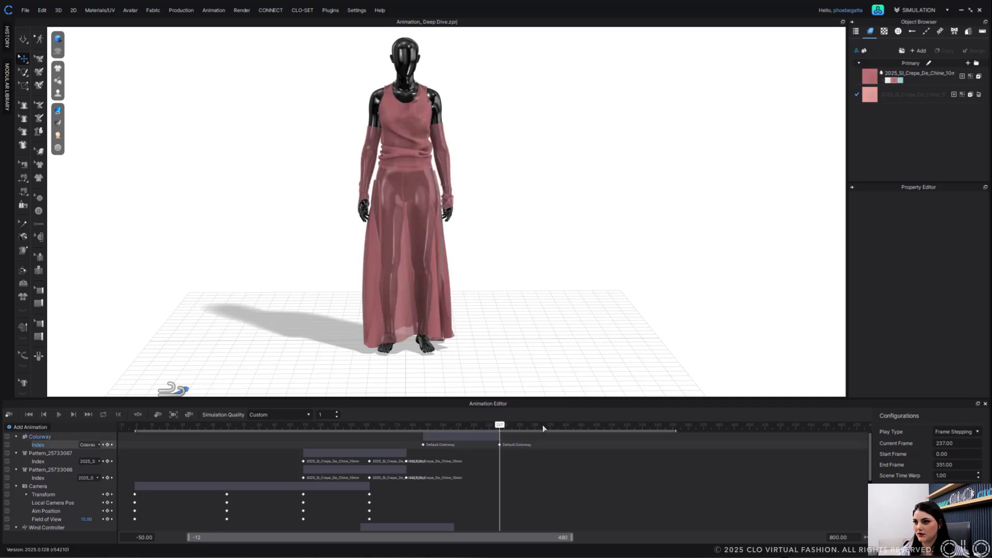
# Set the Colorway Index to Colorway 2 at frame 287 and keyframe it there
pyautogui.moveTo(543, 424); pyautogui.dragTo(576, 426)
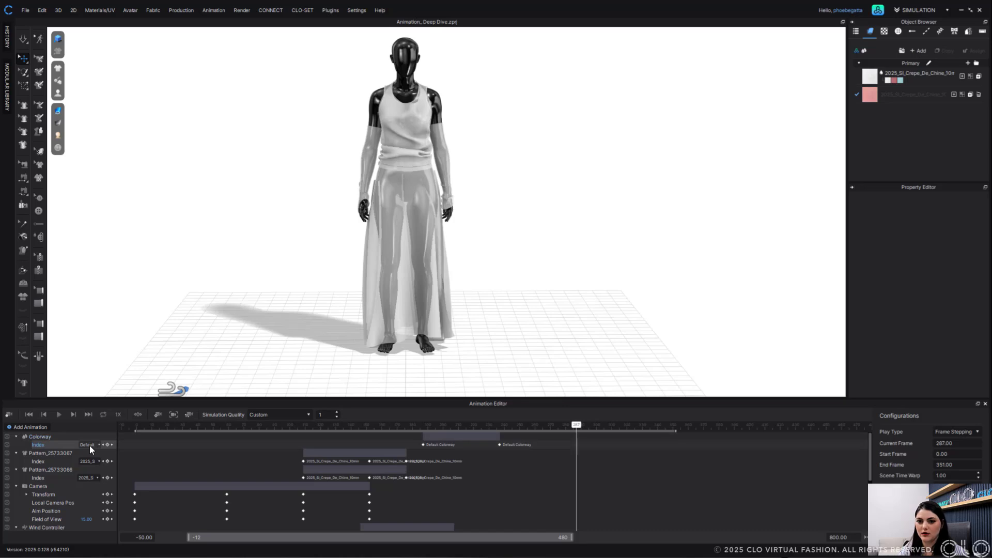
pyautogui.click(94, 461)
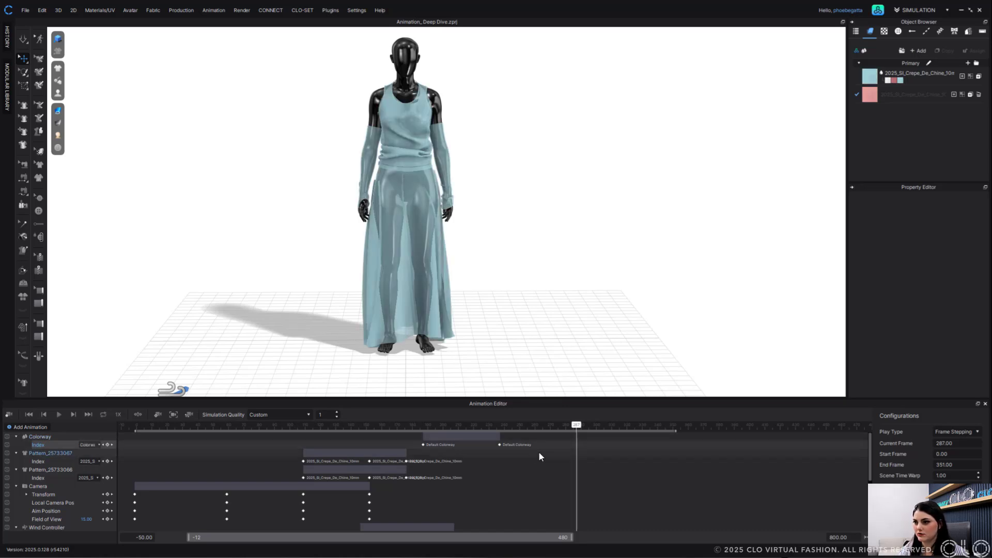
pyautogui.click(108, 444)
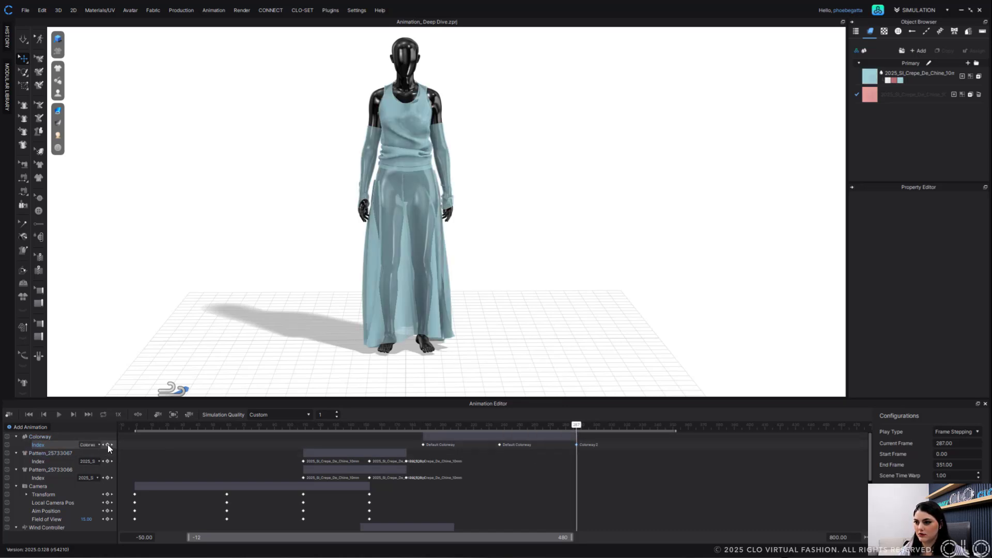
pyautogui.rightClick(422, 444)
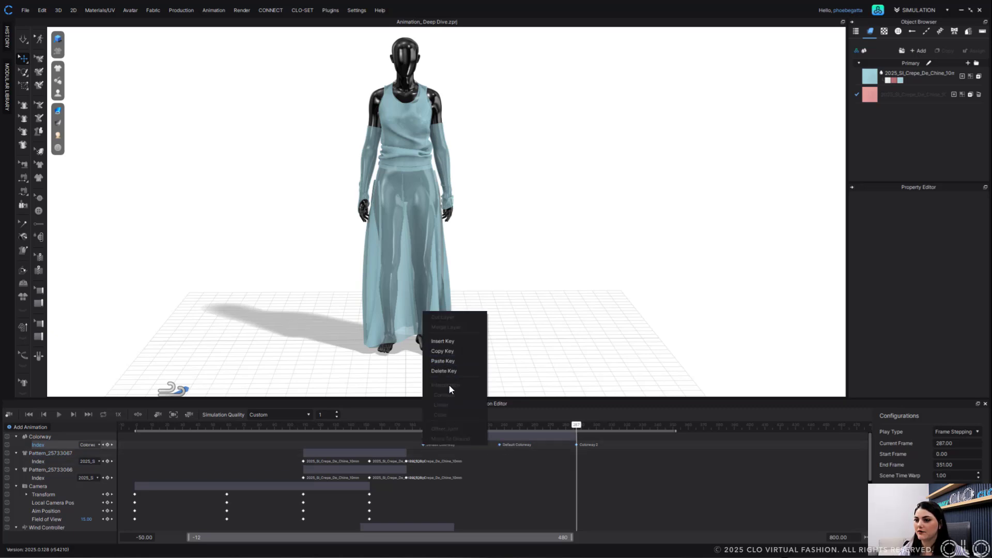
pyautogui.click(577, 444)
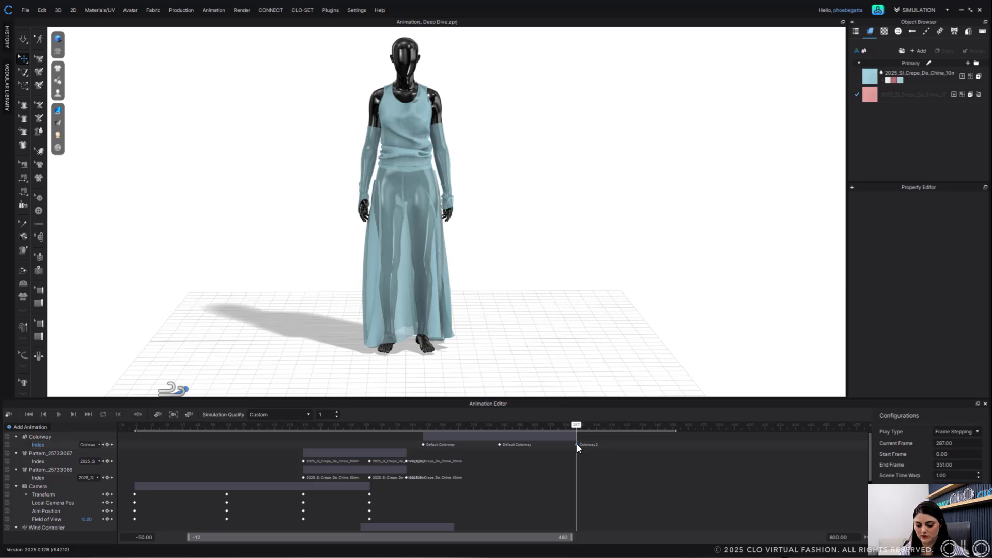
pyautogui.rightClick(423, 445)
pyautogui.click(473, 395)
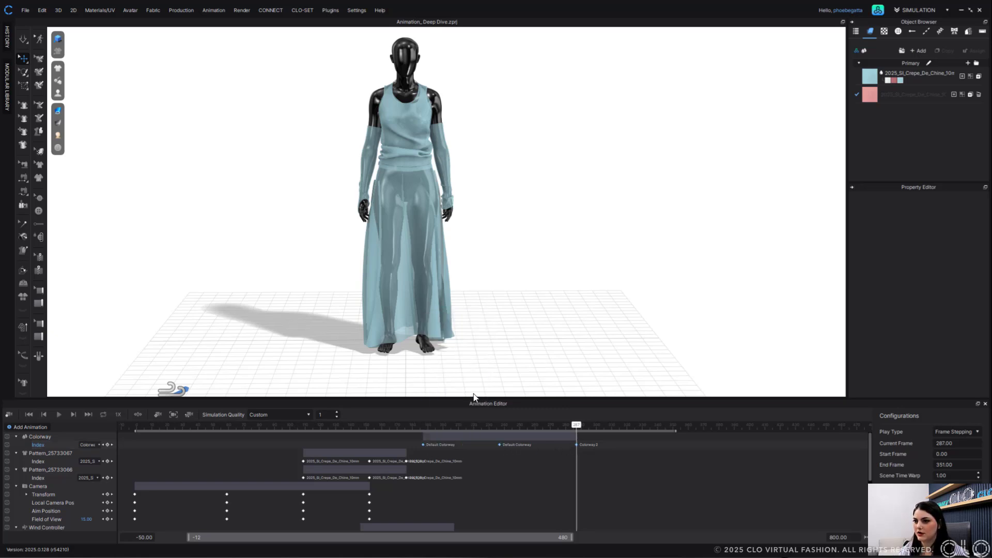
# Try to change the Colorway key at frame 237 to Colorway 1 with the playhead at frame 258
pyautogui.moveTo(576, 424); pyautogui.dragTo(532, 424)
pyautogui.click(499, 444)
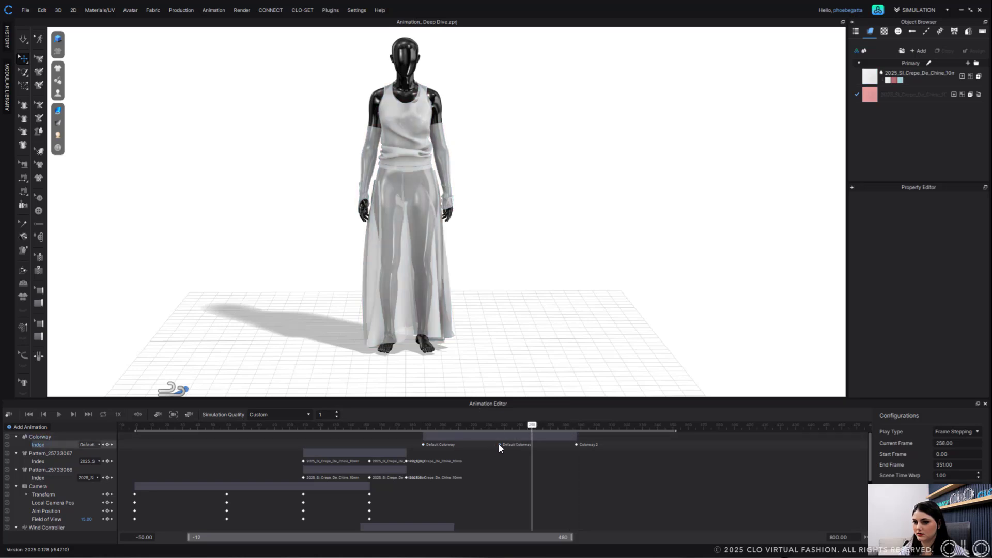
pyautogui.click(96, 456)
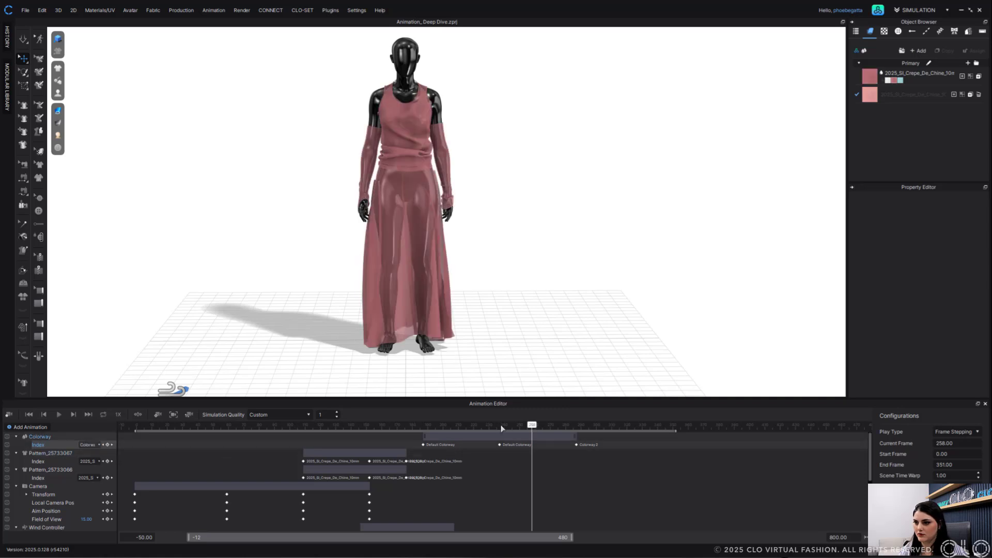
# Set the Colorway Index to Colorway 1 at frame 237 and keyframe it there
pyautogui.click(501, 425)
pyautogui.moveTo(501, 426); pyautogui.dragTo(500, 426)
pyautogui.click(88, 444)
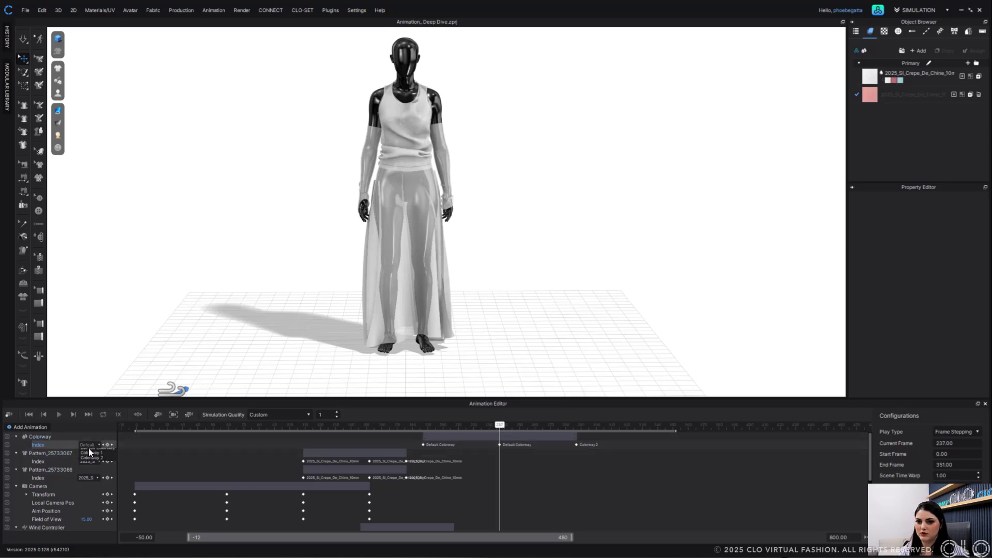
pyautogui.click(98, 456)
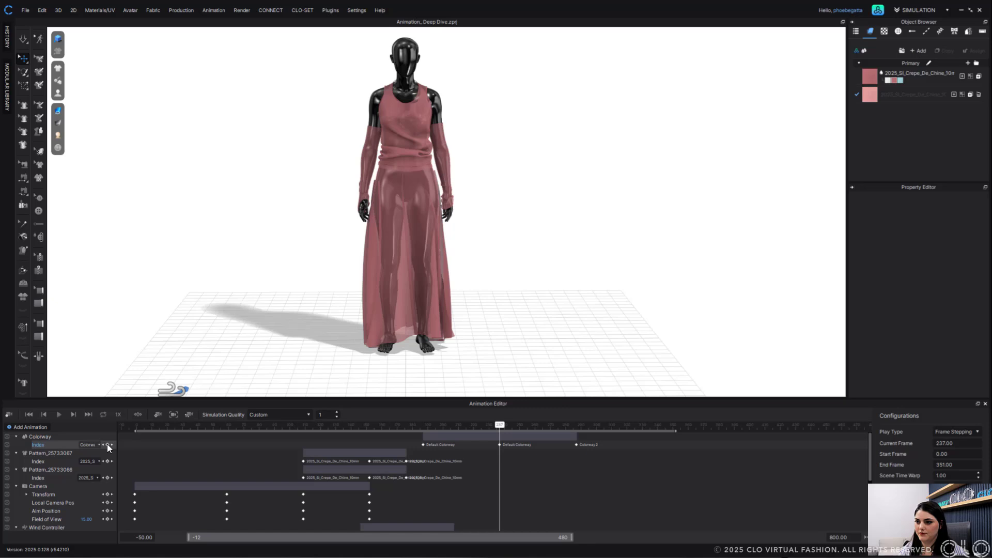
pyautogui.click(107, 444)
pyautogui.rightClick(500, 444)
pyautogui.click(500, 444)
pyautogui.rightClick(501, 444)
pyautogui.click(500, 444)
pyautogui.rightClick(501, 444)
# Scrub the timeline across the Colorway keys from about frame 185 to 302 to check the garment colour changes
pyautogui.click(432, 424)
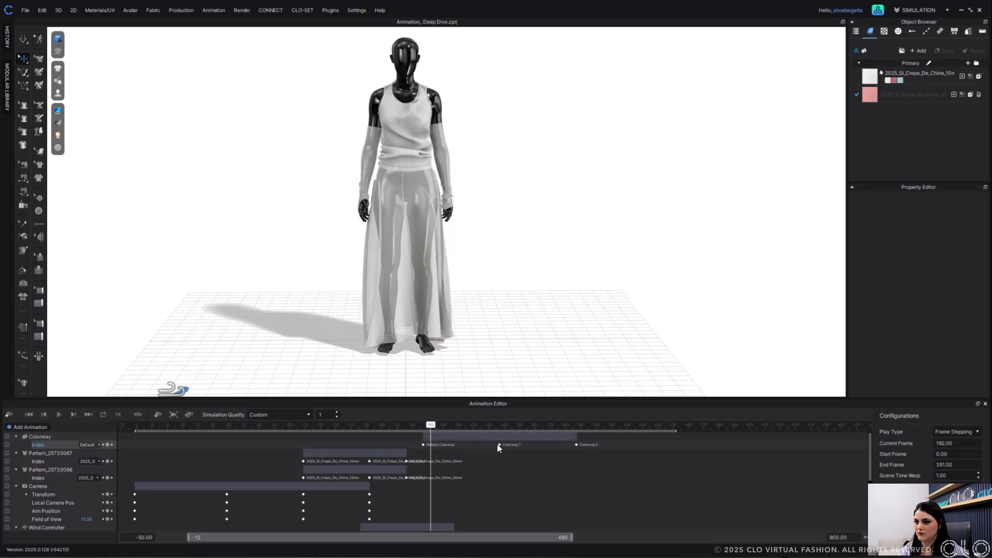
pyautogui.rightClick(498, 444)
pyautogui.click(498, 444)
pyautogui.click(432, 436)
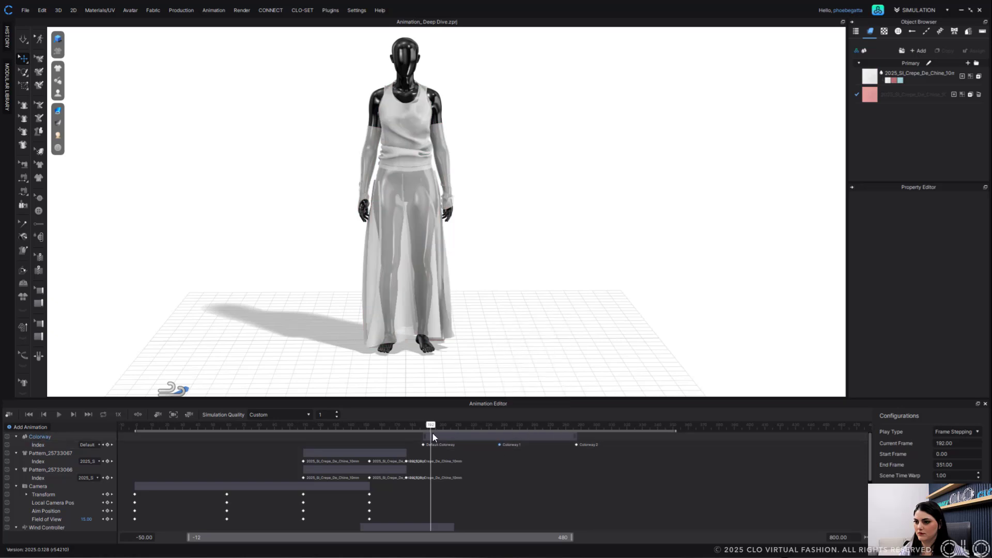
pyautogui.click(420, 424)
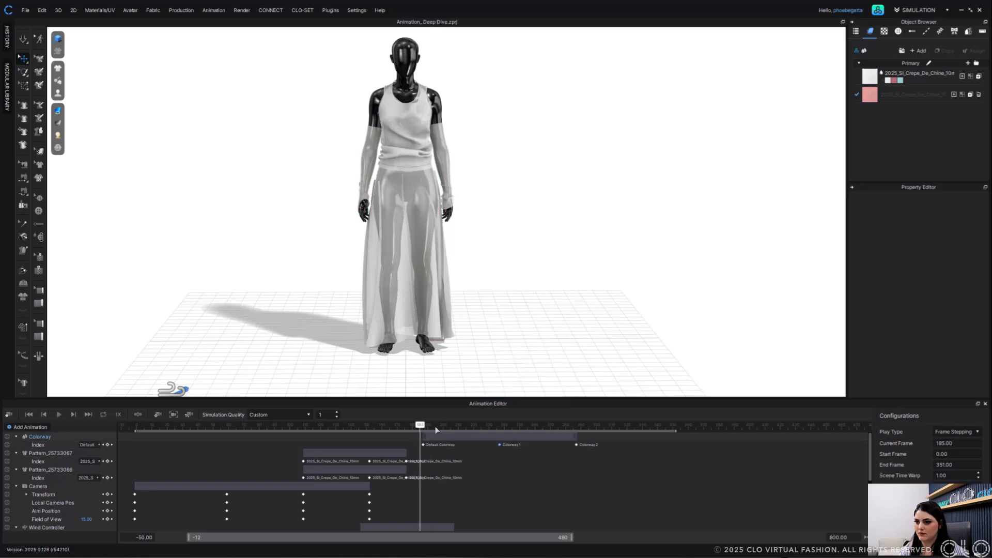
pyautogui.moveTo(435, 426)
pyautogui.mouseDown()
pyautogui.moveTo(588, 433)
pyautogui.moveTo(423, 435)
pyautogui.mouseUp()
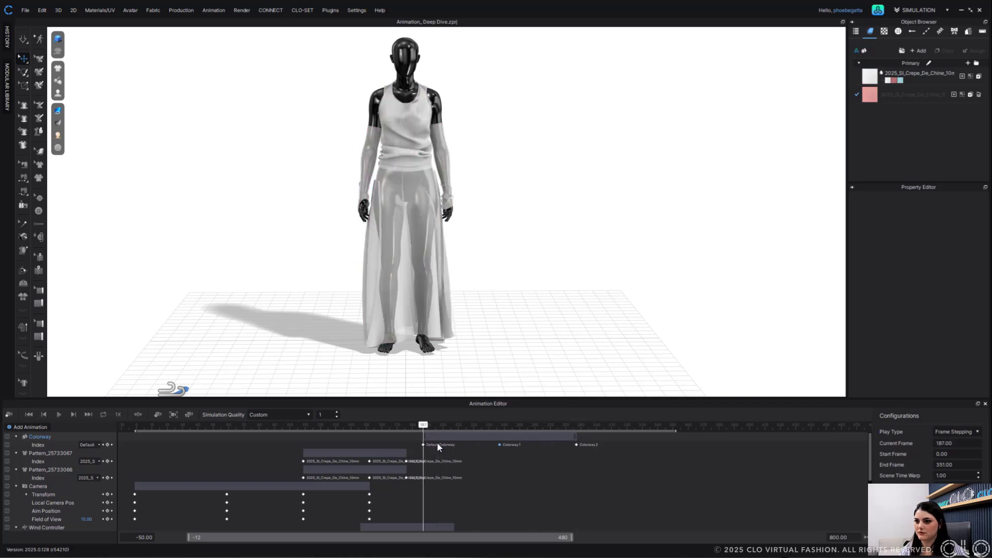
pyautogui.click(507, 467)
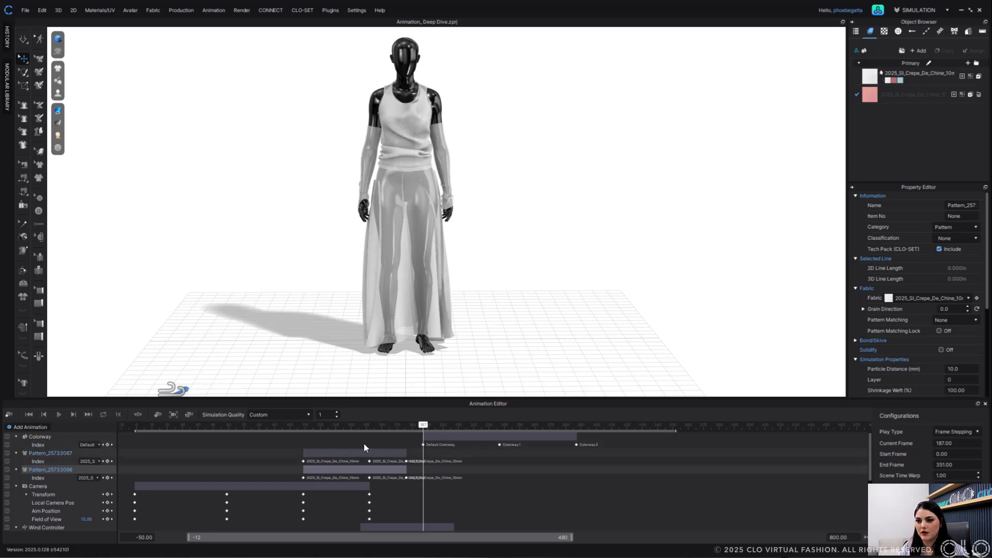
pyautogui.click(420, 425)
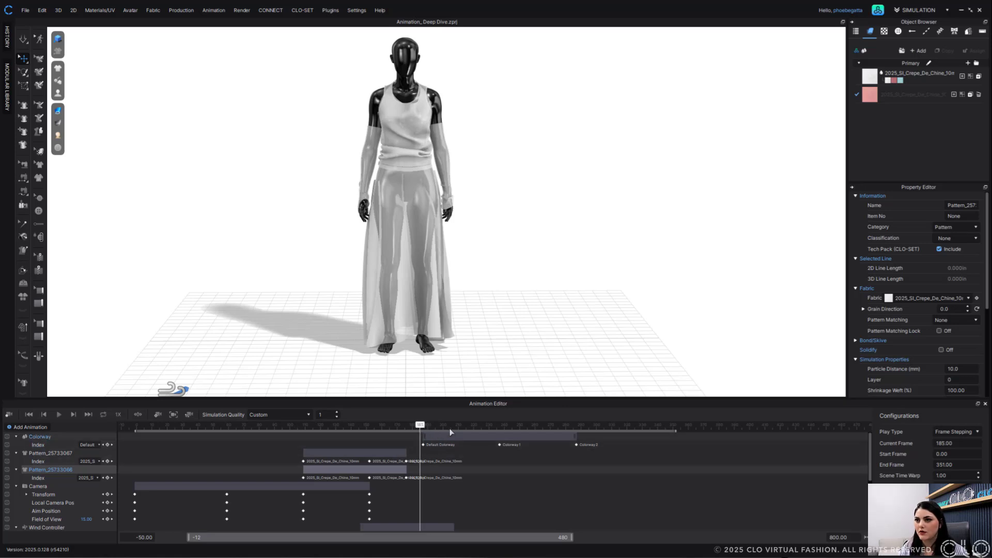
pyautogui.moveTo(449, 429); pyautogui.dragTo(599, 428)
pyautogui.moveTo(532, 354); pyautogui.dragTo(482, 290, button='right')
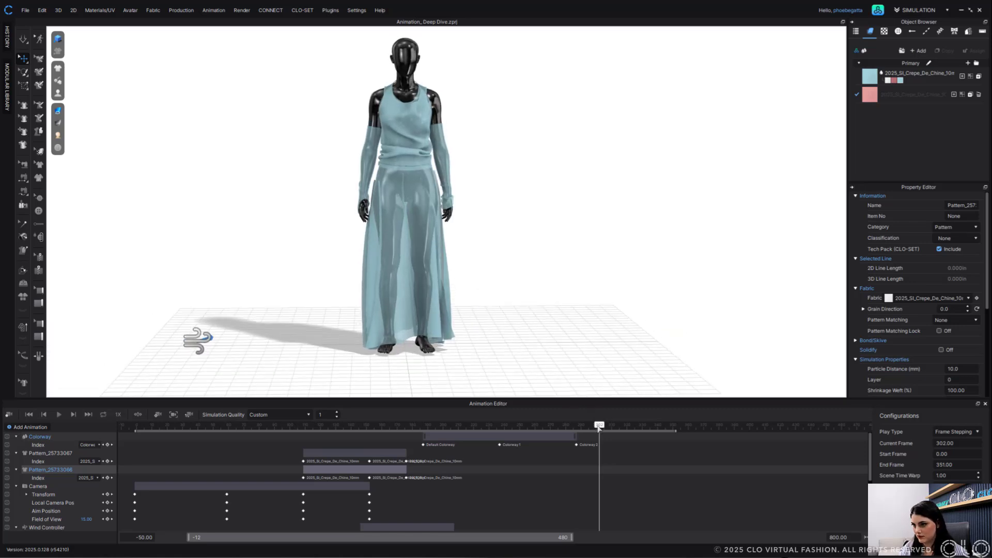
pyautogui.moveTo(598, 428); pyautogui.dragTo(590, 428)
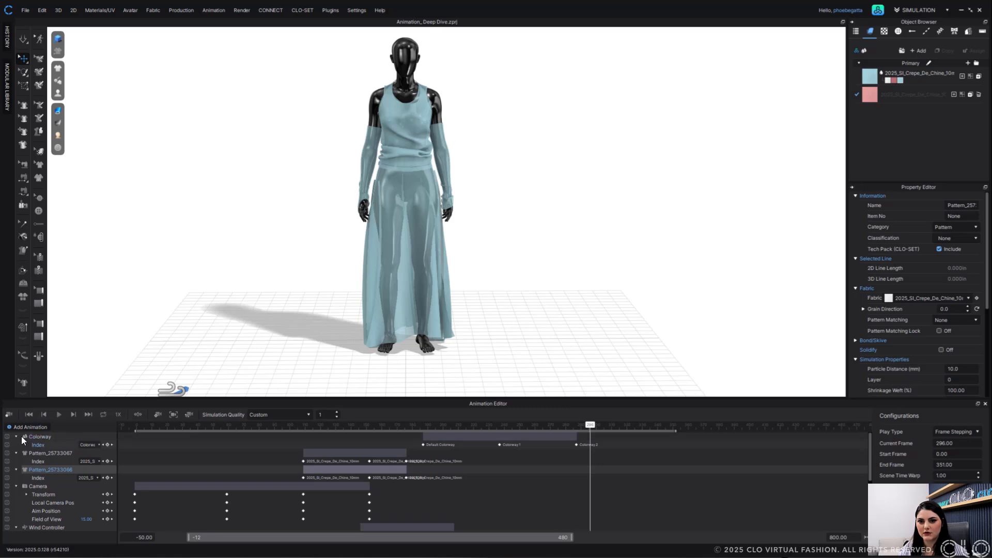
# Record the simulation from the start of the timeline while pulling the skirt's side panel outward at the hem, and stop the recording
pyautogui.scroll(-2, 288, 466)
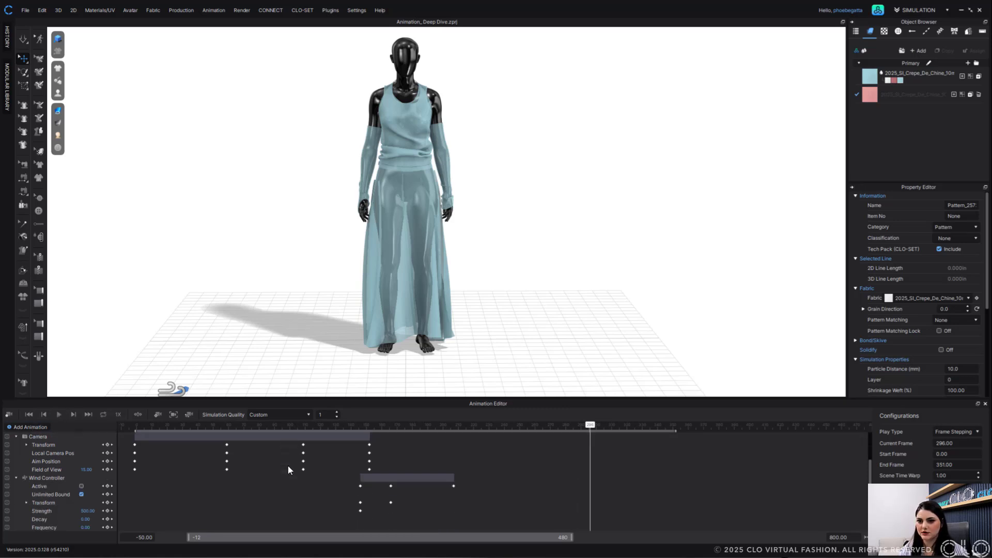
pyautogui.click(133, 426)
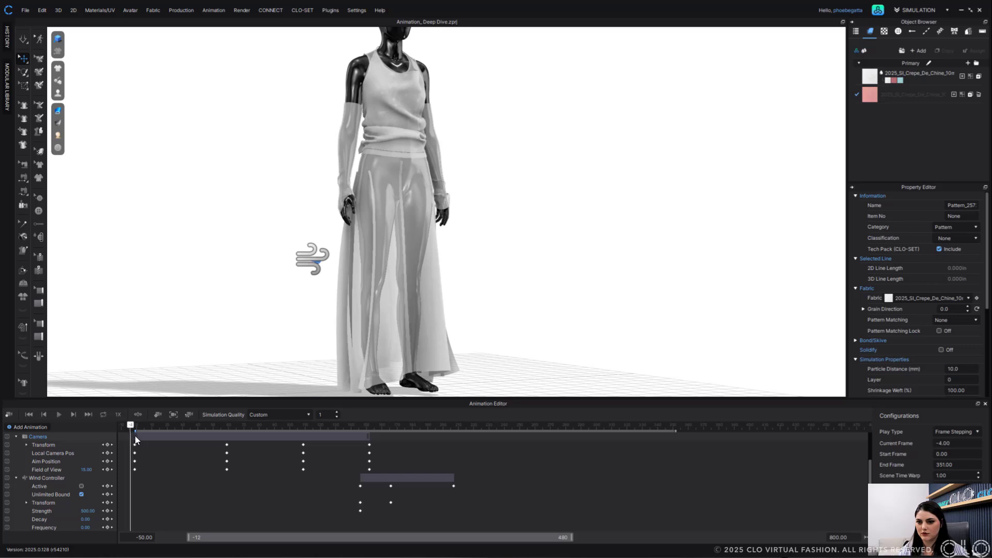
pyautogui.click(133, 436)
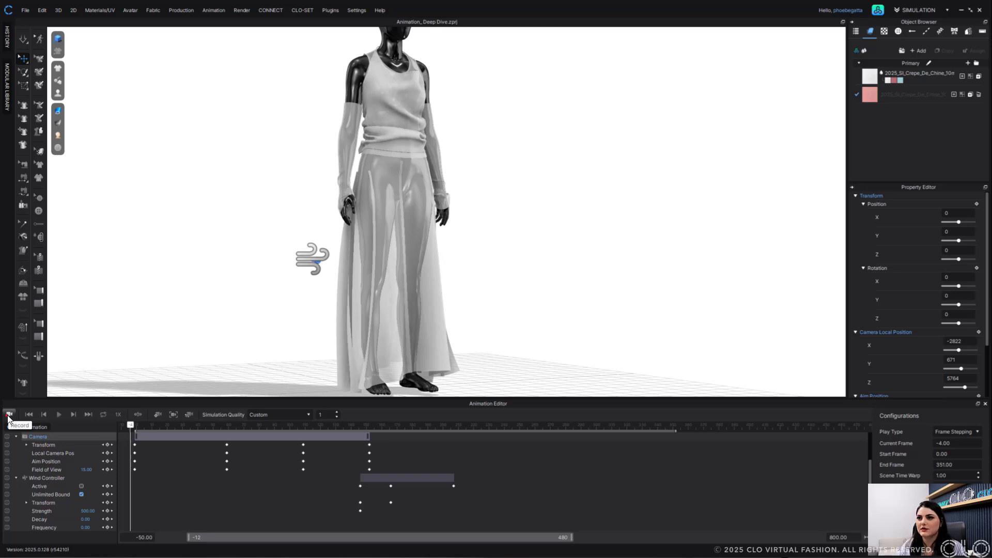
pyautogui.moveTo(319, 324); pyautogui.dragTo(354, 332, button='right')
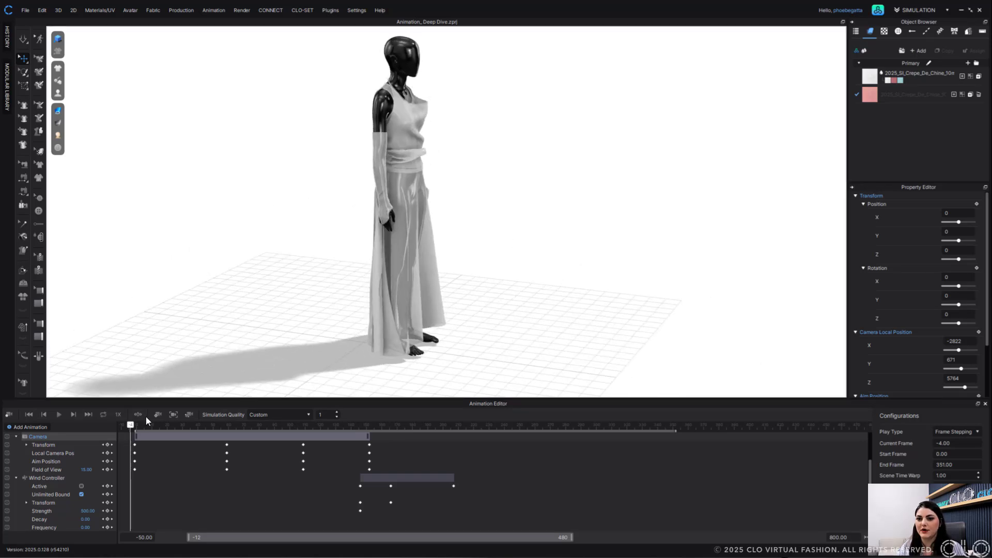
pyautogui.moveTo(131, 425); pyautogui.dragTo(135, 426)
pyautogui.click(9, 414)
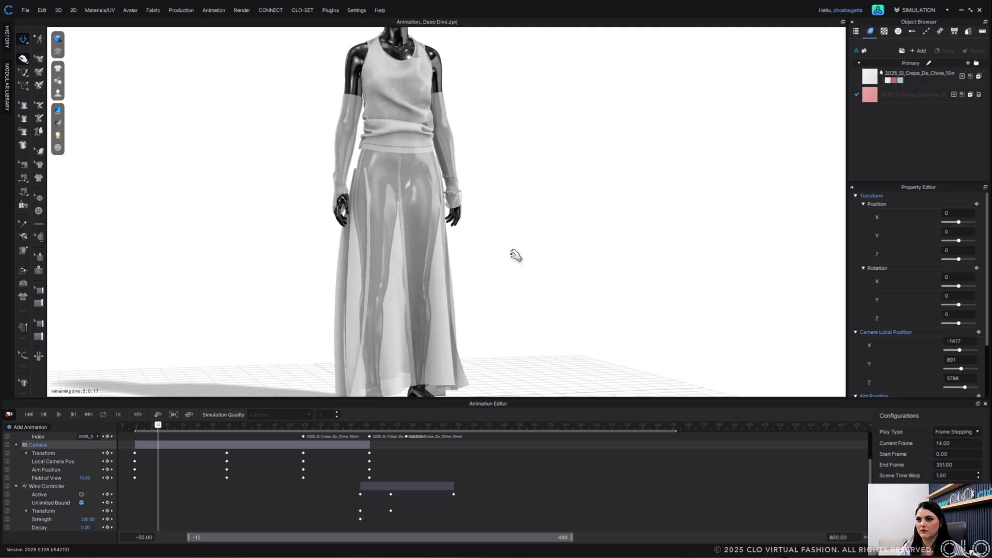
pyautogui.click(344, 358)
pyautogui.moveTo(327, 354); pyautogui.dragTo(274, 323)
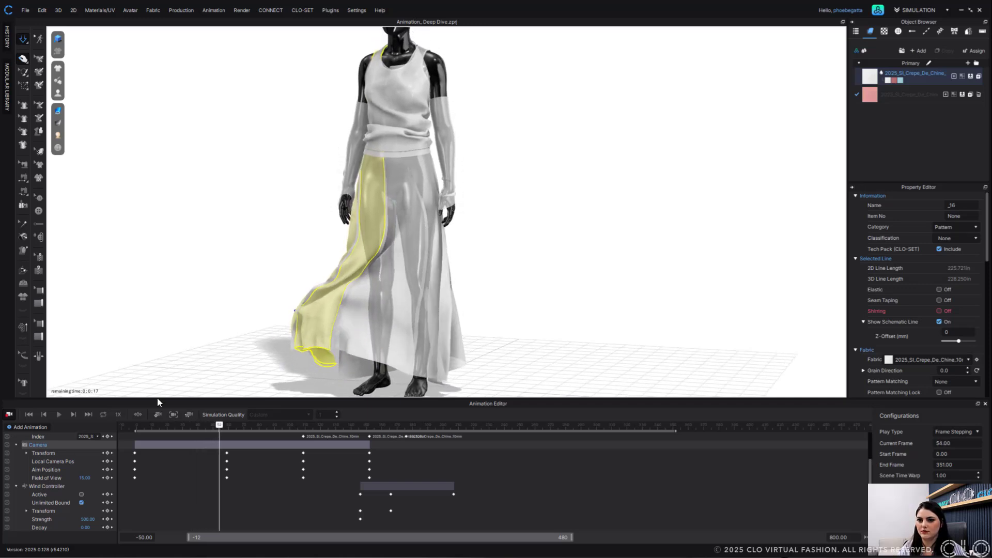
pyautogui.click(44, 414)
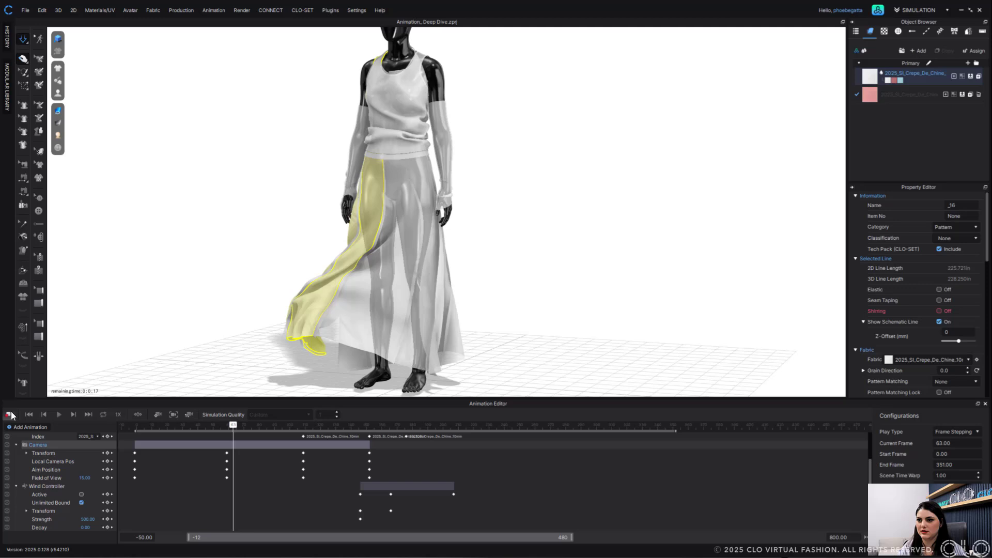
pyautogui.click(217, 362)
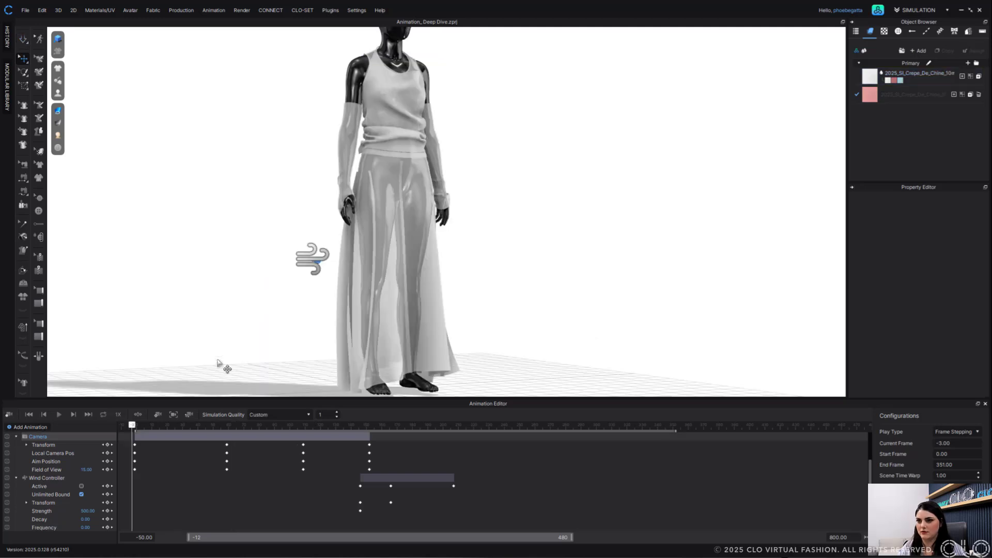
# Re-record the simulation from the start, pulling the skirt hem outward in the opening frames, and stop at about frame 115
pyautogui.click(9, 414)
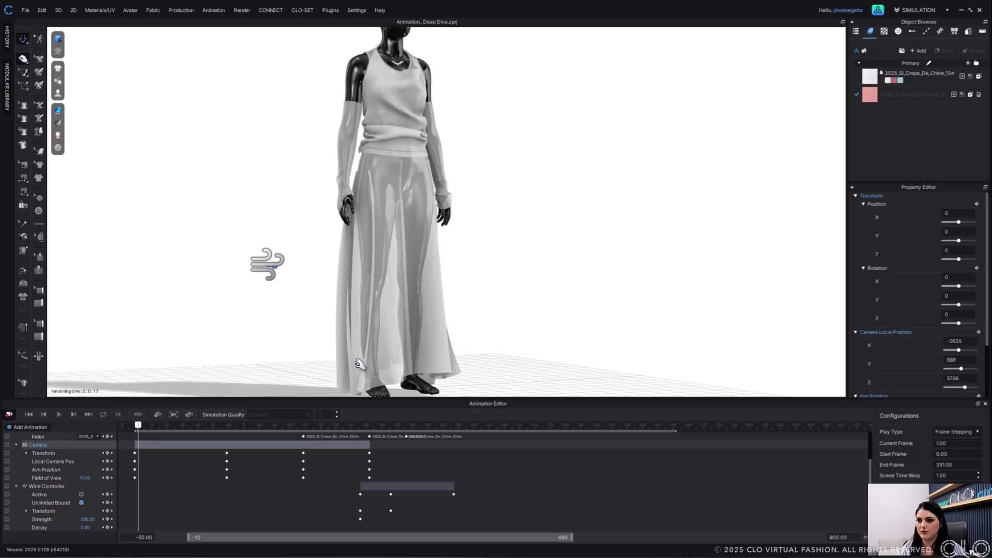
pyautogui.moveTo(351, 366); pyautogui.dragTo(277, 329)
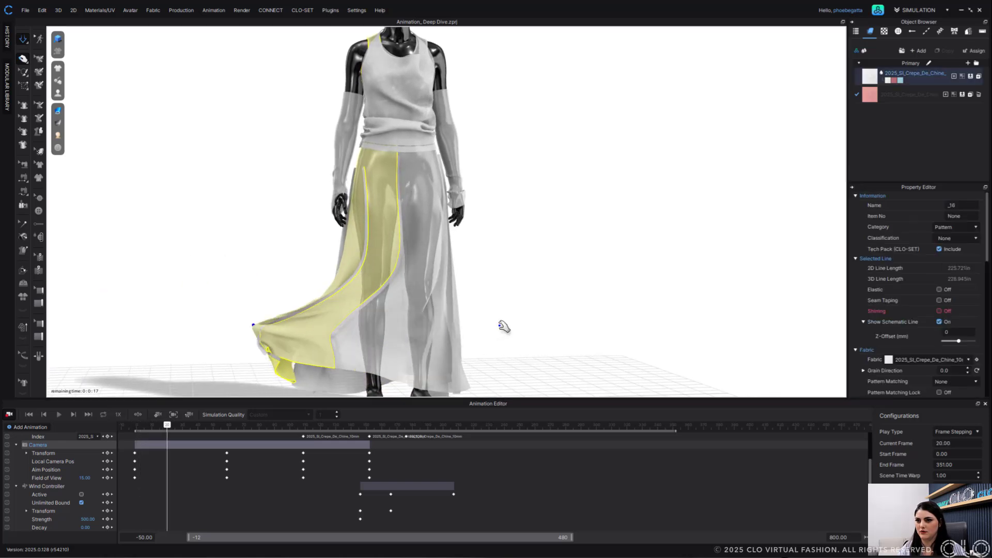
pyautogui.click(551, 322)
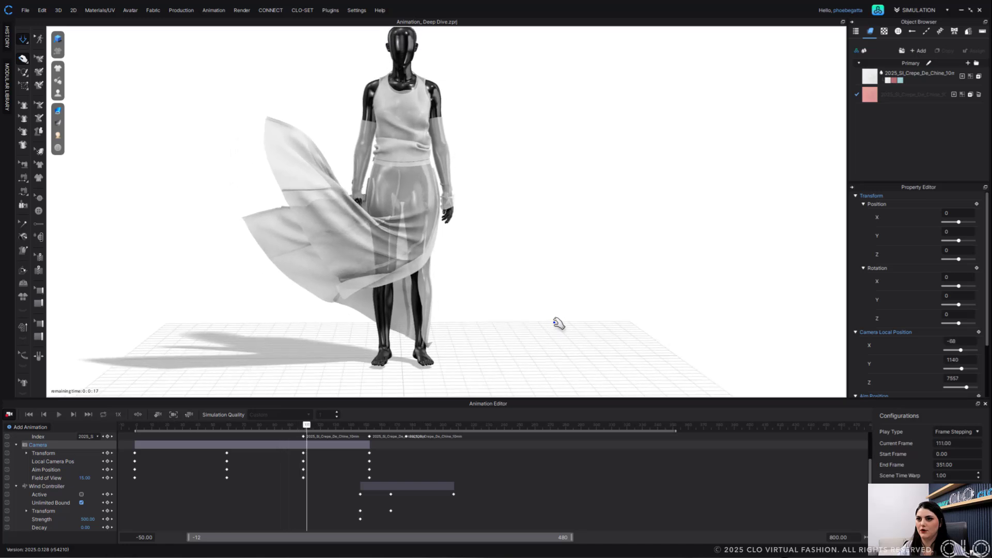
pyautogui.click(9, 415)
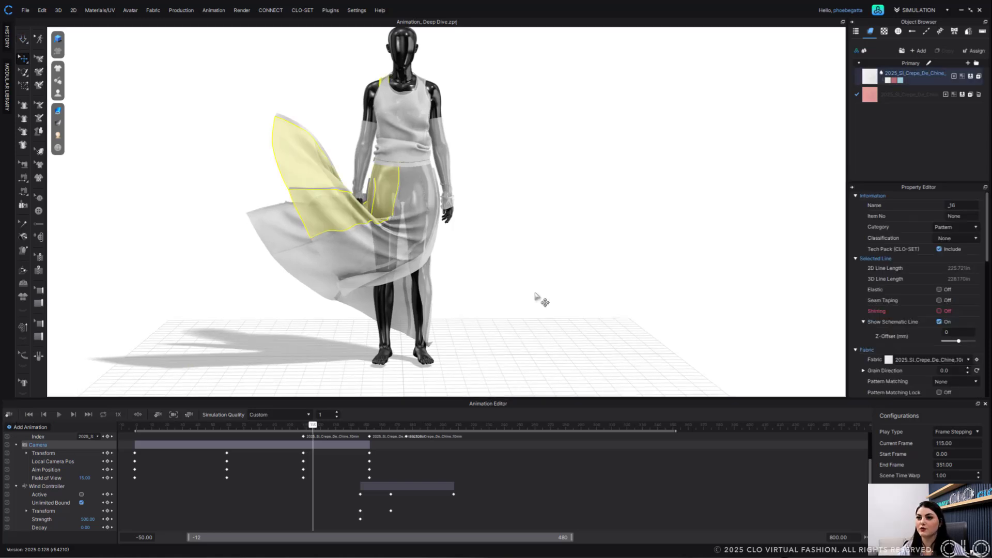
# Record the simulation again from the start, pulling the skirt hem across to the avatar's opposite side, and stop at about frame 257
pyautogui.click(10, 415)
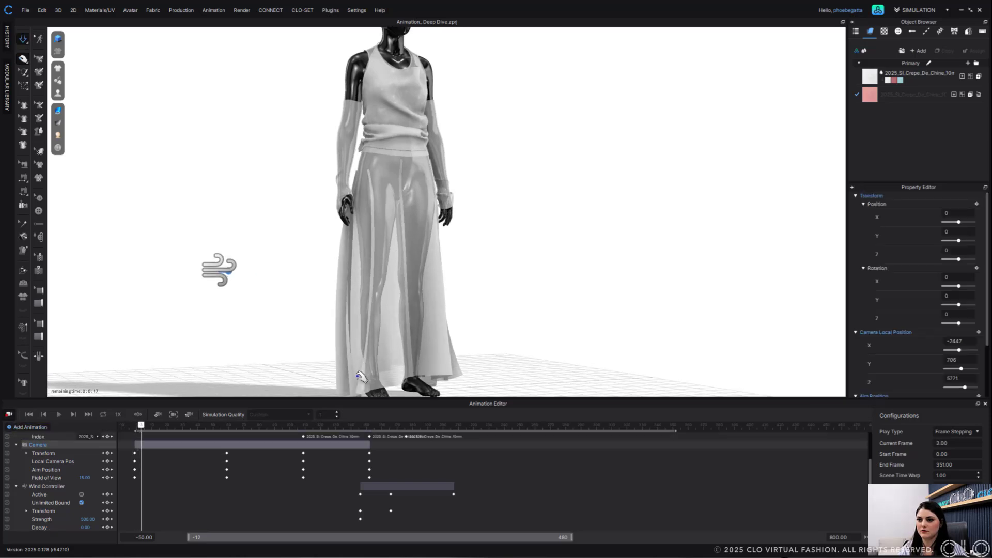
pyautogui.moveTo(359, 373); pyautogui.dragTo(561, 330)
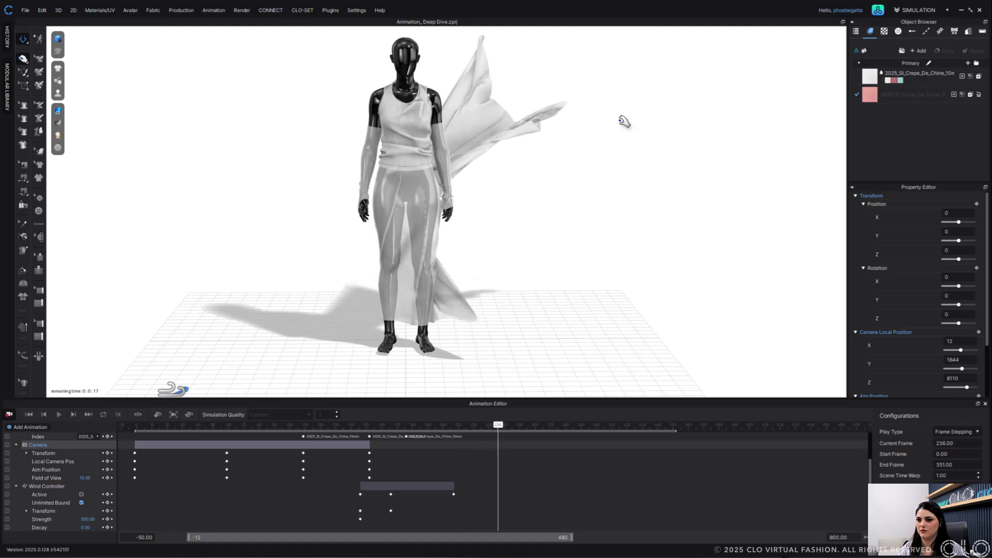
pyautogui.click(9, 415)
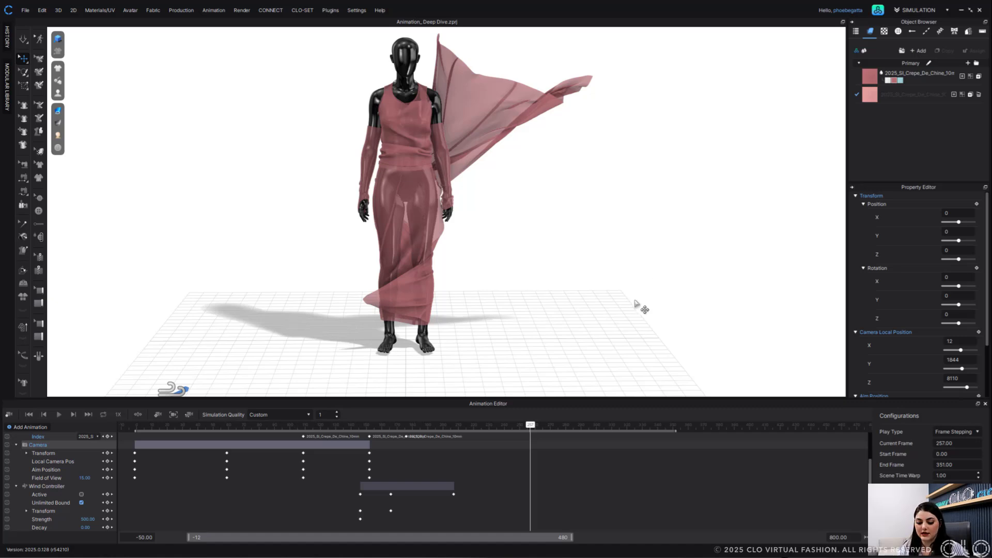
pyautogui.click(422, 319)
pyautogui.click(393, 334)
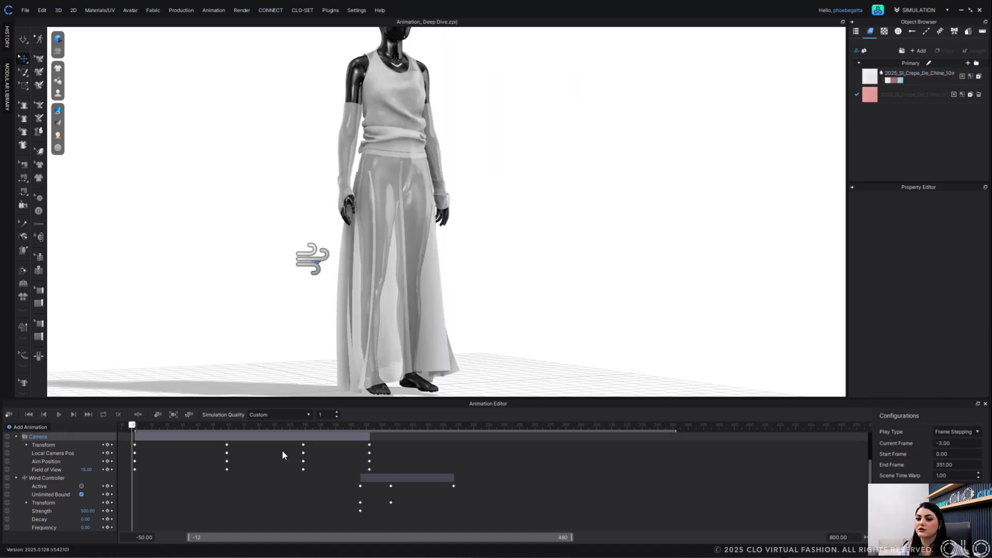
# Delete the Wind Controller animation layer and remove the wind controller from the 3D scene
pyautogui.rightClick(33, 481)
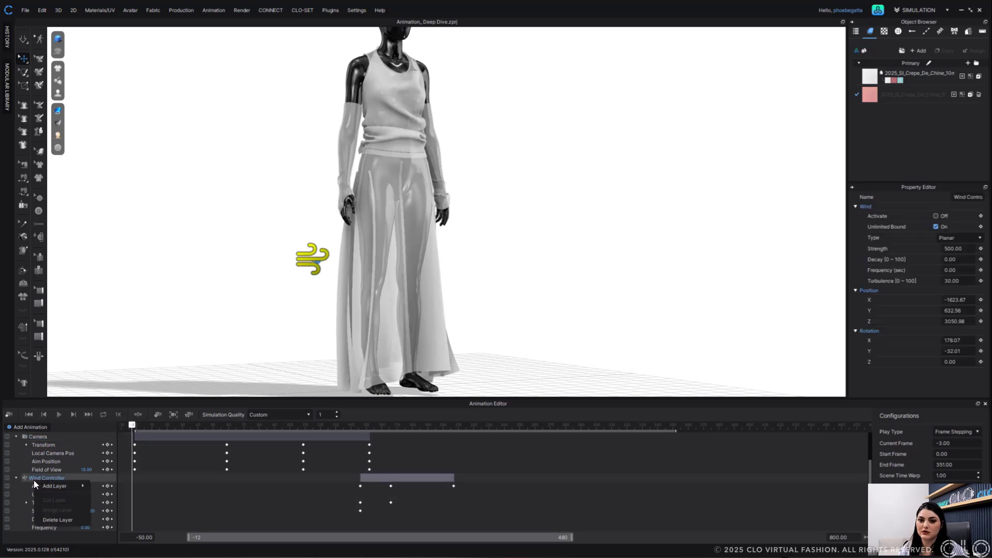
pyautogui.click(57, 520)
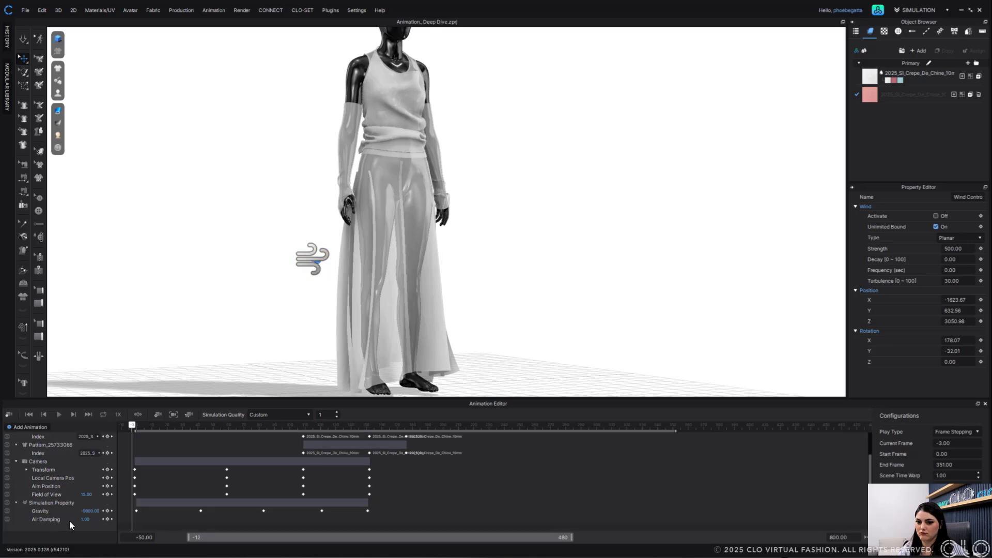
pyautogui.rightClick(306, 265)
pyautogui.click(345, 288)
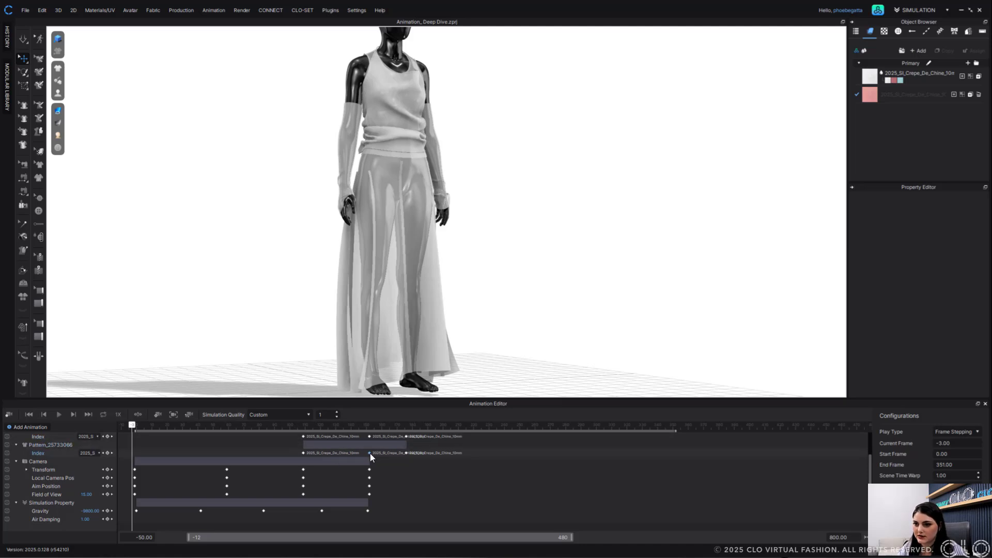
# Switch the fabric Index of both glove patterns to 2025_SI_Crepe_De_Chine_10mm Copy 1 at frame -3
pyautogui.click(370, 437)
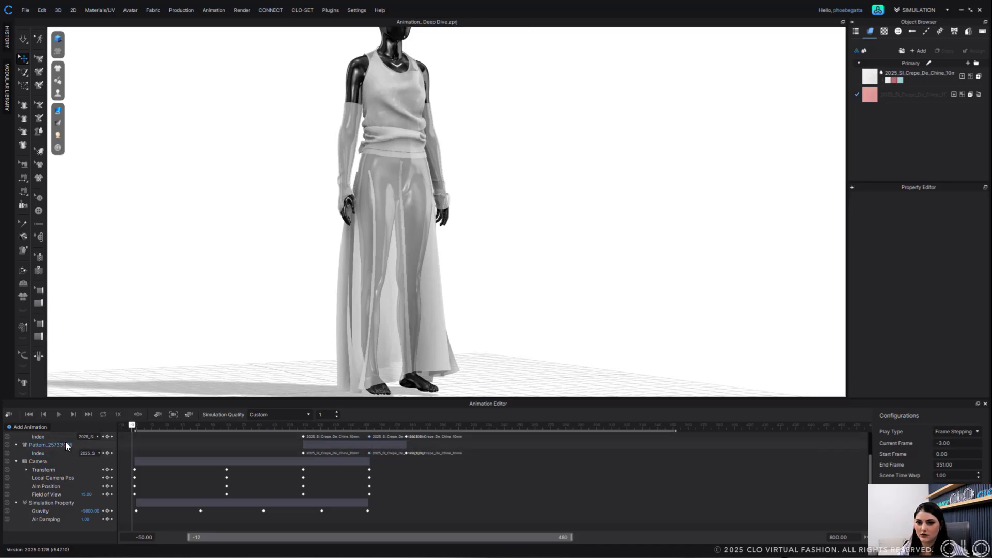
pyautogui.scroll(1, 66, 446)
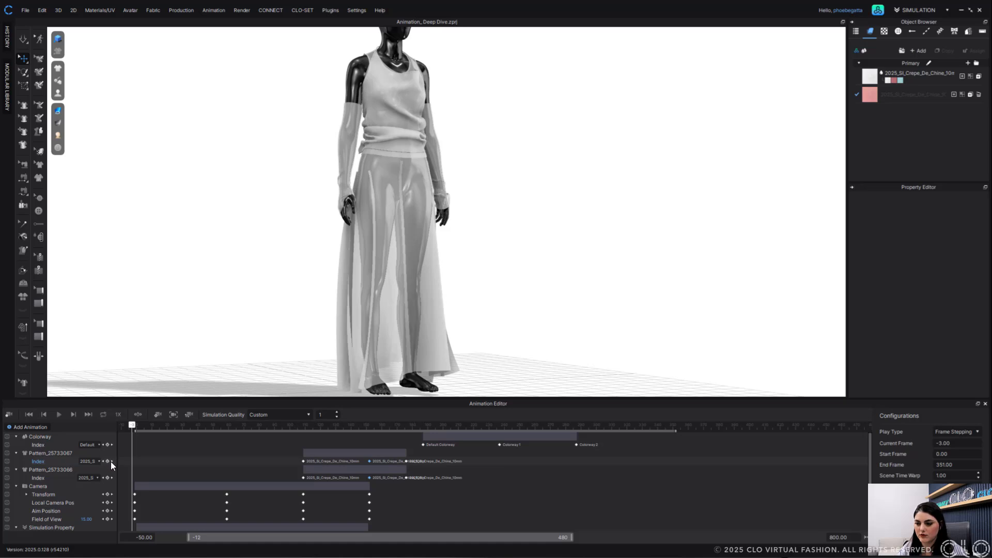
pyautogui.click(97, 461)
pyautogui.click(100, 472)
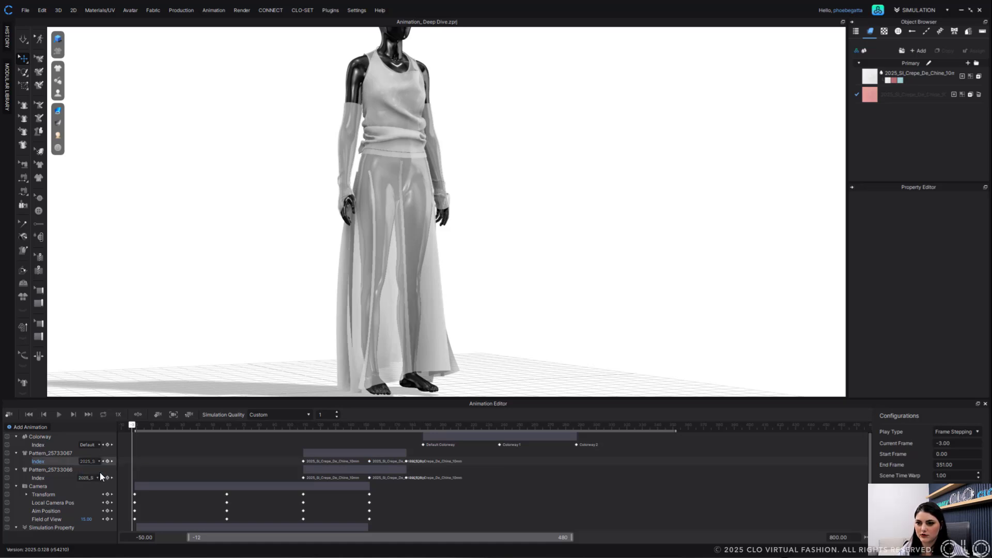
pyautogui.click(95, 478)
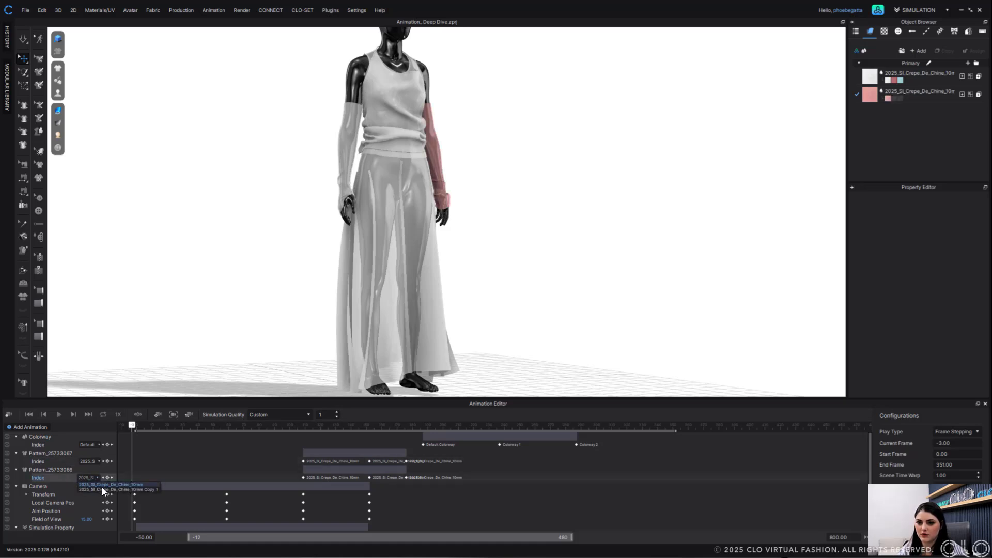
pyautogui.click(102, 489)
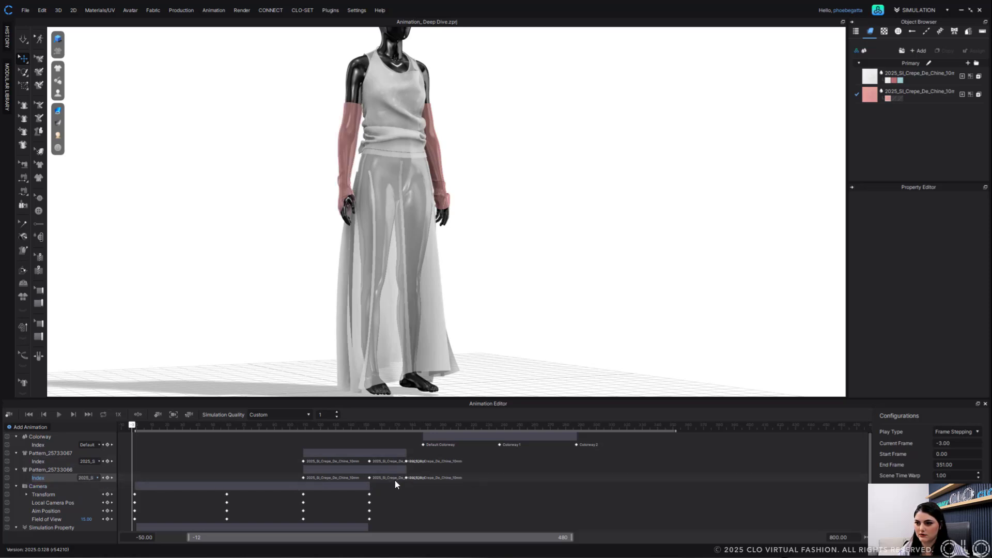
# Set the interpolation of the glove patterns' first Index key to Linear and check the interpolation type of their last keys
pyautogui.click(369, 461)
pyautogui.click(369, 477)
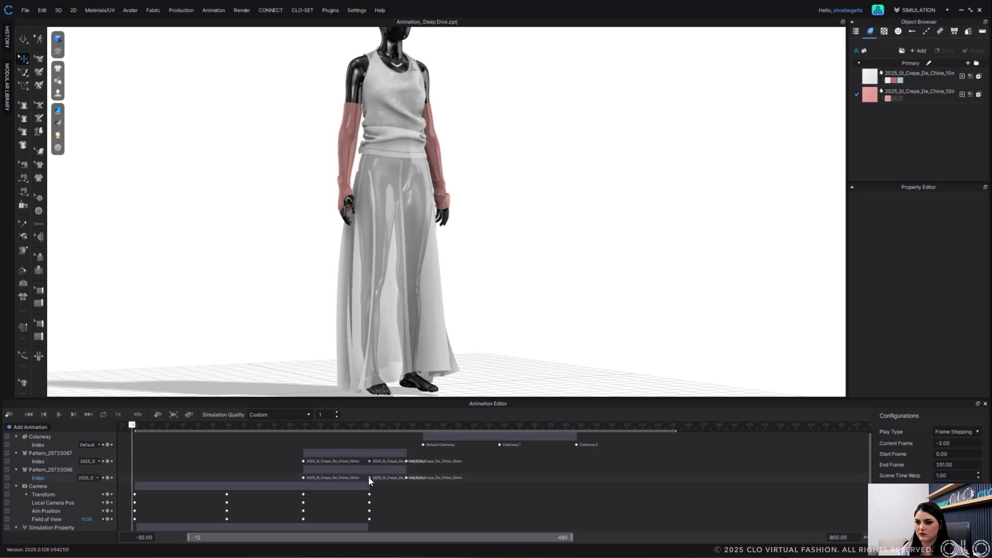
pyautogui.rightClick(305, 464)
pyautogui.click(331, 426)
pyautogui.rightClick(407, 478)
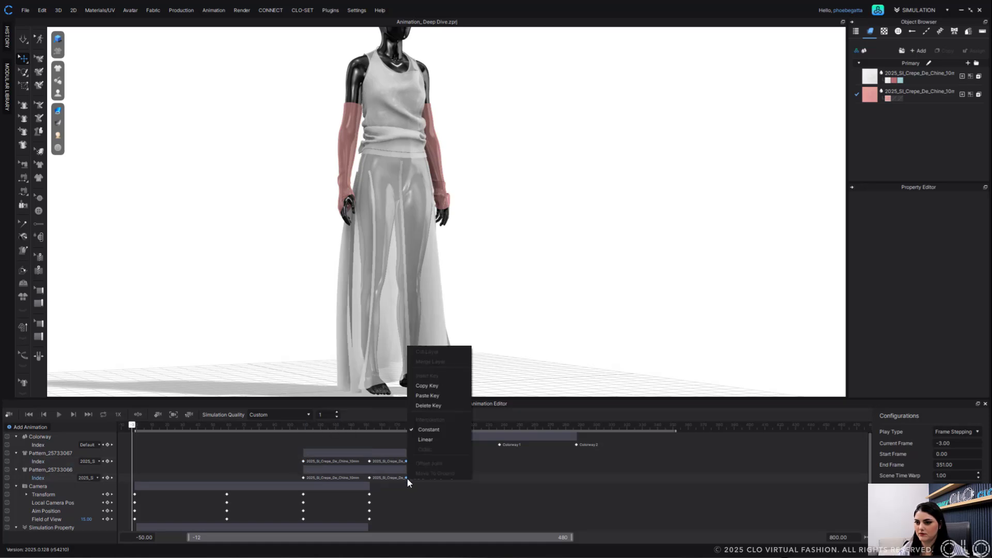
pyautogui.click(313, 372)
# Record a test simulation from frame -4, pulling the skirt hem outward, and stop it
pyautogui.scroll(-5, 522, 368)
pyautogui.rightClick(528, 364)
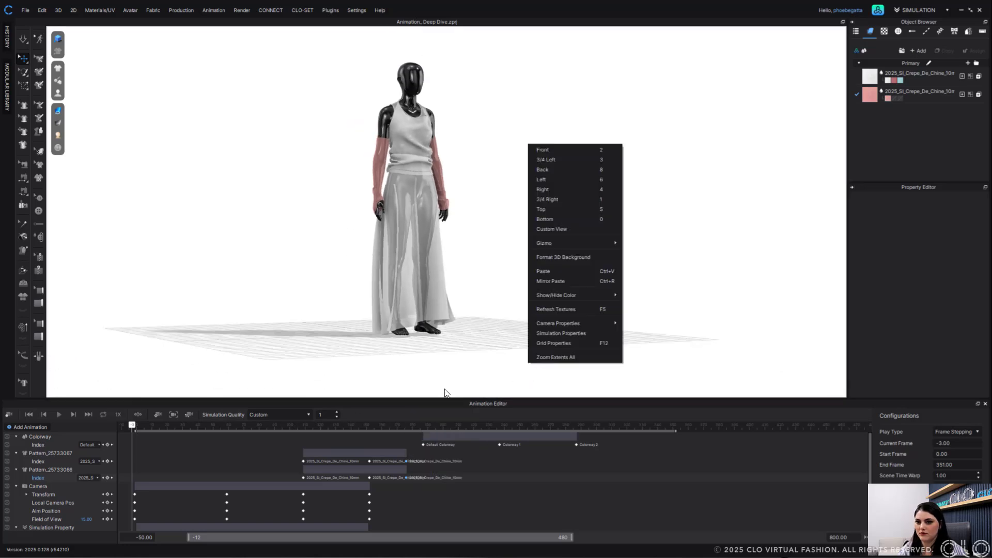
pyautogui.click(134, 425)
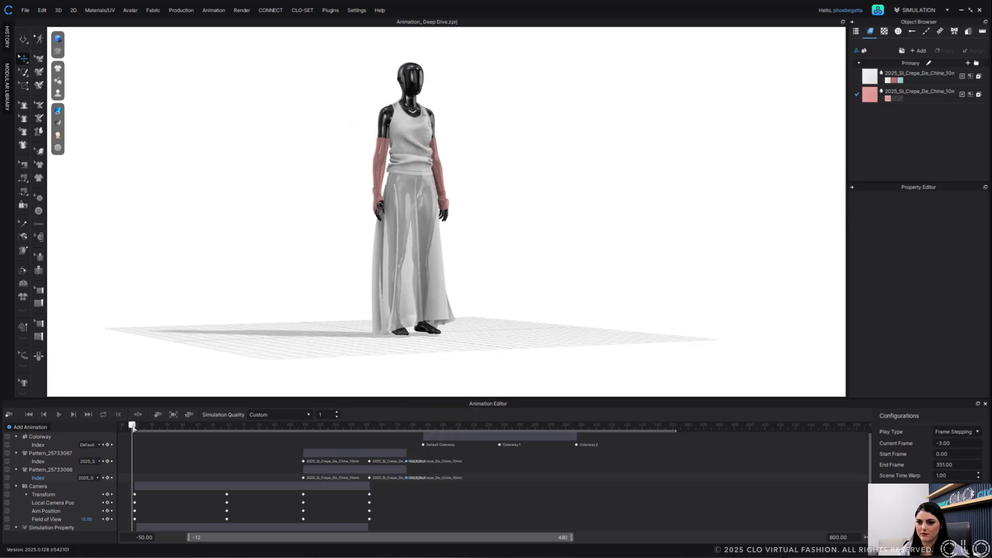
pyautogui.click(130, 426)
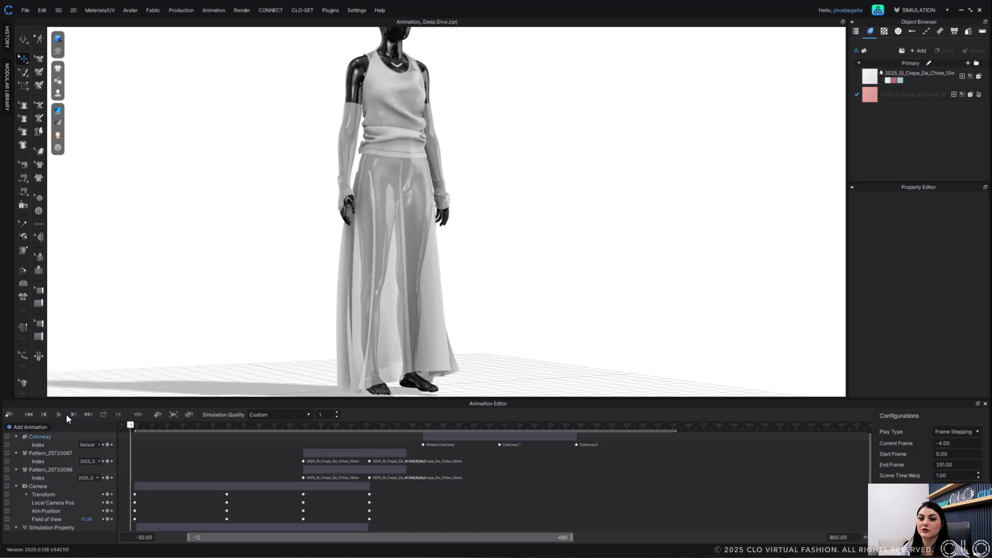
pyautogui.click(9, 415)
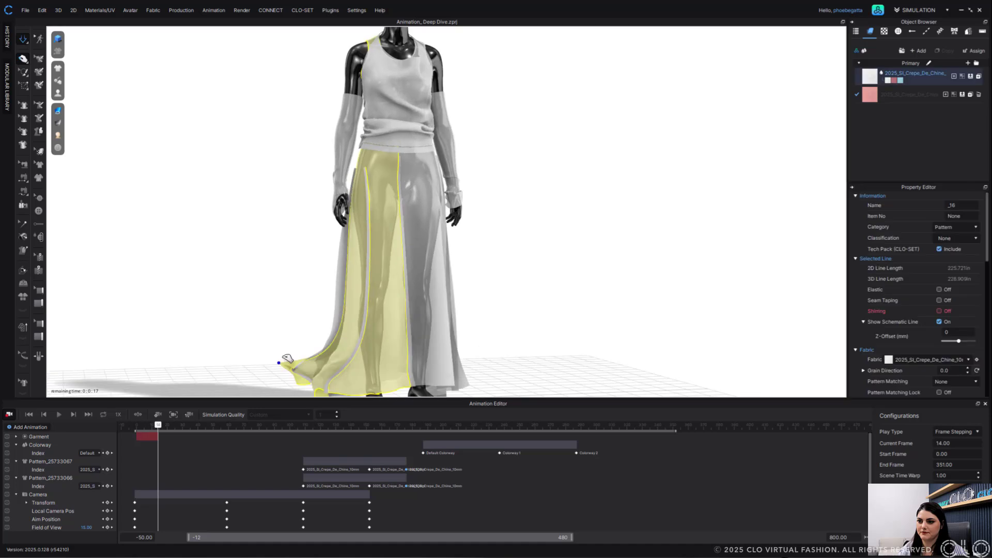
pyautogui.click(9, 415)
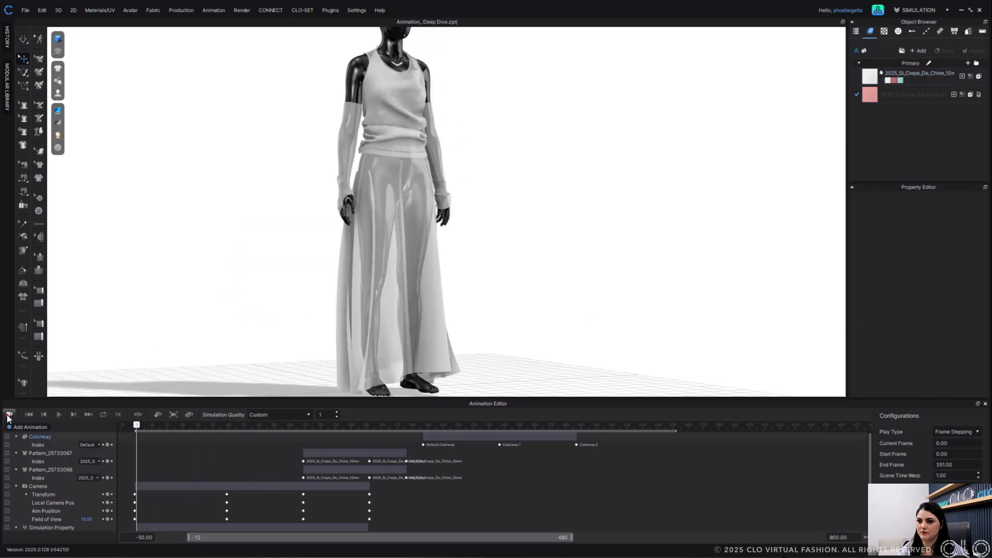
# Record the simulation again from frame -3, pulling the skirt hem outward, and stop at about frame 63
pyautogui.click(133, 425)
pyautogui.click(9, 415)
pyautogui.moveTo(342, 383); pyautogui.dragTo(261, 358)
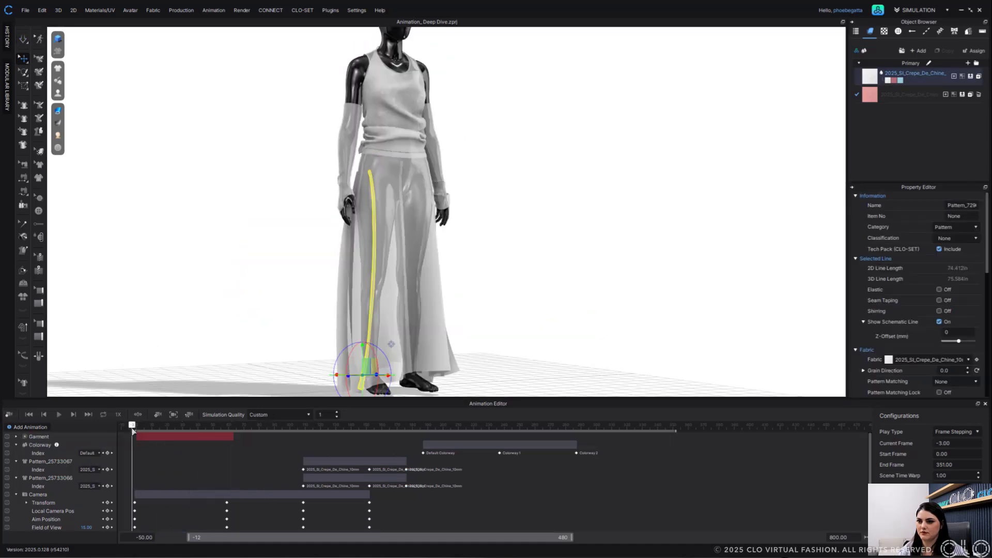
pyautogui.click(9, 415)
# Repeat the test recording from the start with a longer outward and upward pull on the skirt hem, and stop it
pyautogui.click(132, 425)
pyautogui.click(9, 415)
pyautogui.moveTo(347, 385); pyautogui.dragTo(234, 343)
pyautogui.click(10, 415)
# Delete the previous Garment recording and record the full simulation through frame 351, pulling the skirt hem far outward at the start
pyautogui.rightClick(62, 436)
pyautogui.click(106, 474)
pyautogui.click(9, 415)
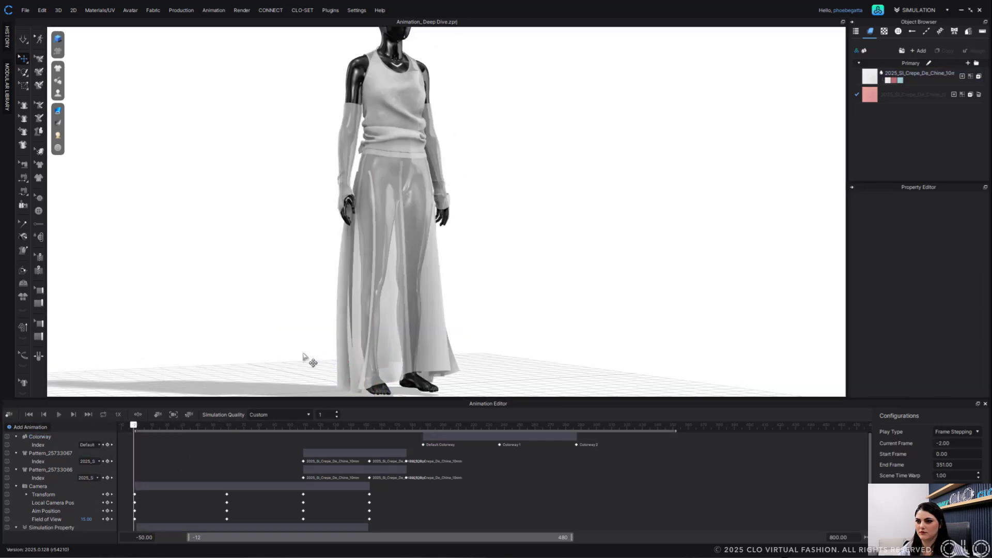
pyautogui.moveTo(346, 383); pyautogui.dragTo(155, 365)
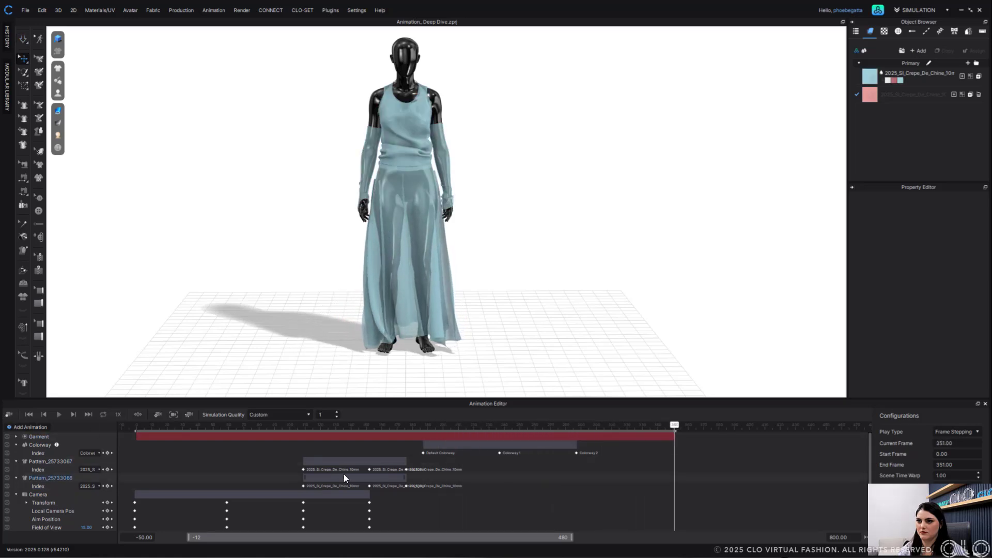
# Delete the middle fabric Index key from both glove pattern layers
pyautogui.click(370, 470)
pyautogui.click(63, 462)
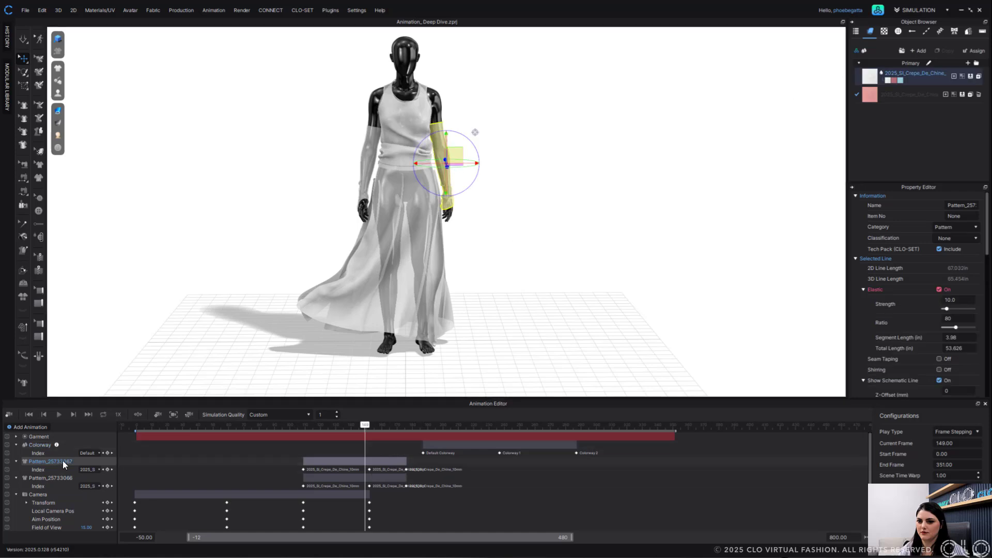
pyautogui.rightClick(370, 469)
pyautogui.click(393, 442)
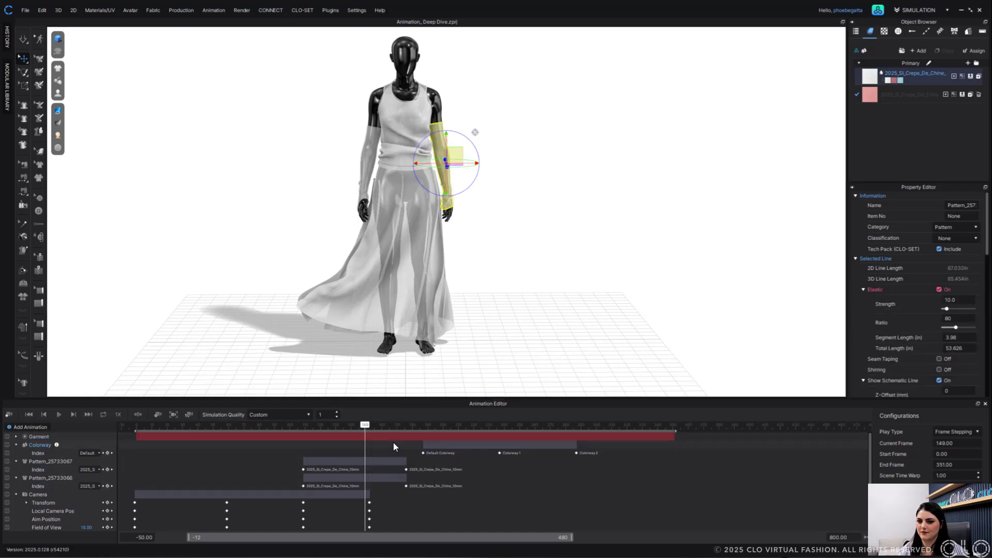
# Add fabric Index keys for the pink fabric to both glove patterns at frame 150 and check the first key's interpolation type
pyautogui.click(107, 470)
pyautogui.click(107, 486)
pyautogui.rightClick(365, 470)
pyautogui.rightClick(304, 487)
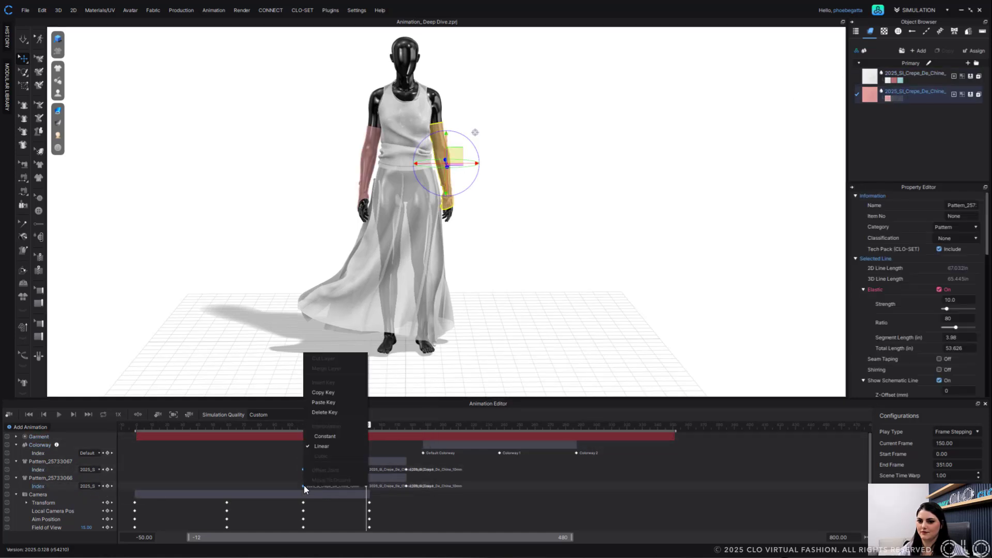
pyautogui.click(301, 428)
# Turn simulation on, move the playhead to frame 289 and add an avatar animation layer for FV2.1_Mannequin
pyautogui.moveTo(302, 426); pyautogui.dragTo(640, 429)
pyautogui.click(551, 296)
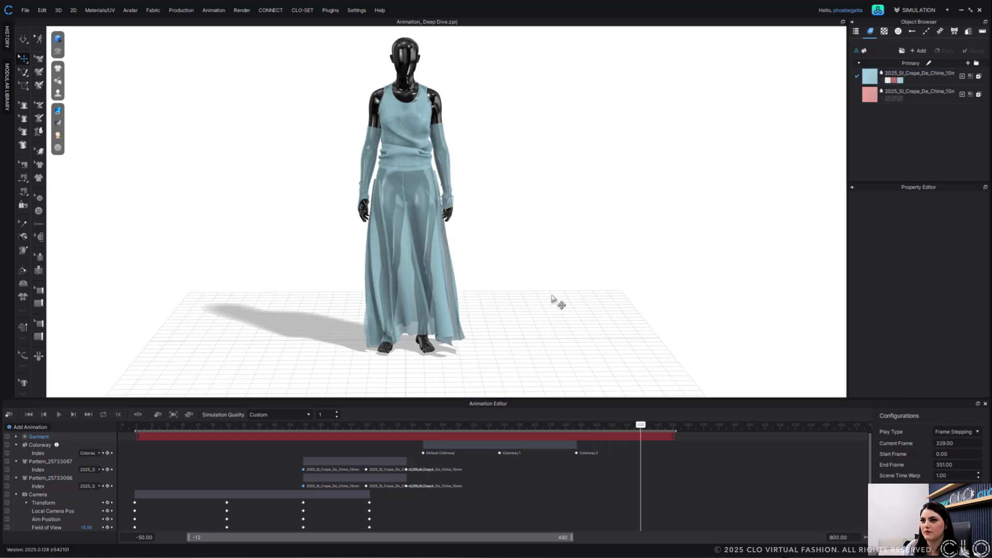
pyautogui.press('space')
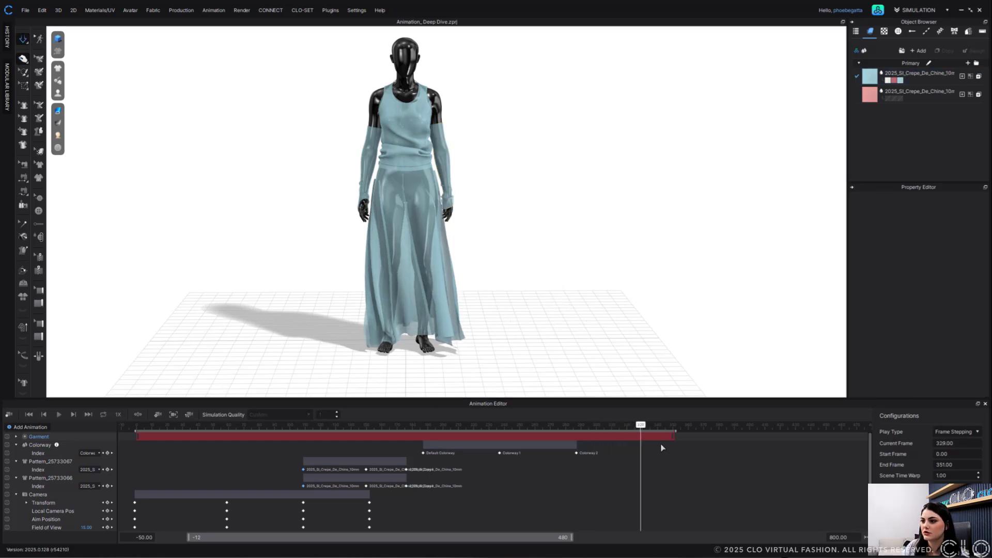
pyautogui.moveTo(640, 425); pyautogui.dragTo(582, 430)
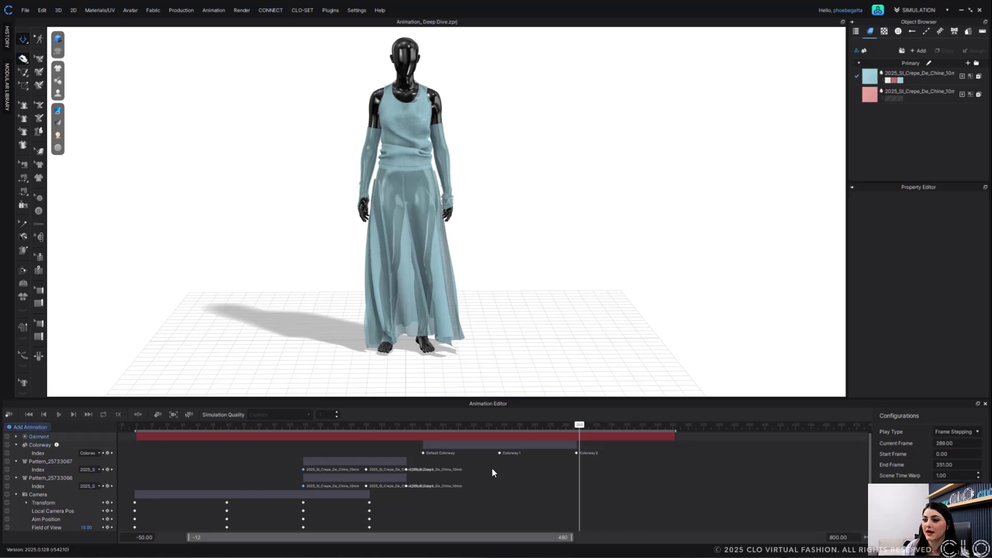
pyautogui.click(34, 427)
pyautogui.moveTo(29, 471)
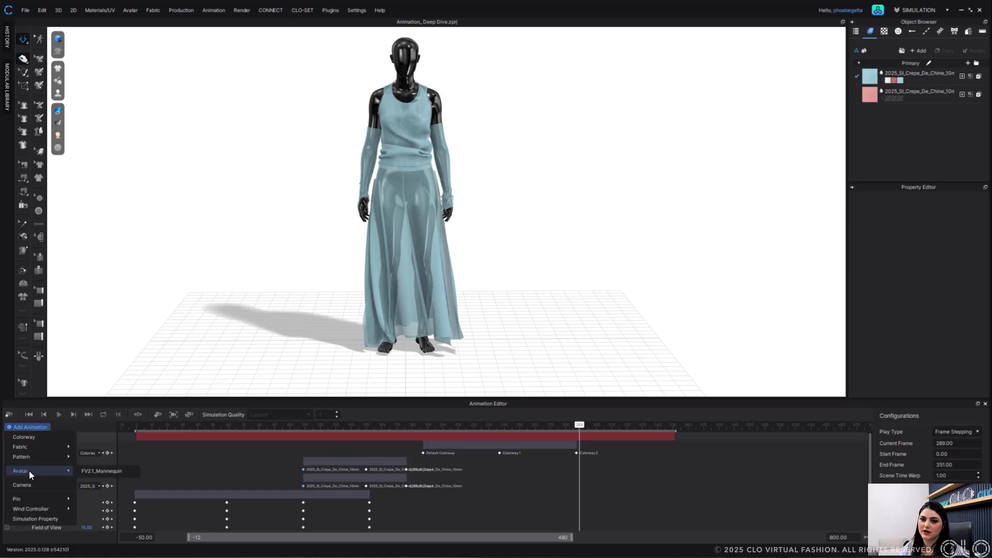
pyautogui.click(106, 471)
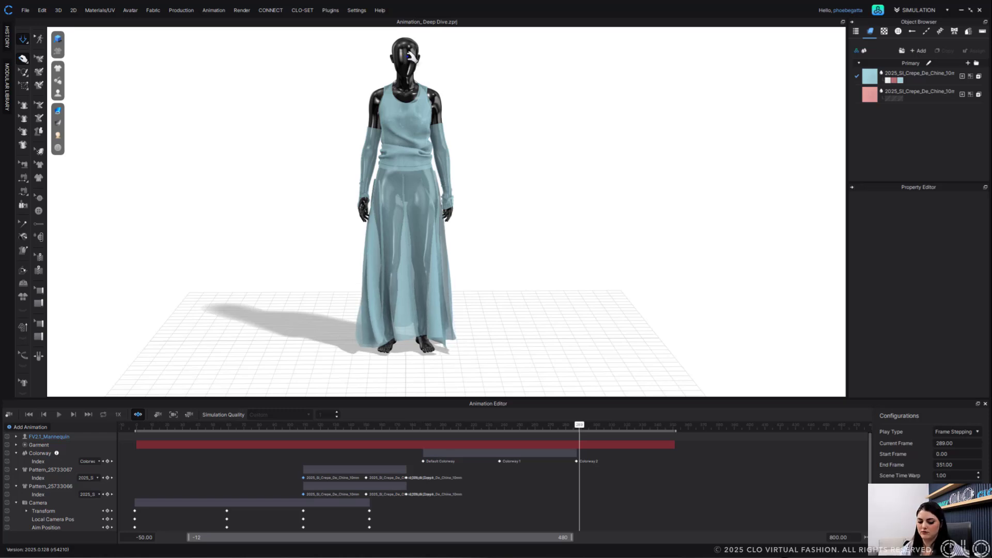
# Show the avatar's joints and rotate the head joint slightly to key its pose at frame 289
pyautogui.hotkey('shift', 'x')
pyautogui.click(406, 64)
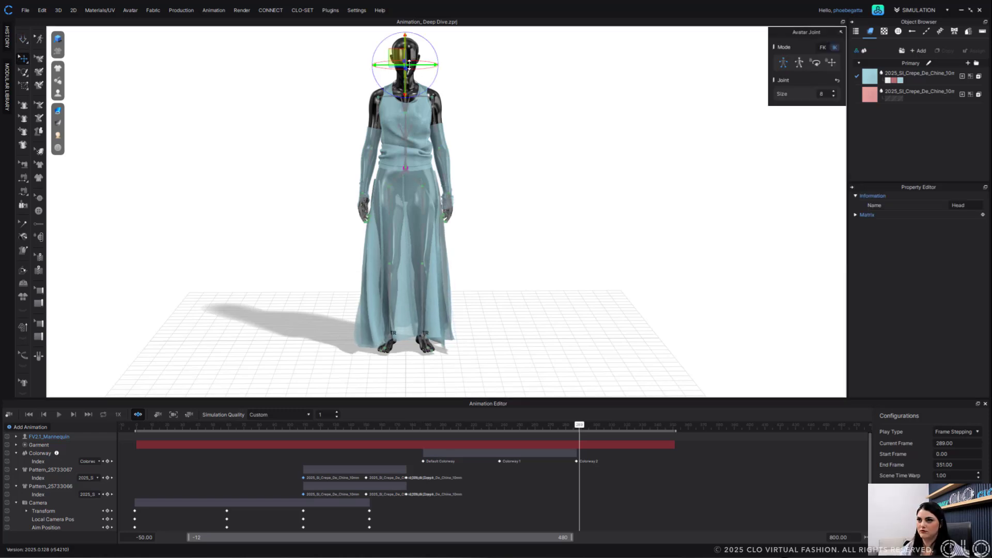
pyautogui.moveTo(424, 76); pyautogui.dragTo(426, 83, button='right')
pyautogui.moveTo(427, 76); pyautogui.dragTo(439, 67)
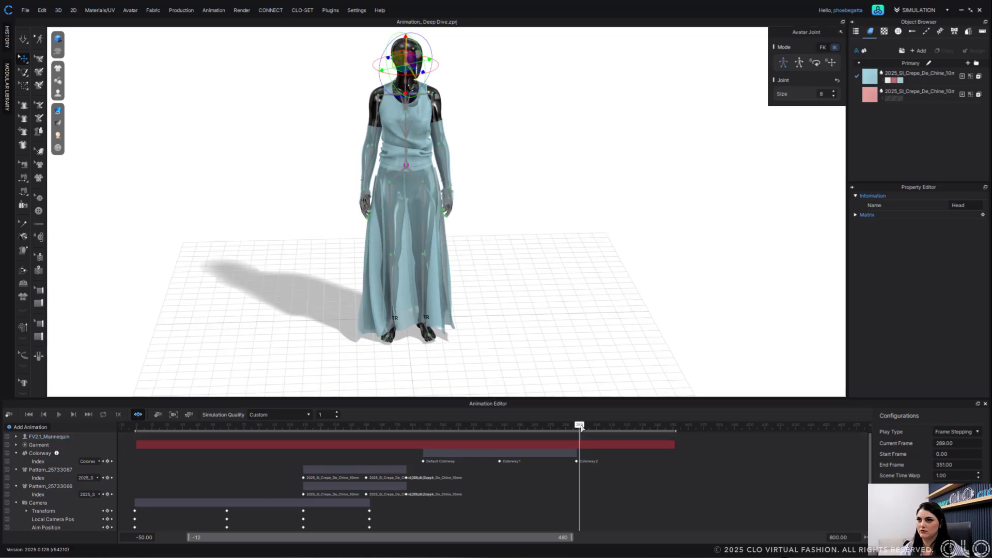
pyautogui.click(16, 437)
# Rotate the avatar's head joint to key new poses at about frame 305 and at frames 322 and 335
pyautogui.moveTo(579, 425); pyautogui.dragTo(604, 425)
pyautogui.moveTo(419, 69); pyautogui.dragTo(366, 67)
pyautogui.moveTo(603, 424); pyautogui.dragTo(629, 425)
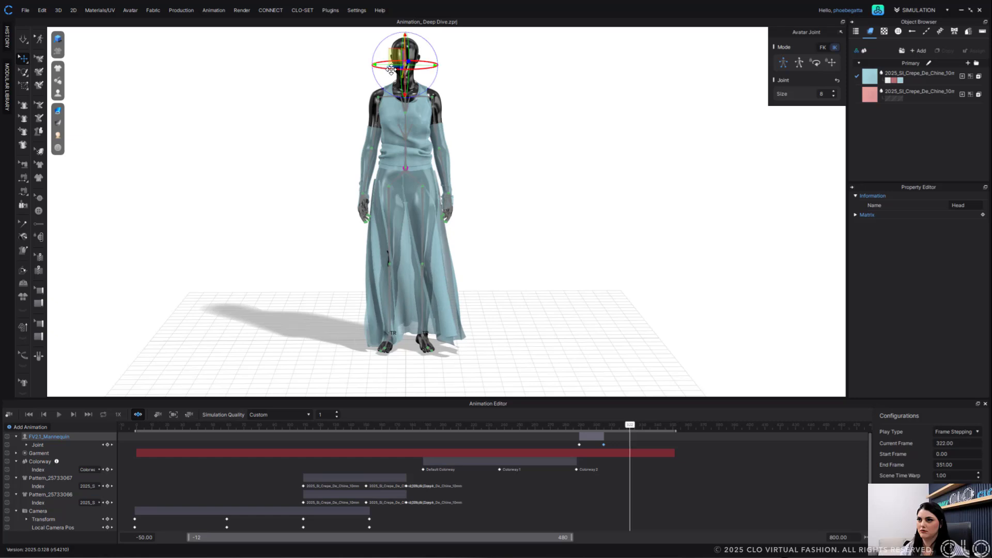
pyautogui.moveTo(409, 69); pyautogui.dragTo(380, 67)
pyautogui.moveTo(630, 424); pyautogui.dragTo(650, 424)
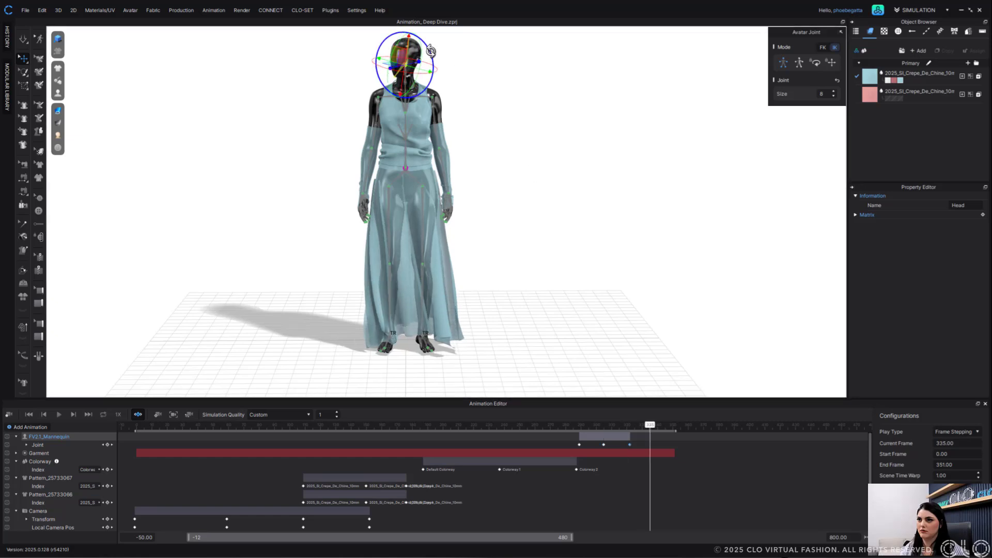
pyautogui.moveTo(431, 53); pyautogui.dragTo(419, 54)
# Rotate the avatar's head joint to key further poses at about frame 339 and at frames 342, 347 and 350
pyautogui.moveTo(650, 425); pyautogui.dragTo(655, 425)
pyautogui.moveTo(397, 55); pyautogui.dragTo(390, 60)
pyautogui.moveTo(656, 424); pyautogui.dragTo(661, 424)
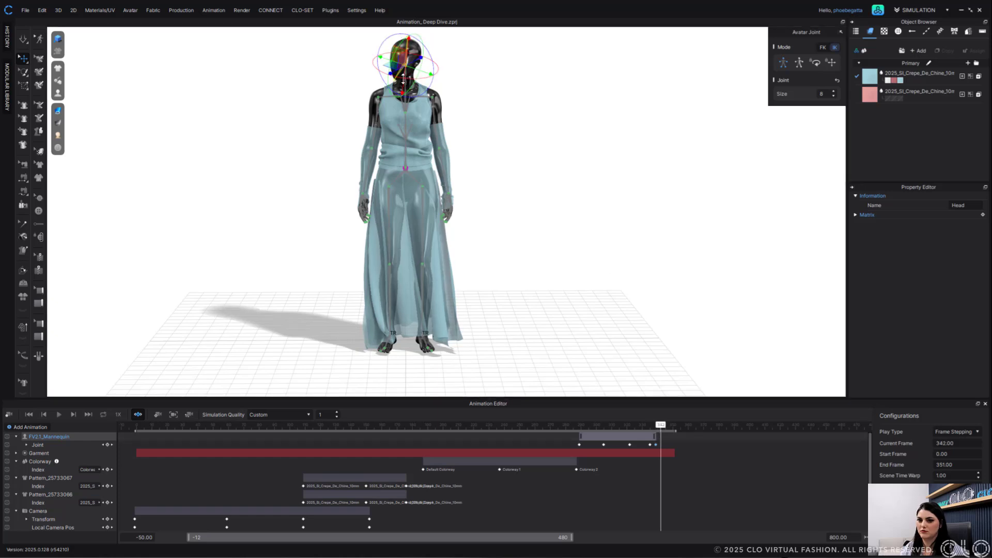
pyautogui.moveTo(403, 77); pyautogui.dragTo(401, 81)
pyautogui.moveTo(661, 425); pyautogui.dragTo(668, 425)
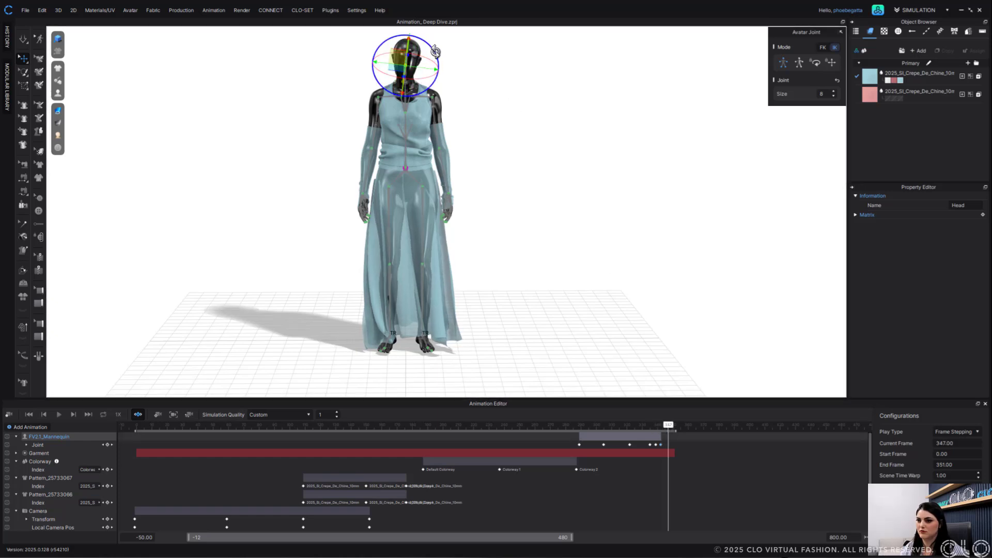
pyautogui.moveTo(436, 51); pyautogui.dragTo(429, 44)
pyautogui.moveTo(668, 424); pyautogui.dragTo(672, 424)
pyautogui.moveTo(420, 77); pyautogui.dragTo(460, 82)
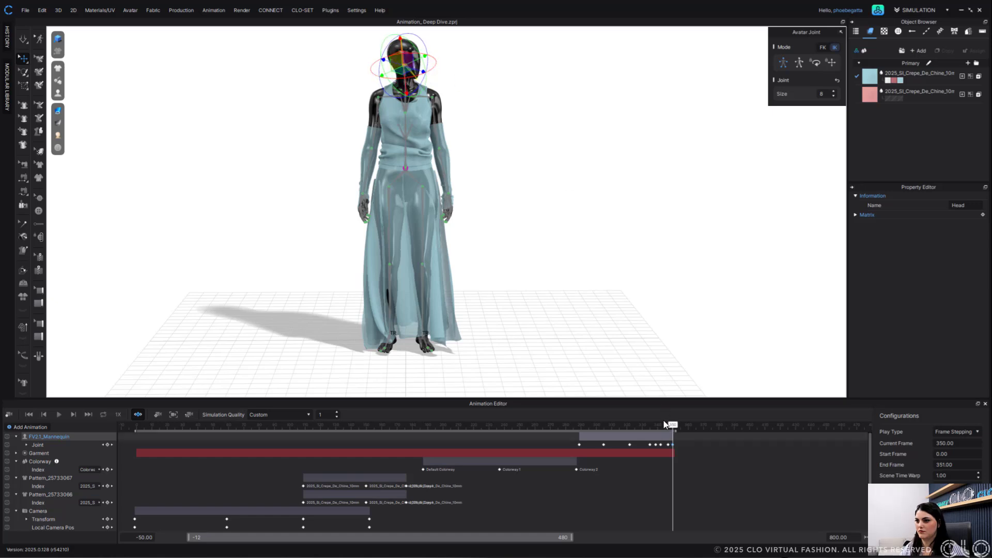
# Respace the mannequin's Joint keys more evenly along the timeline, with the last key at about frame 340
pyautogui.click(604, 445)
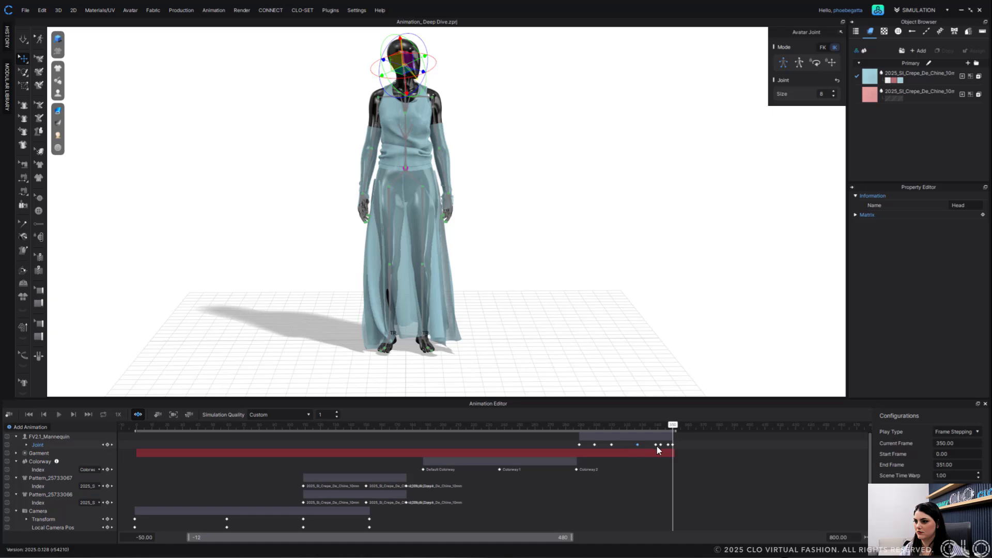
pyautogui.moveTo(649, 445); pyautogui.dragTo(657, 445)
pyautogui.moveTo(646, 445); pyautogui.dragTo(649, 445)
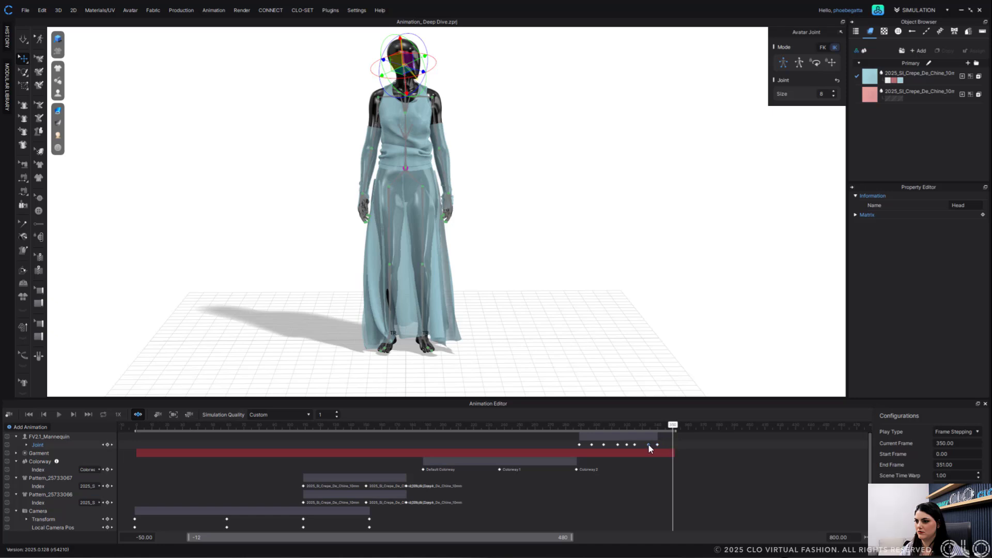
pyautogui.click(616, 360)
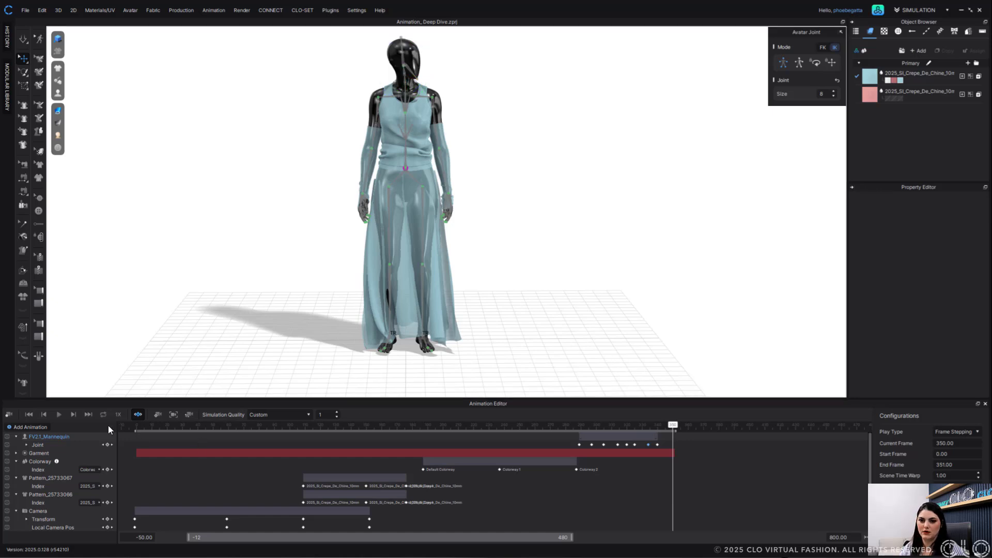
# Play the whole animation from frame -5 through frame 351 to review the head movement
pyautogui.moveTo(136, 426); pyautogui.dragTo(127, 428)
pyautogui.click(184, 359)
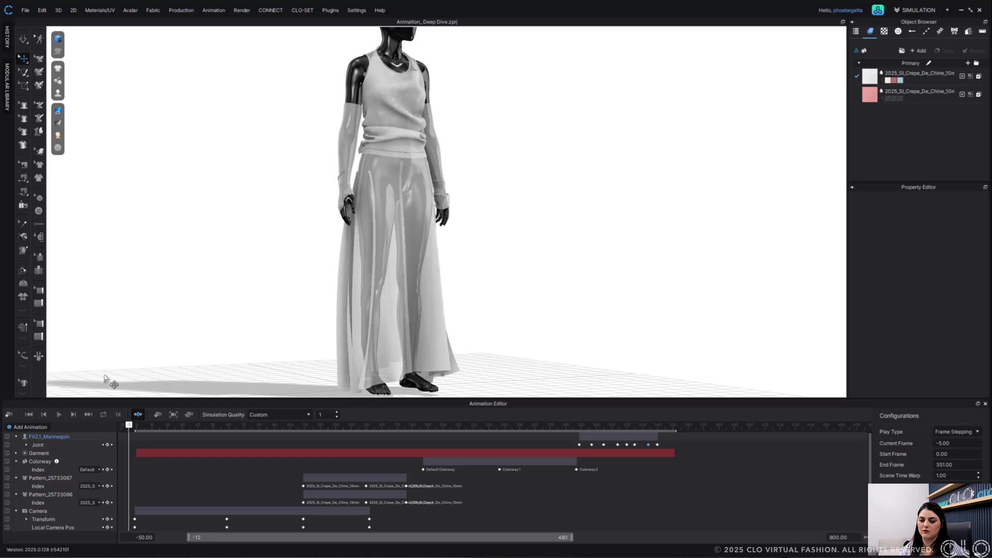
pyautogui.click(70, 414)
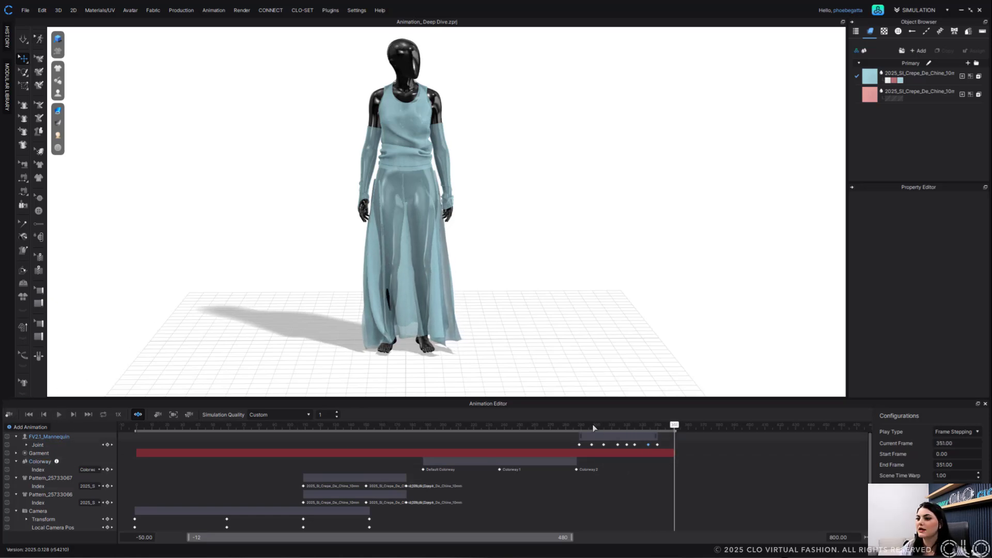
# Shift the FV2.1_Mannequin animation to start at about frame 331 and shorten the Garment recording to end at about frame 305
pyautogui.click(622, 436)
pyautogui.moveTo(649, 440); pyautogui.dragTo(687, 438)
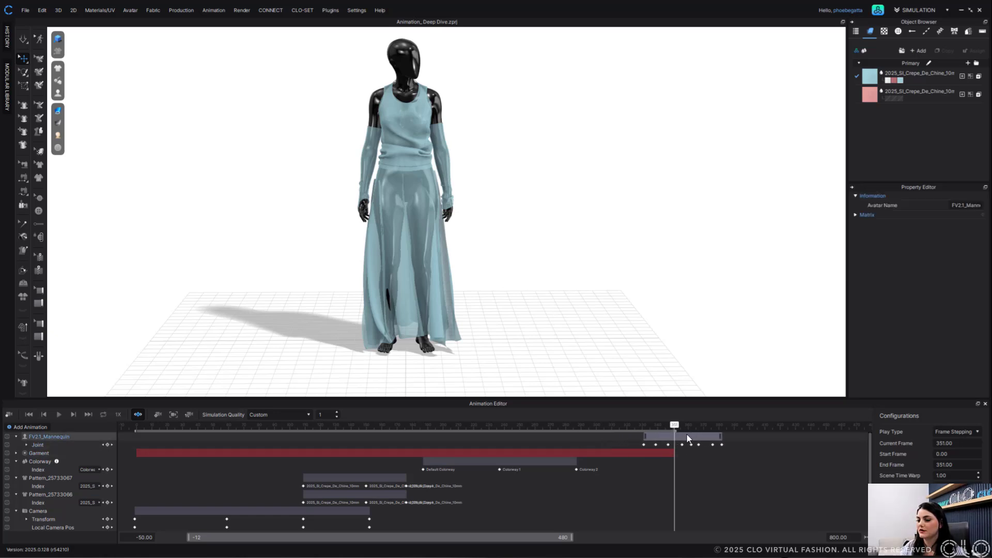
pyautogui.click(674, 453)
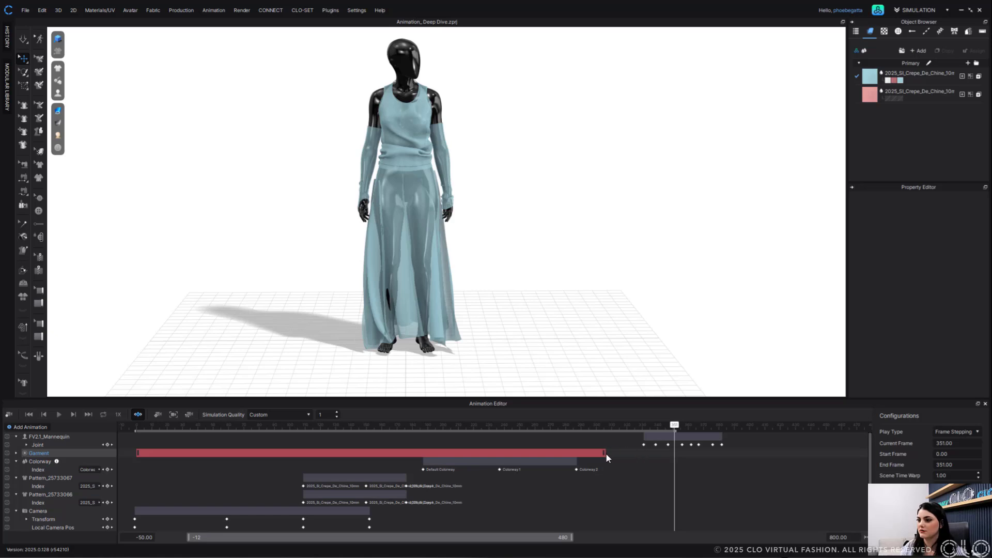
pyautogui.click(608, 428)
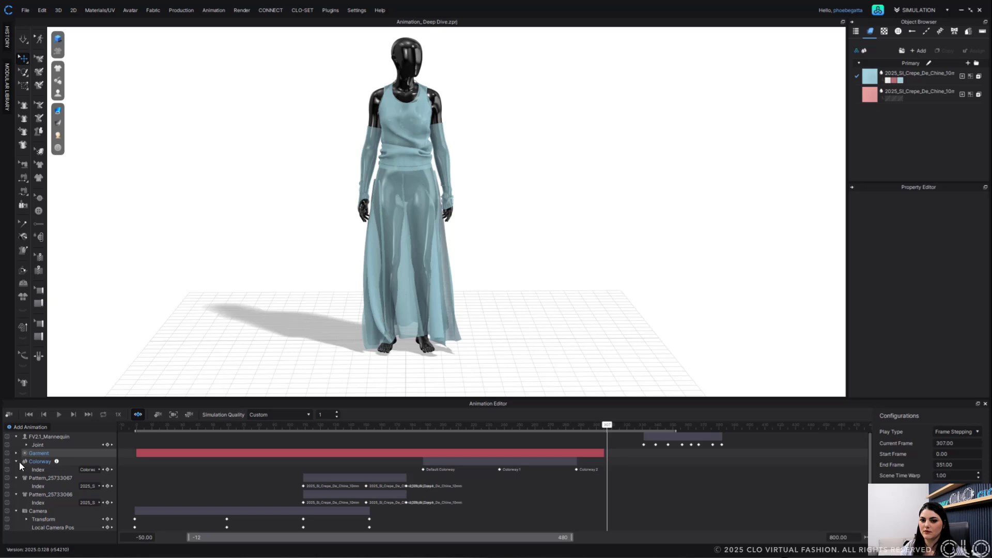
pyautogui.click(30, 428)
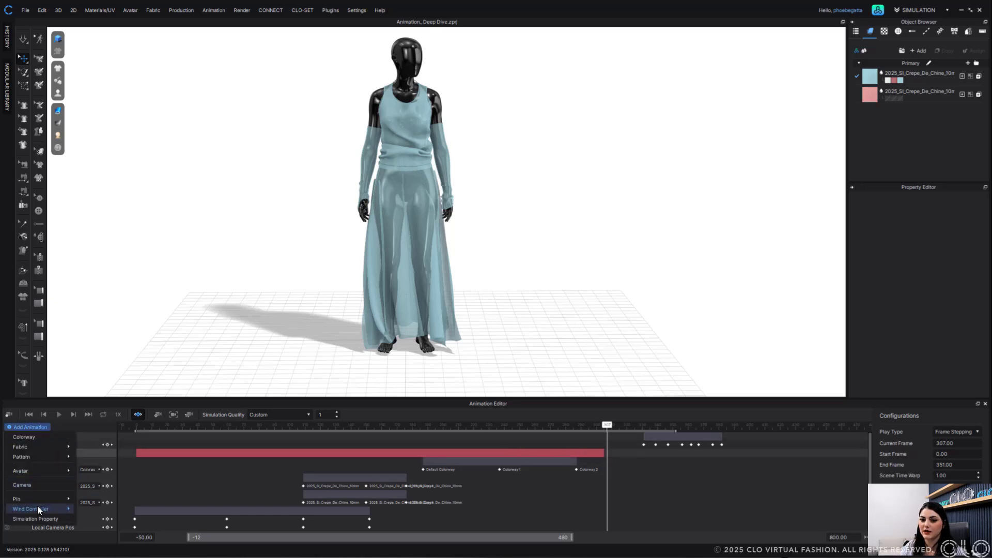
pyautogui.click(44, 438)
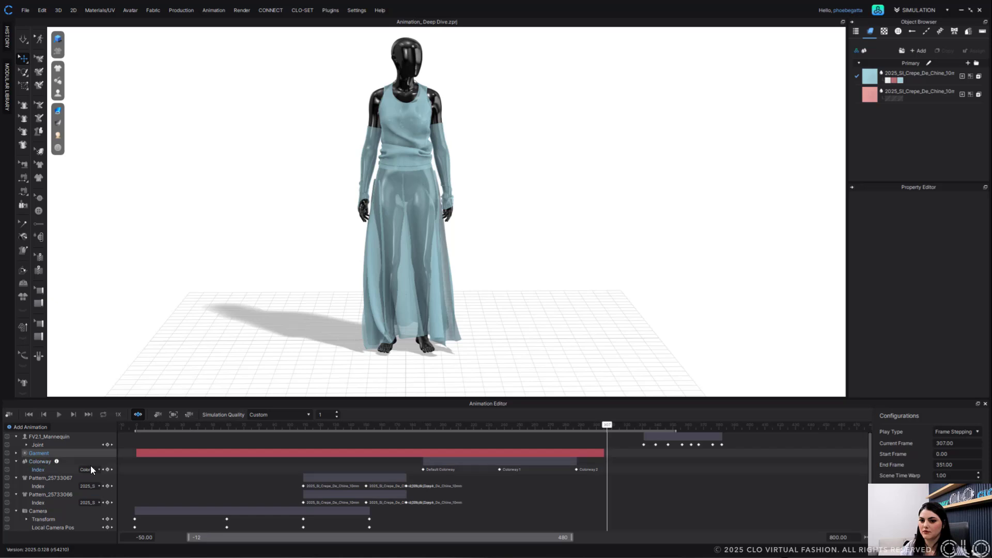
# Try to add another Colorway animation layer to the timeline
pyautogui.click(43, 427)
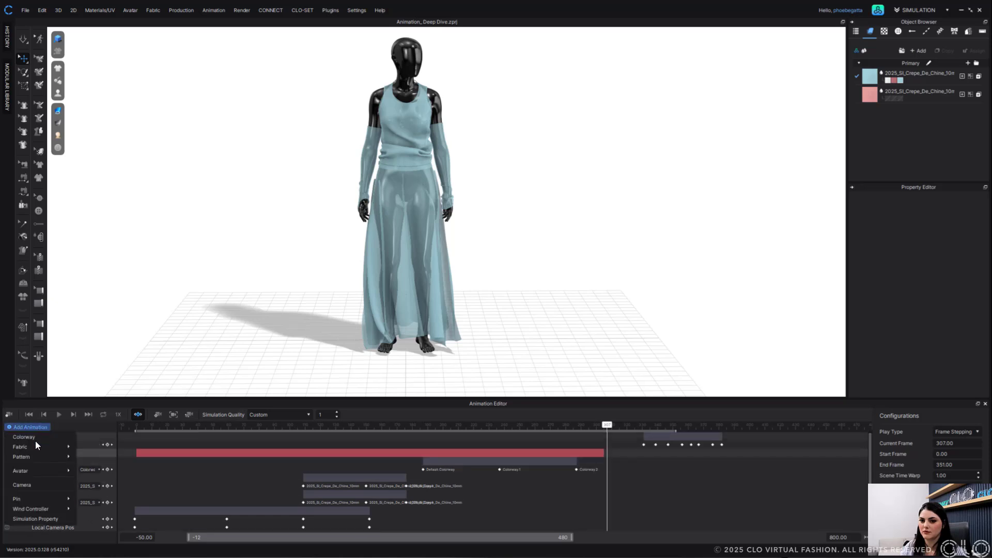
pyautogui.click(32, 437)
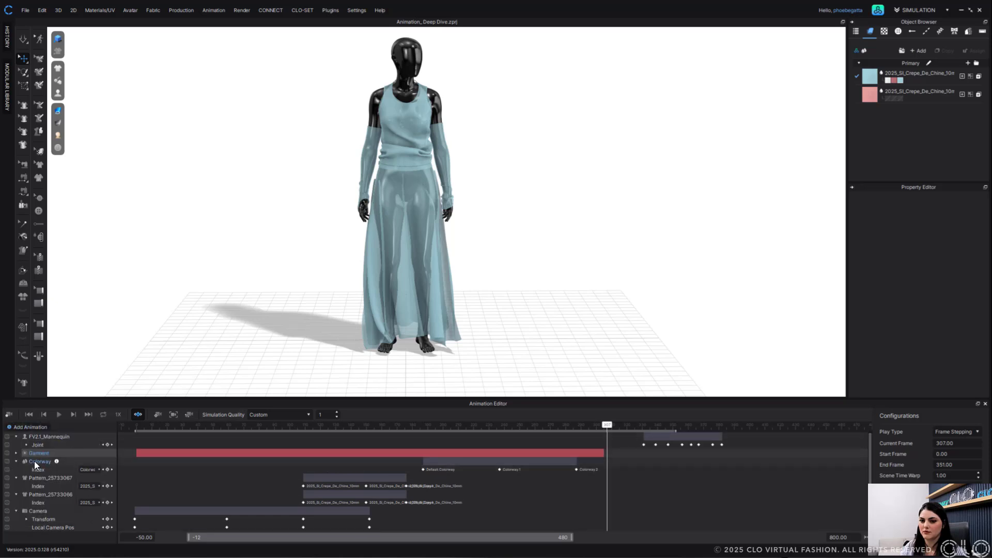
pyautogui.click(34, 461)
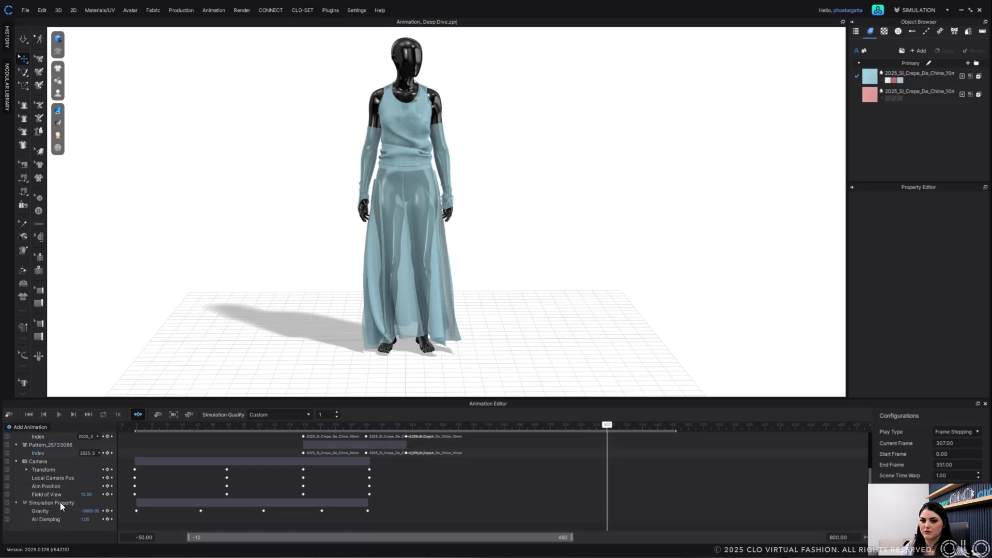
pyautogui.moveTo(56, 462)
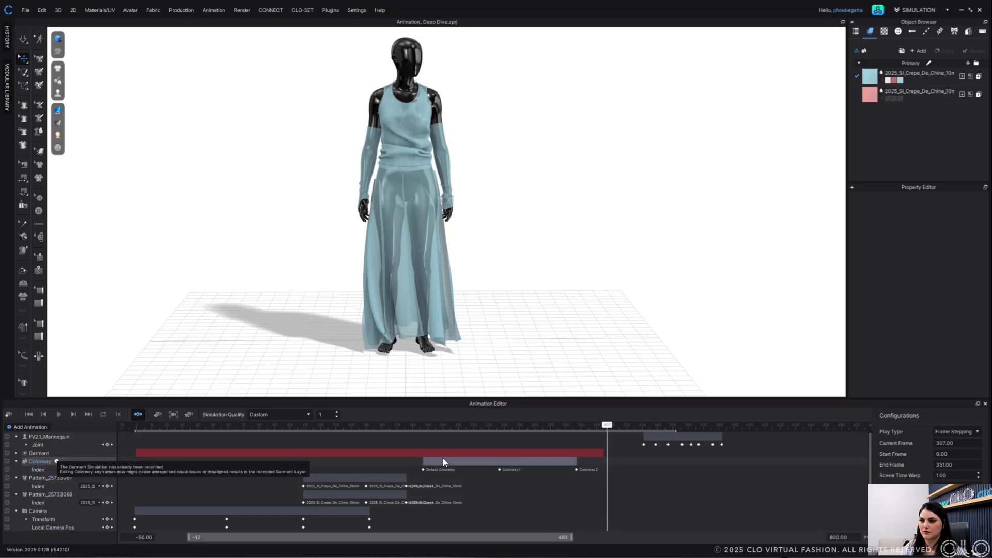
pyautogui.rightClick(39, 462)
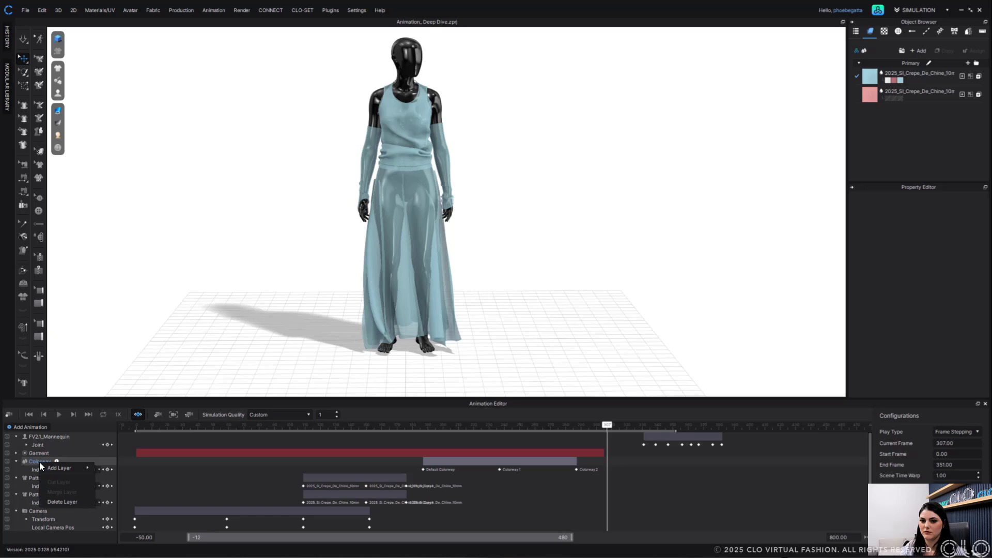
pyautogui.moveTo(54, 467)
pyautogui.click(113, 468)
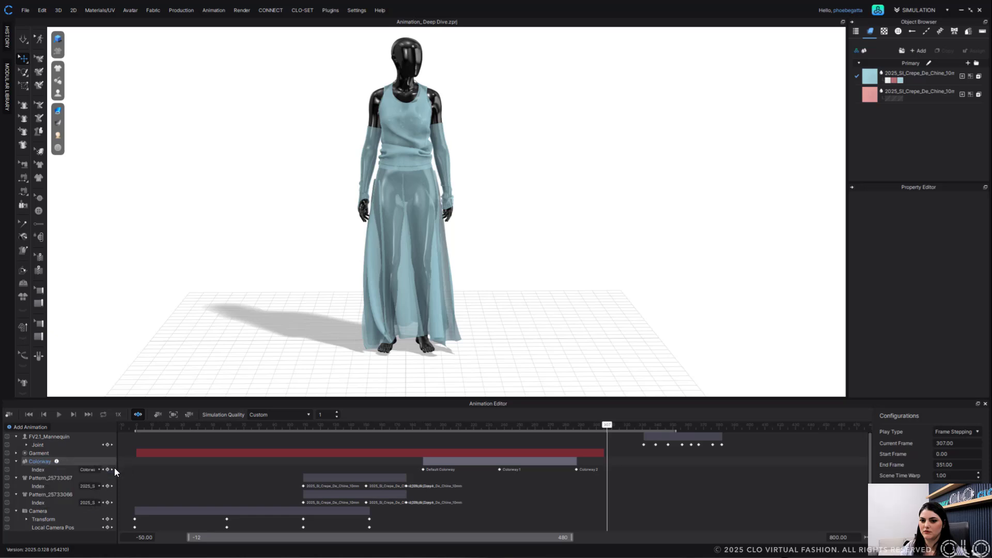
# Add a Default Colorway key to the Colorway index at frame 305
pyautogui.click(619, 428)
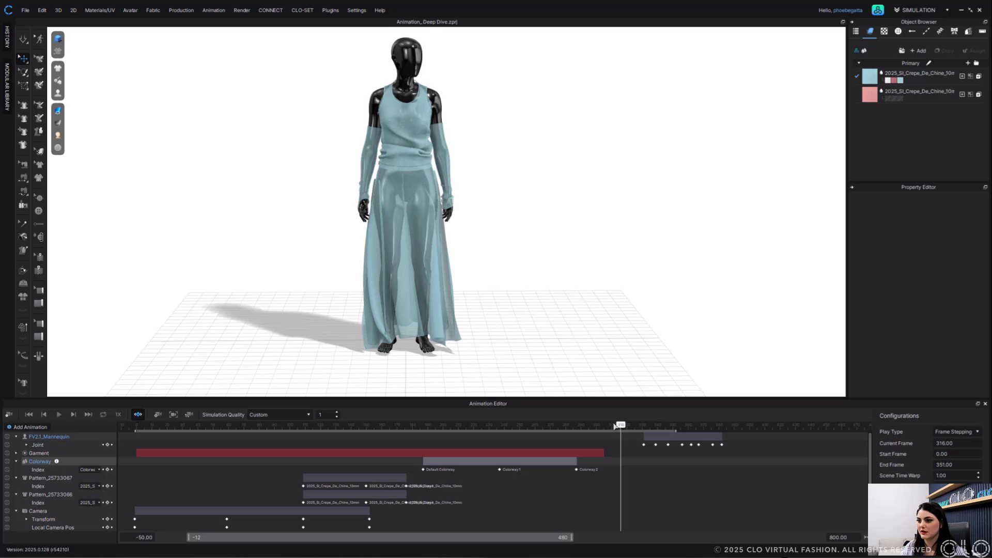
pyautogui.moveTo(615, 424); pyautogui.dragTo(605, 429)
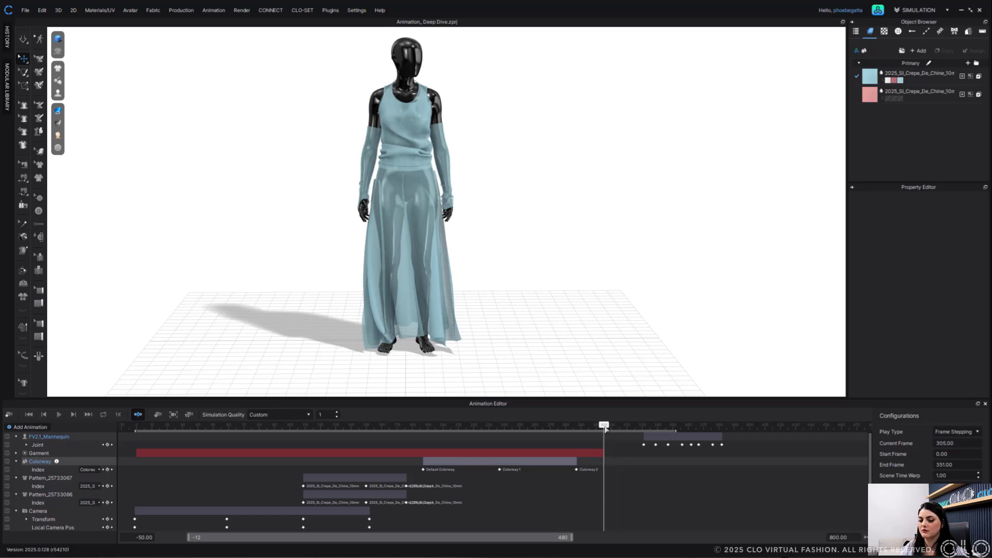
pyautogui.click(96, 469)
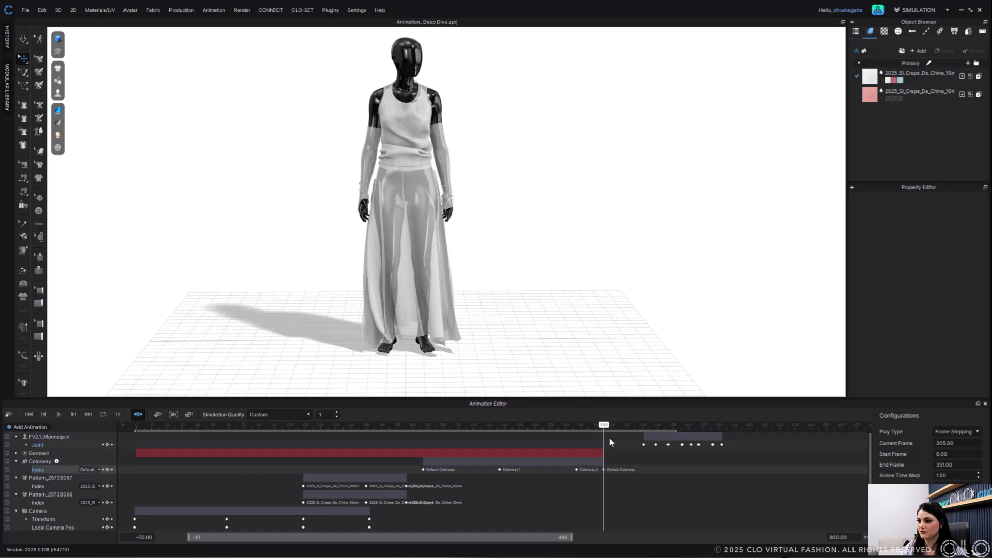
# Shift the FV2.1_Mannequin animation to start at about frame 305 and record the garment from frame 304 to frame 351
pyautogui.moveTo(604, 426); pyautogui.dragTo(629, 428)
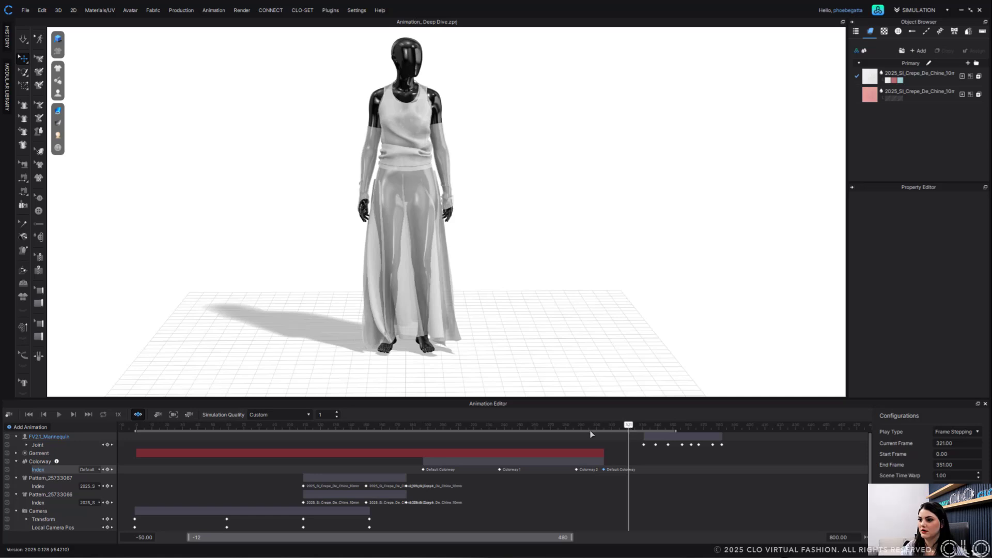
pyautogui.moveTo(590, 430)
pyautogui.mouseDown()
pyautogui.moveTo(479, 439)
pyautogui.moveTo(629, 439)
pyautogui.moveTo(609, 439)
pyautogui.moveTo(622, 425)
pyautogui.moveTo(730, 431)
pyautogui.moveTo(608, 436)
pyautogui.moveTo(634, 438)
pyautogui.moveTo(622, 442)
pyautogui.moveTo(603, 429)
pyautogui.mouseUp()
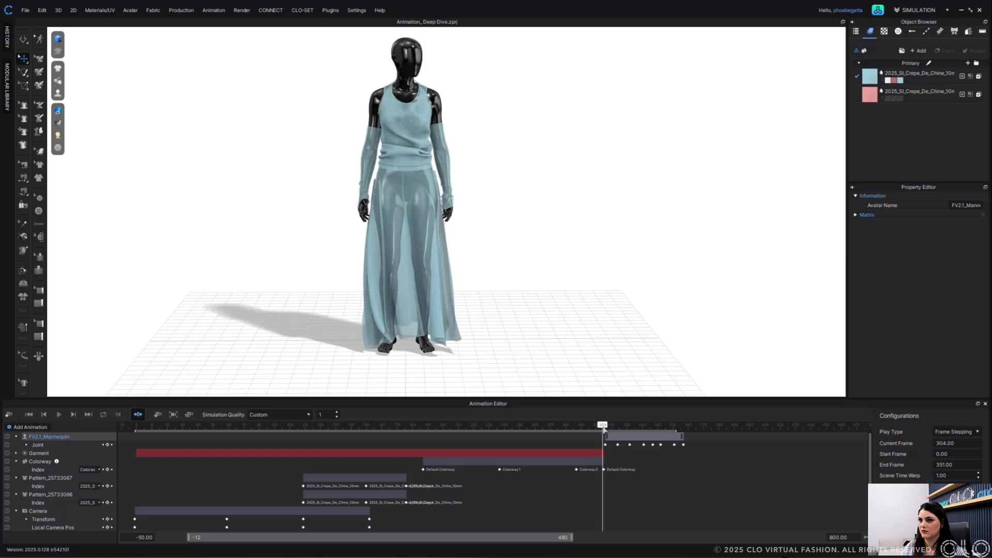
pyautogui.click(9, 417)
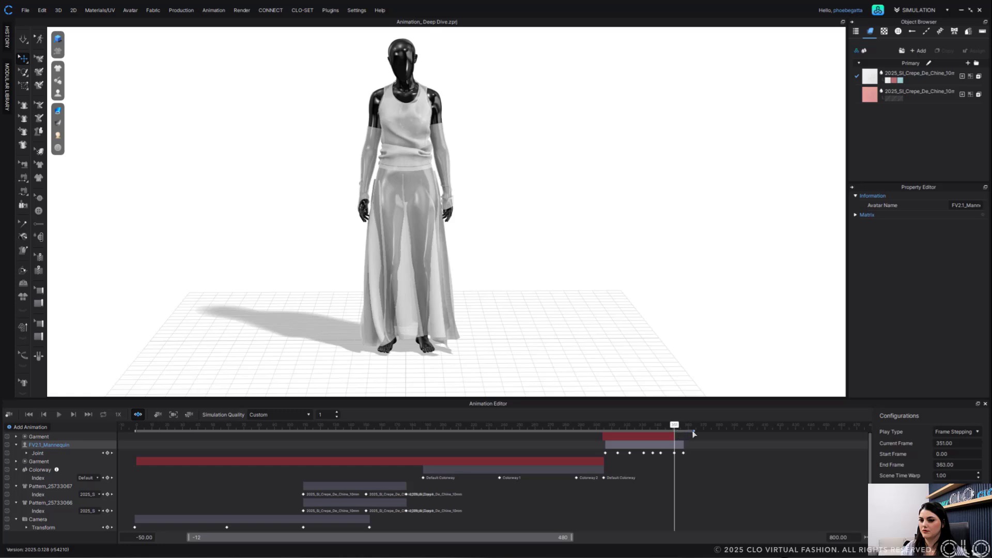
# Extend the garment recording to frame 363, then set the end frame to 373 and record the remaining frames
pyautogui.click(9, 414)
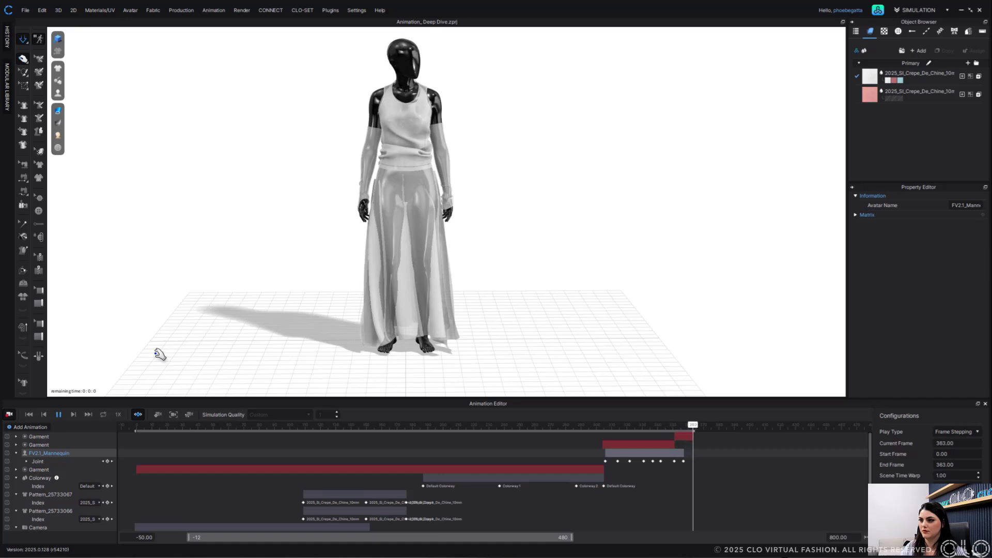
pyautogui.click(703, 435)
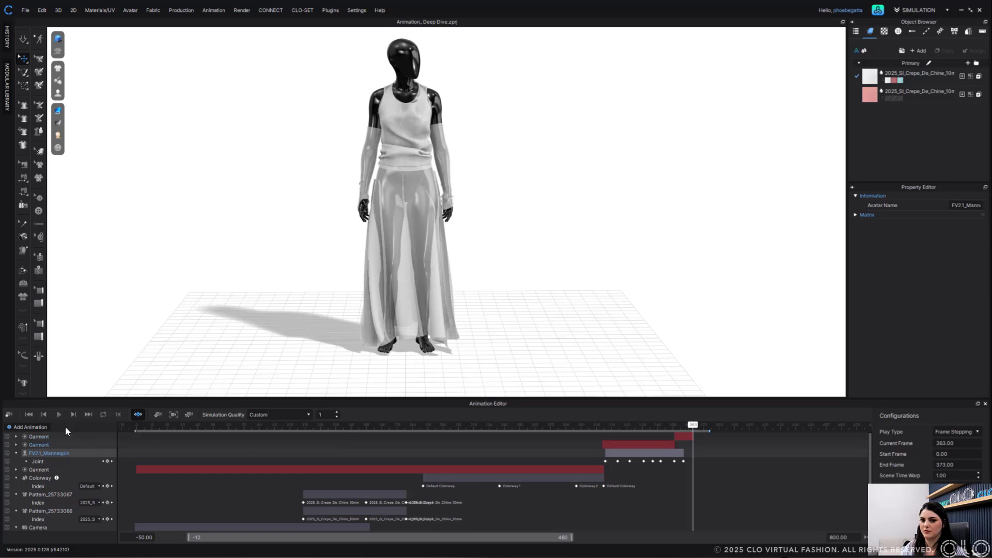
pyautogui.click(8, 414)
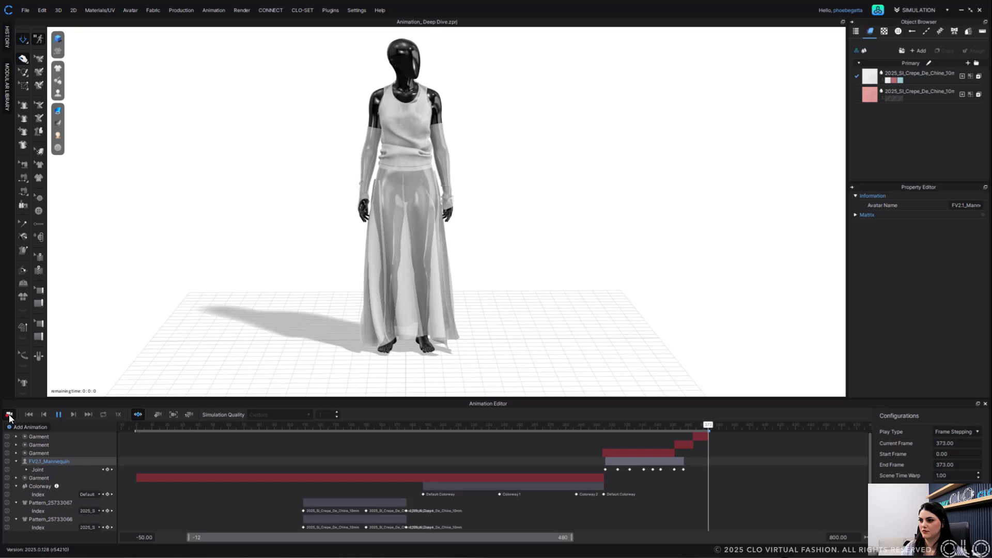
# Merge the three newly recorded Garment layers at the end of the timeline into one layer
pyautogui.click(665, 455)
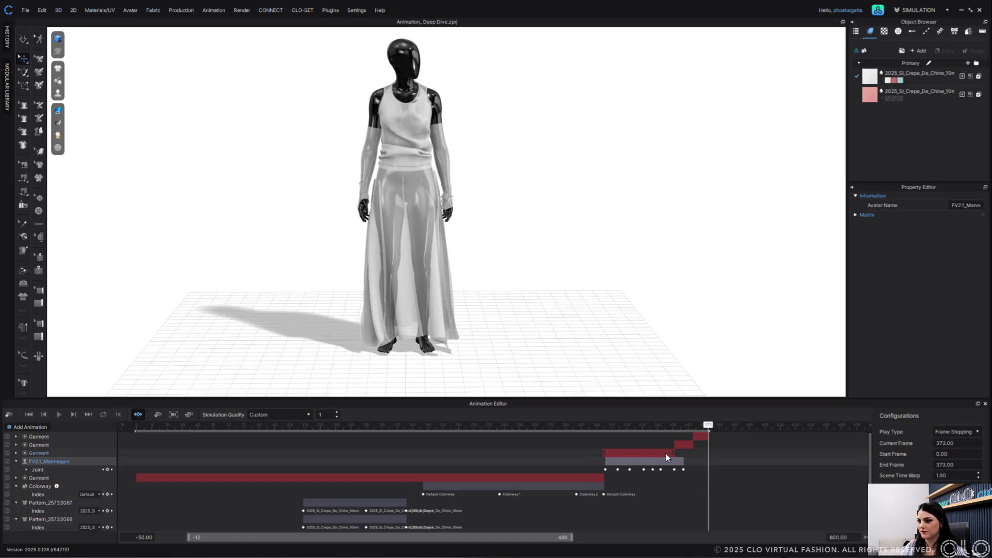
pyautogui.click(54, 436)
pyautogui.keyDown('shift'); pyautogui.click(55, 454); pyautogui.keyUp('shift')
pyautogui.rightClick(54, 454)
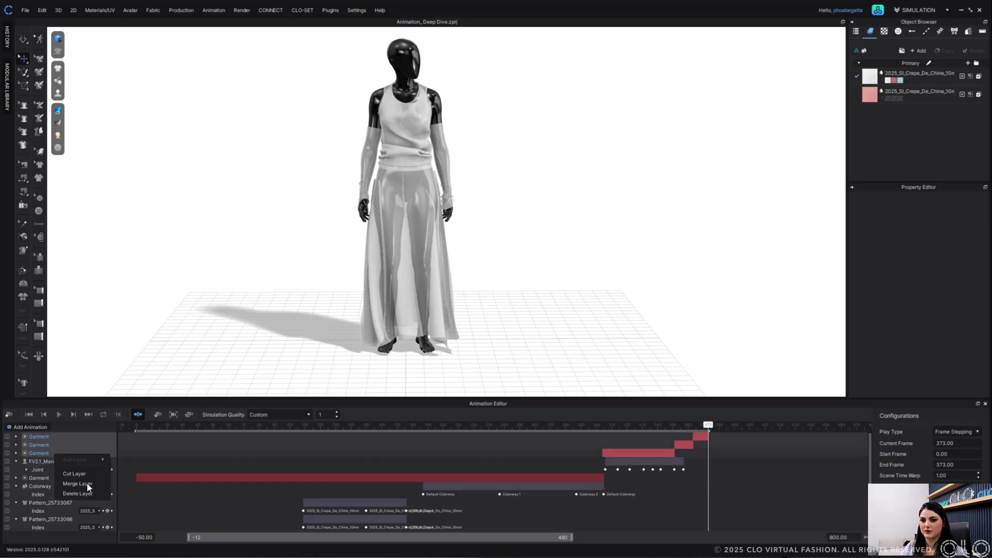
pyautogui.click(93, 485)
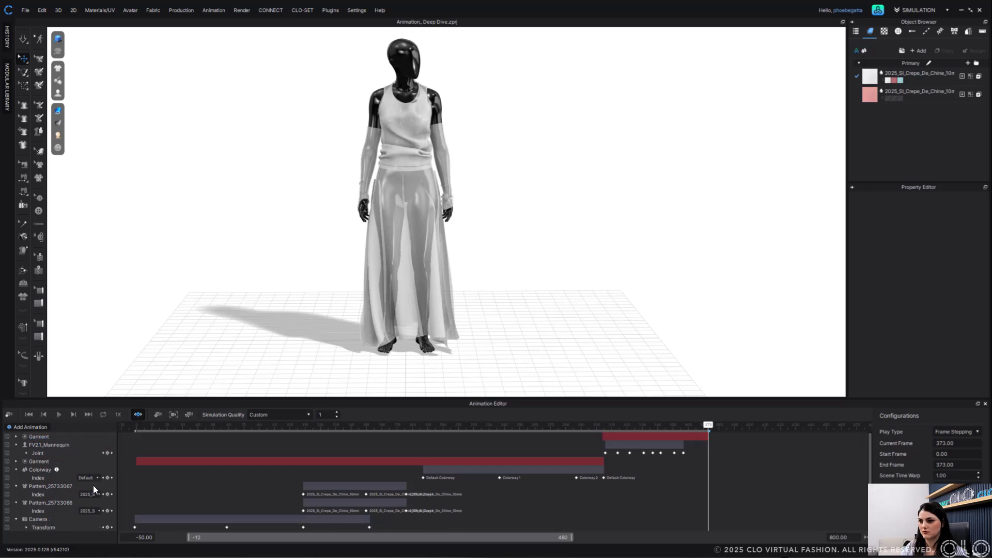
# Merge the new Garment layer with the original Garment recording
pyautogui.click(42, 460)
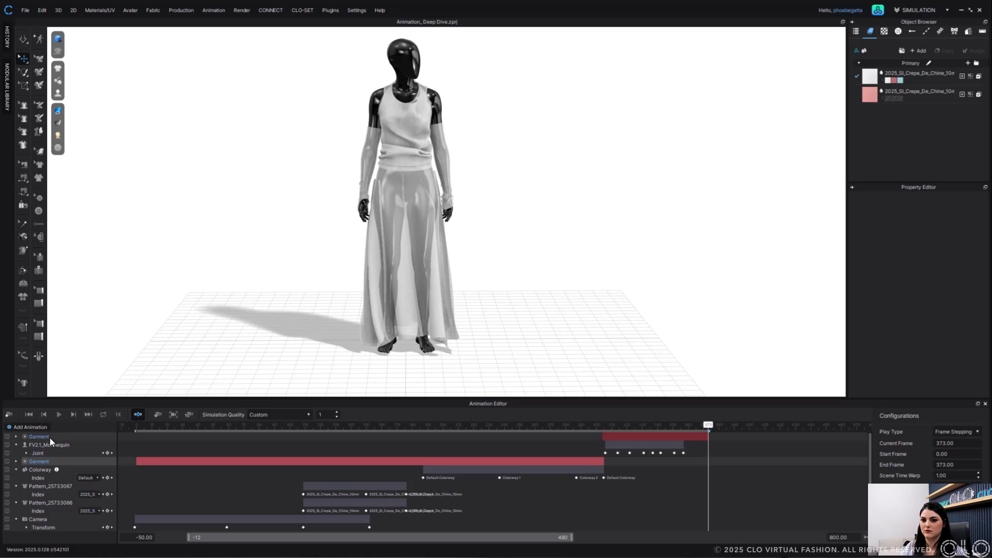
pyautogui.click(49, 438)
pyautogui.rightClick(49, 438)
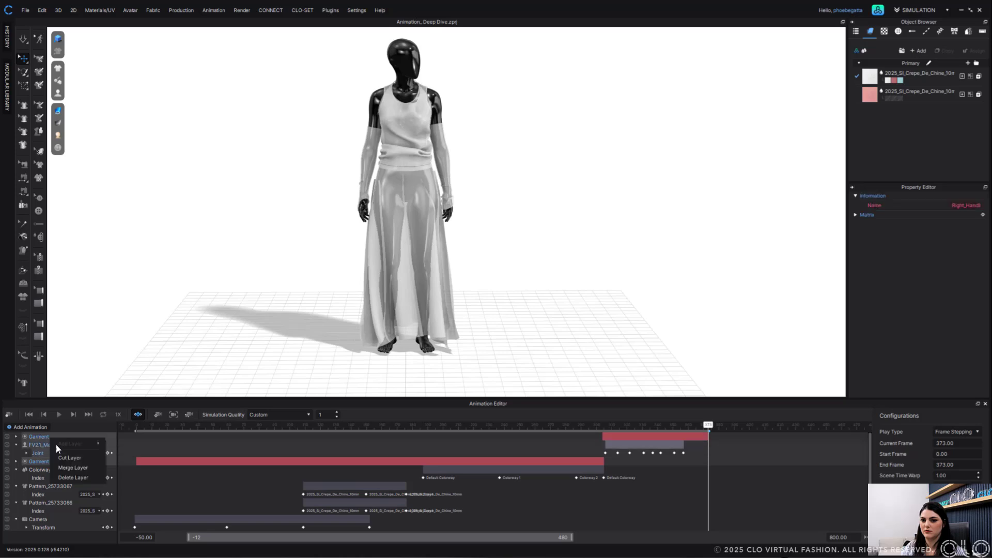
pyautogui.click(82, 467)
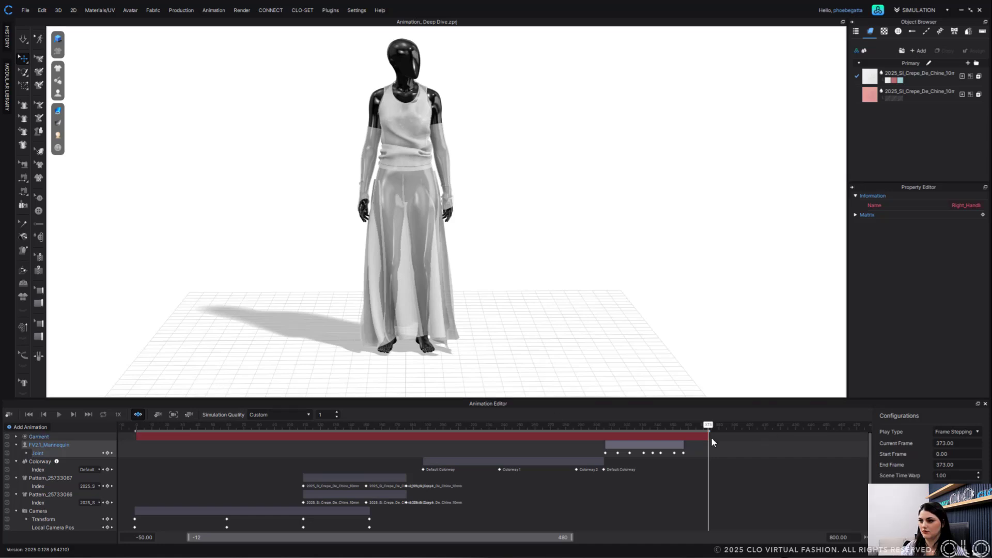
# Retime the Camera animation layer to start at about frame 34 and end at about frame 211
pyautogui.moveTo(709, 426); pyautogui.dragTo(188, 435)
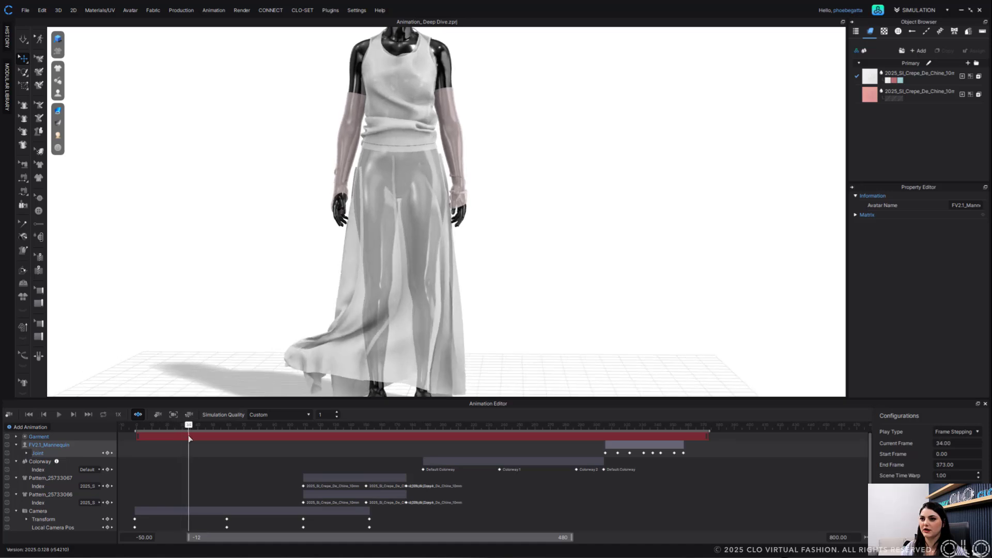
pyautogui.click(134, 527)
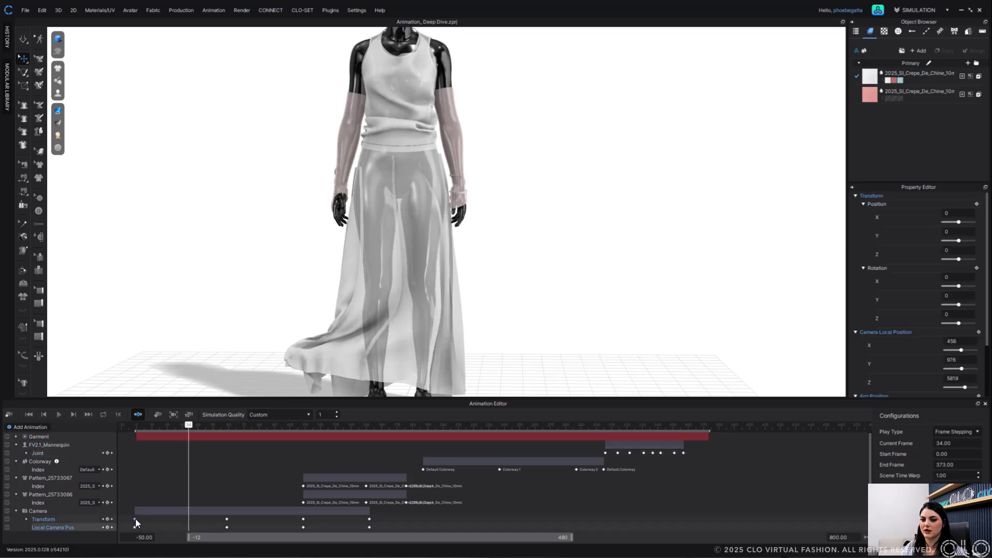
pyautogui.click(67, 513)
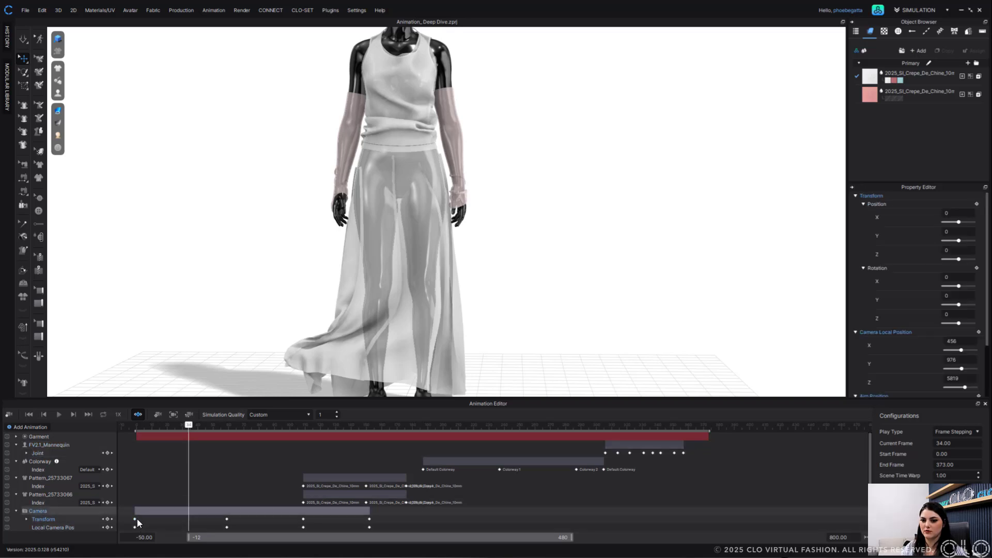
pyautogui.scroll(-2, 138, 518)
pyautogui.click(134, 469)
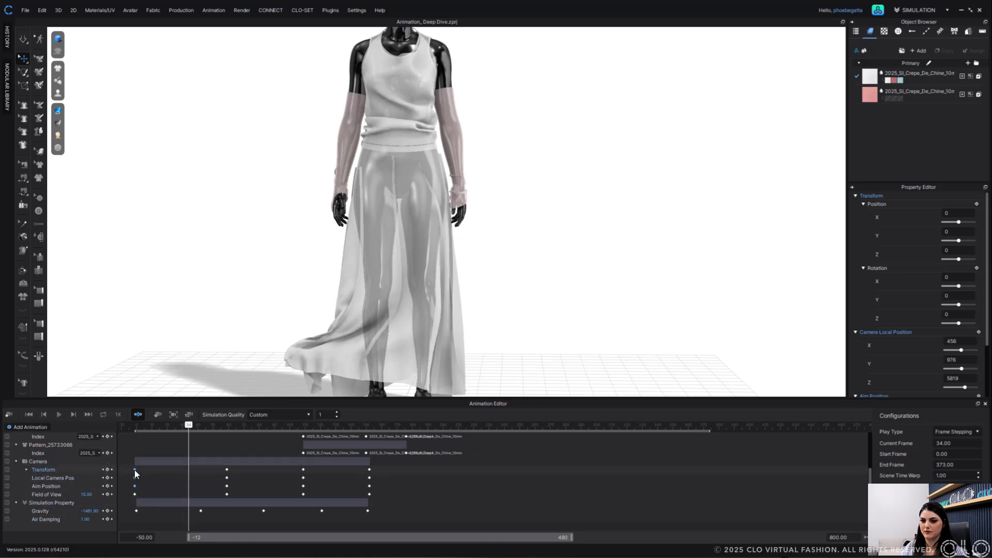
pyautogui.moveTo(369, 462); pyautogui.dragTo(460, 462)
# Set the animation's start frame to 32 and play it to review the retimed camera movement
pyautogui.scroll(2, 383, 457)
pyautogui.moveTo(189, 427); pyautogui.dragTo(181, 427)
pyautogui.press('space')
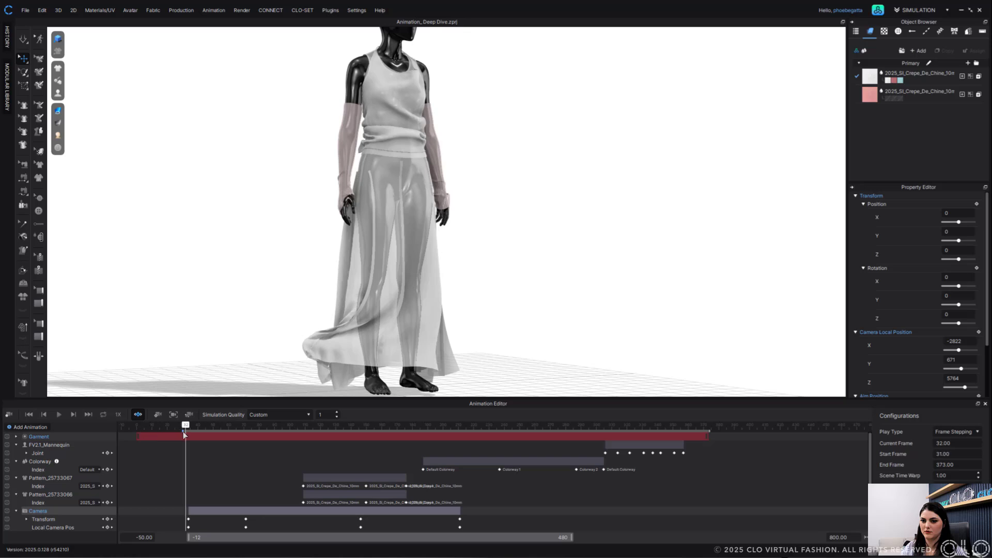
pyautogui.press('space')
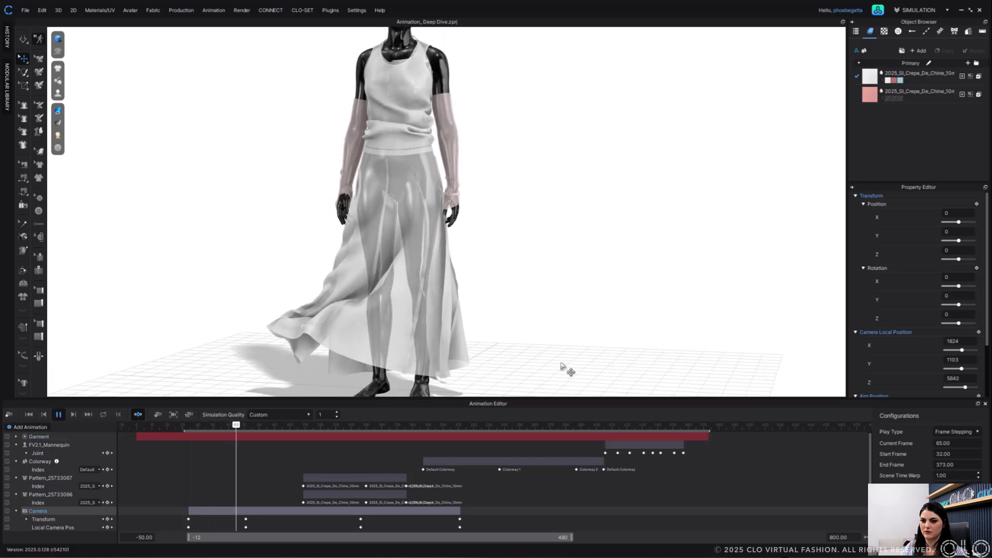